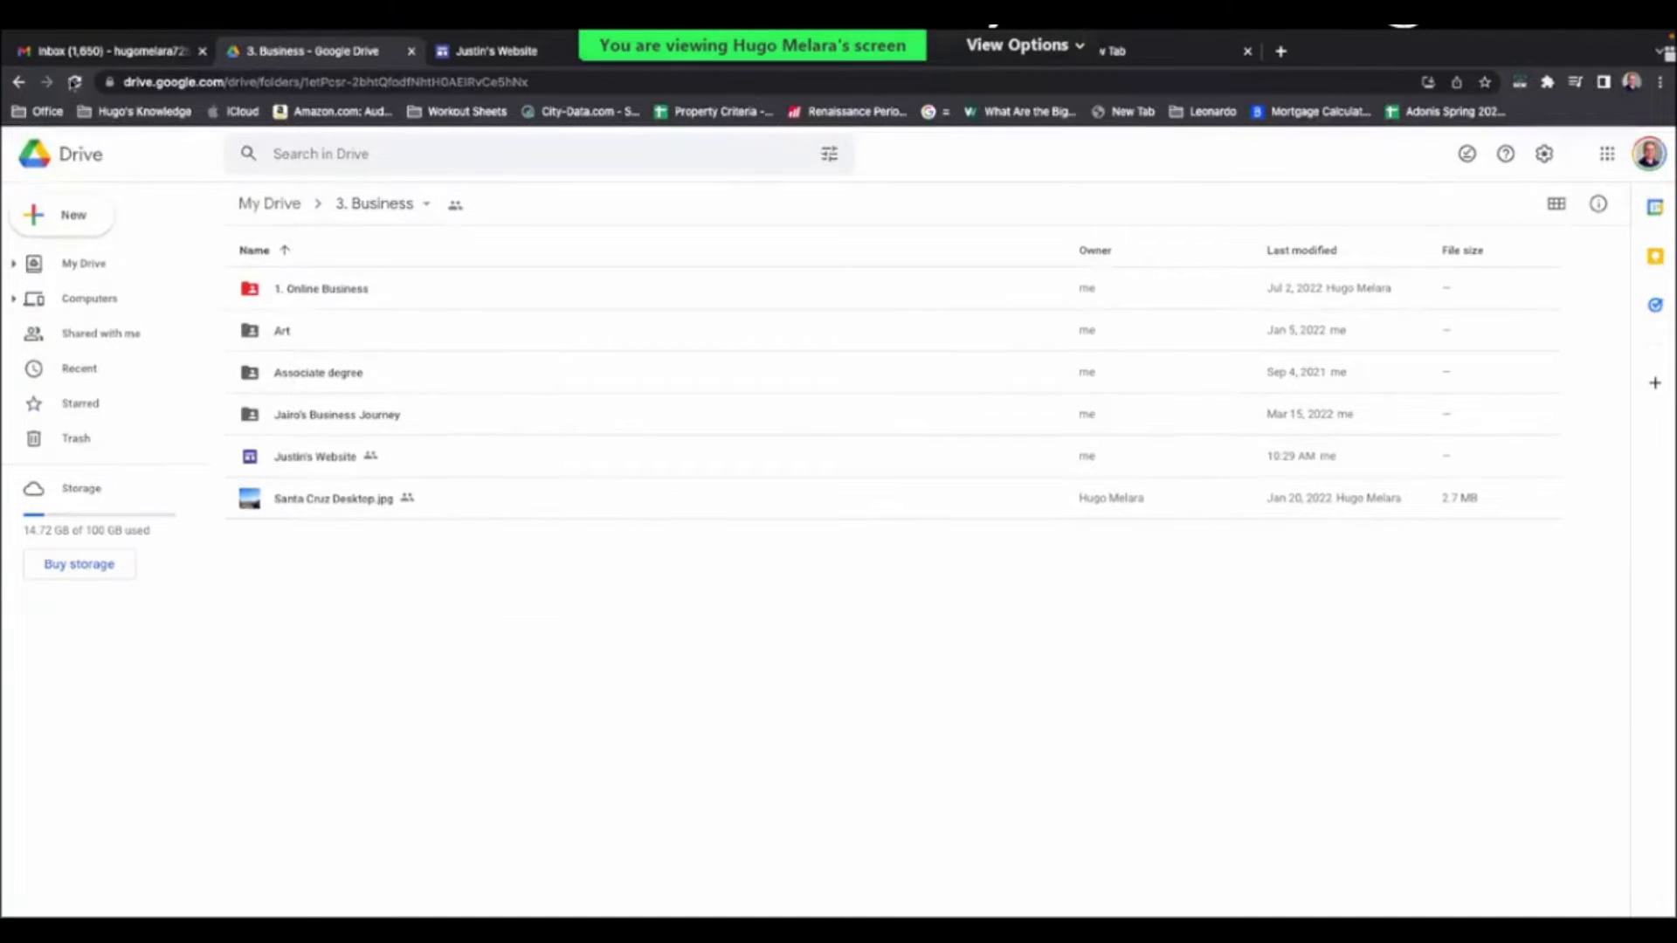
# - Review the existing real-estate site, its Google Sites version and the inbox, then open My Drive
pyautogui.click(74, 82)
pyautogui.hotkey('ctrl', 'Tab')
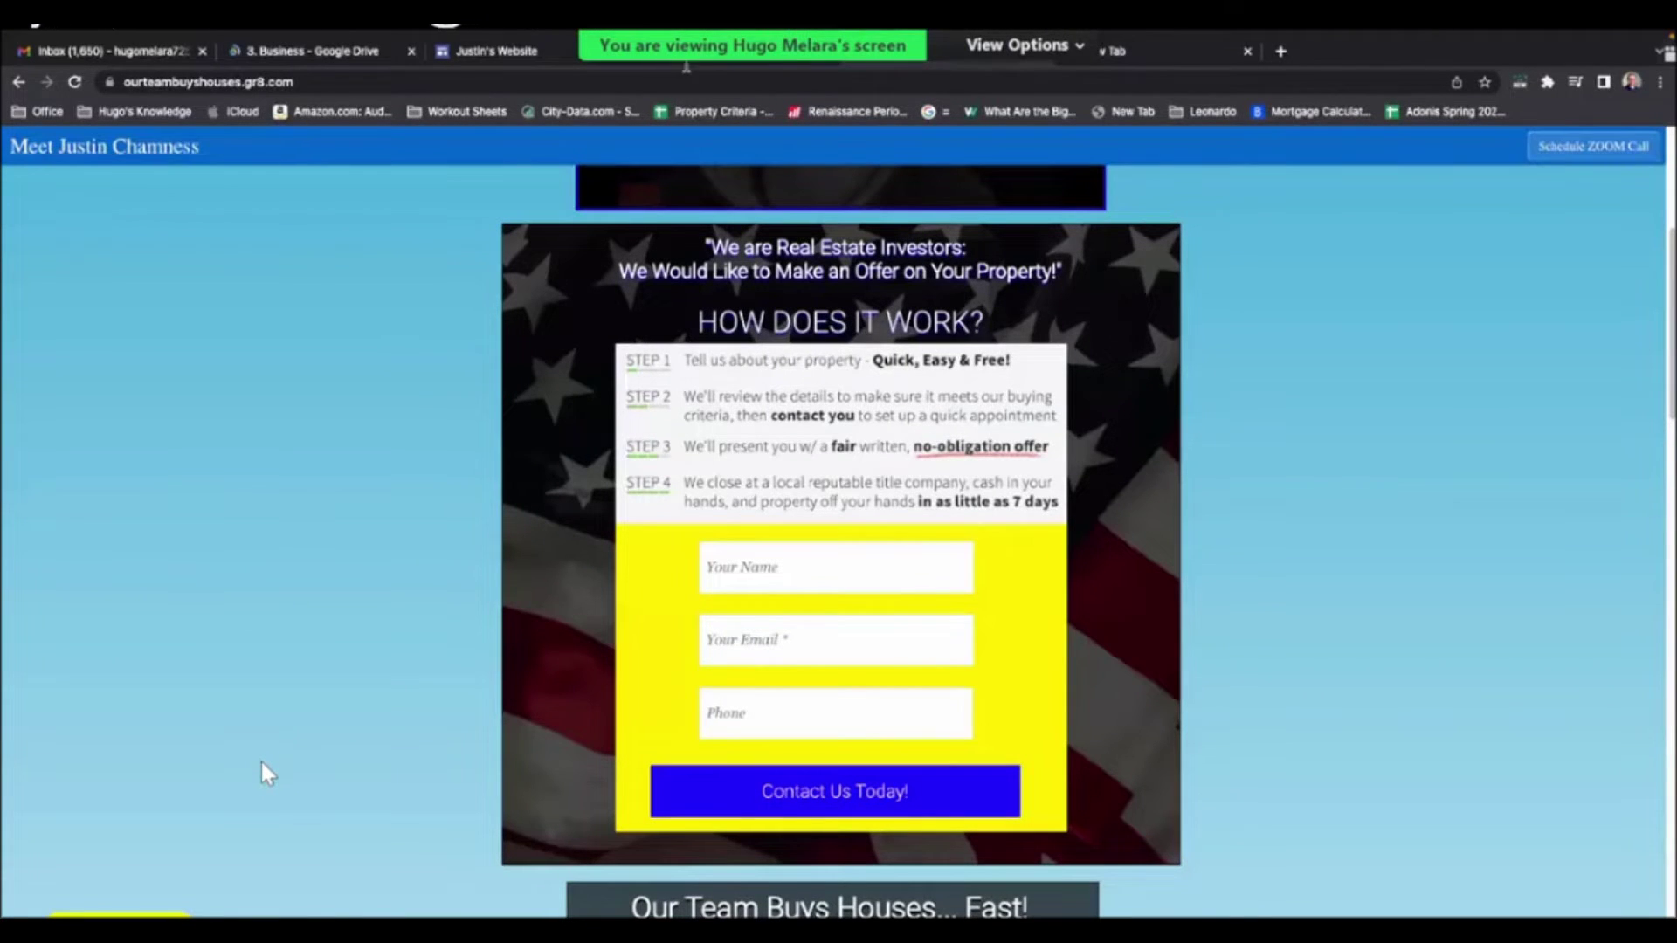
pyautogui.hotkey('ctrl', 'Tab')
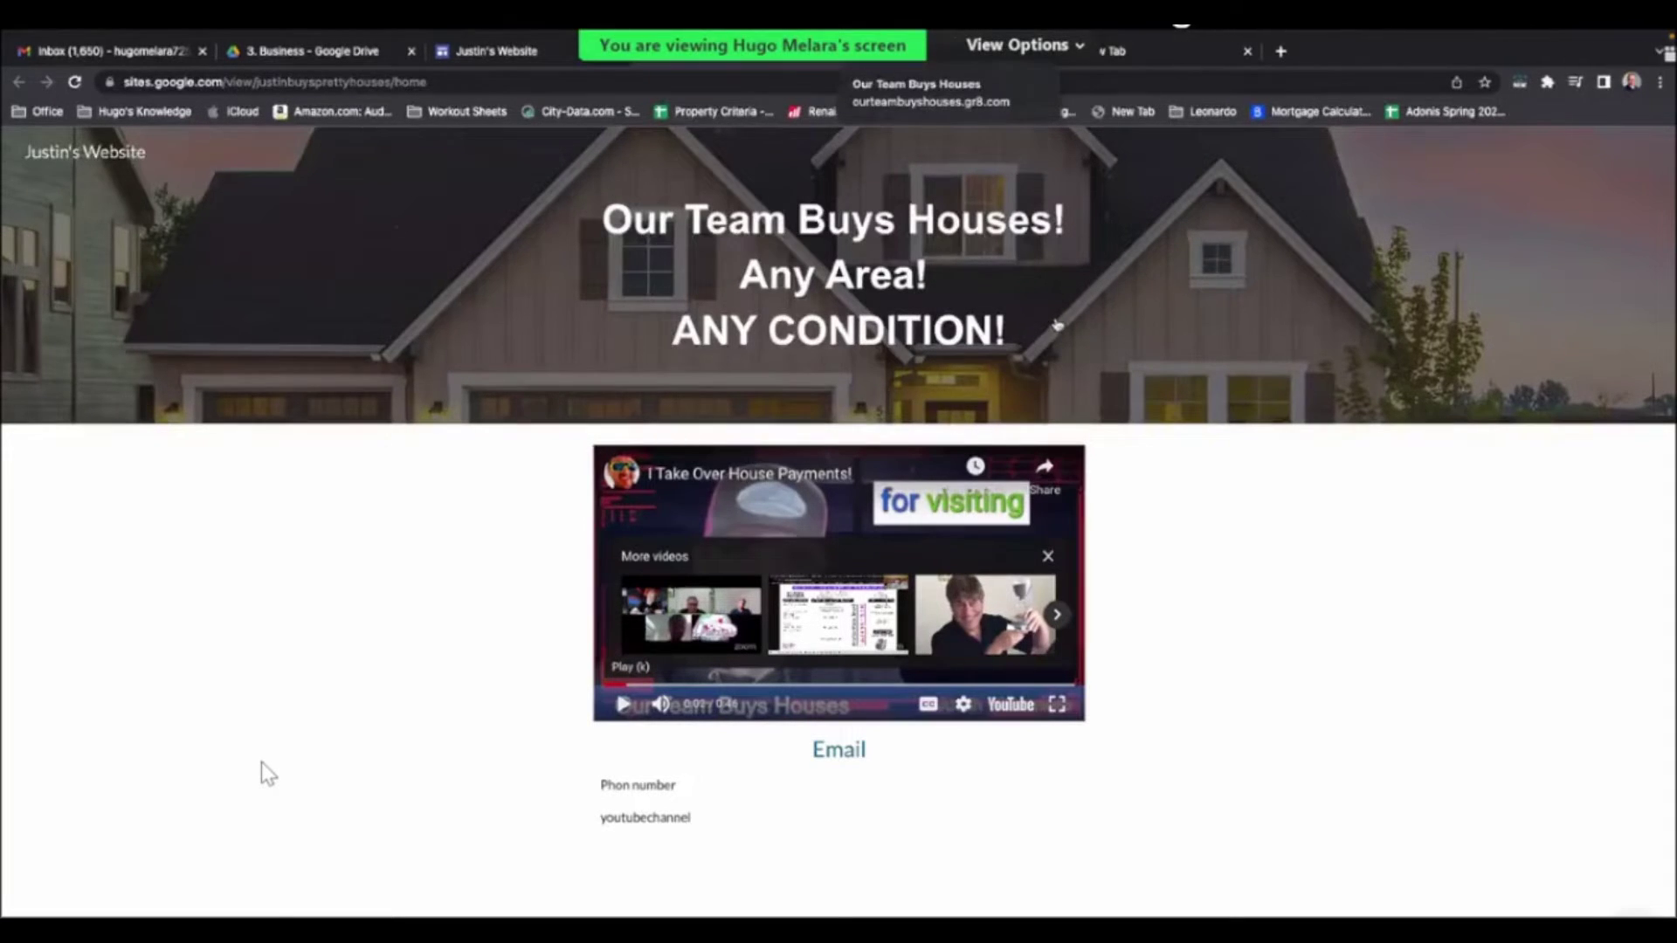
pyautogui.hotkey('ctrl', '1')
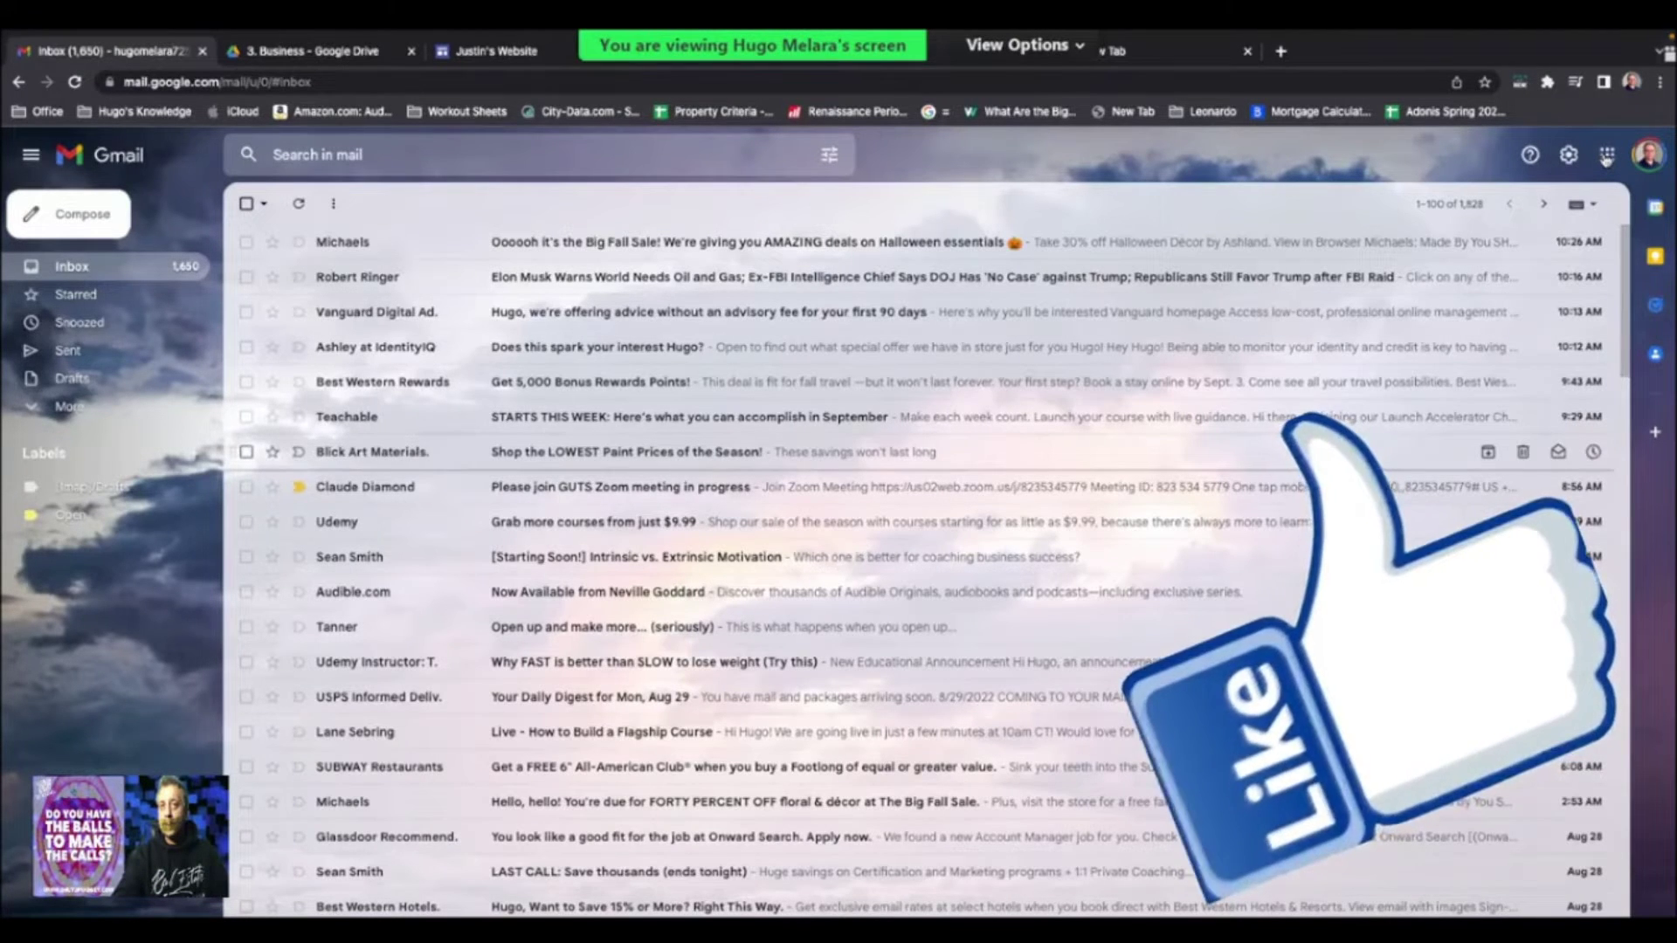
pyautogui.click(1620, 493)
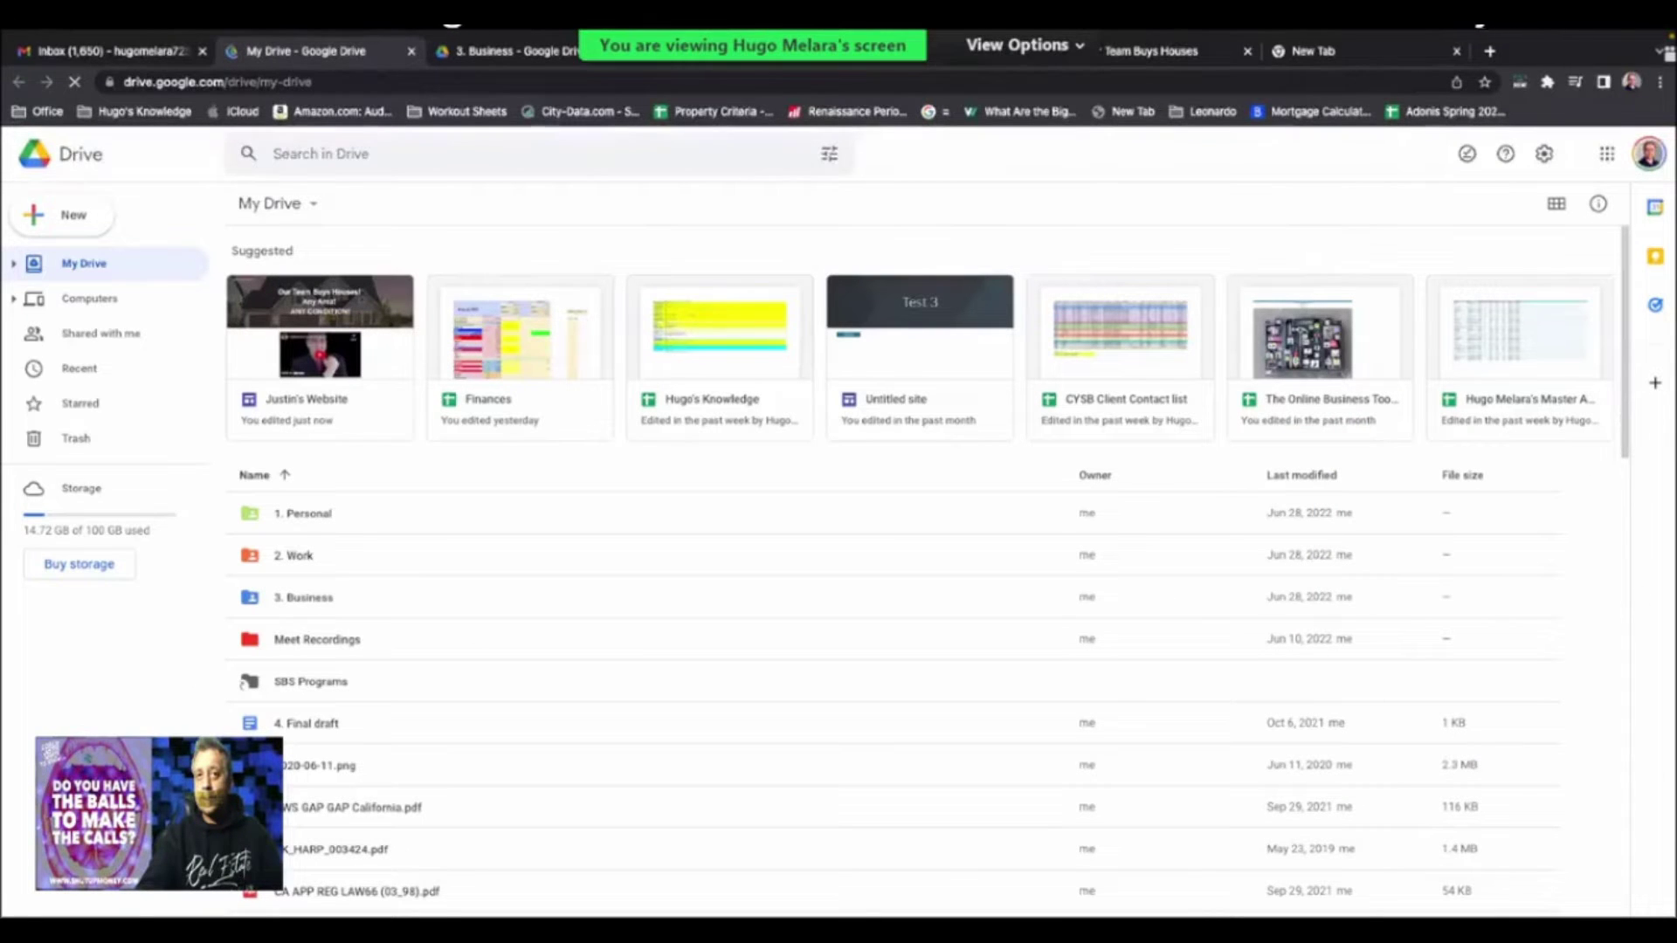
# - Create a blank Google Site from Drive's New menu, discard it, and return to the site editor
pyautogui.scroll(-15, 546, 286)
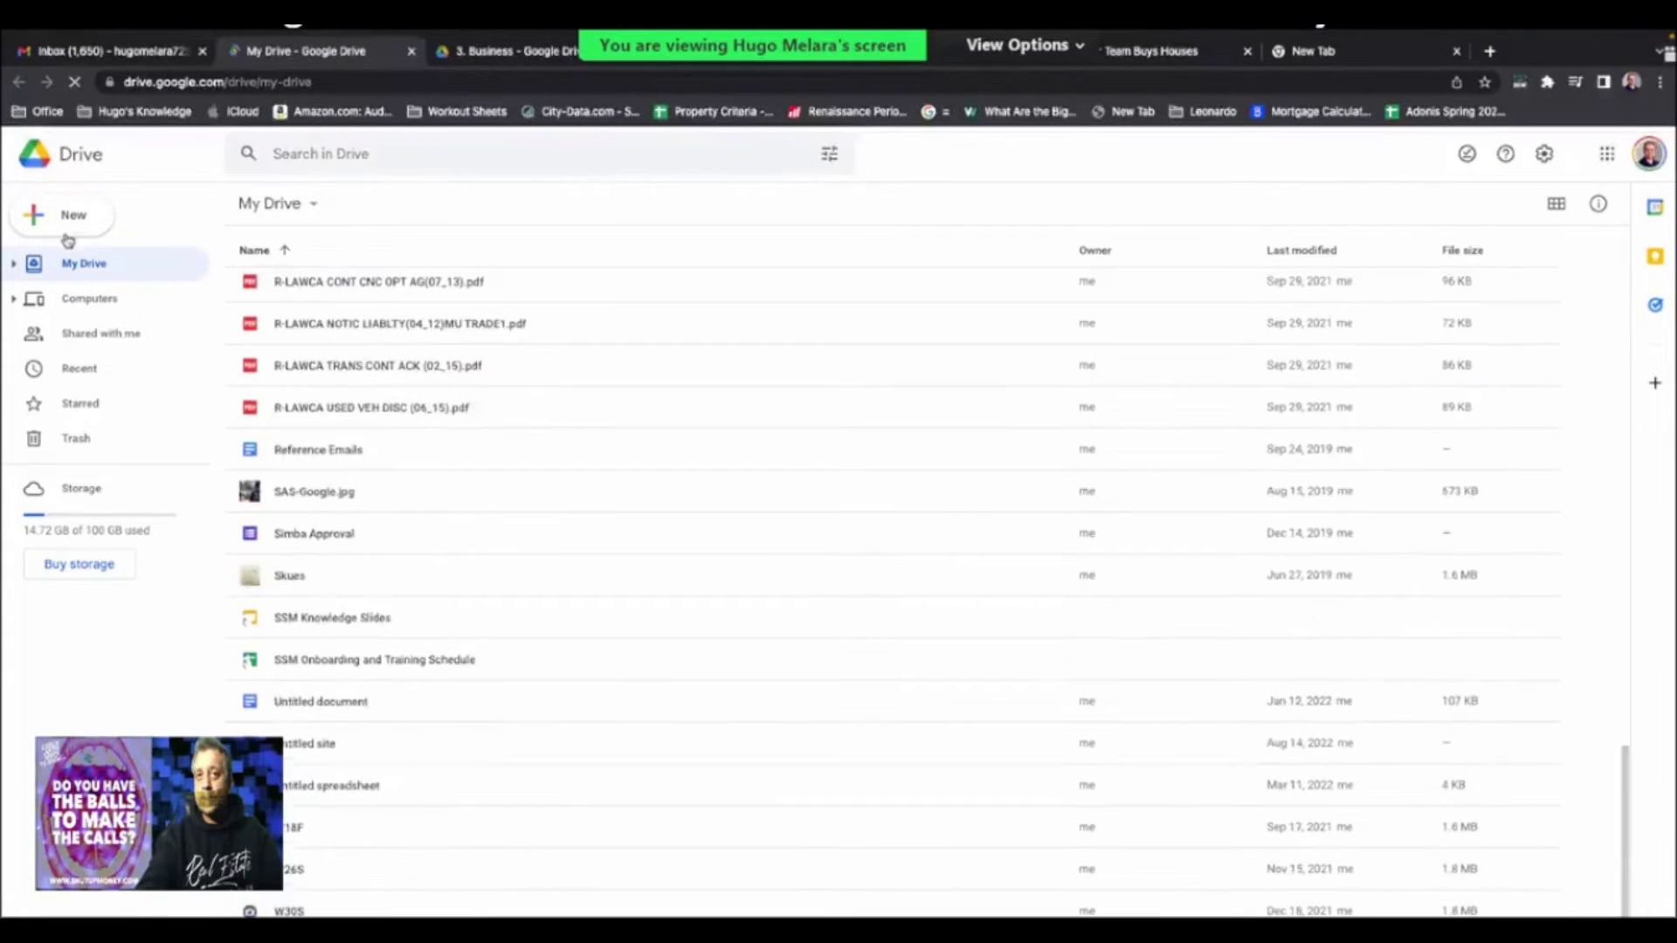
pyautogui.click(71, 216)
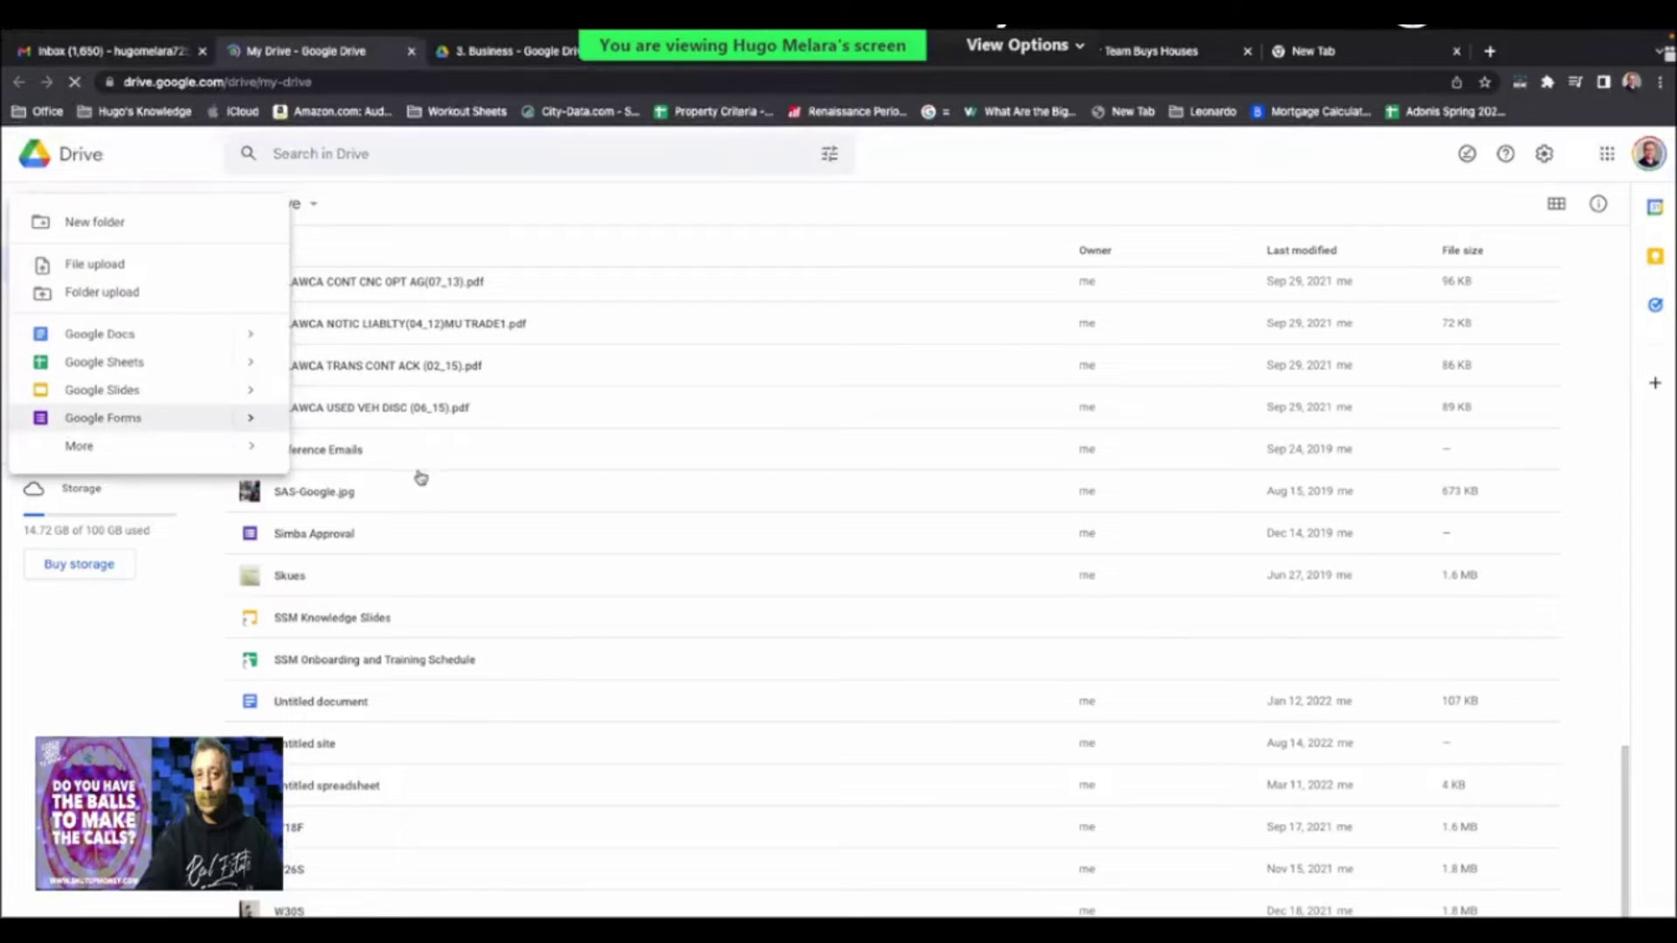
pyautogui.moveTo(224, 449)
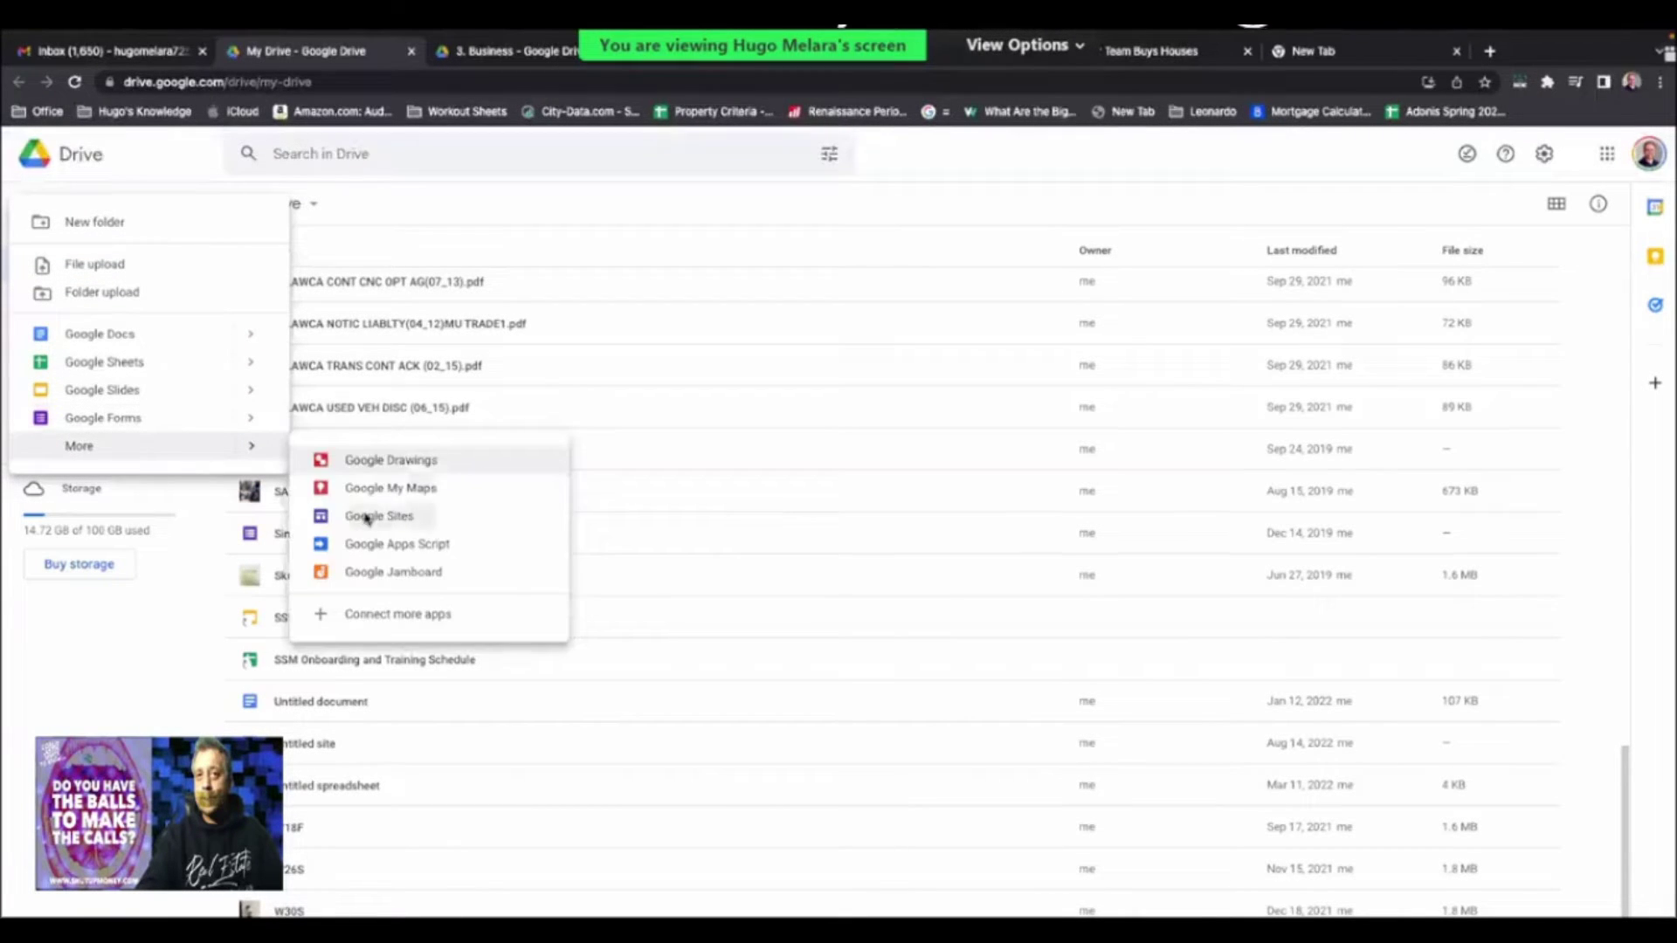
pyautogui.click(365, 516)
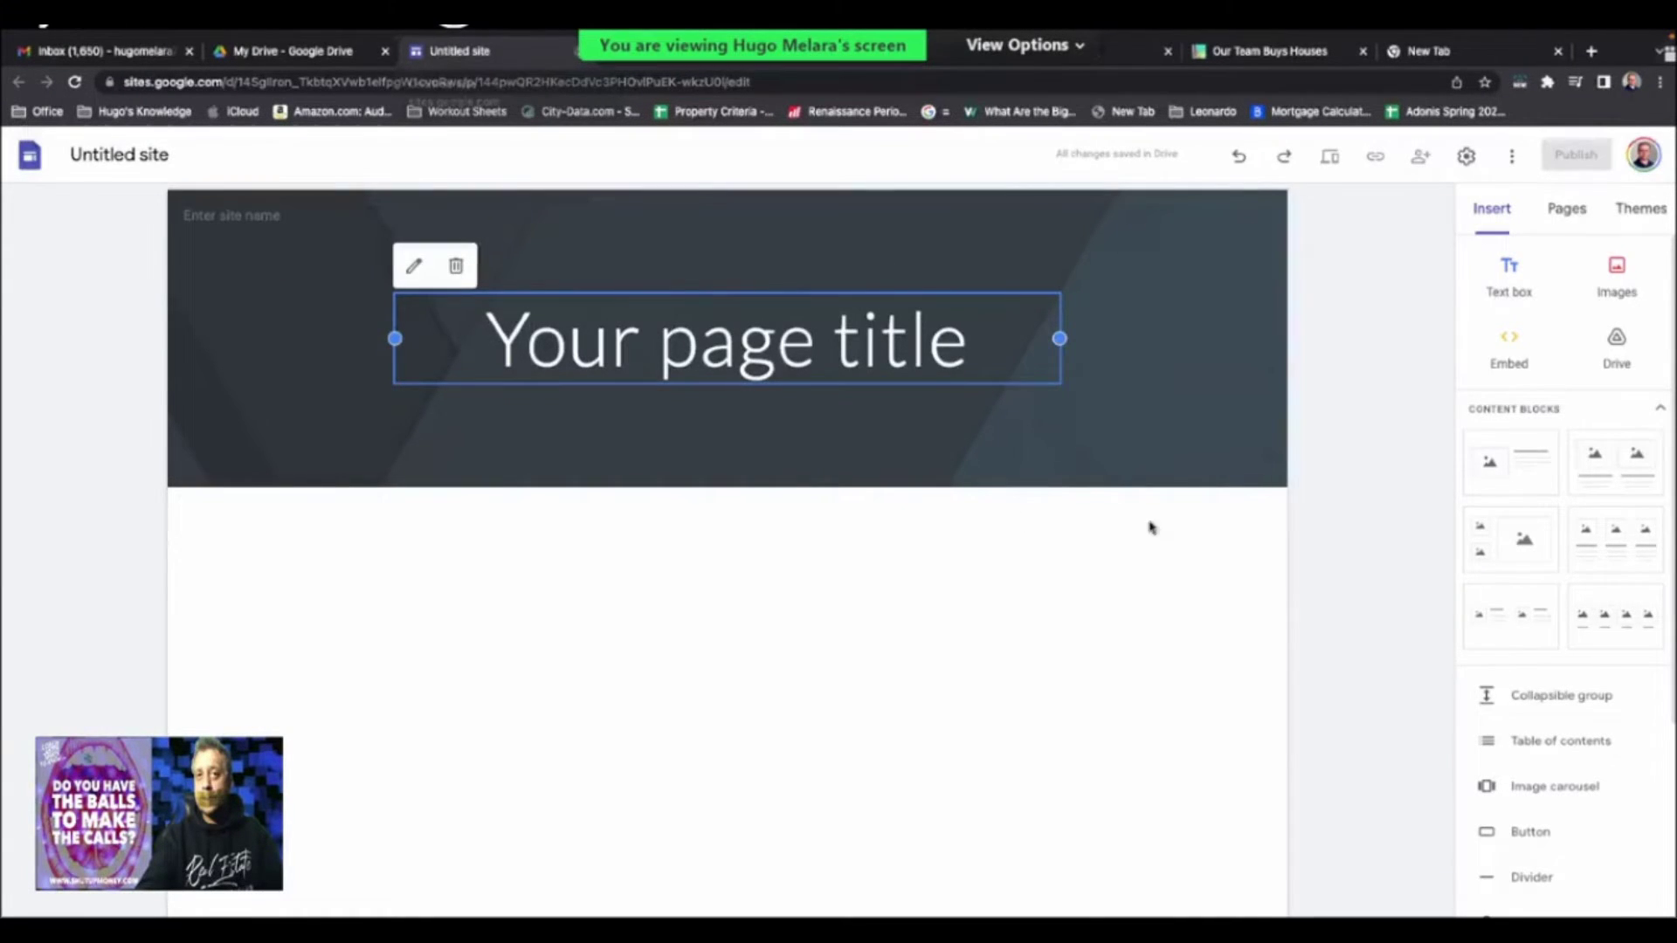
pyautogui.hotkey('ctrl', 'w')
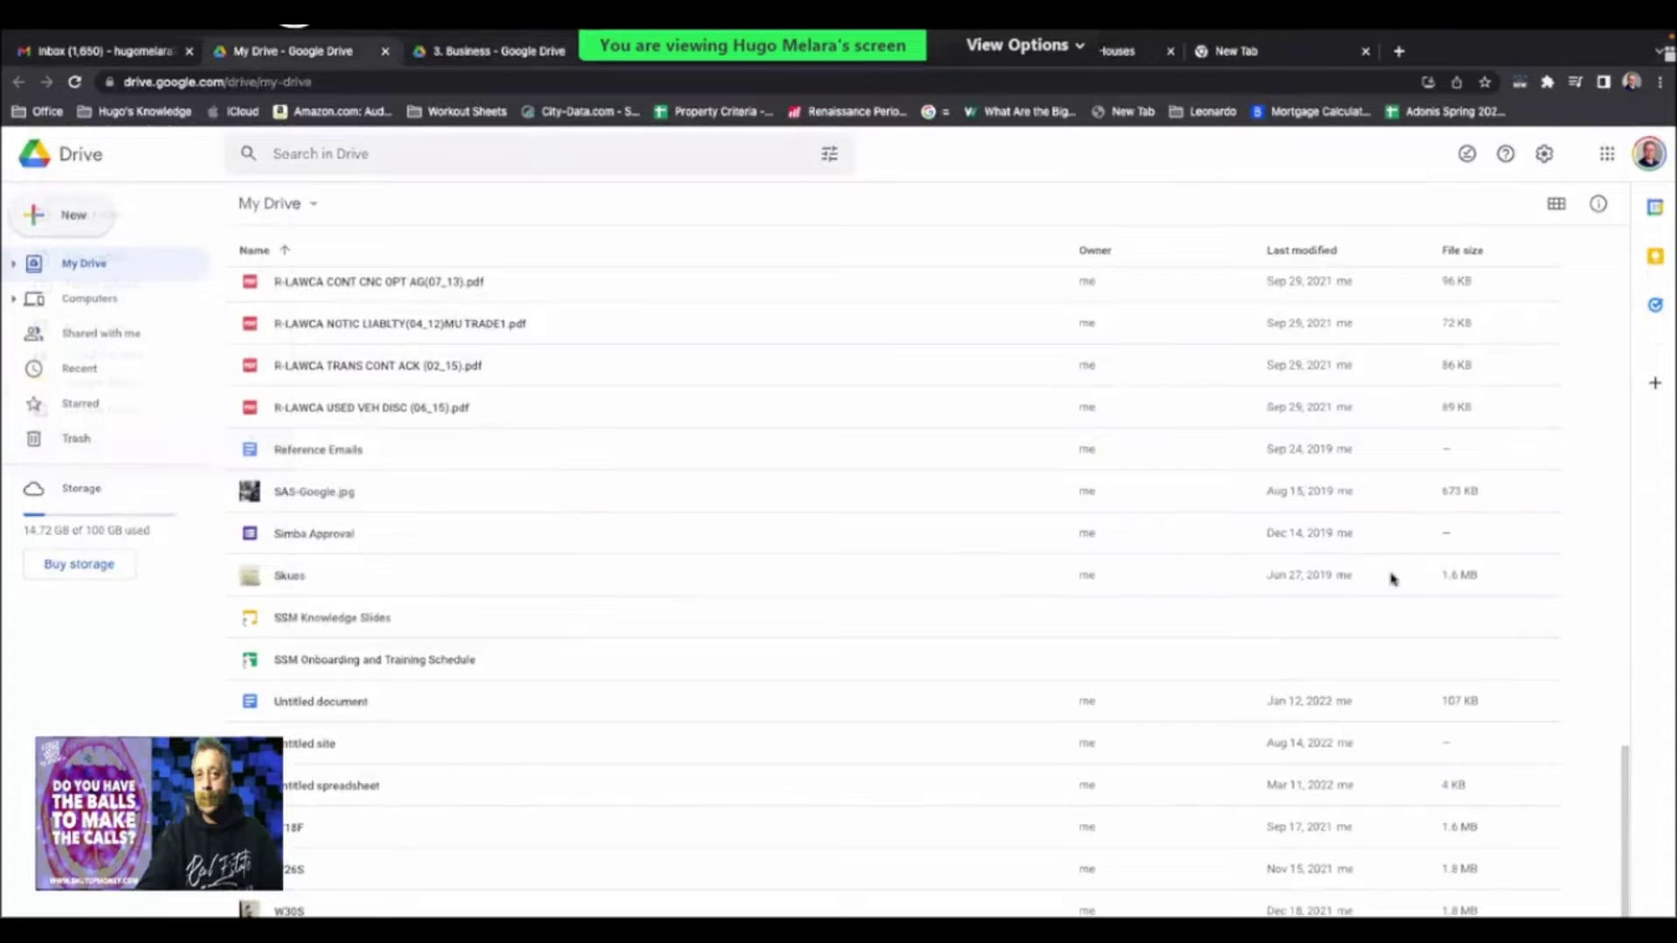
pyautogui.hotkey('ctrl', 'Tab')
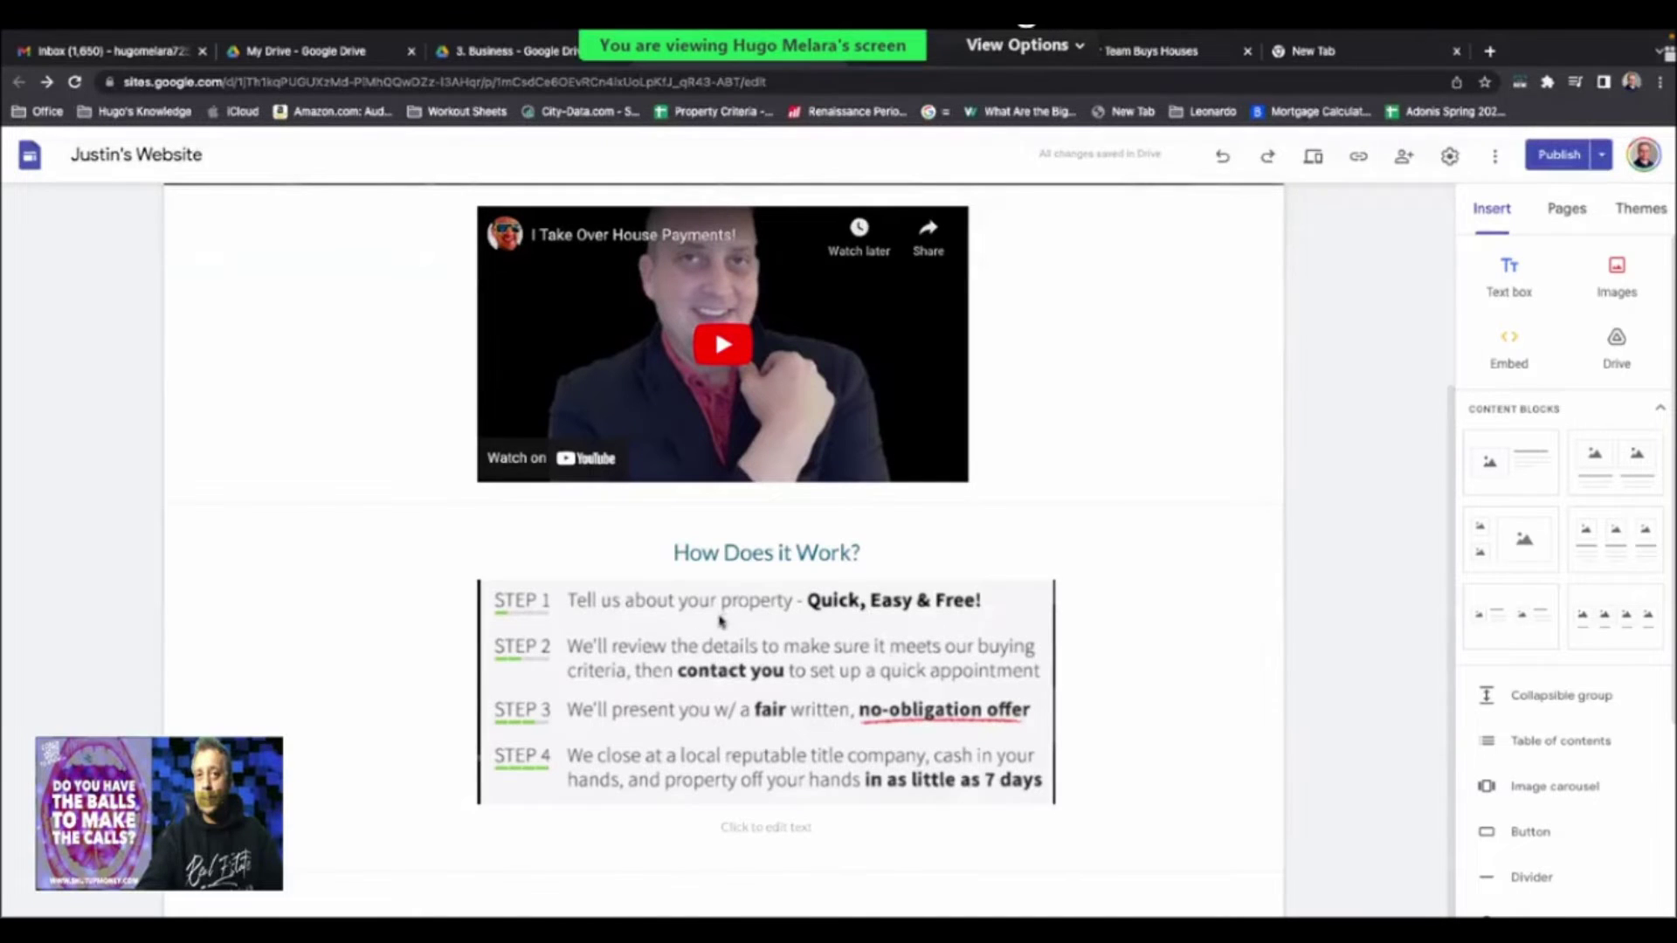
# - Widen the How Does it Work steps image across its section
pyautogui.moveTo(676, 627)
pyautogui.moveTo(691, 627); pyautogui.dragTo(1365, 590)
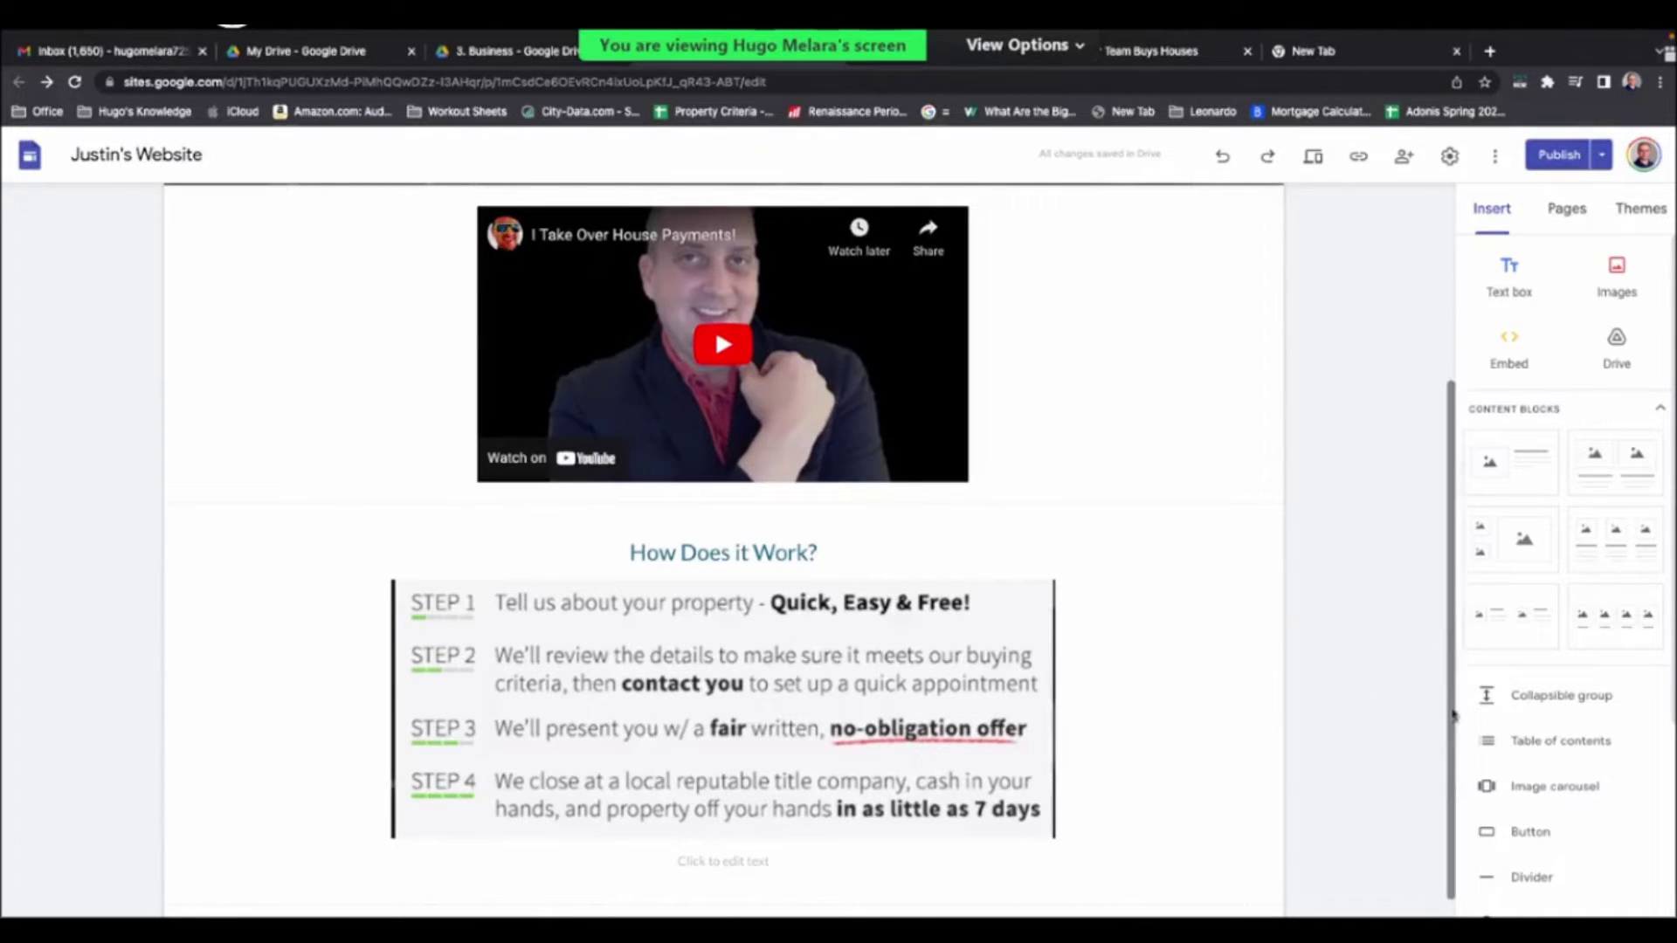
pyautogui.moveTo(1453, 685); pyautogui.dragTo(1455, 786)
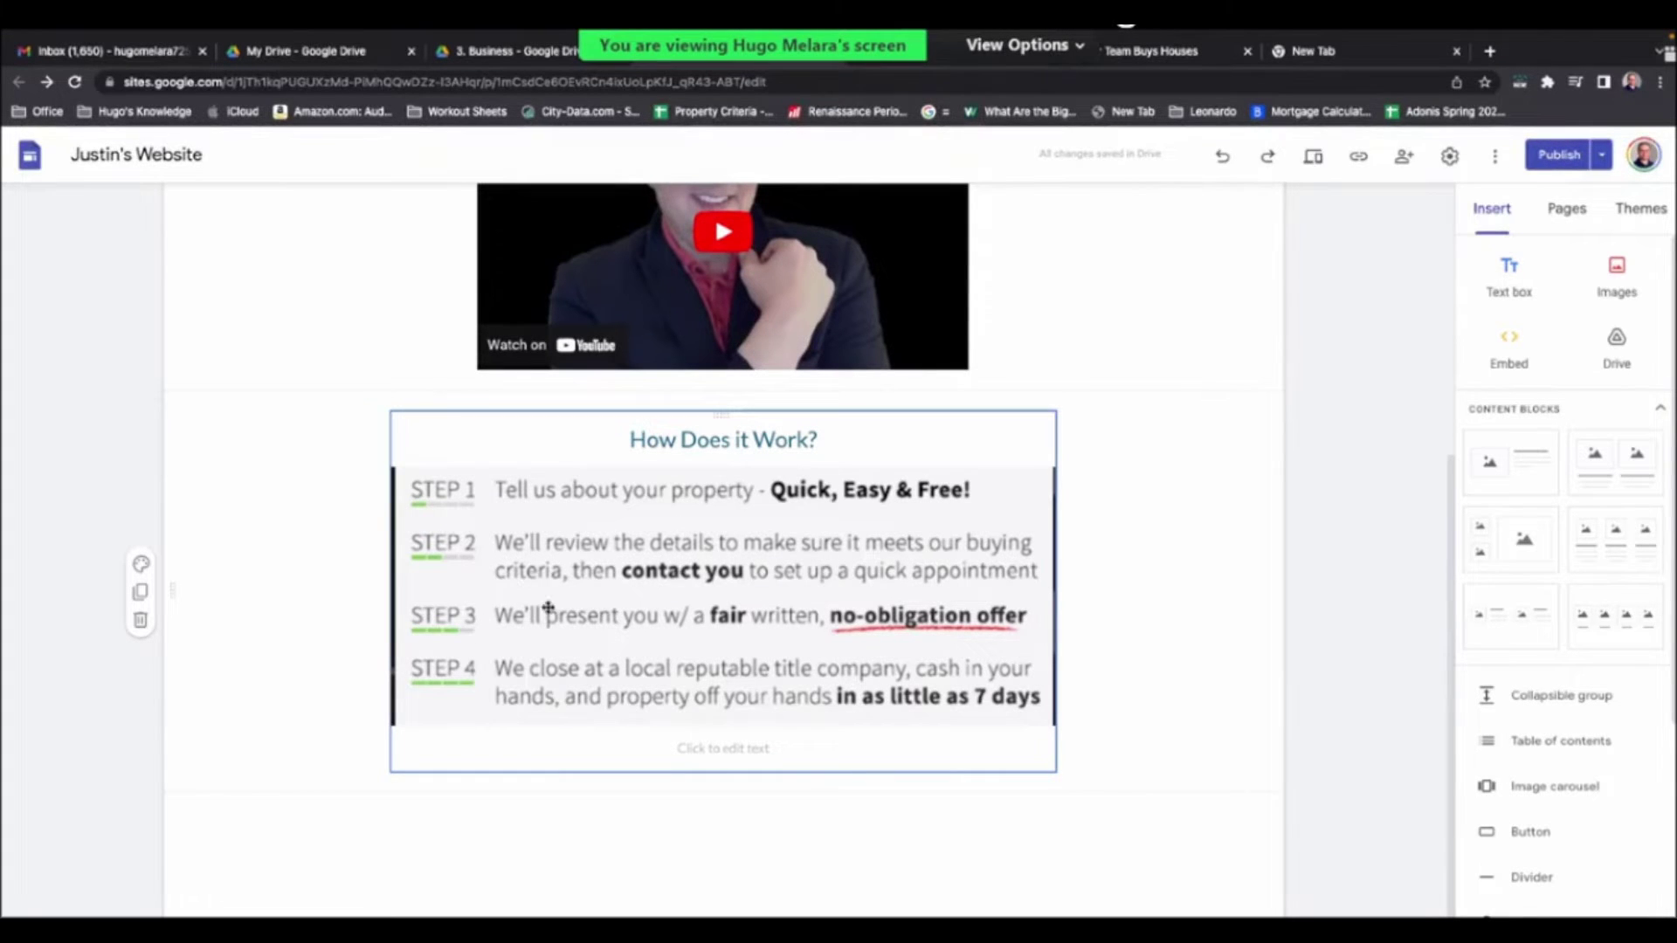
pyautogui.click(814, 747)
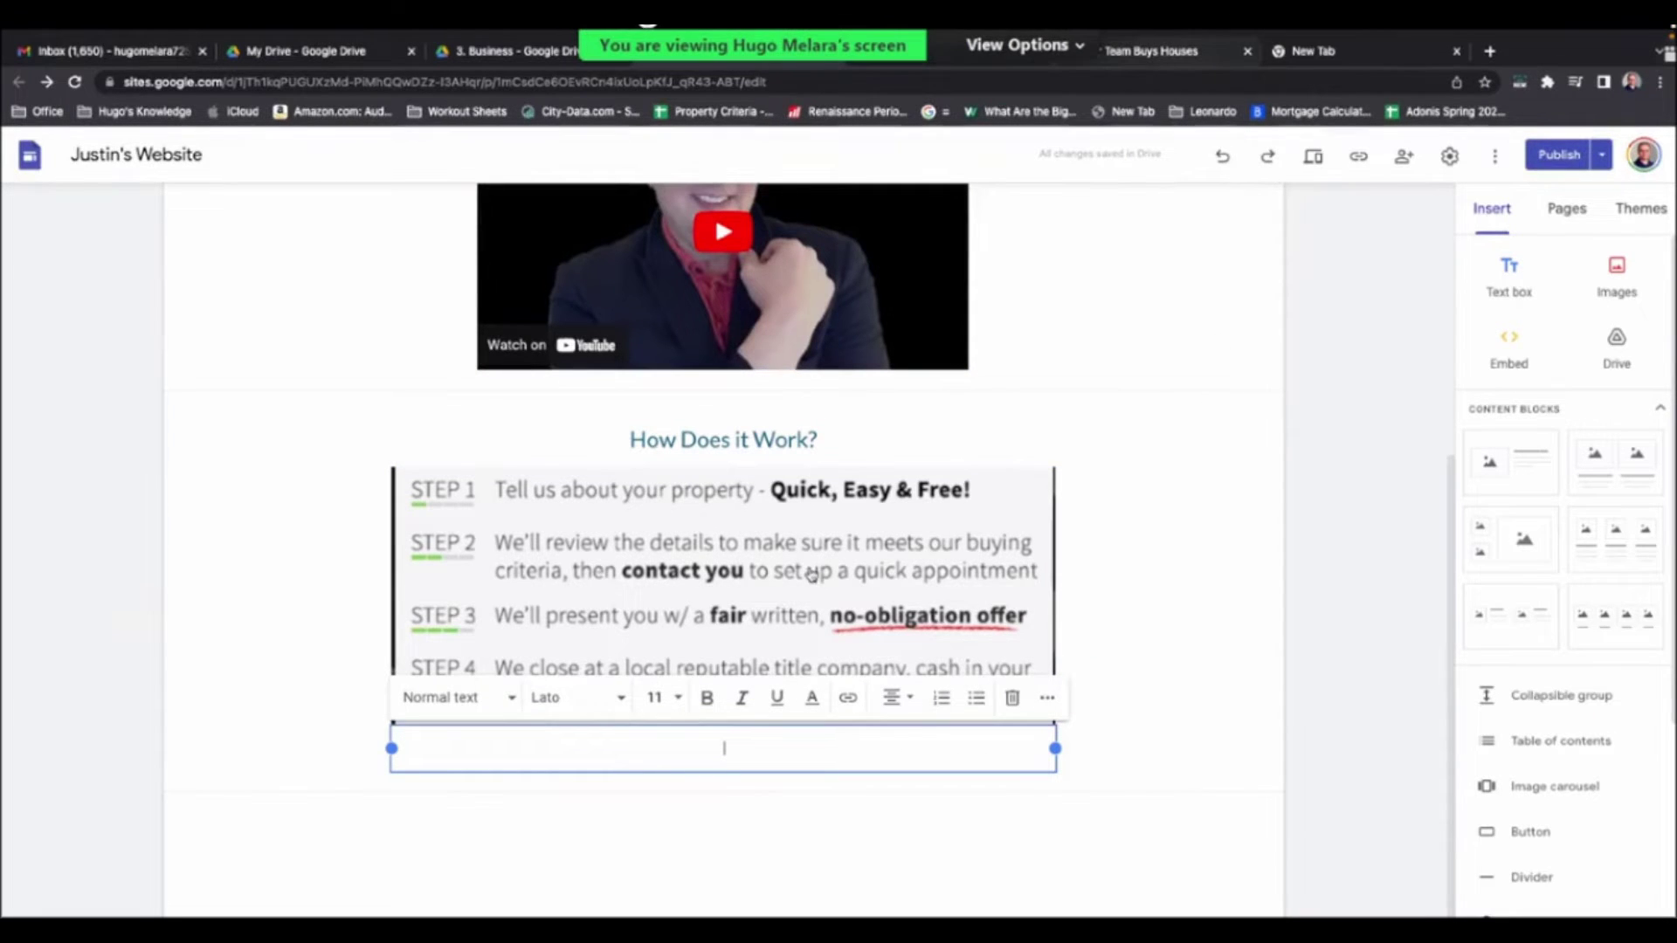
# - Check the live Team Buys Houses site, then go back to the 3. Business folder
pyautogui.hotkey('ctrl', 'Tab')
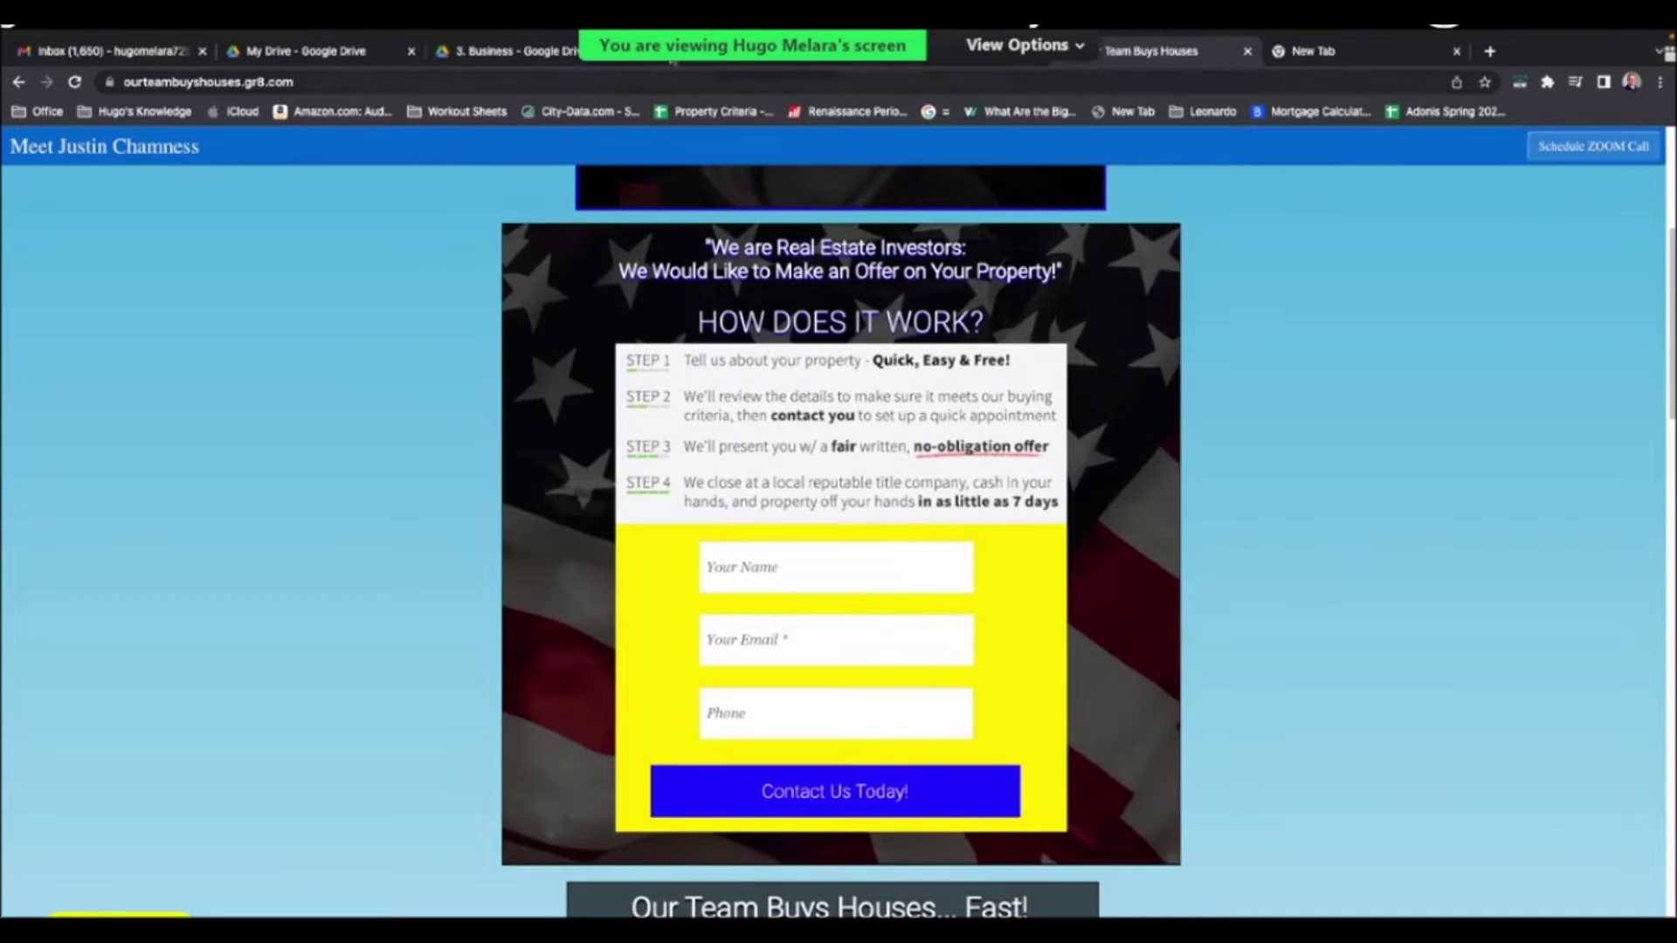
pyautogui.click(672, 54)
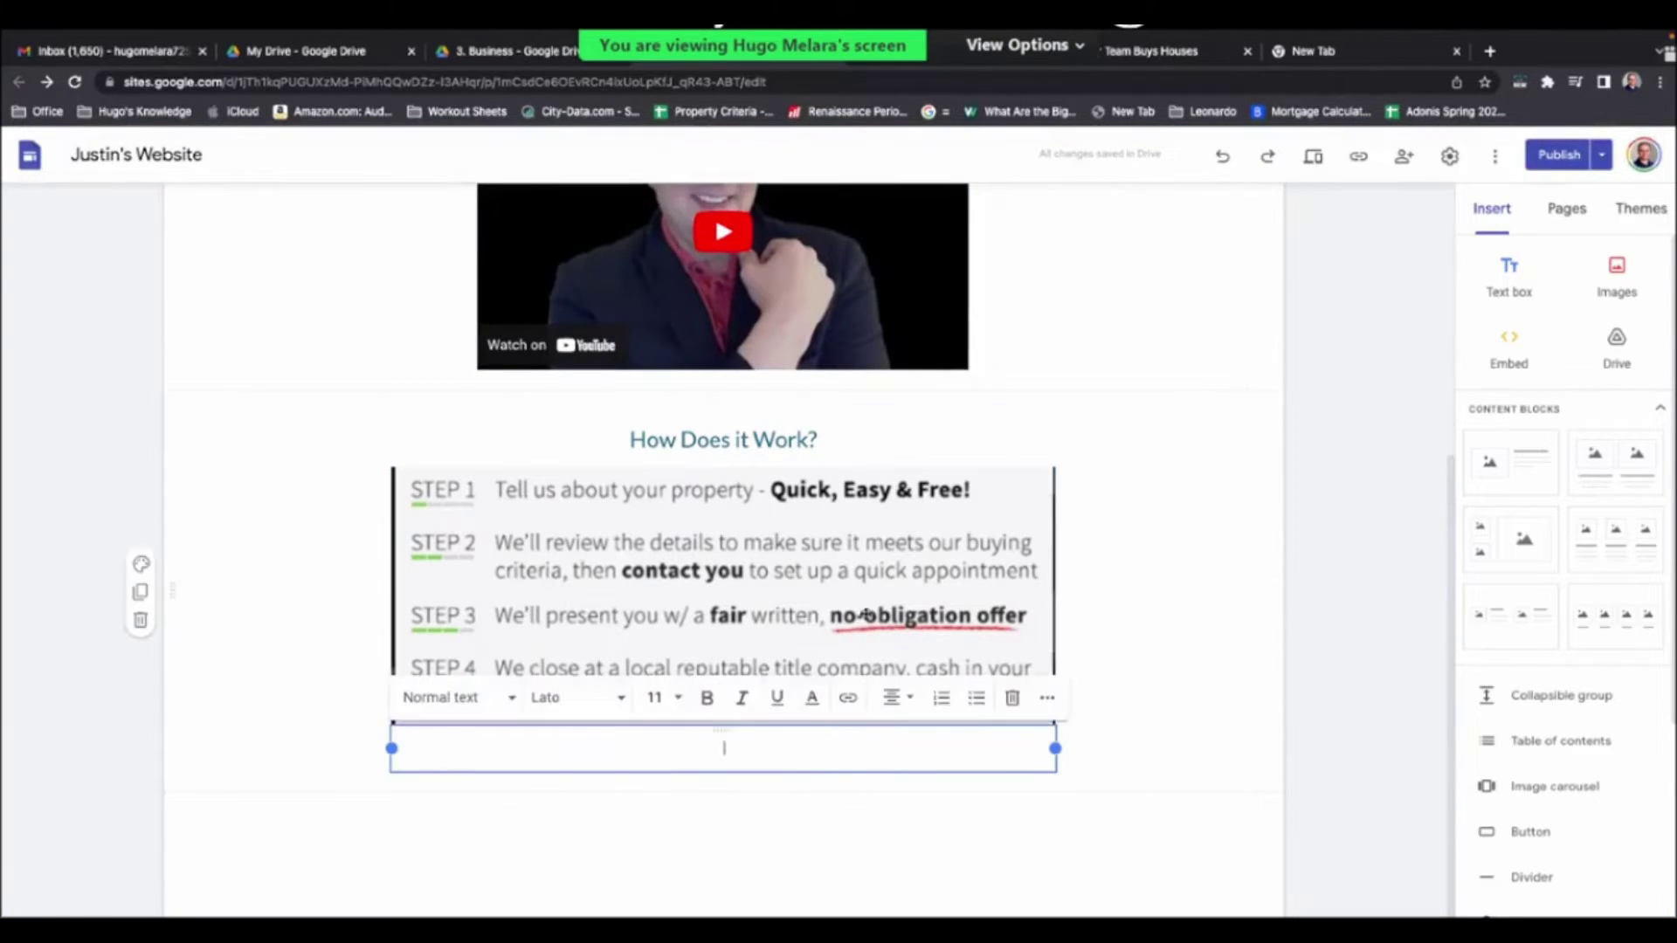
pyautogui.click(511, 53)
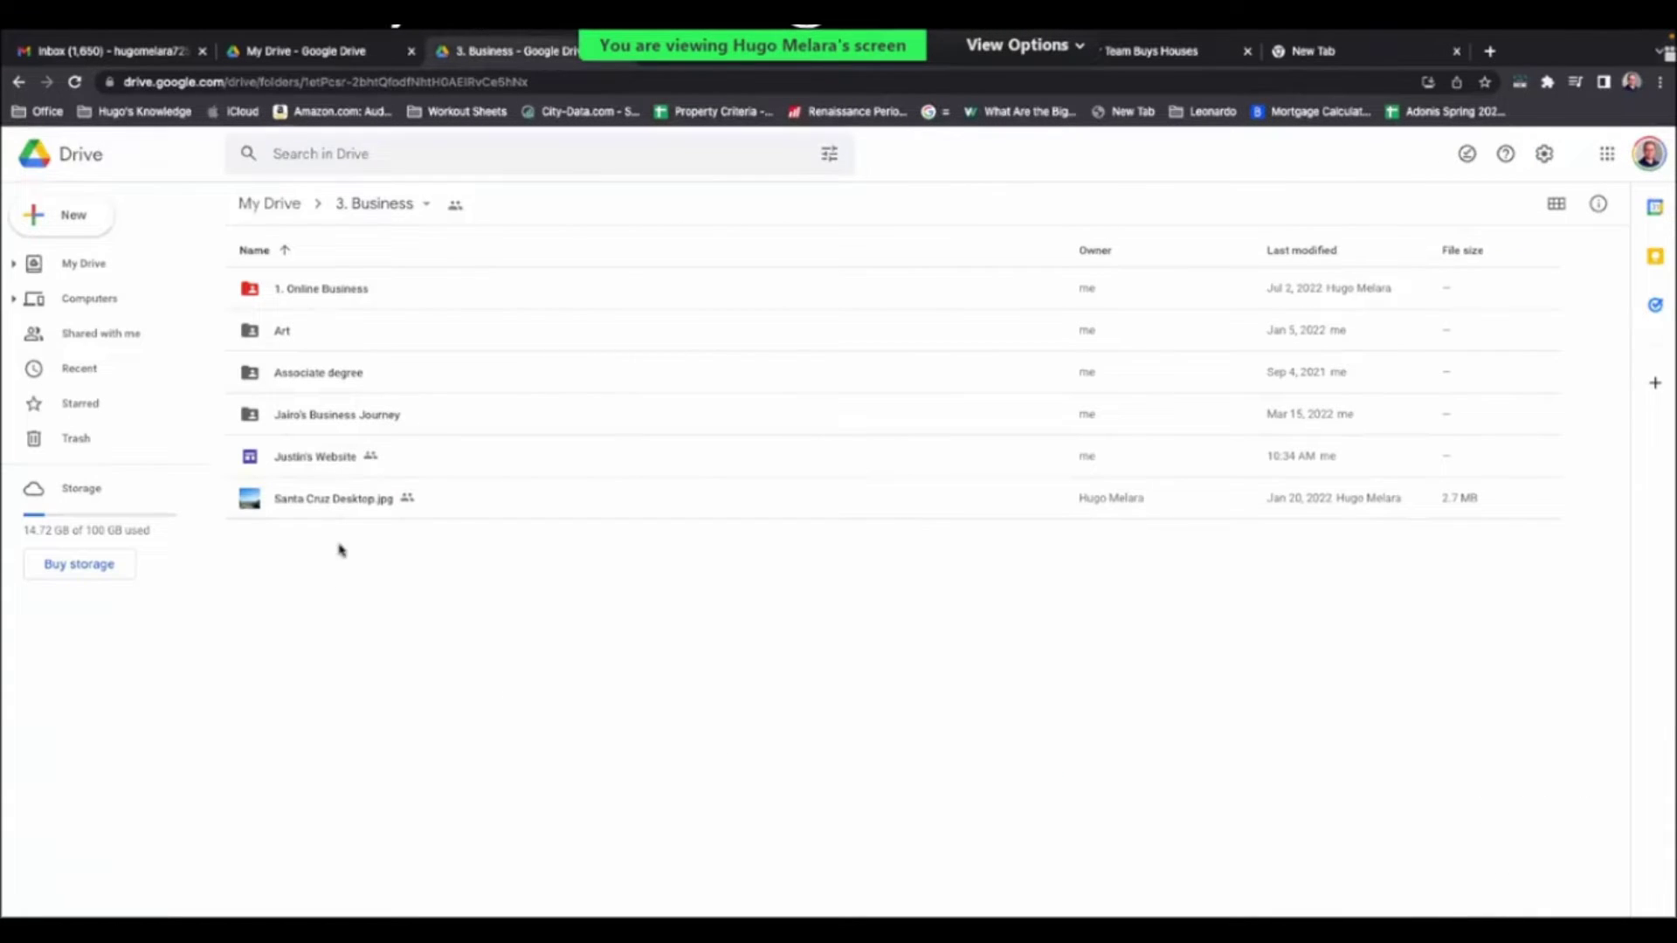
# - Create and share a blank Google Form in the shared 3. Business folder
pyautogui.click(69, 229)
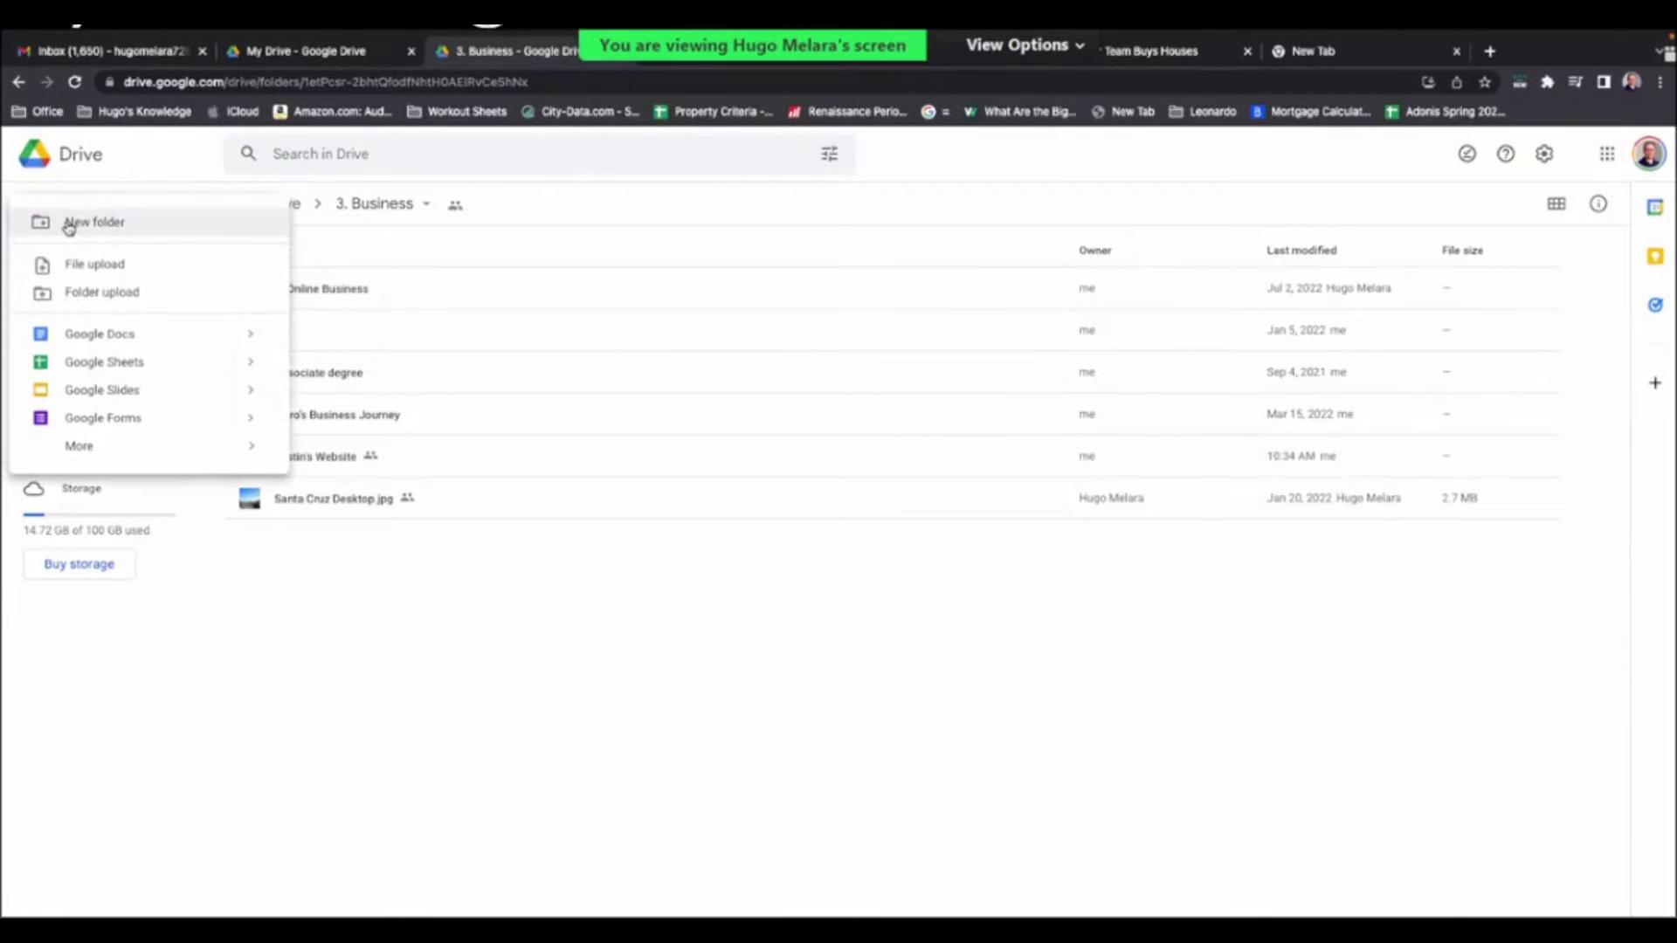
pyautogui.moveTo(246, 423)
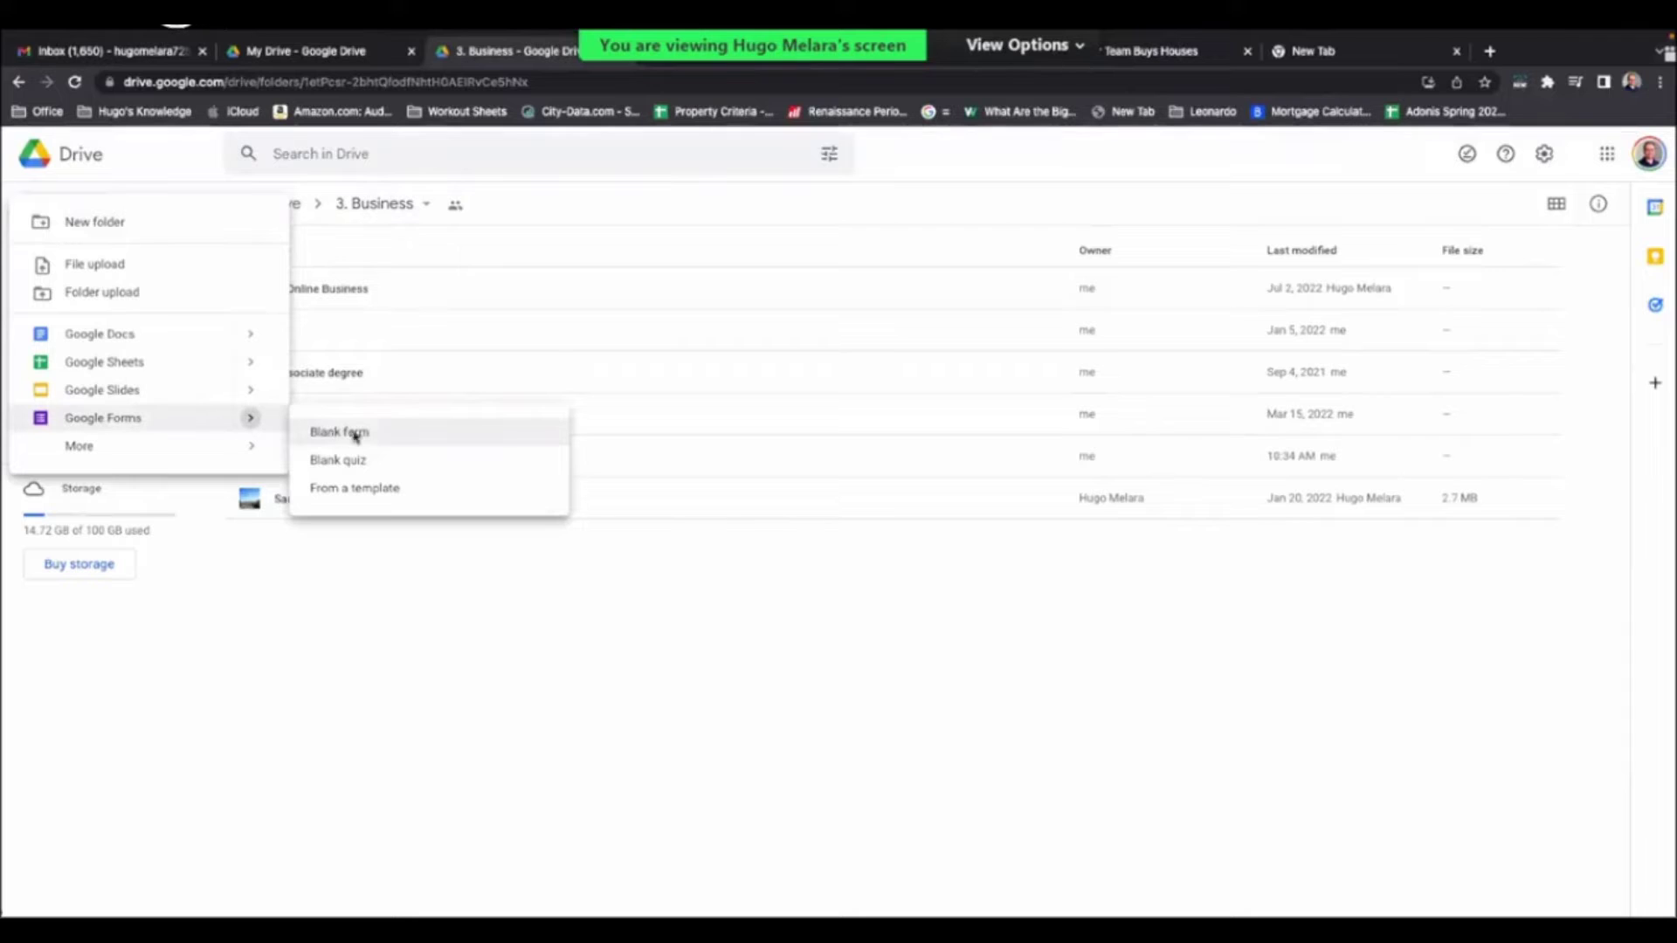
pyautogui.click(405, 461)
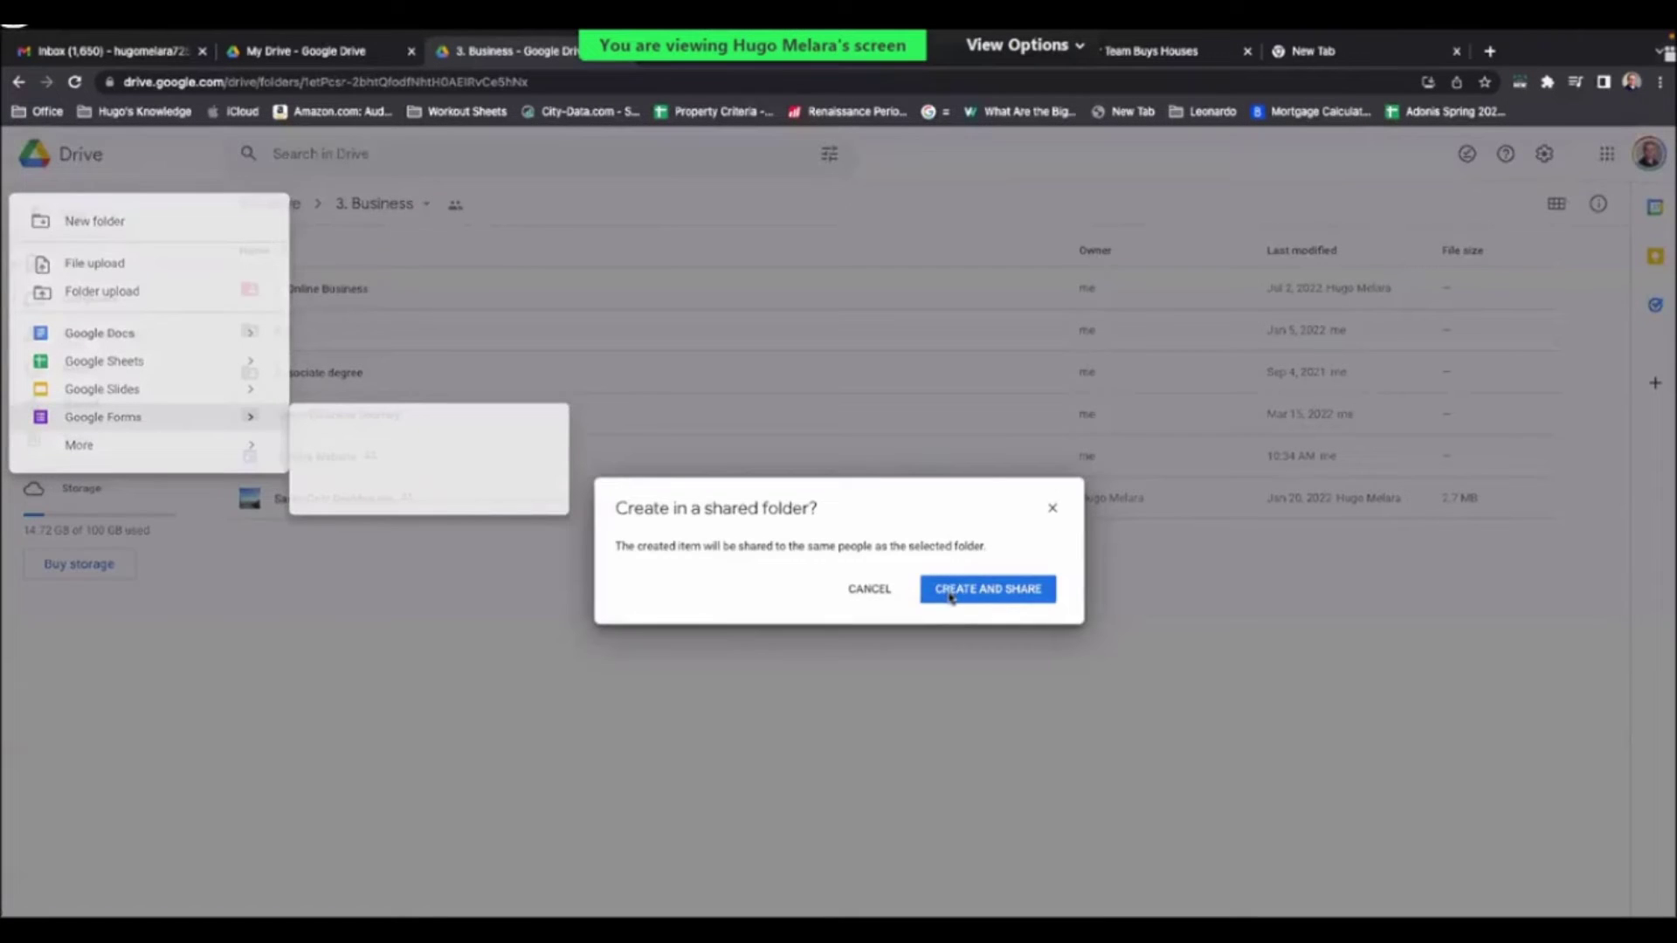
pyautogui.click(951, 597)
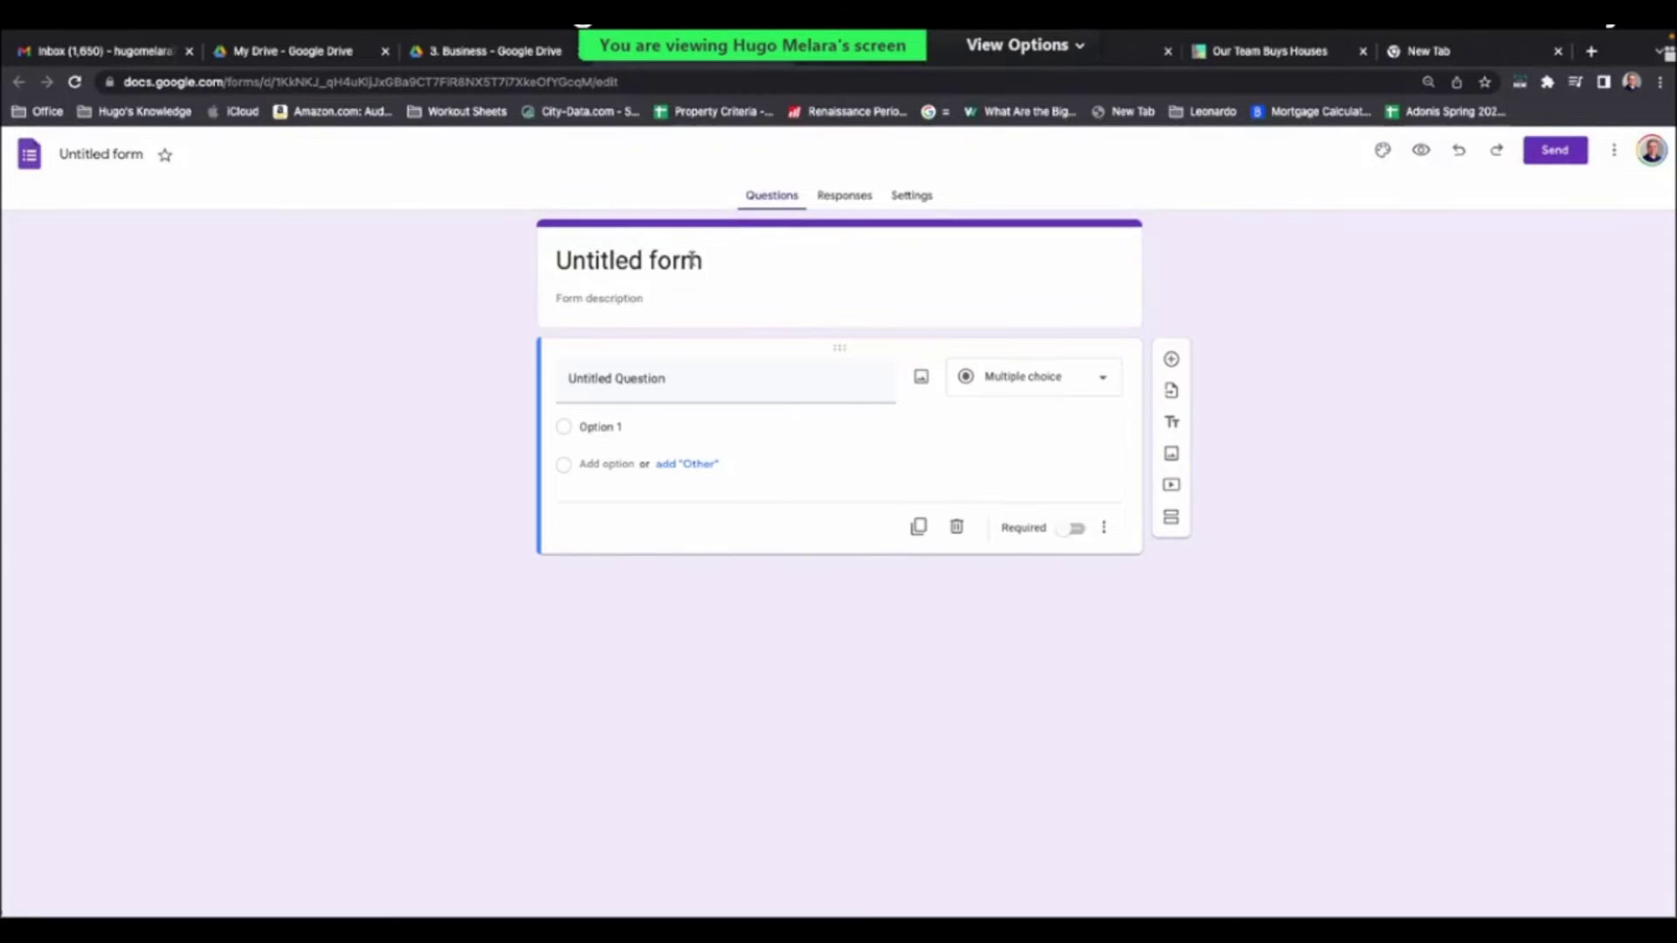
# - Replace the Untitled form title with 'Tell us about your Property'
pyautogui.tripleClick(691, 260)
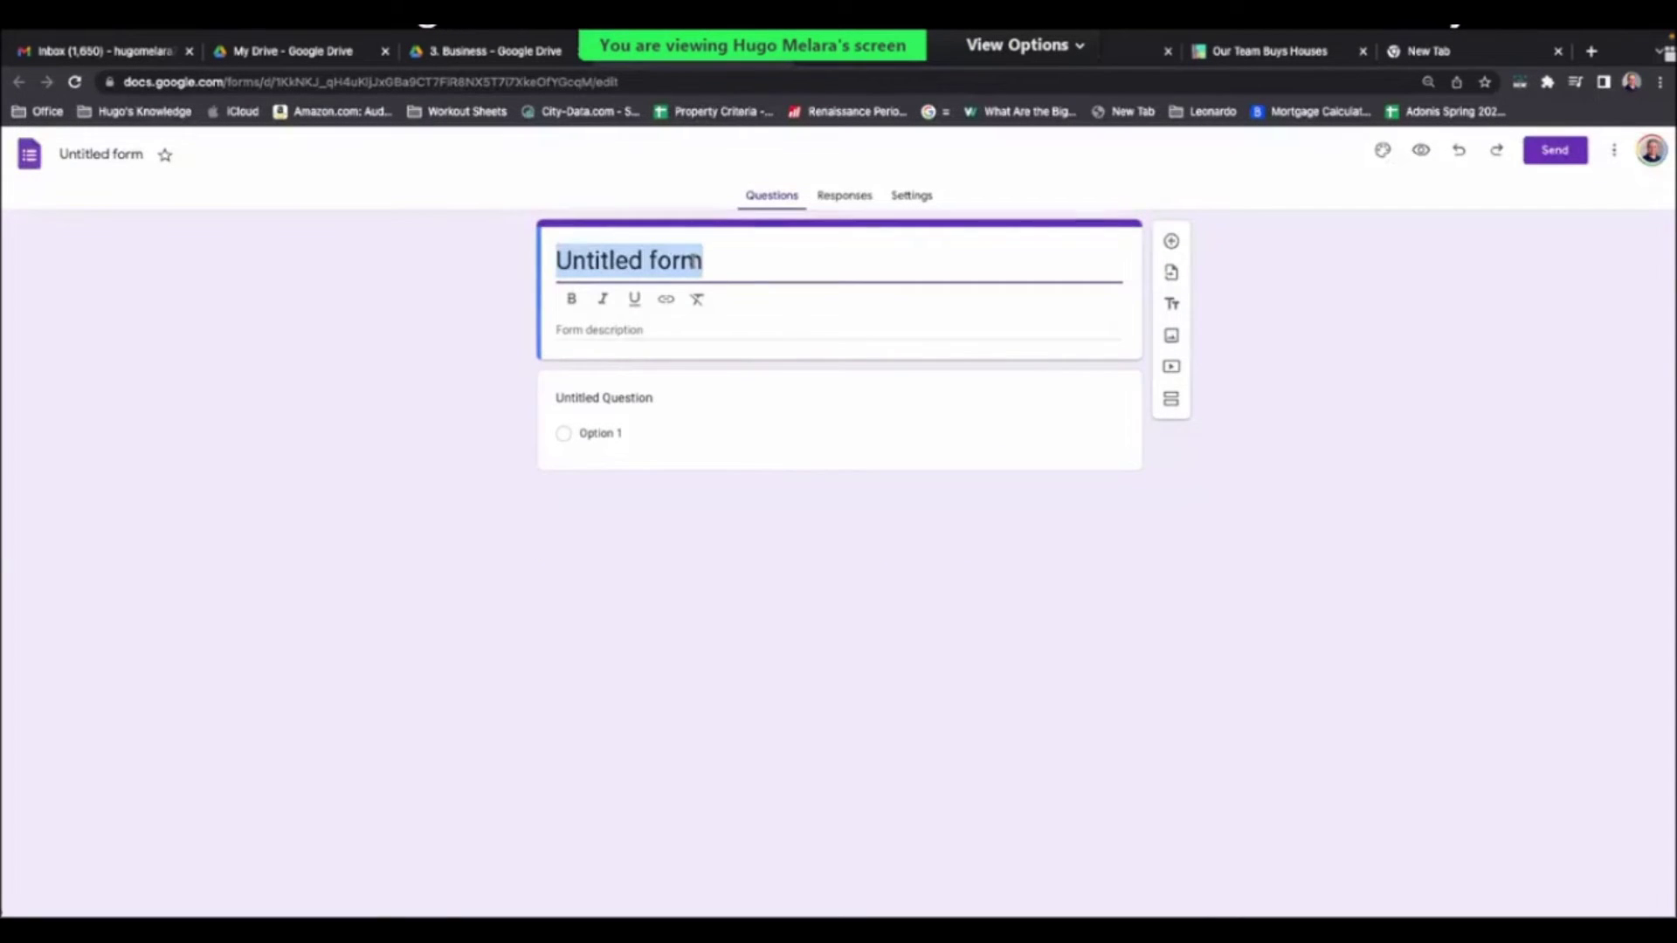
pyautogui.write('T')
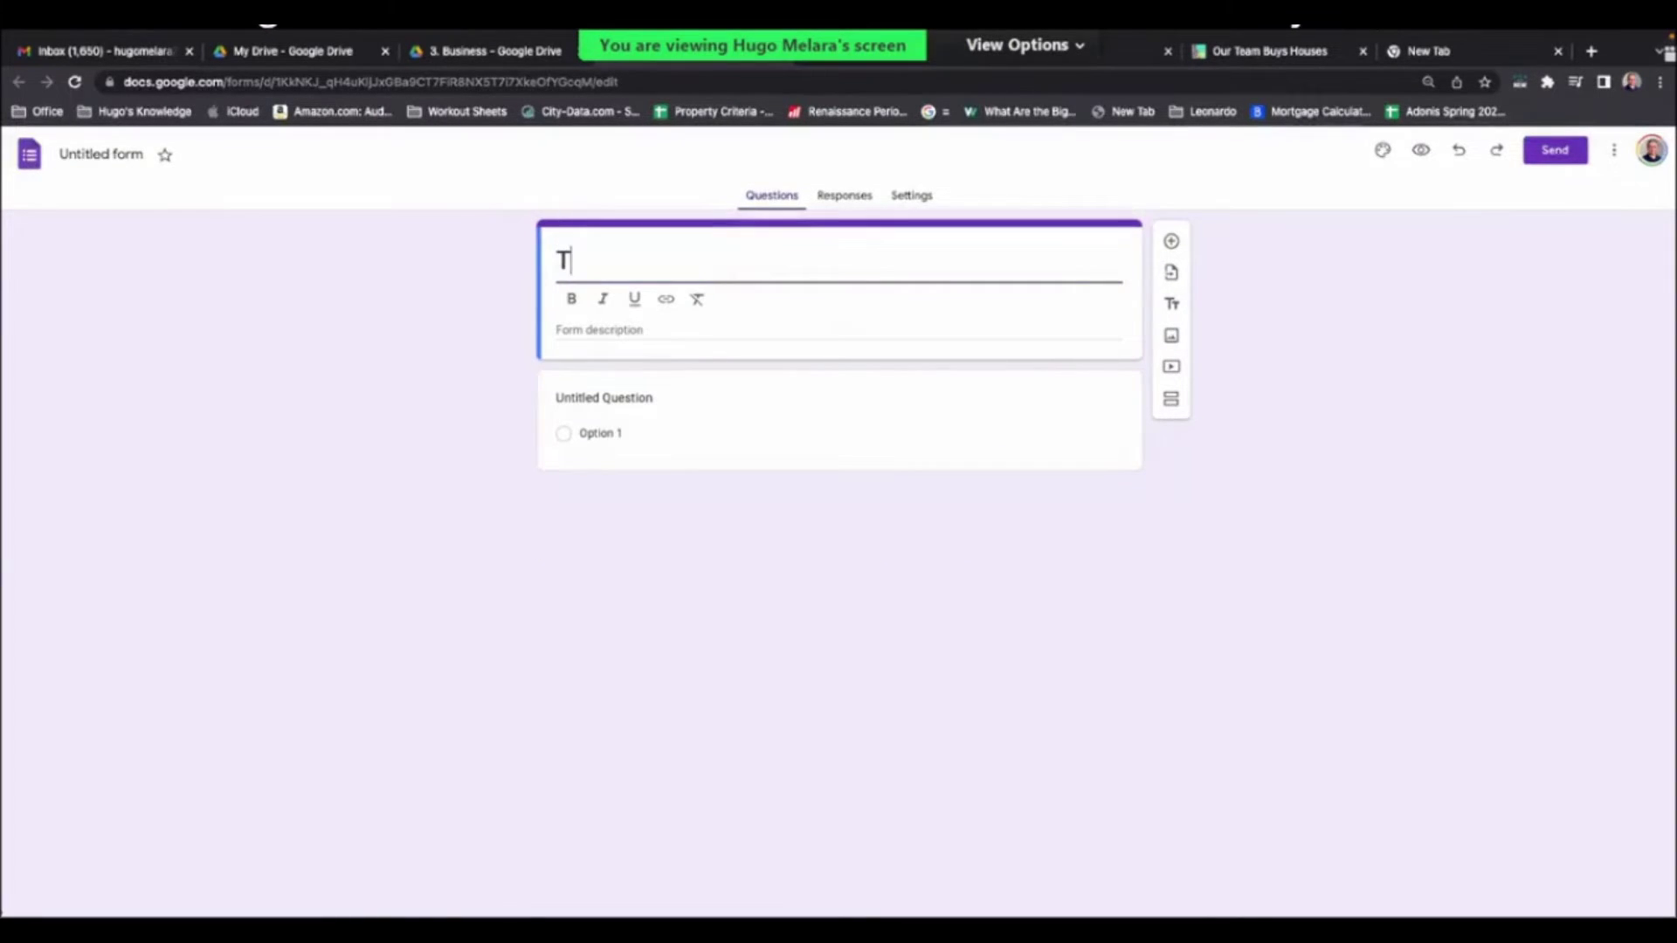
pyautogui.write('ell us ab')
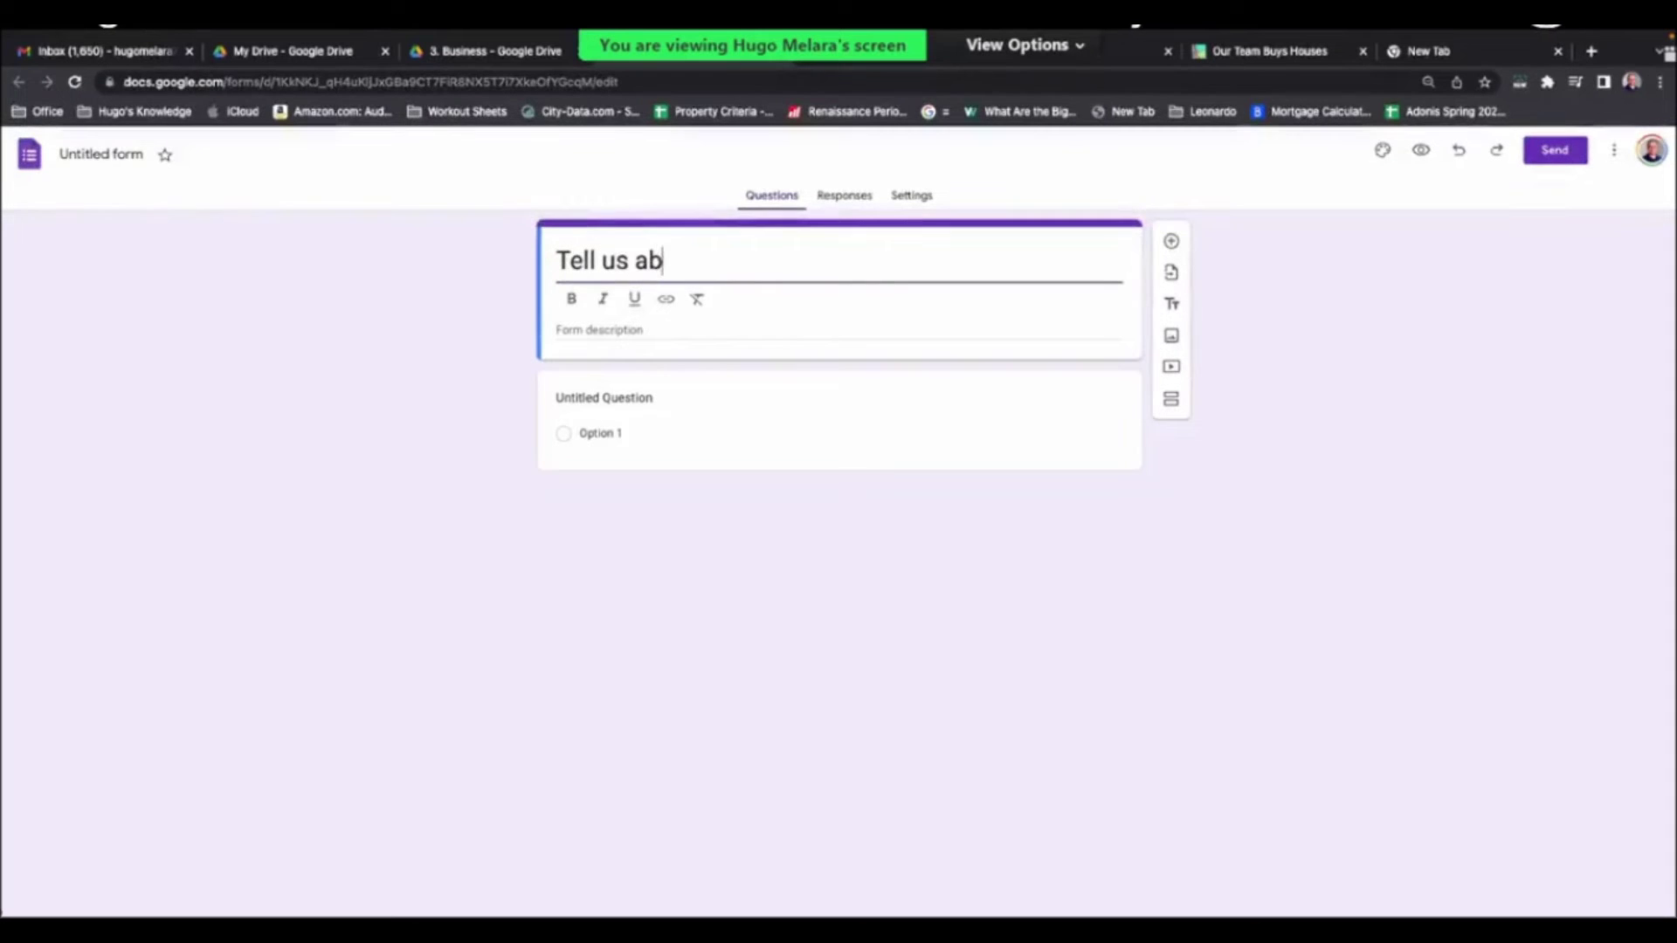
pyautogui.write('out your Property')
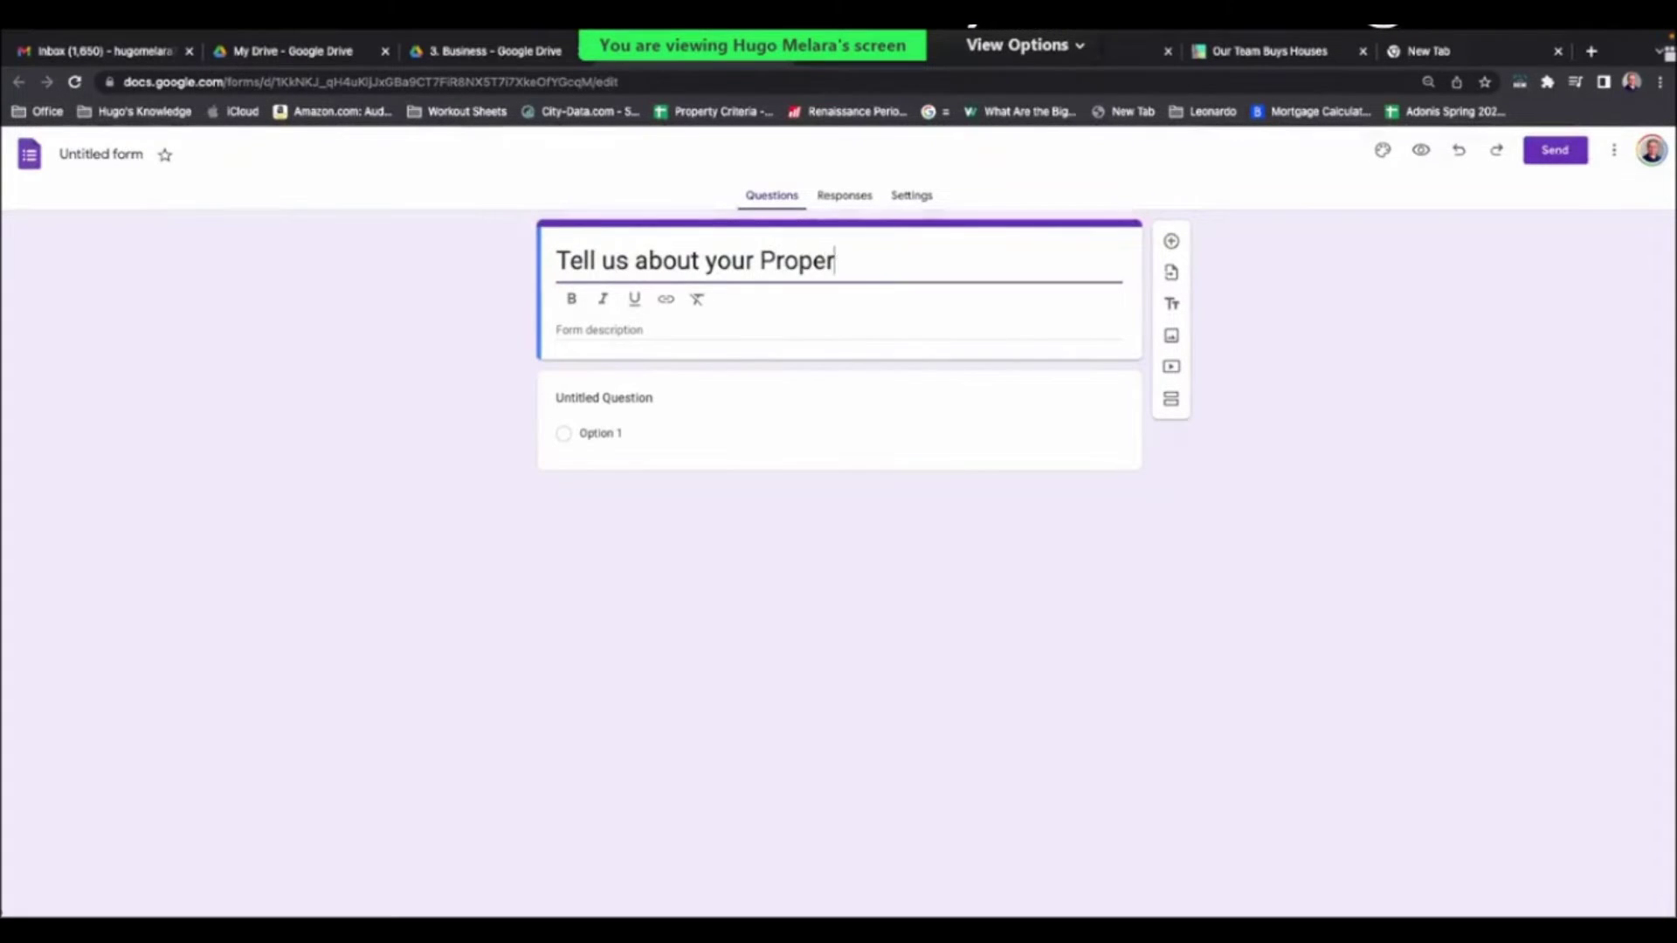
pyautogui.click(801, 509)
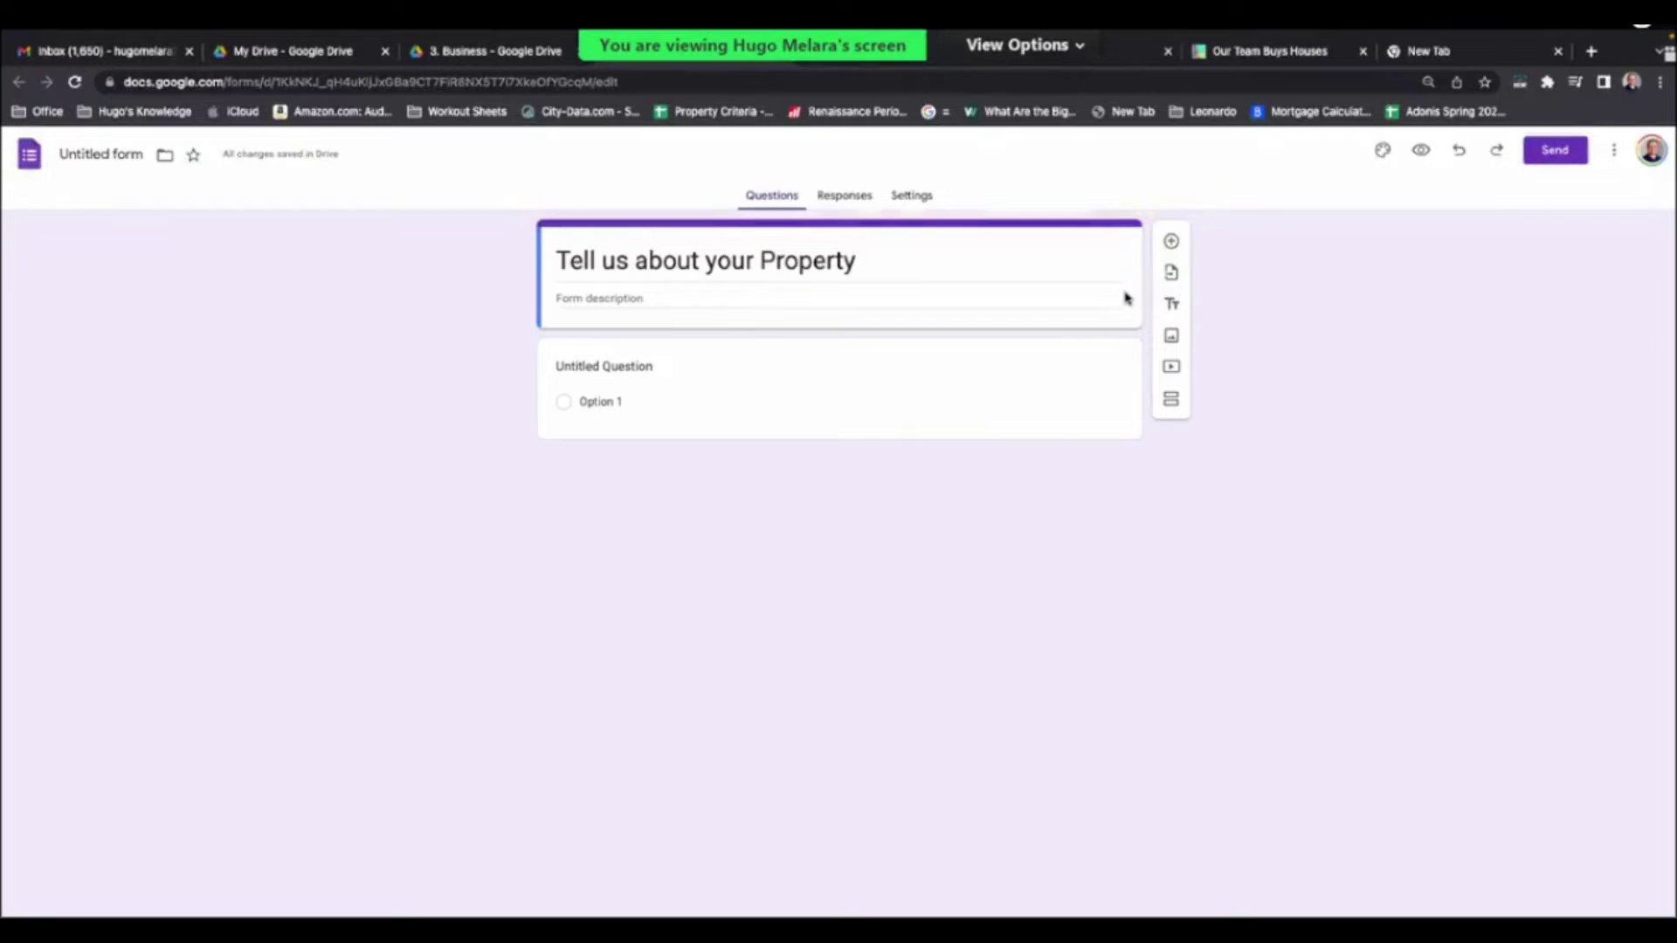
# - Make the first question a required short answer titled 'Email' and duplicate it
pyautogui.click(748, 374)
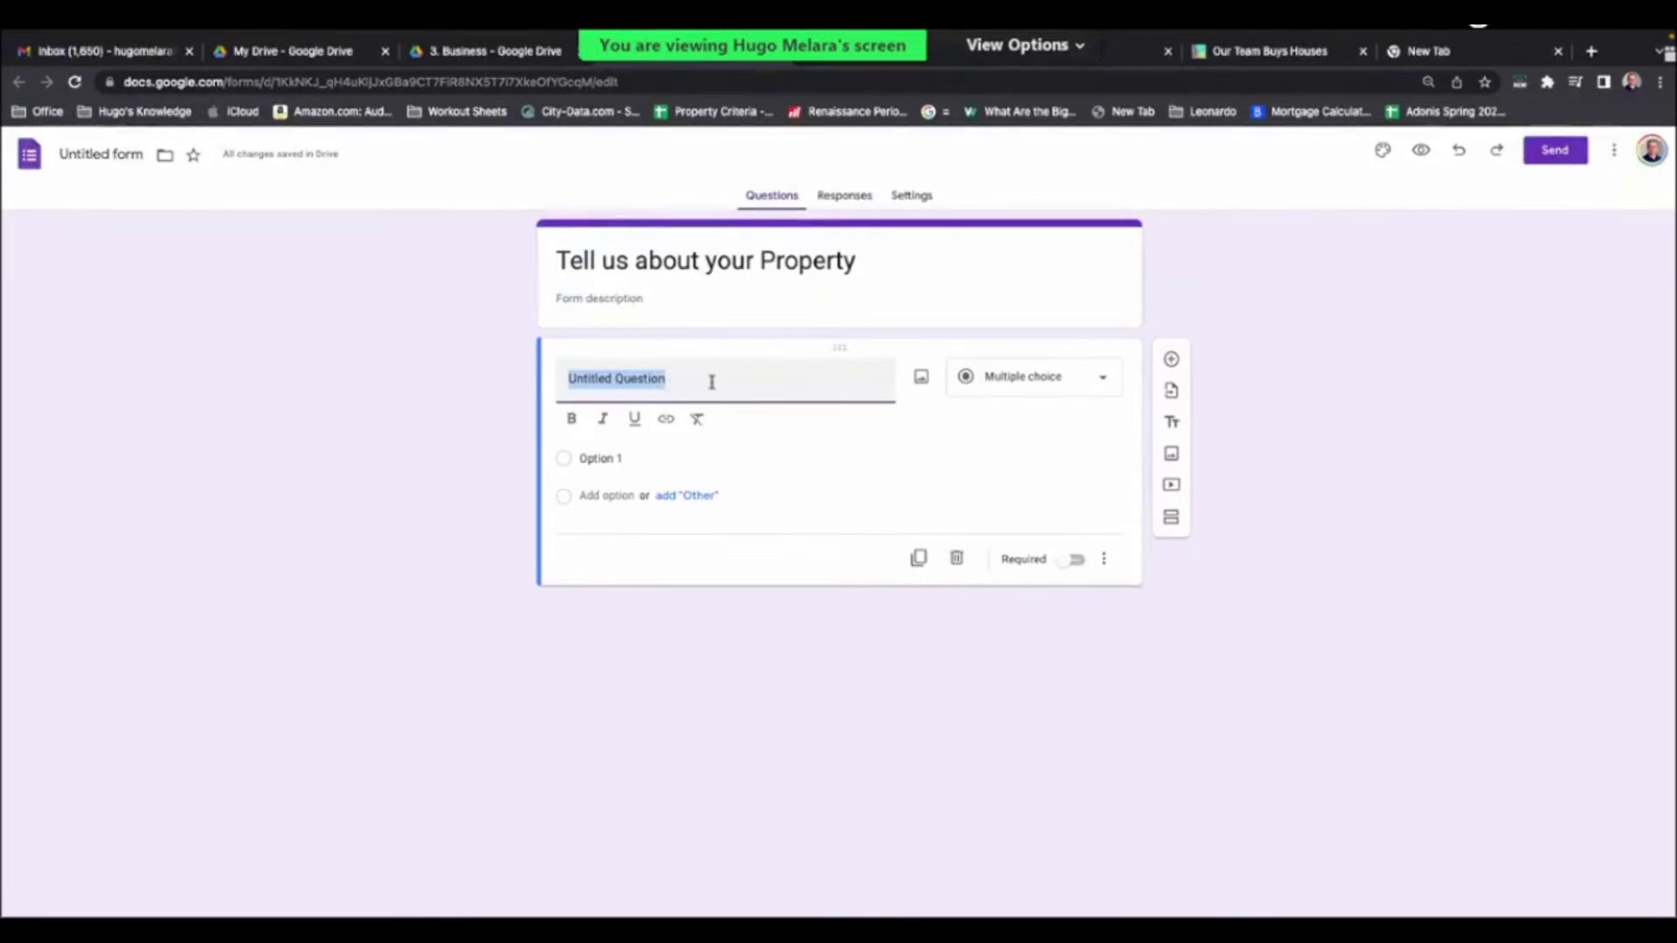
pyautogui.write('Email')
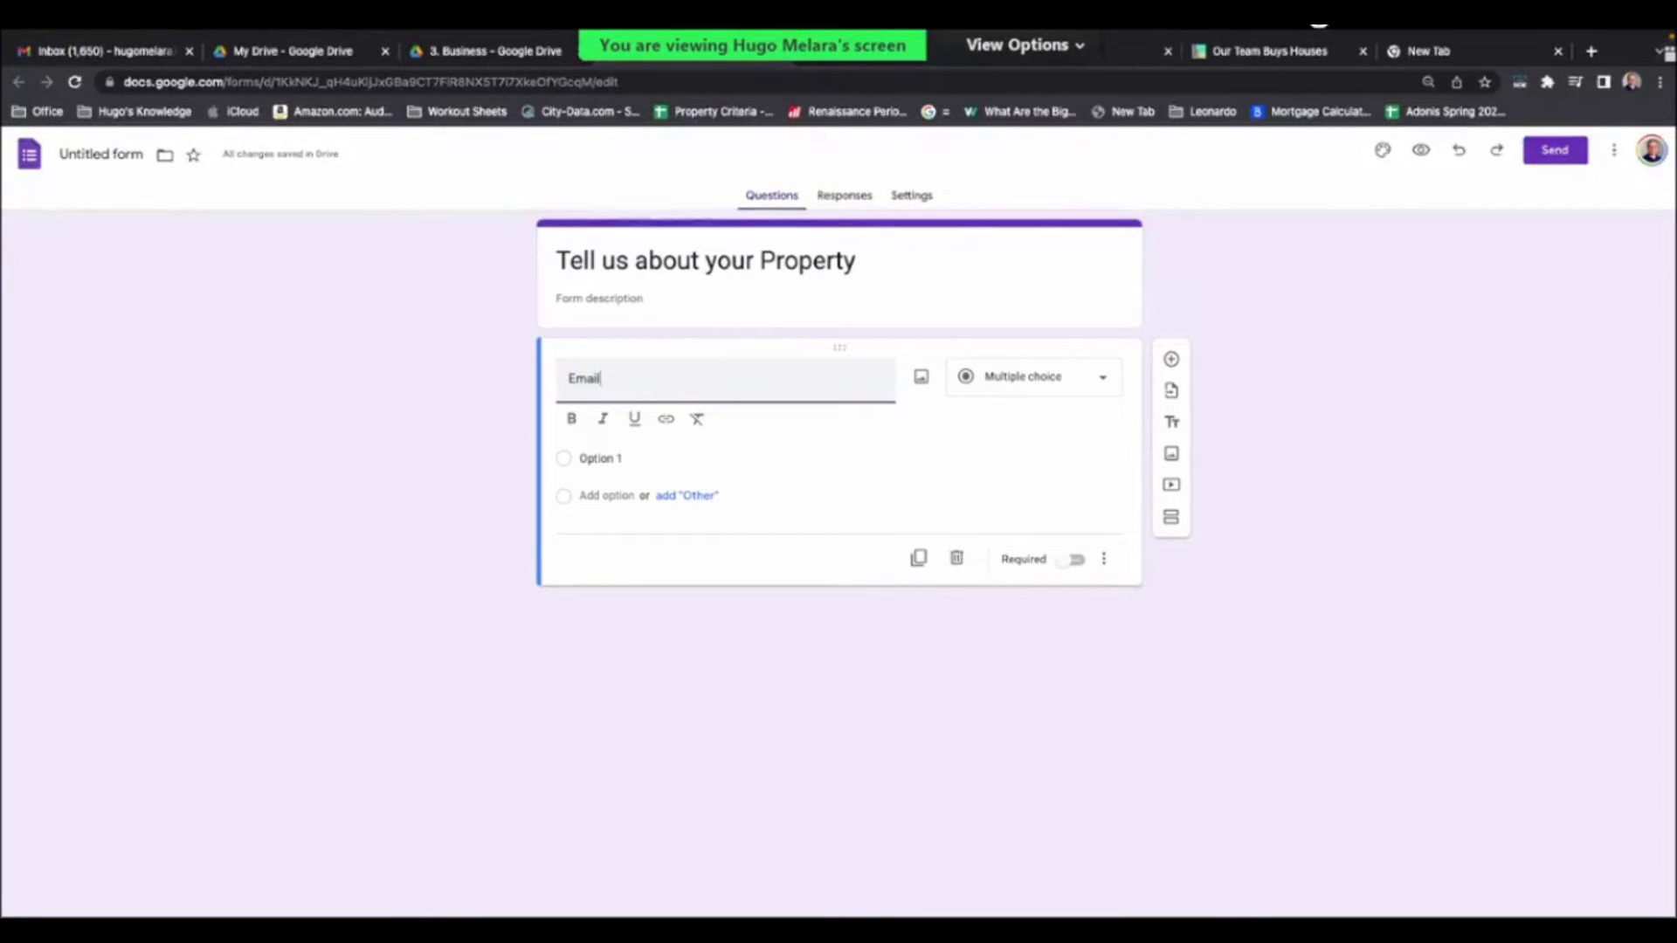
pyautogui.click(1017, 448)
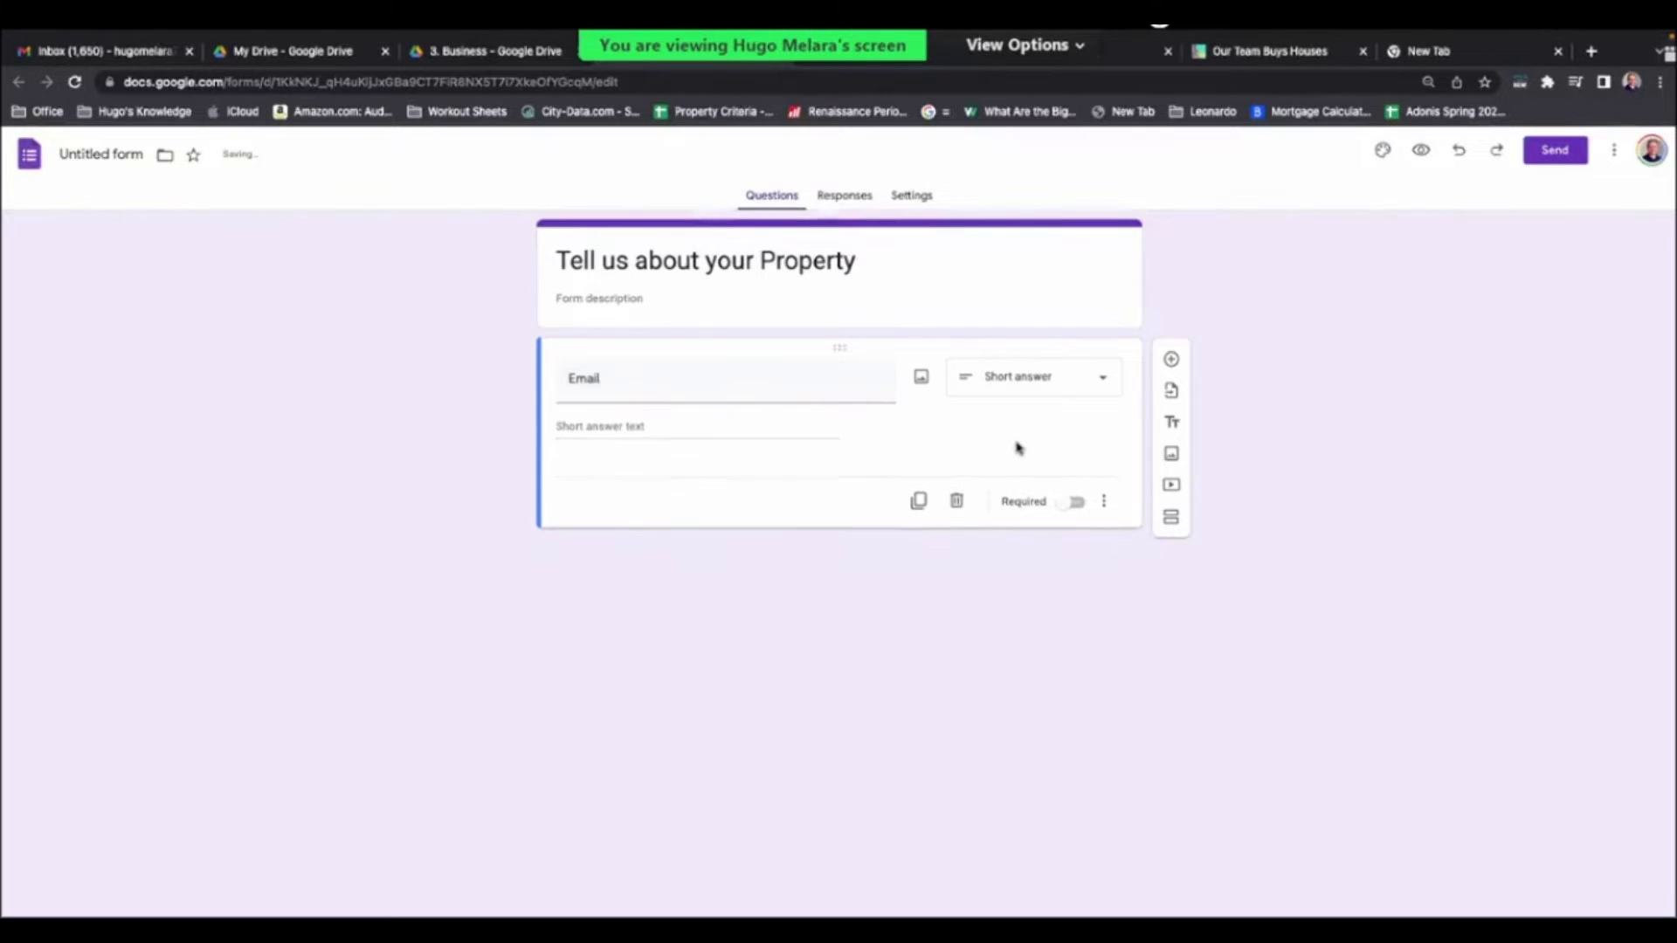
pyautogui.click(1072, 502)
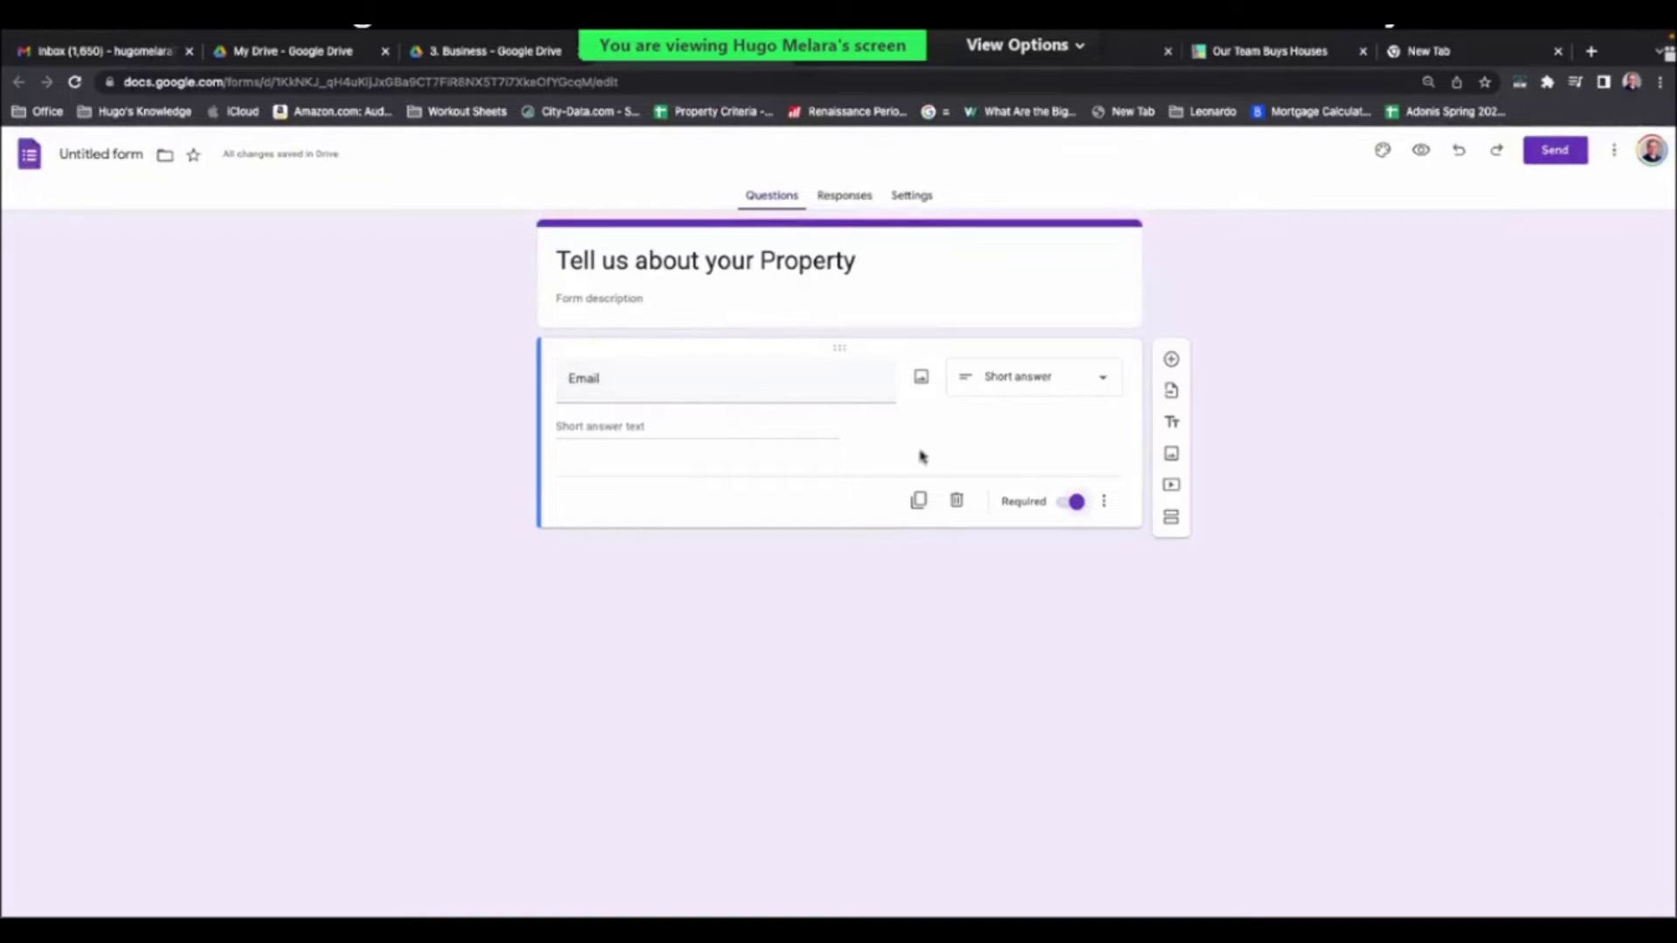
pyautogui.click(918, 501)
pyautogui.doubleClick(637, 500)
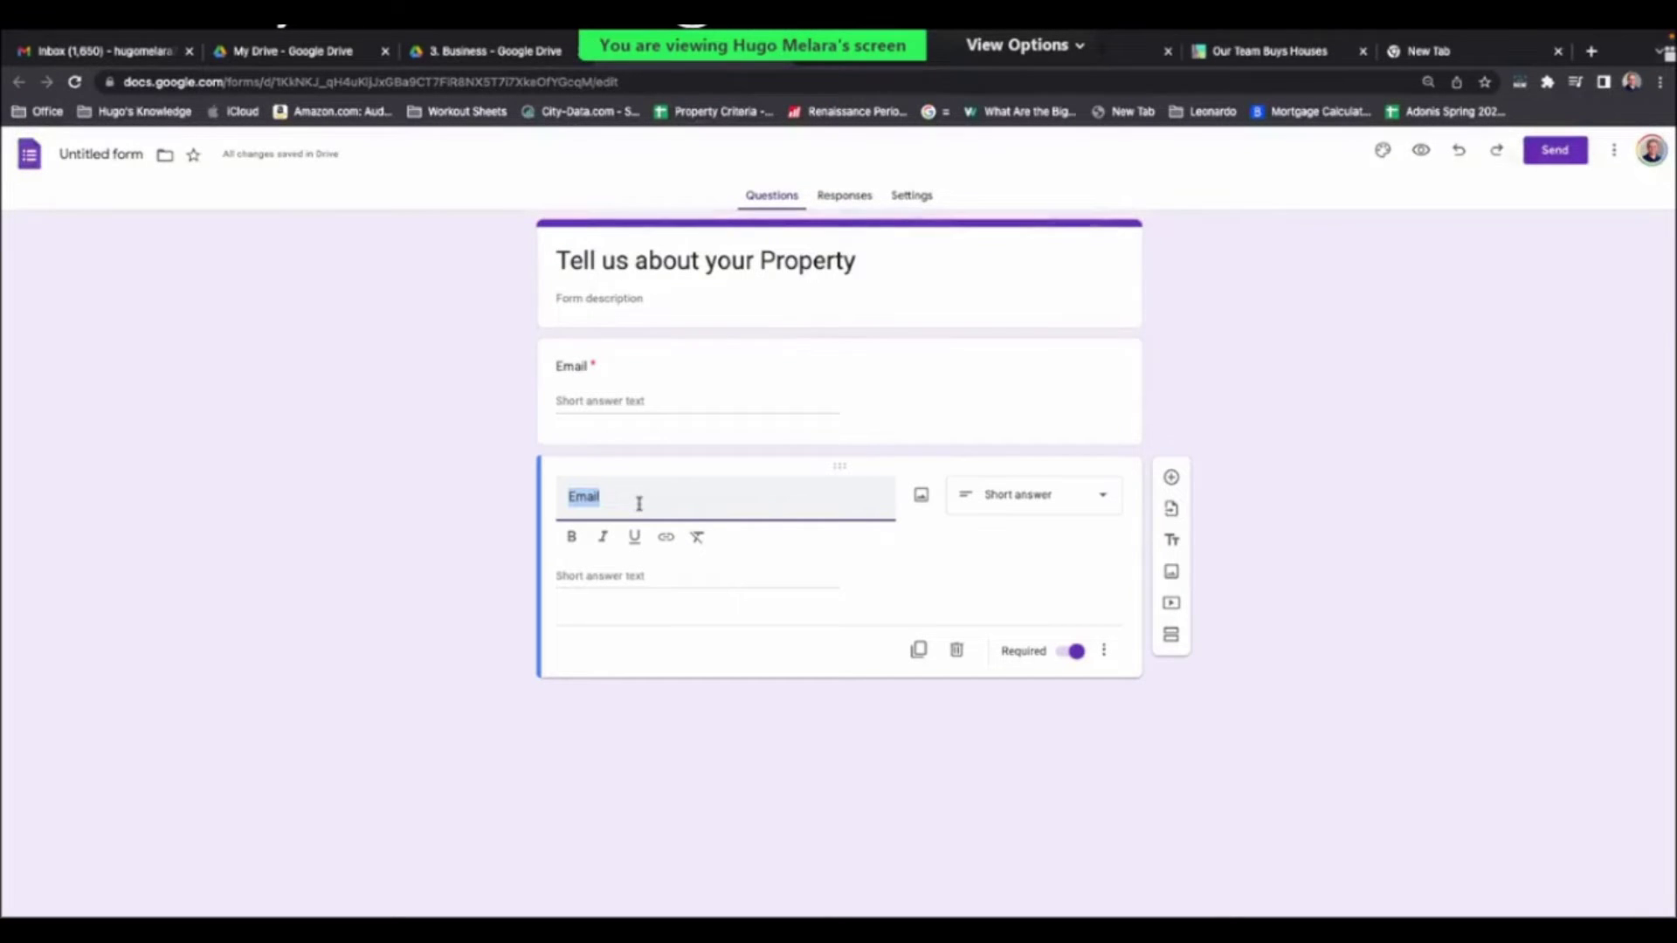
# - Retitle the copied question 'Name', make it optional, and duplicate it
pyautogui.write('Name')
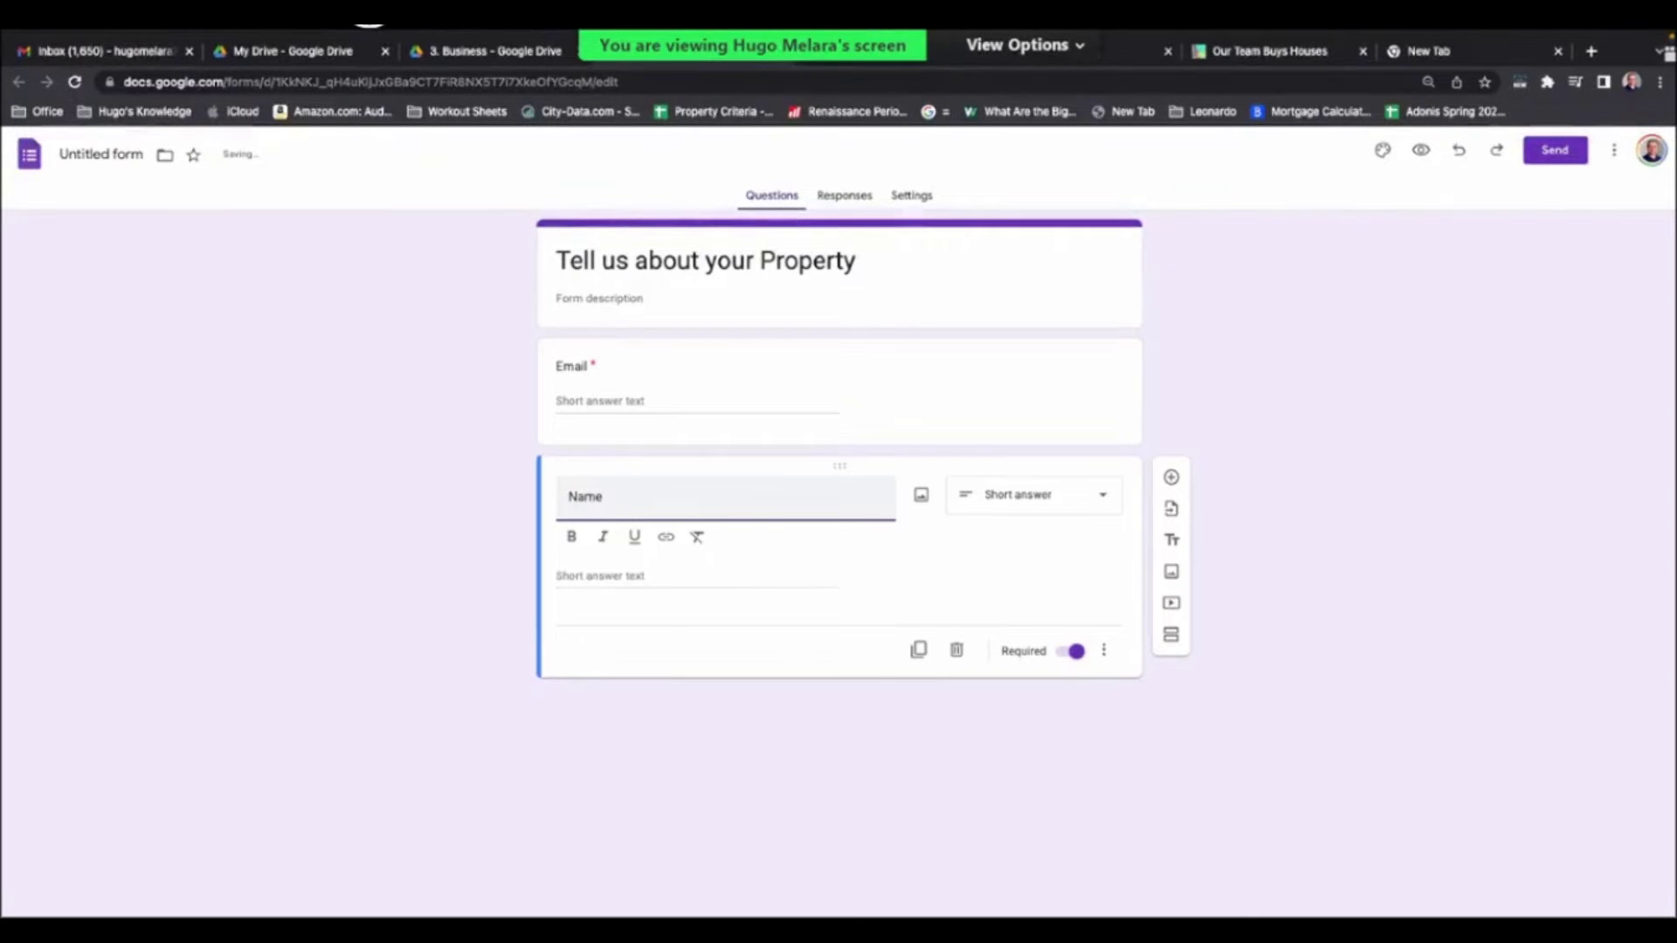
pyautogui.click(664, 753)
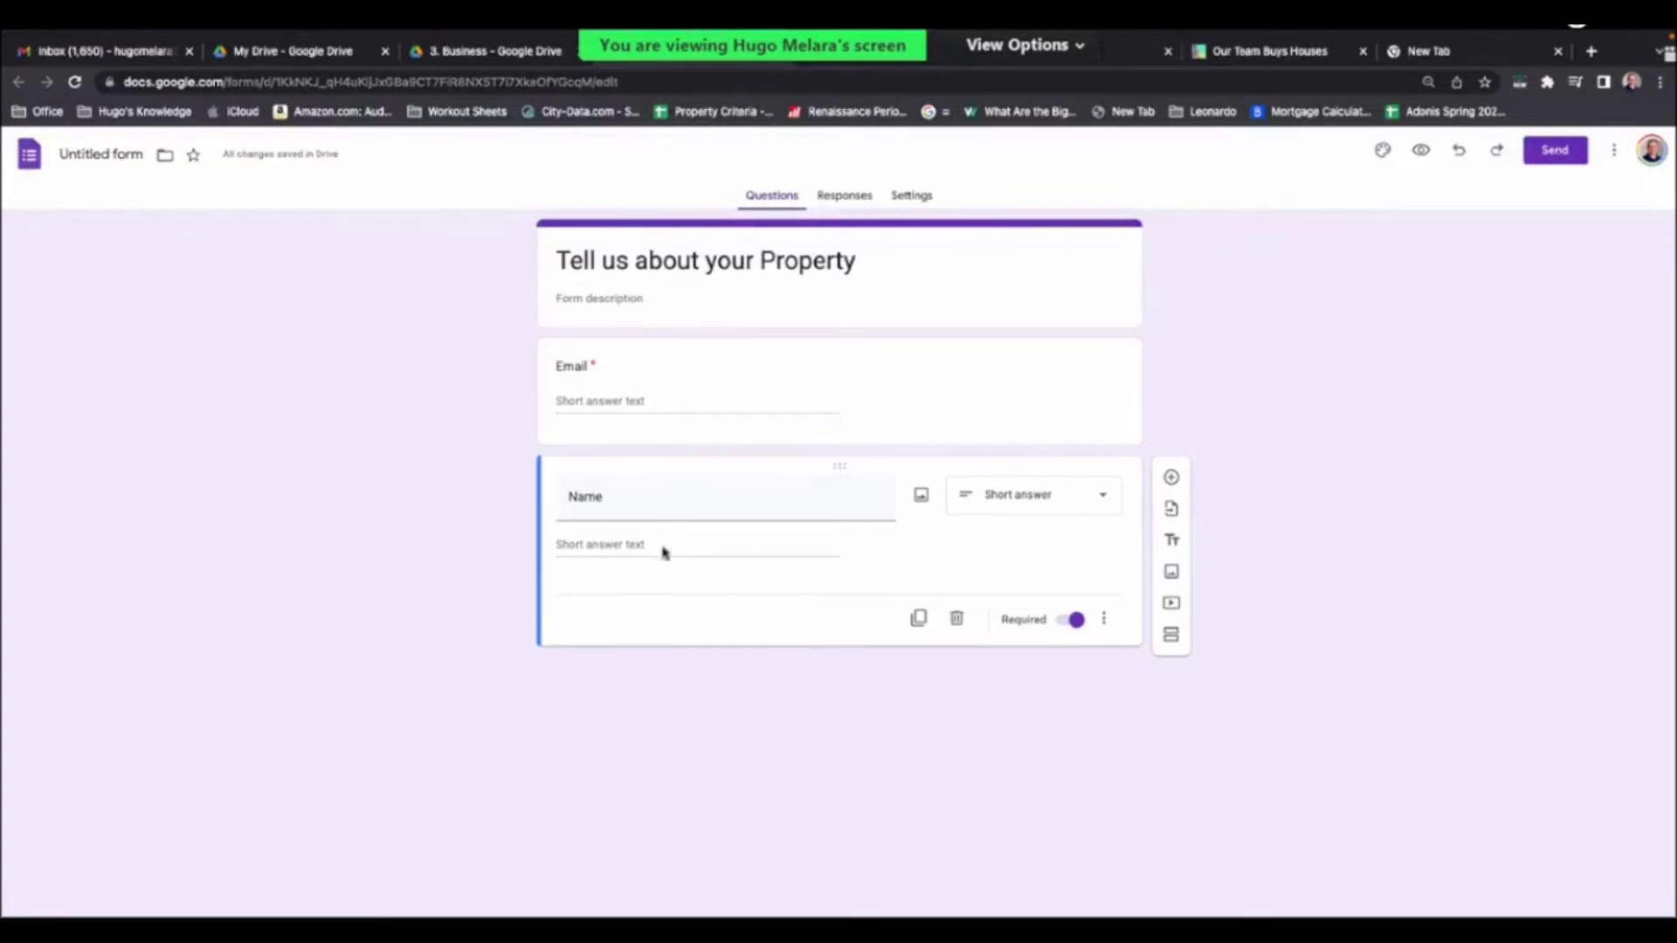
pyautogui.click(1078, 620)
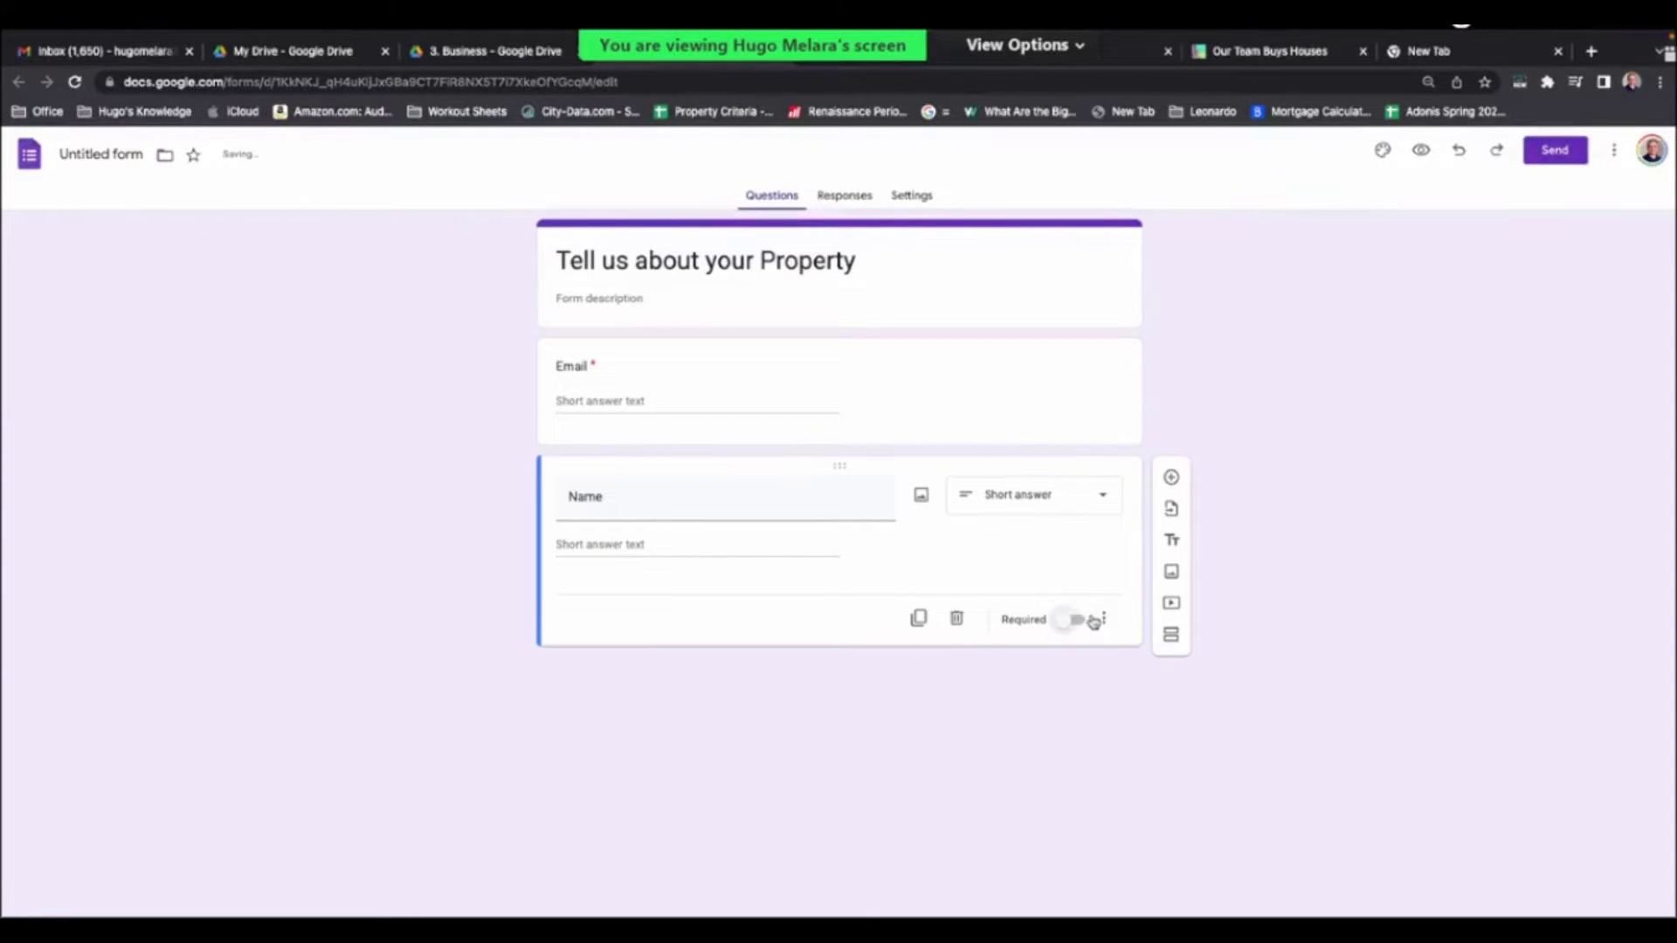
pyautogui.click(917, 617)
# - Retitle the new copy 'Phone number'
pyautogui.click(647, 616)
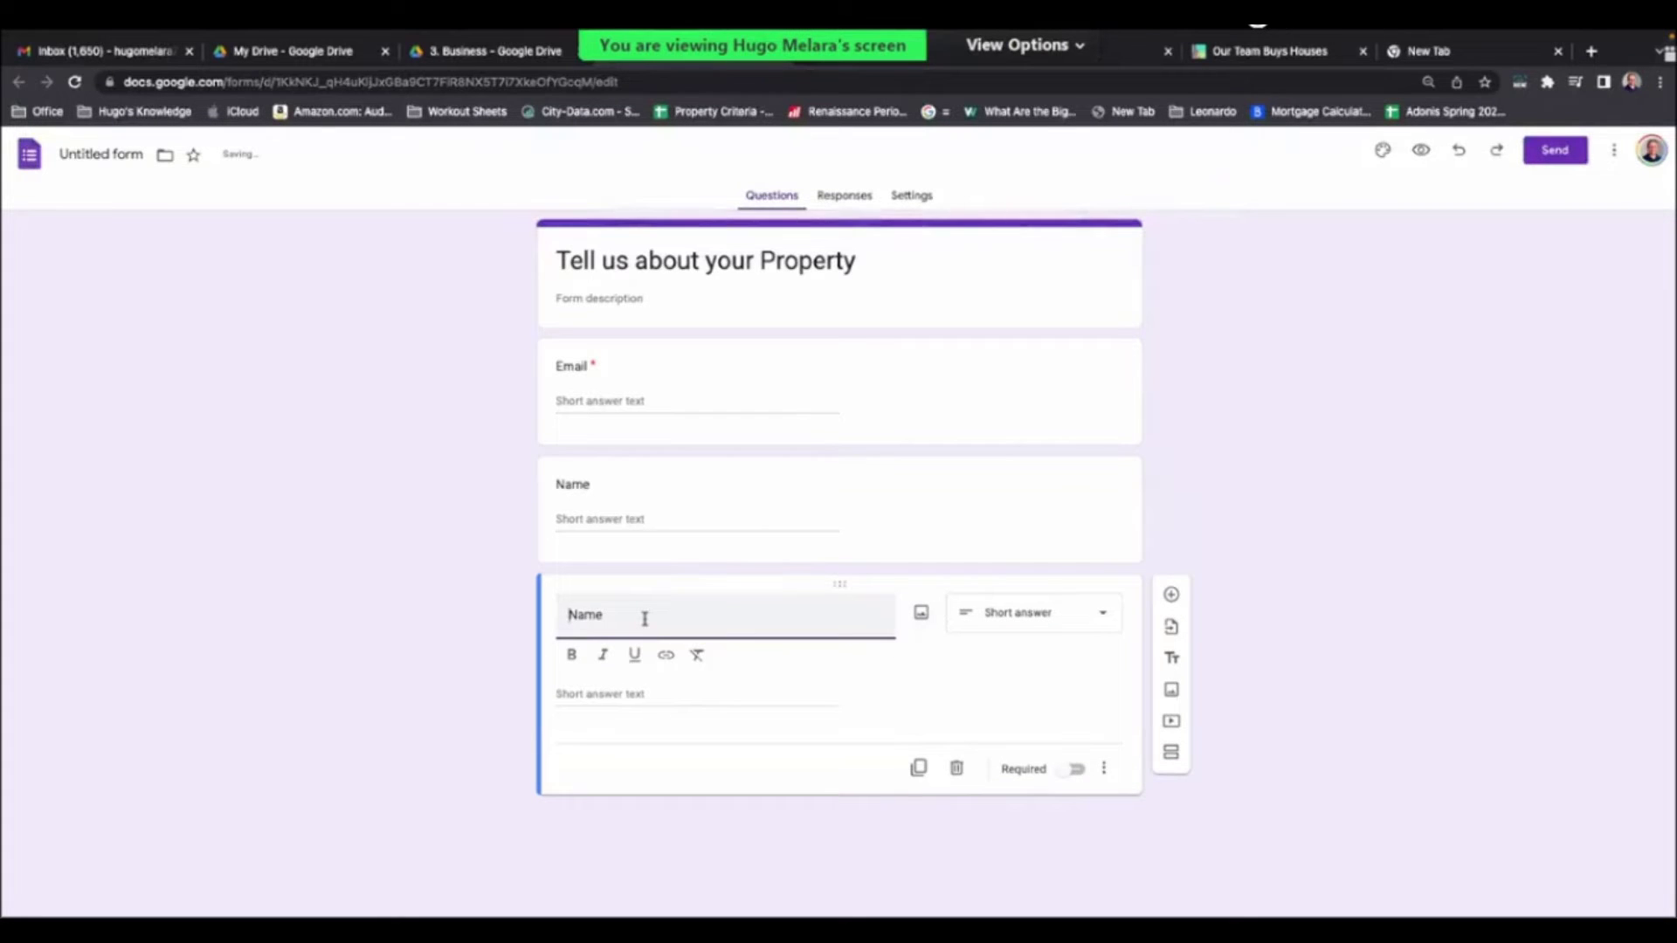
pyautogui.hotkey('ctrl', 'a')
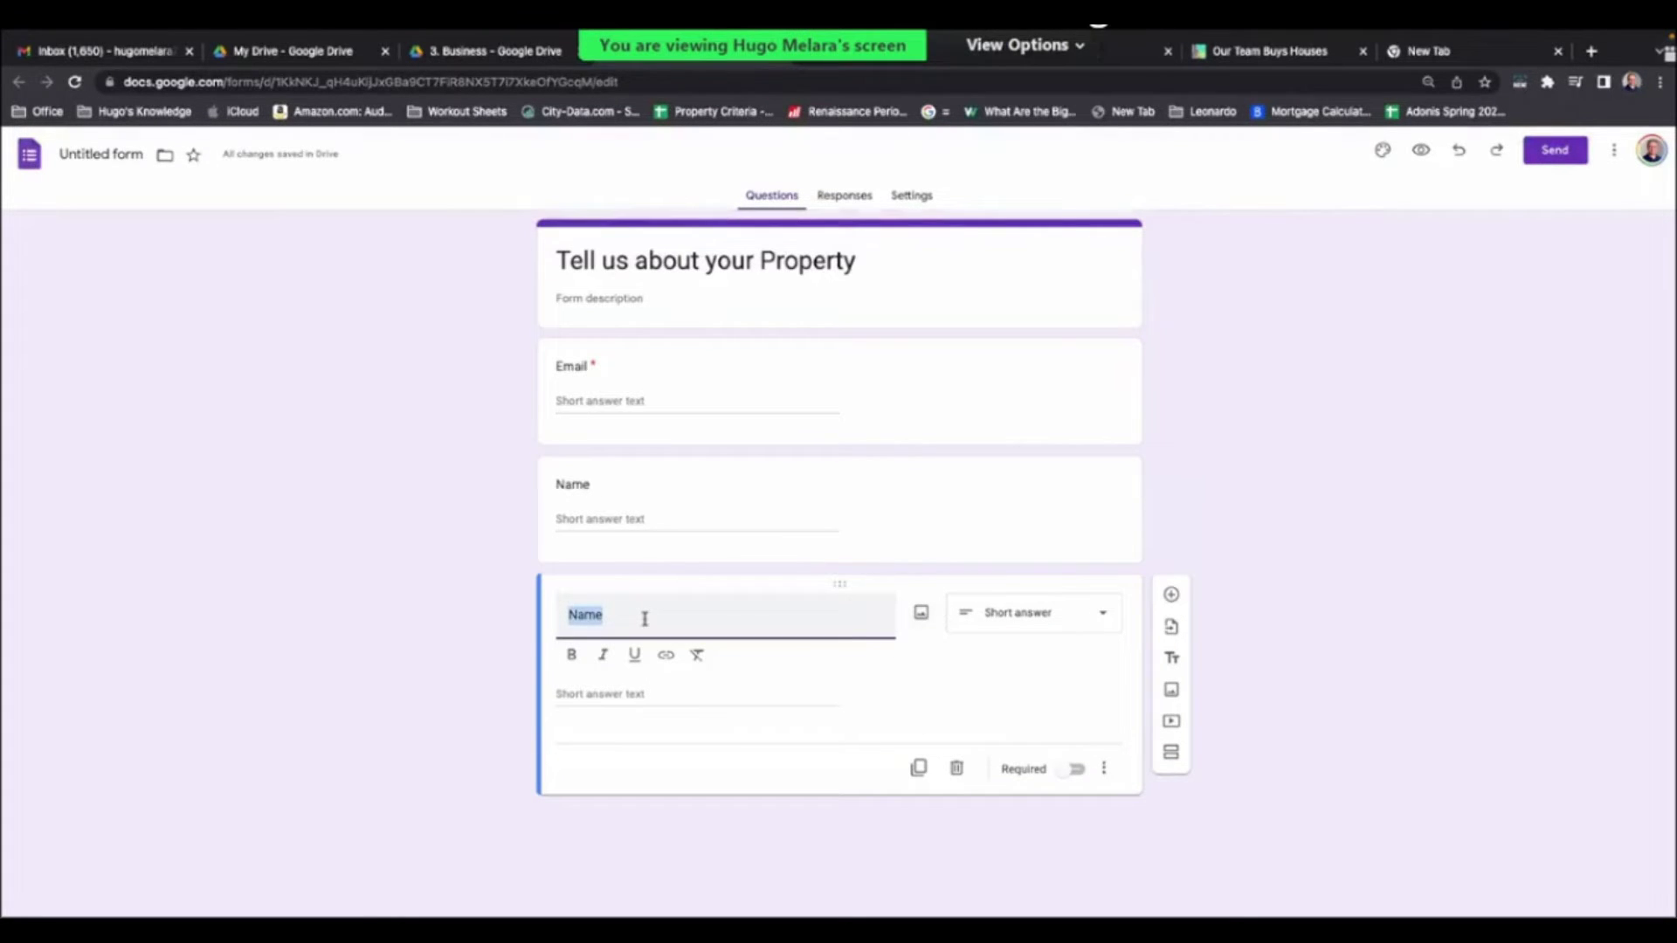
pyautogui.write('PHon')
pyautogui.press('BackSpace')
pyautogui.press('BackSpace')
pyautogui.press('BackSpace')
pyautogui.write('hone number')
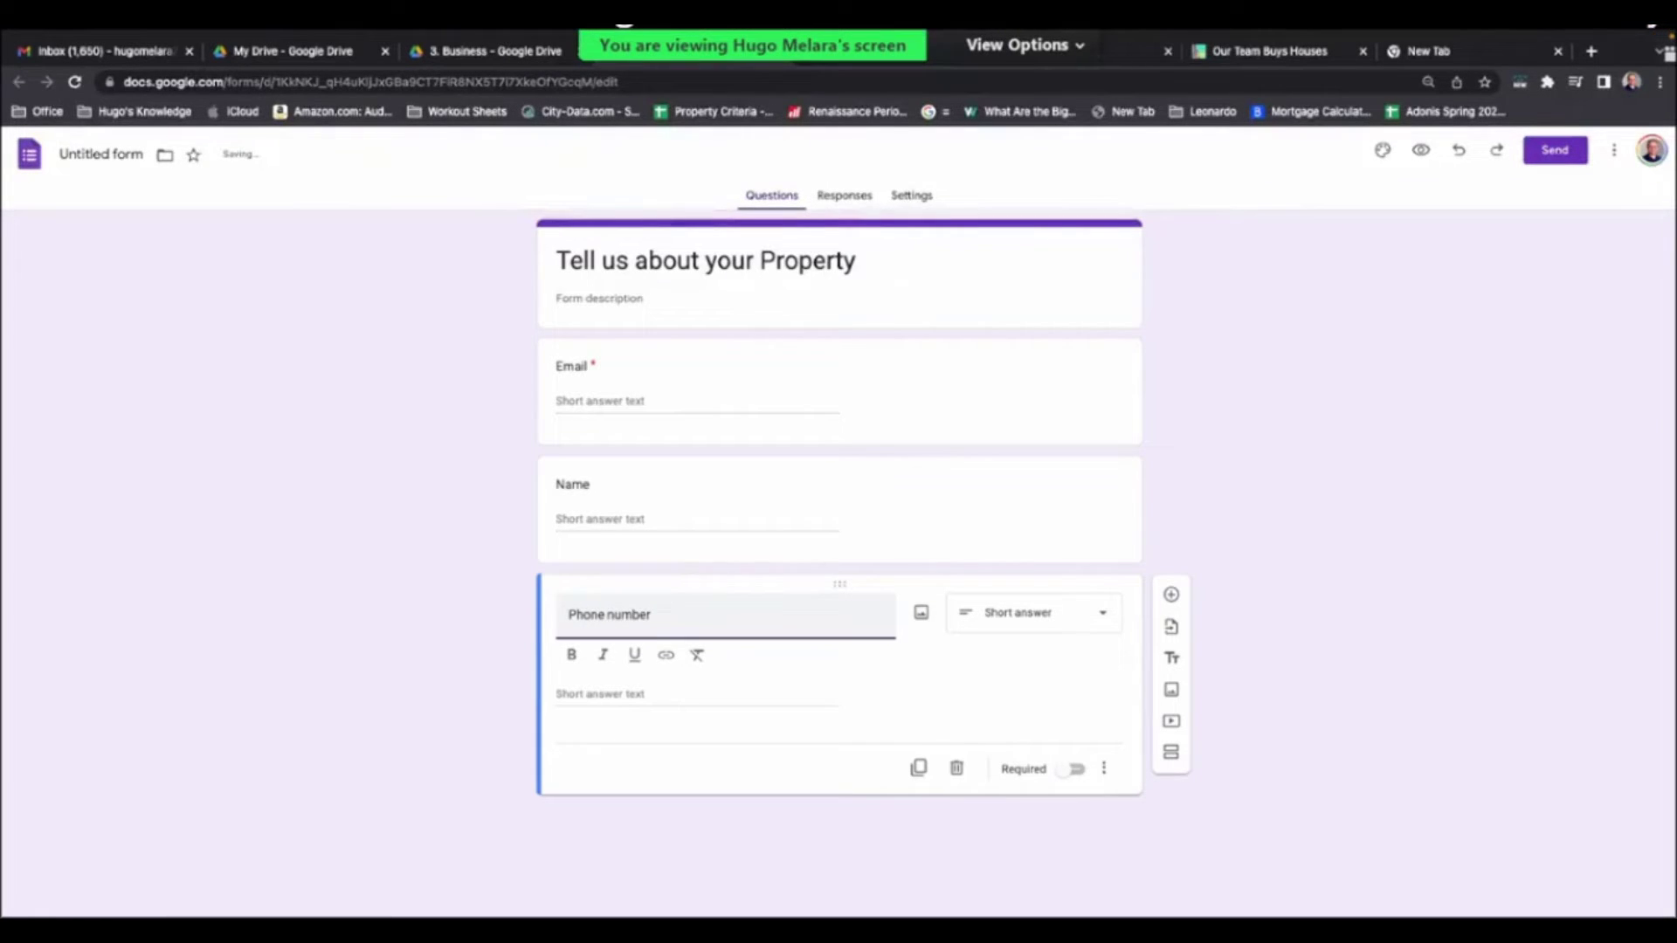
pyautogui.click(772, 853)
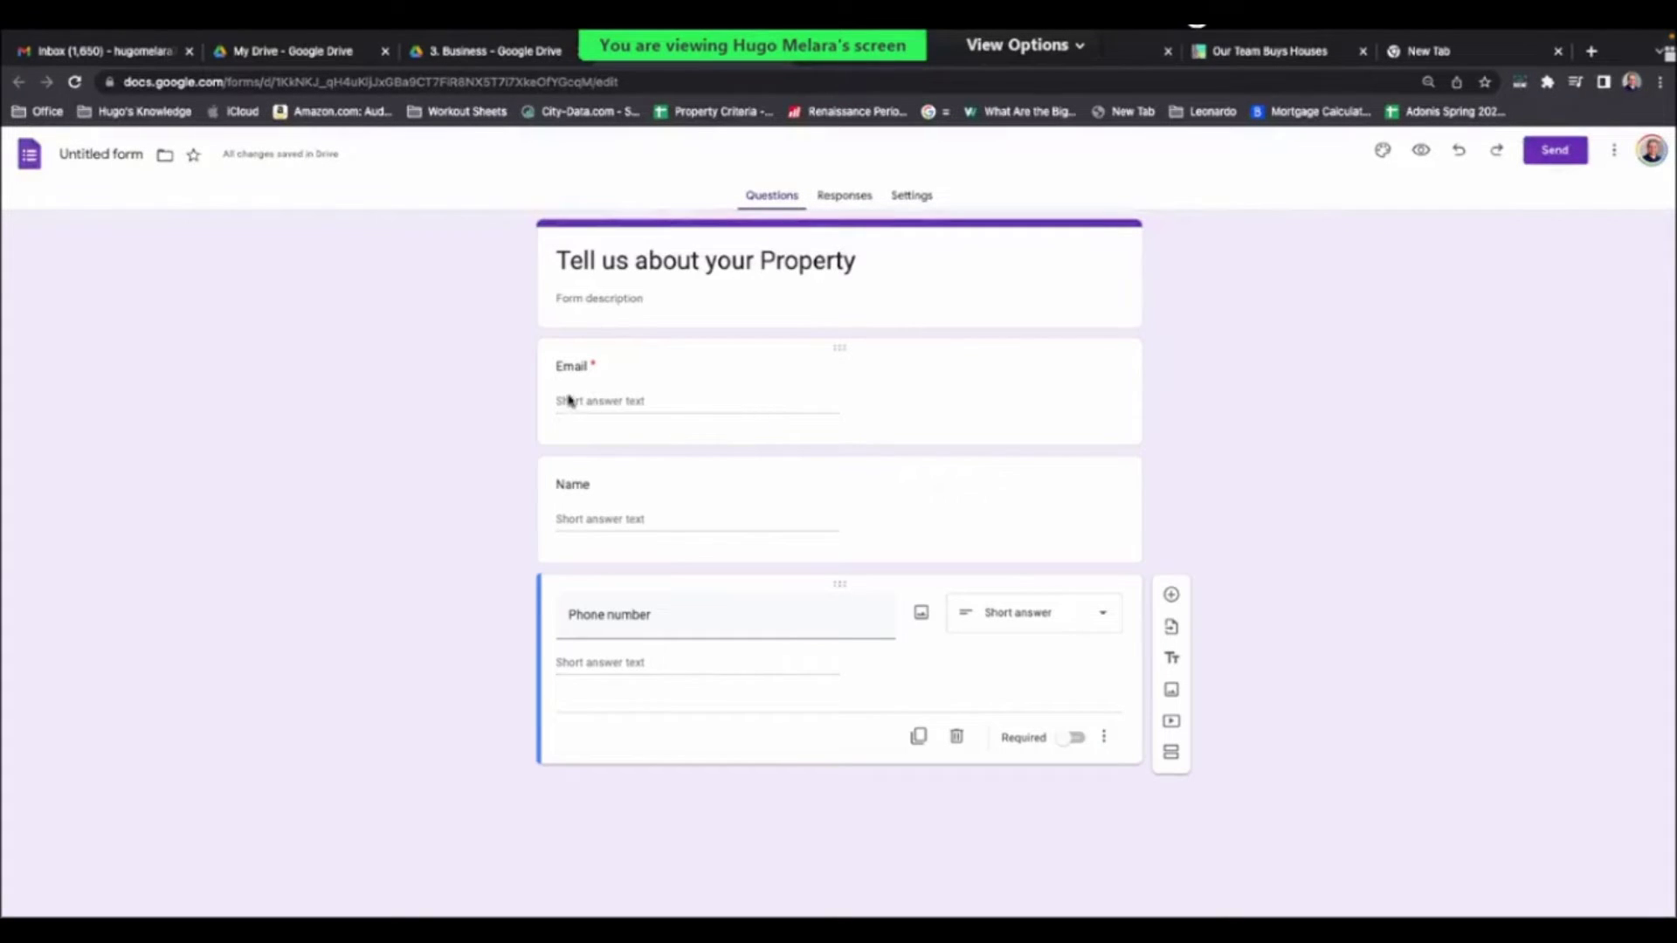
# - Recheck the Email, Name and Phone number questions, keeping Name optional
pyautogui.click(977, 389)
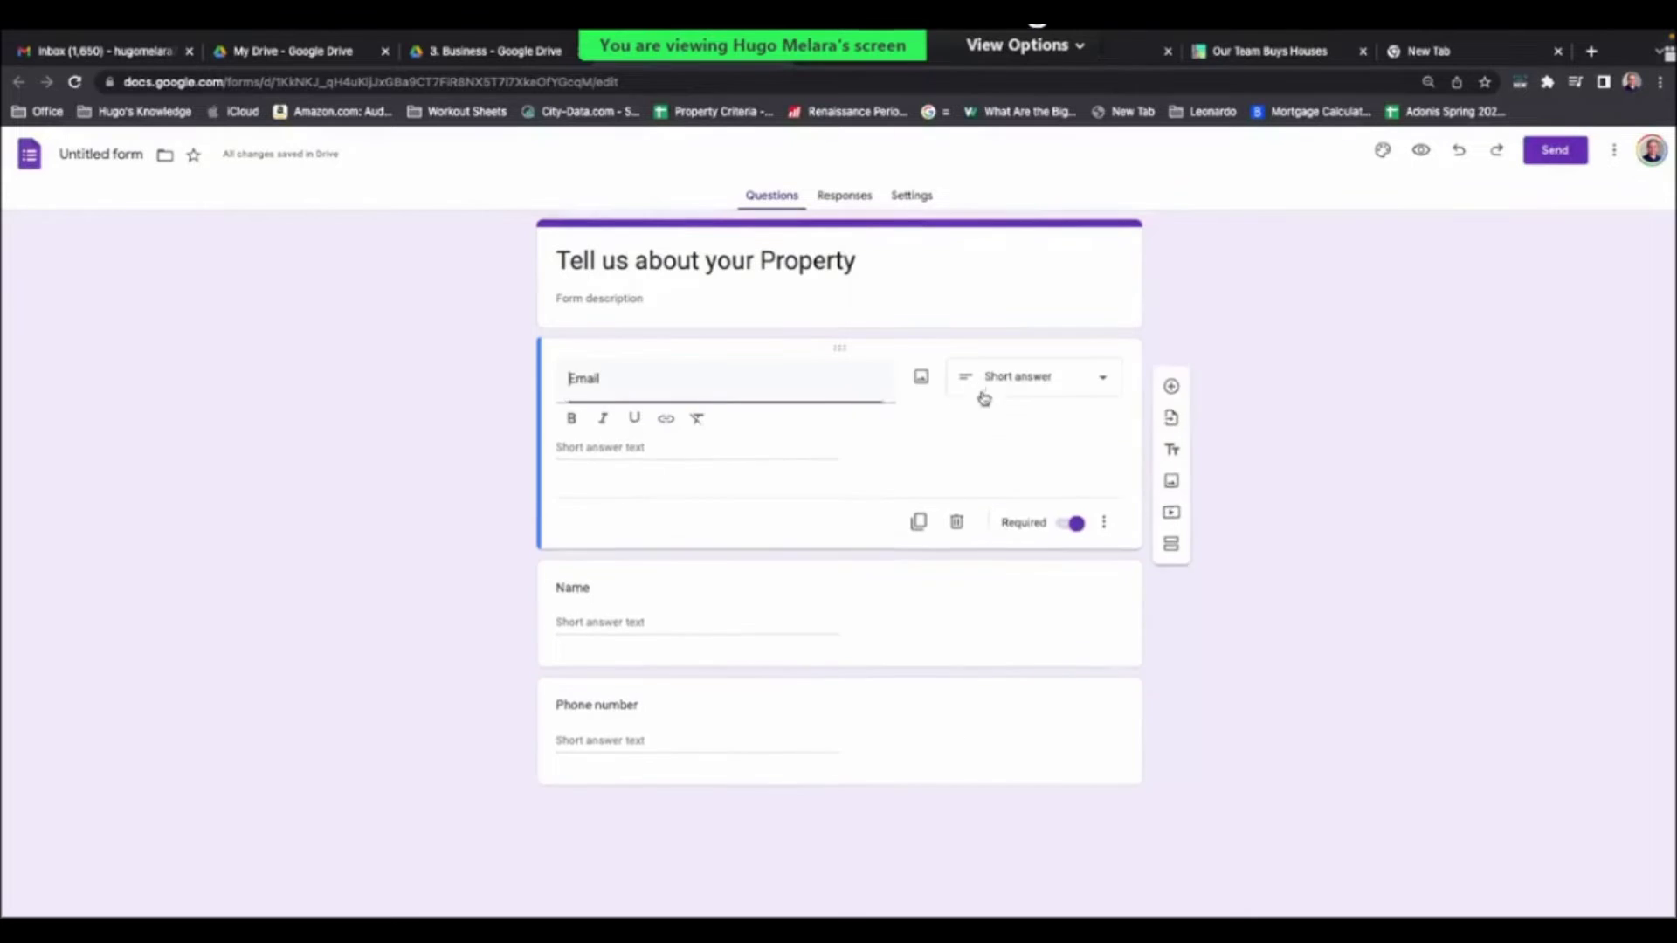
pyautogui.click(1312, 523)
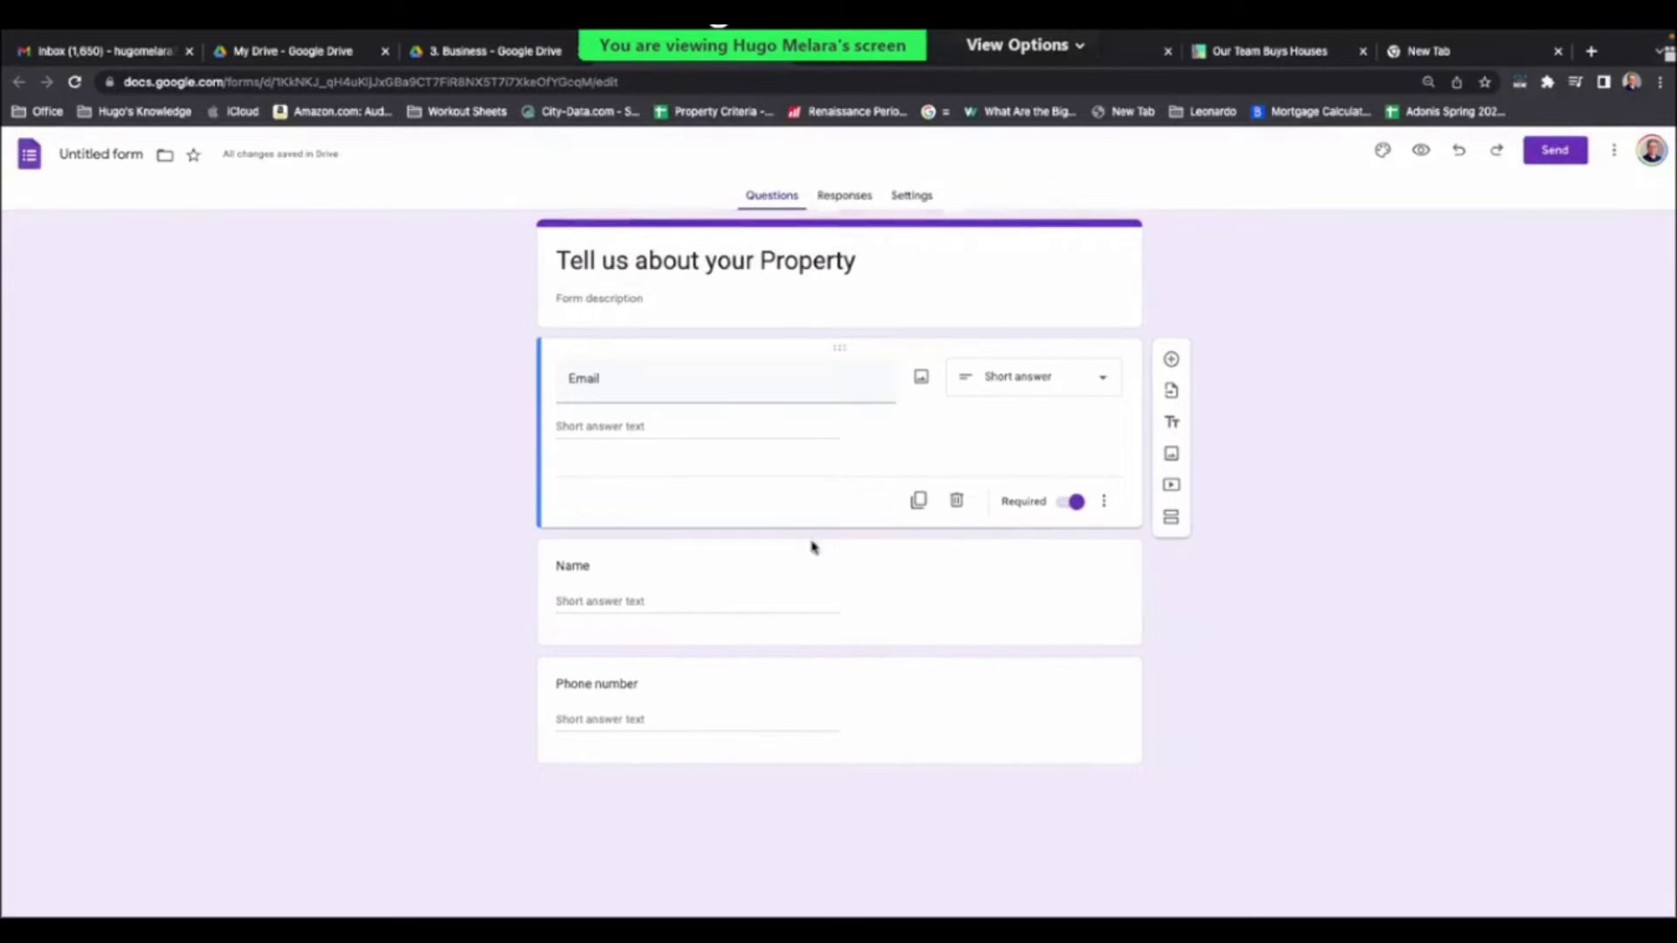
pyautogui.click(633, 602)
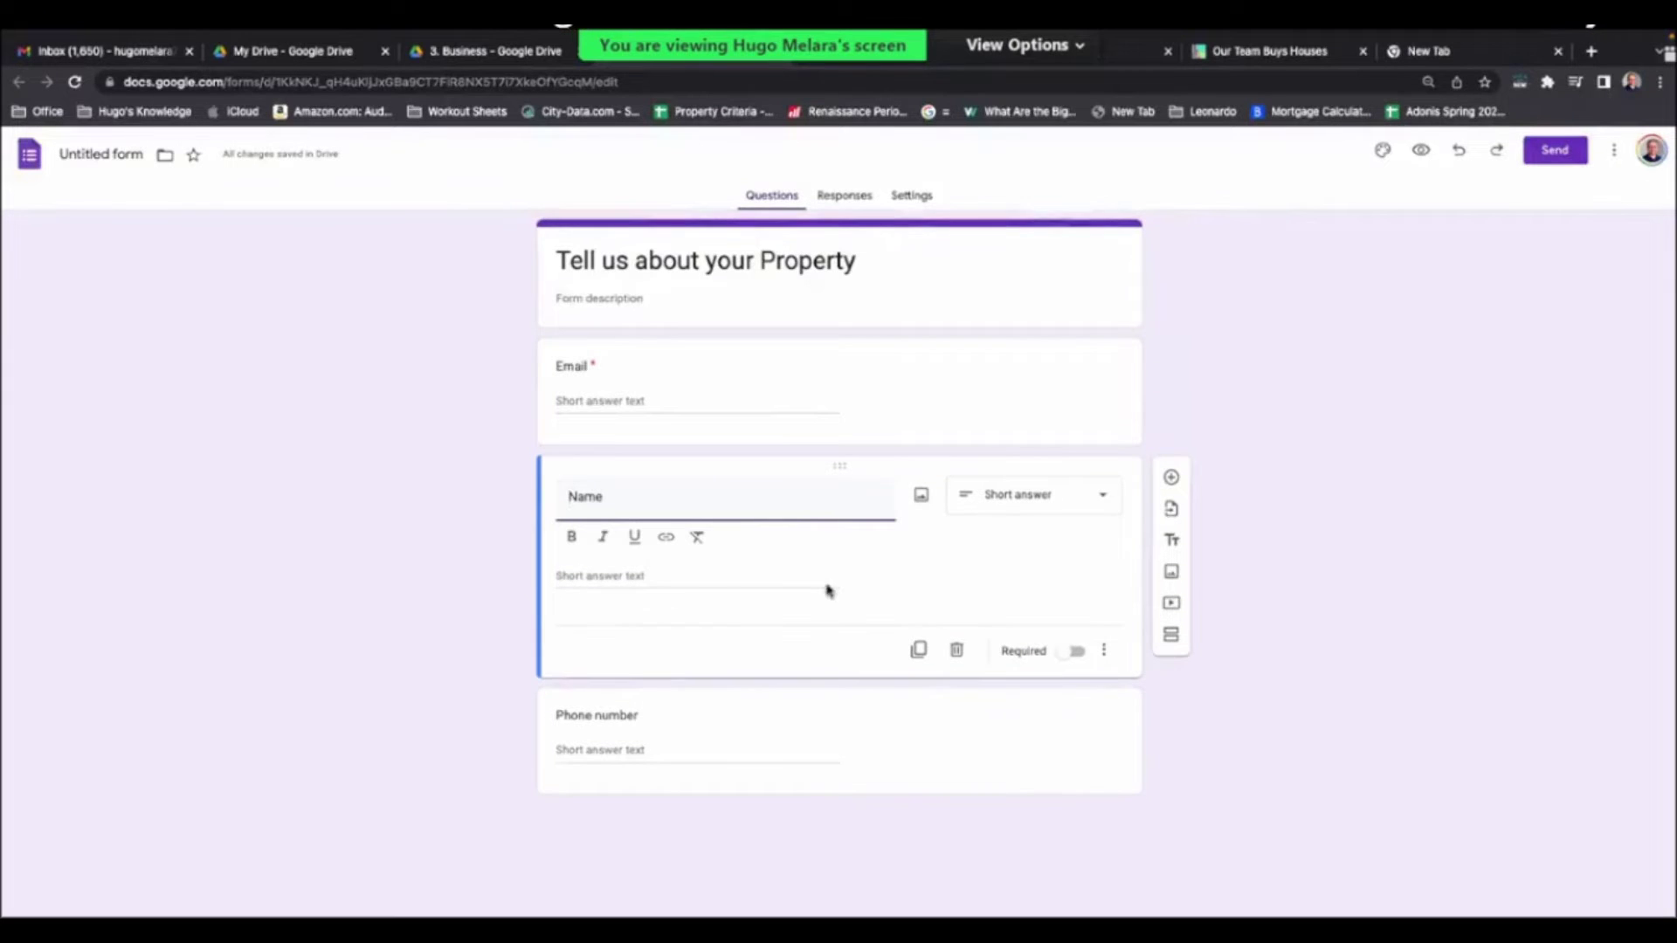
pyautogui.click(1070, 651)
pyautogui.click(1075, 622)
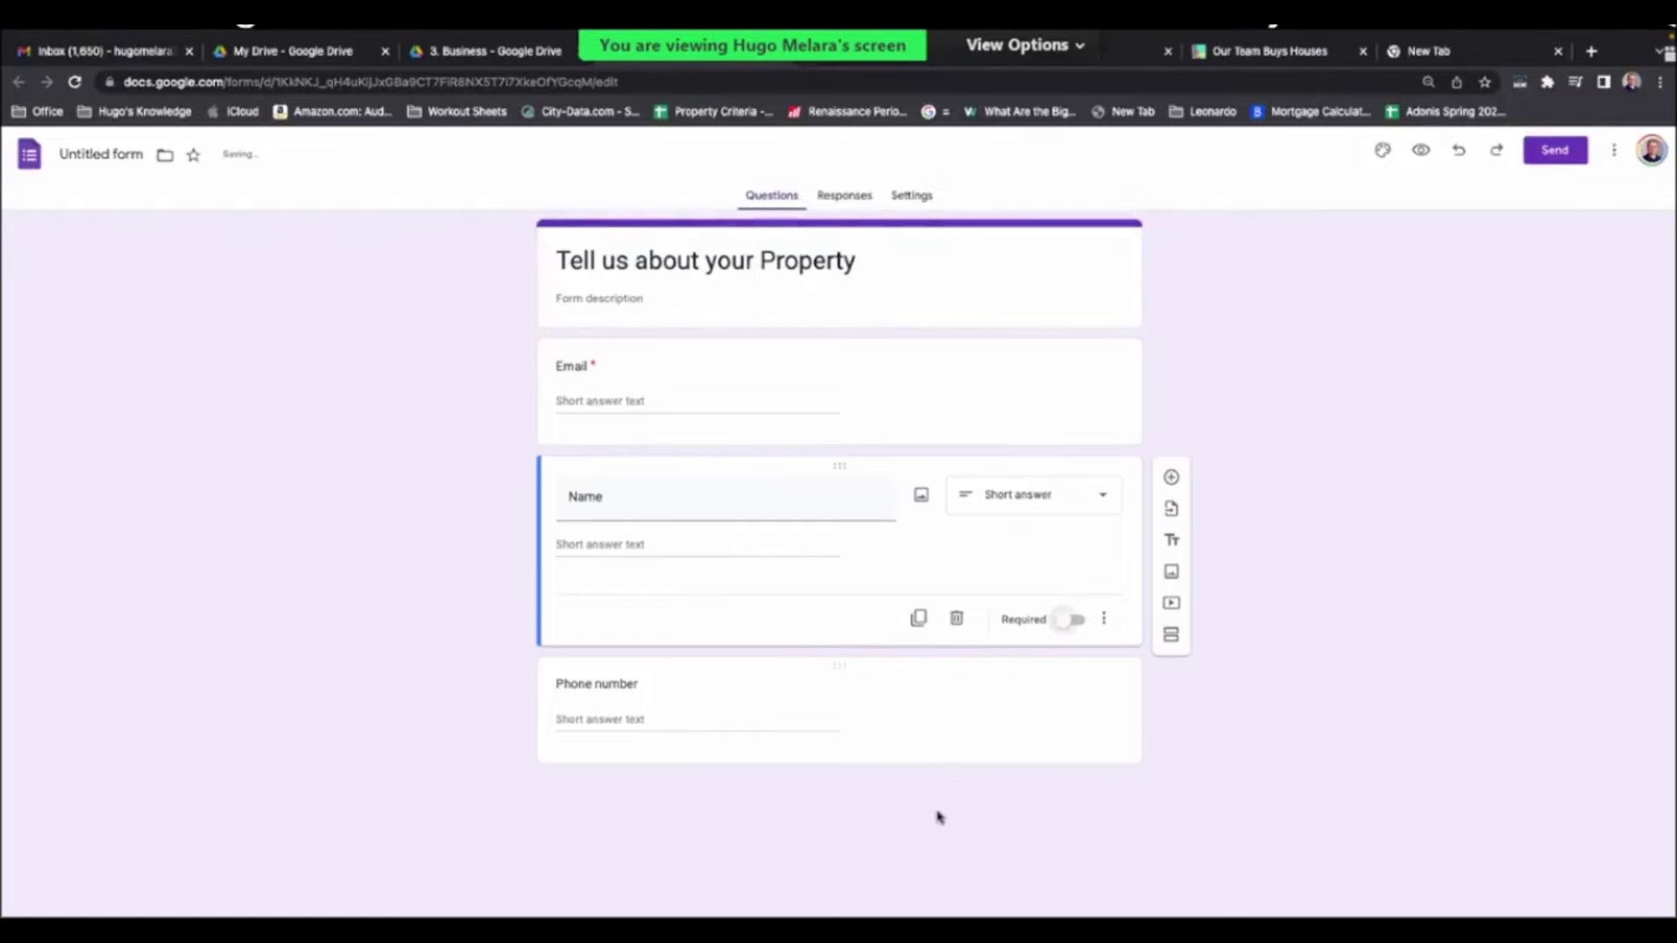
pyautogui.click(796, 709)
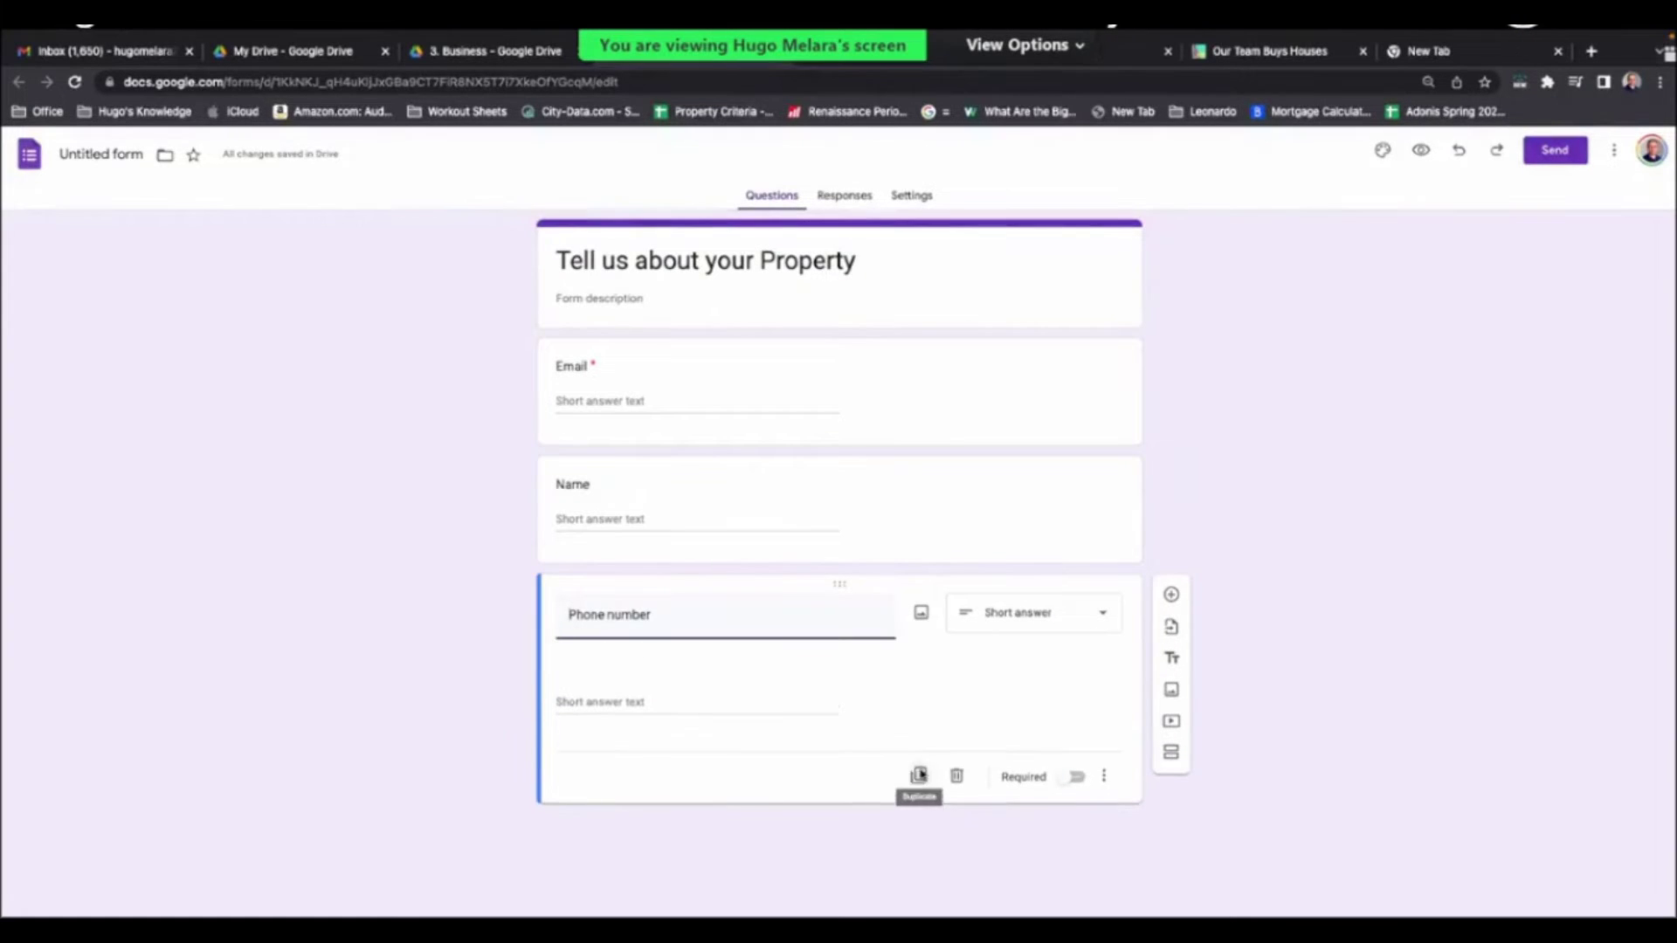
# - Duplicate Phone number into a Paragraph question titled 'Tell us about your property'
pyautogui.click(920, 769)
pyautogui.tripleClick(736, 746)
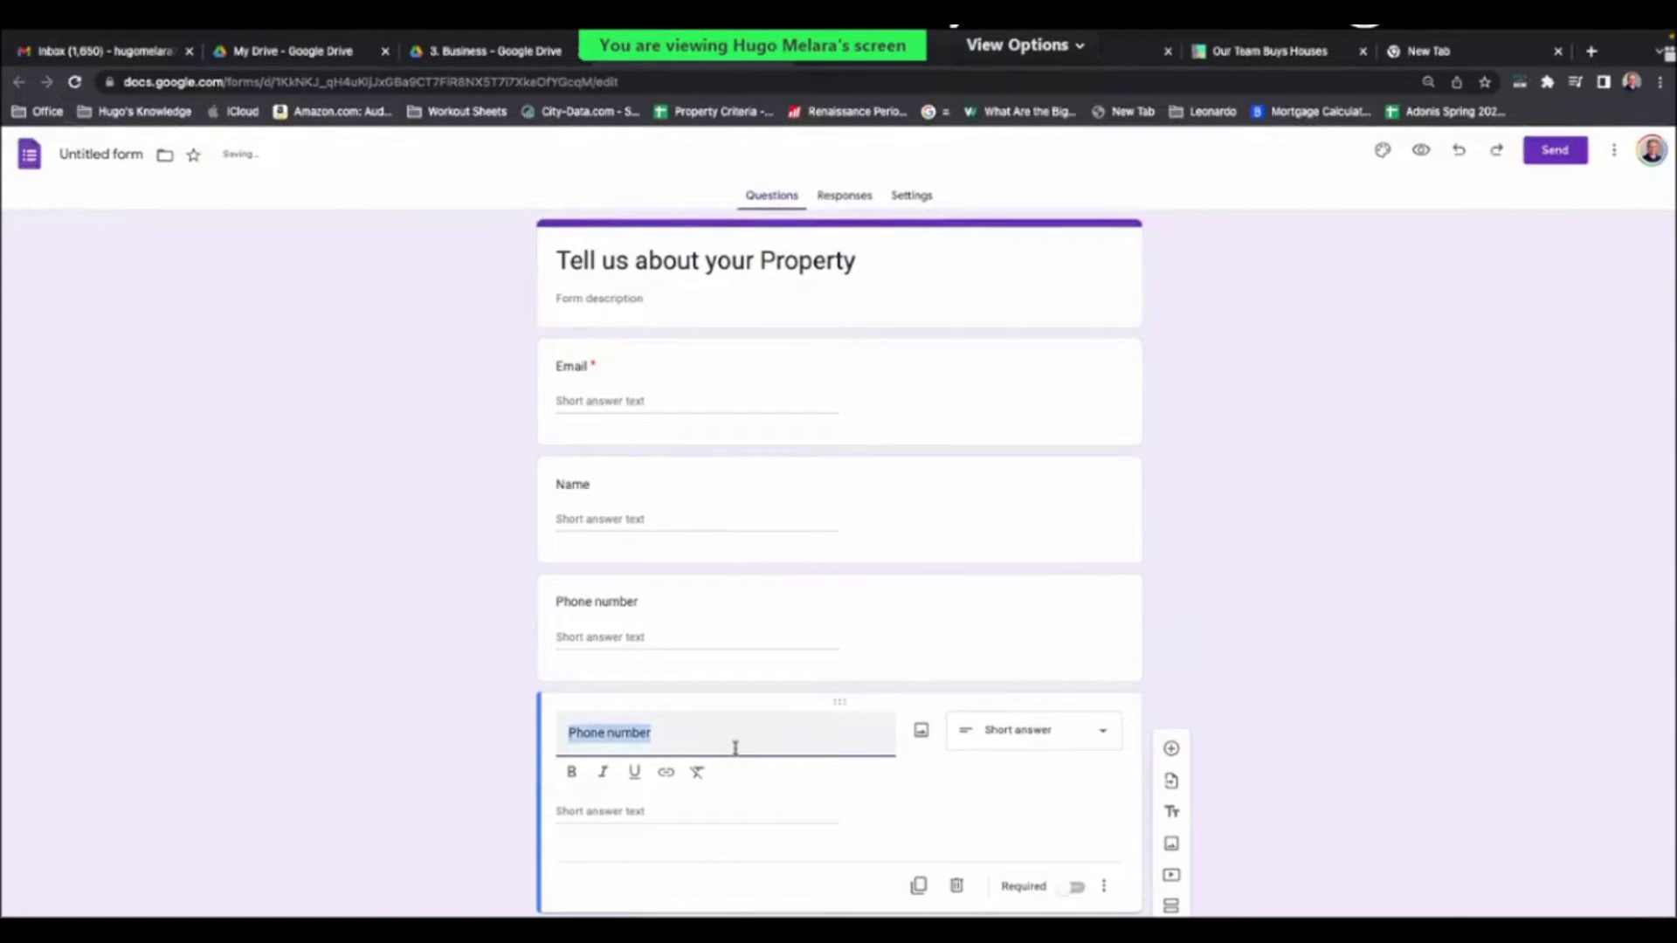
pyautogui.write('Tell us')
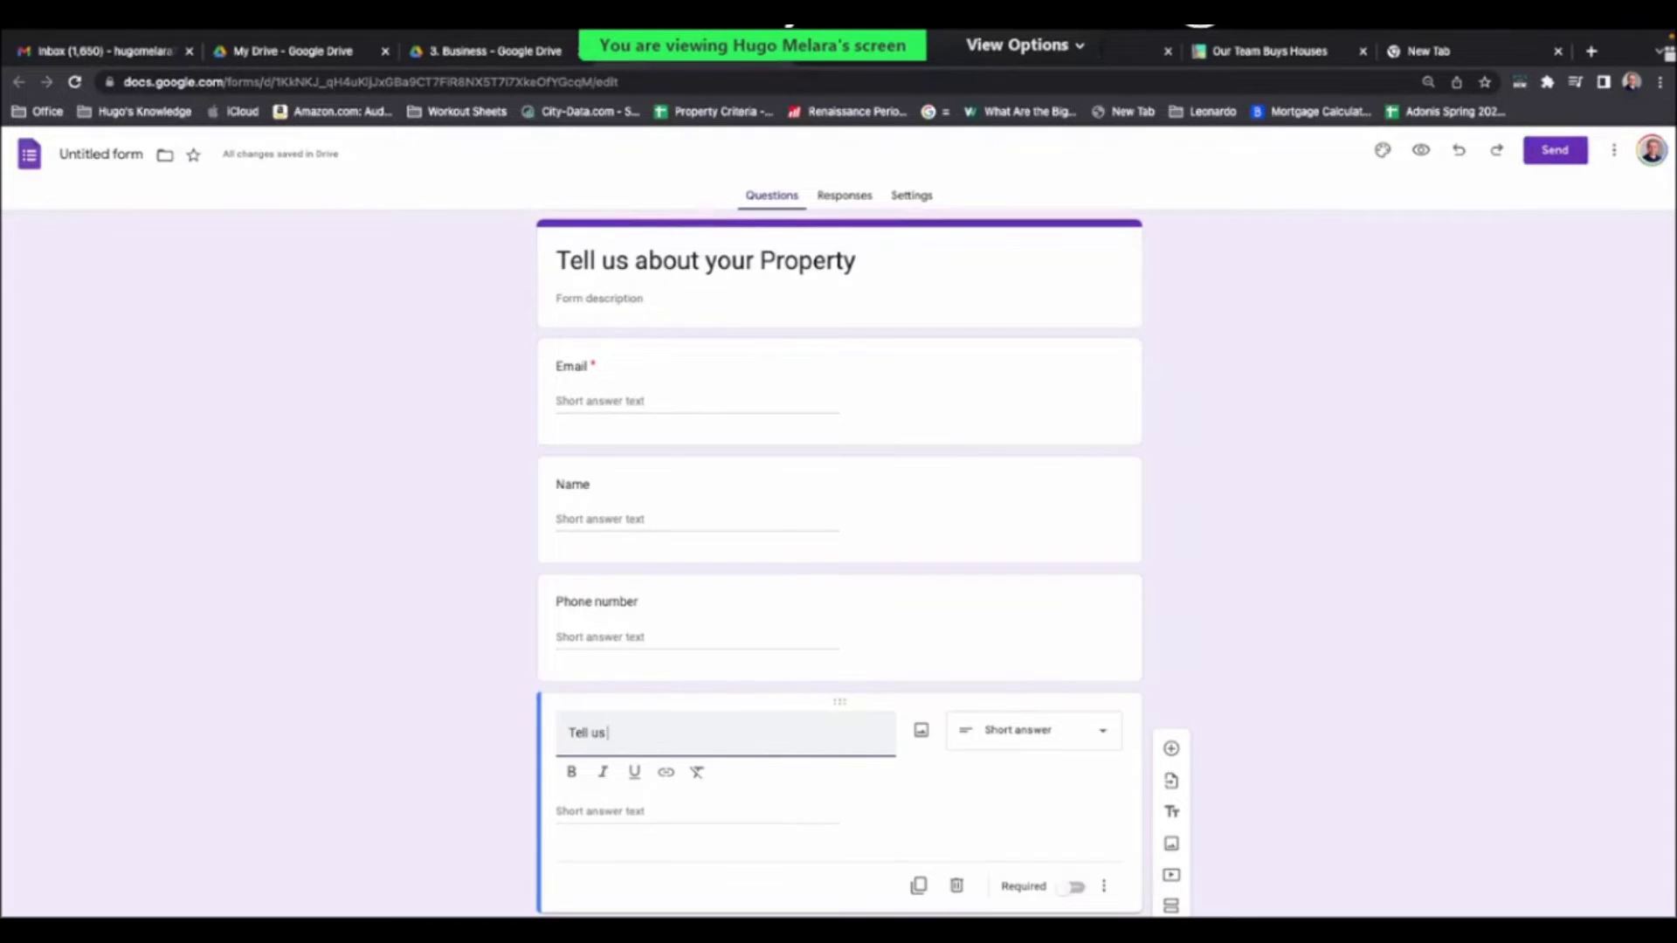
pyautogui.write(' about your property')
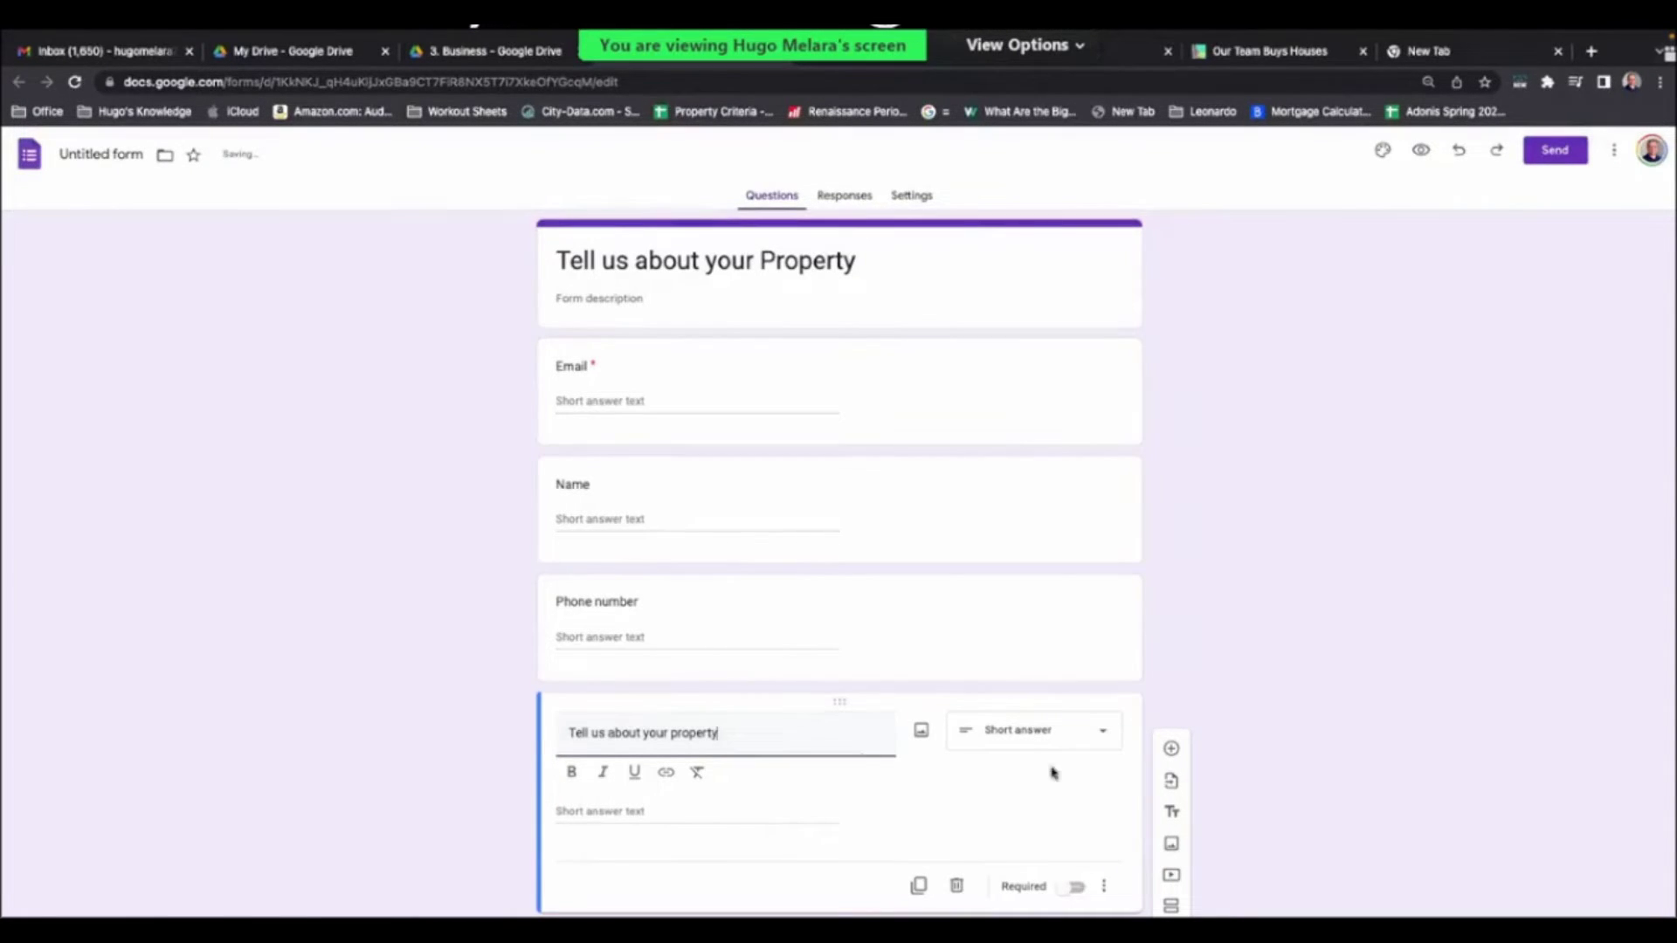
pyautogui.click(1103, 732)
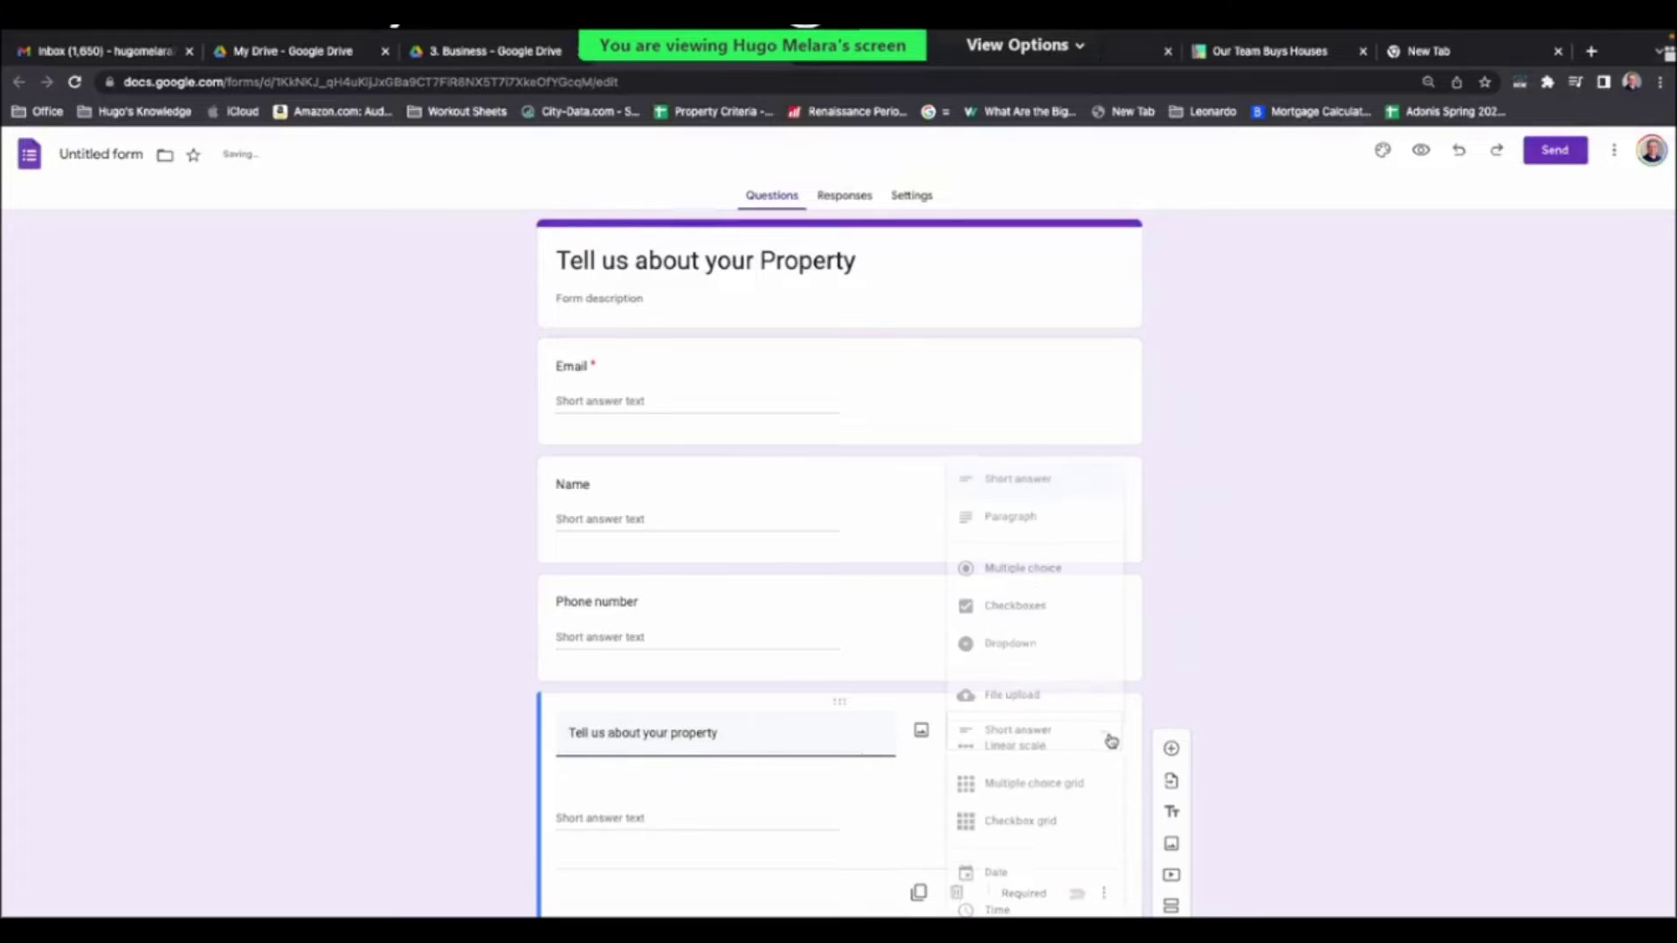
pyautogui.click(1043, 520)
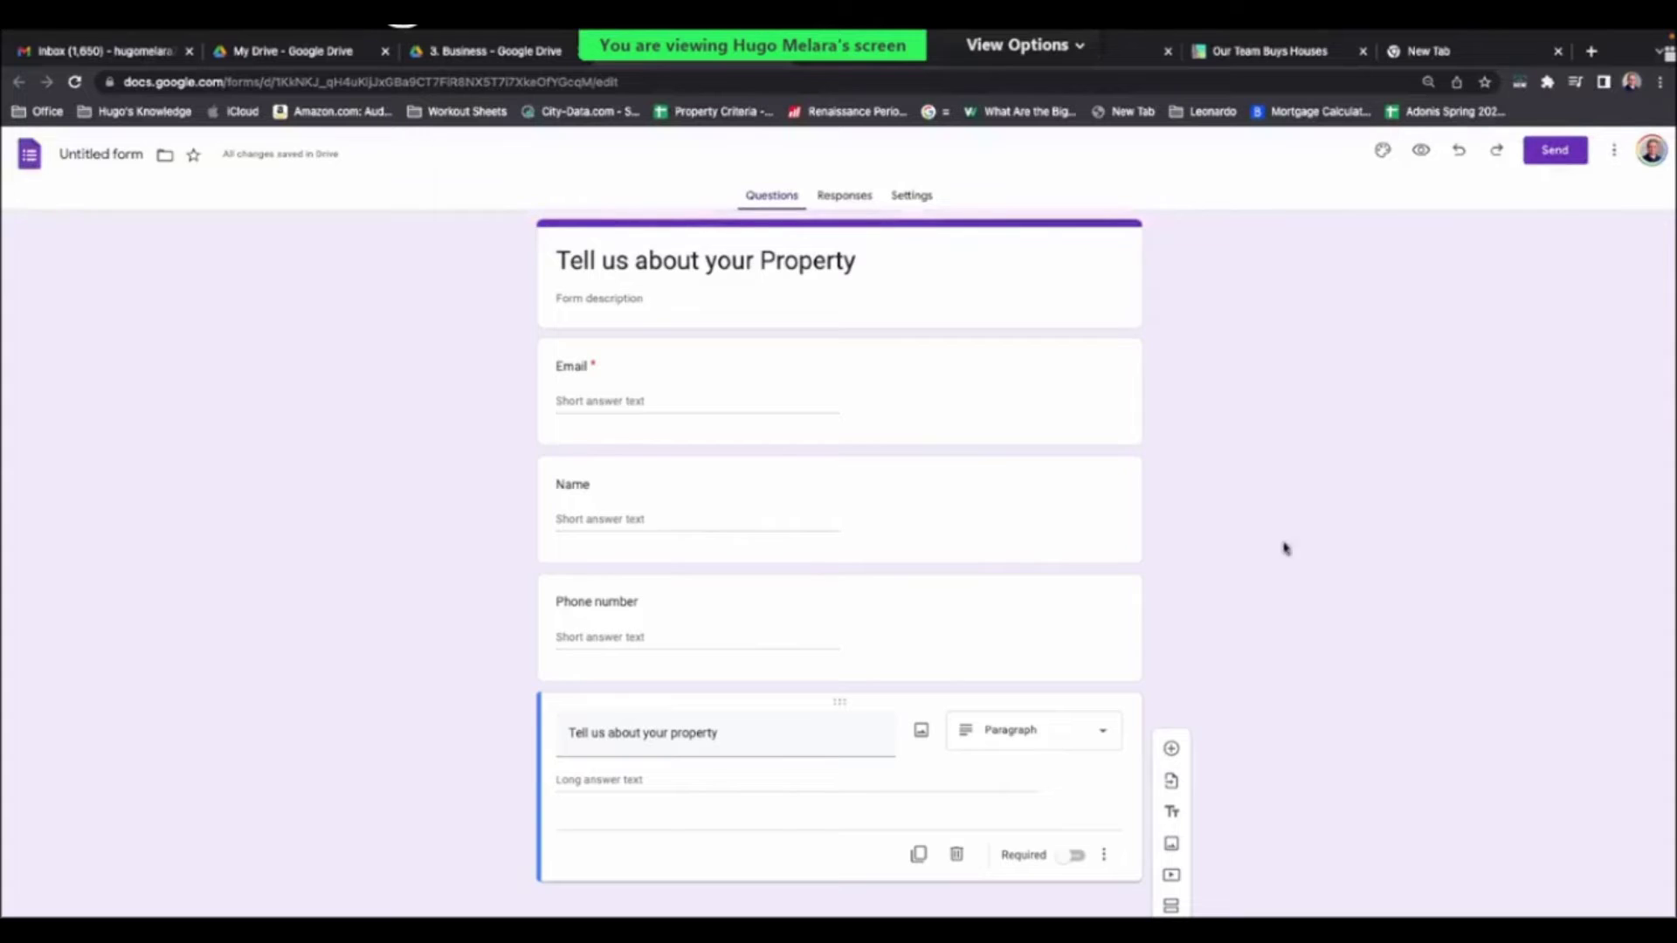
pyautogui.click(913, 198)
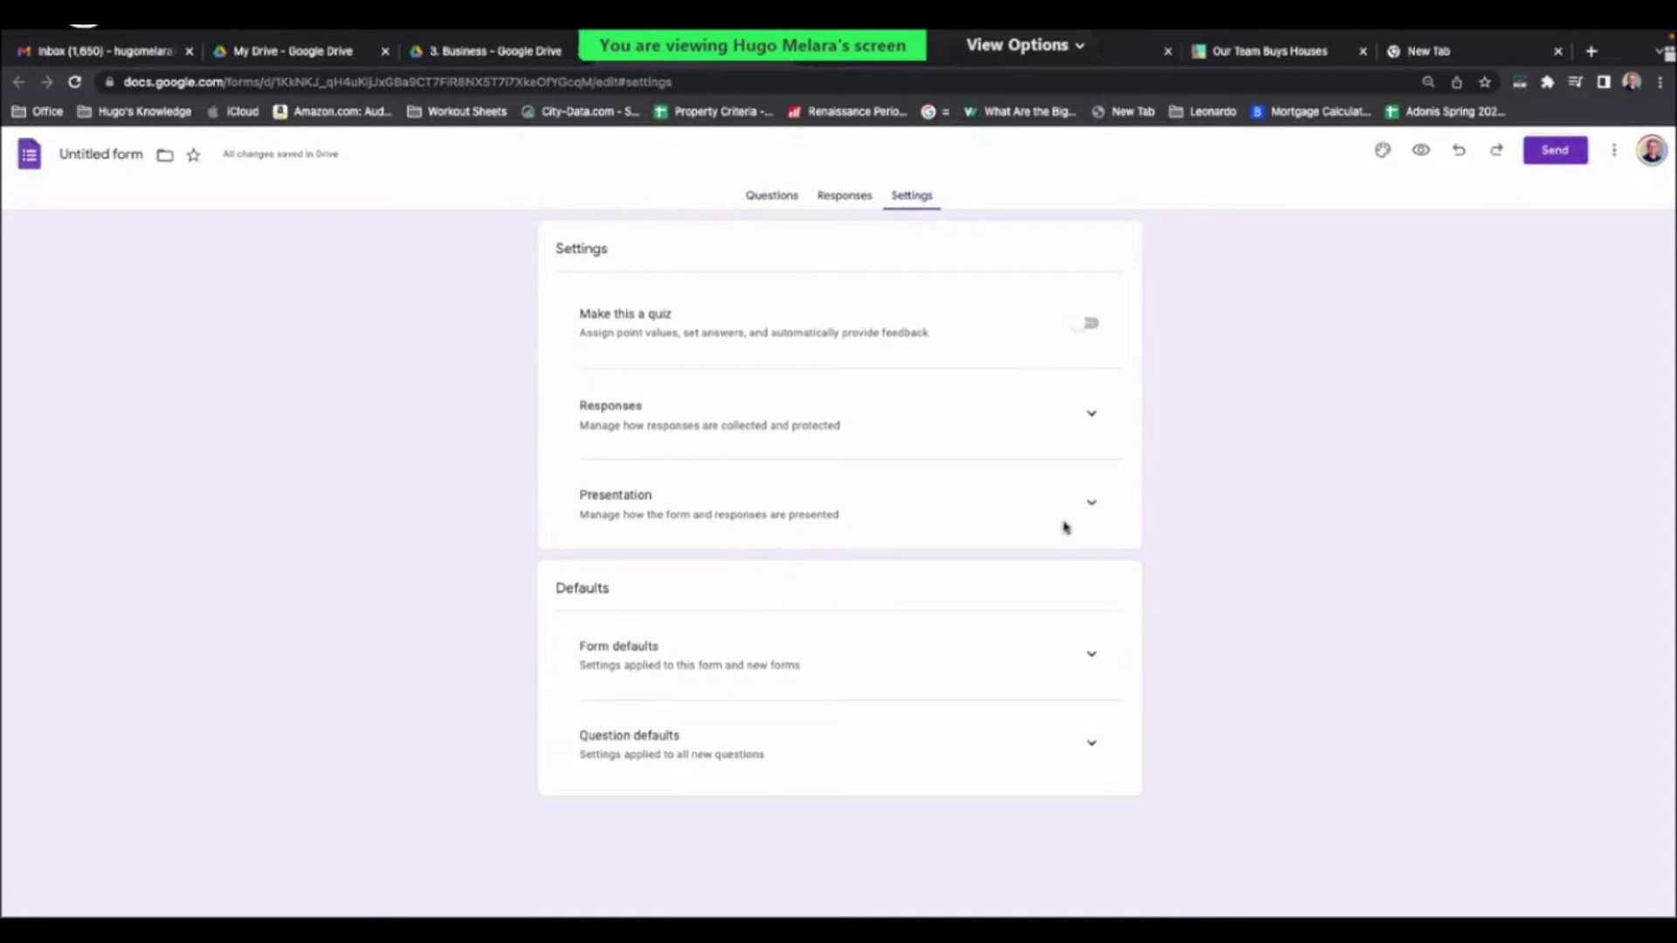
# - Expand the Presentation section of the form's Settings
pyautogui.click(1090, 505)
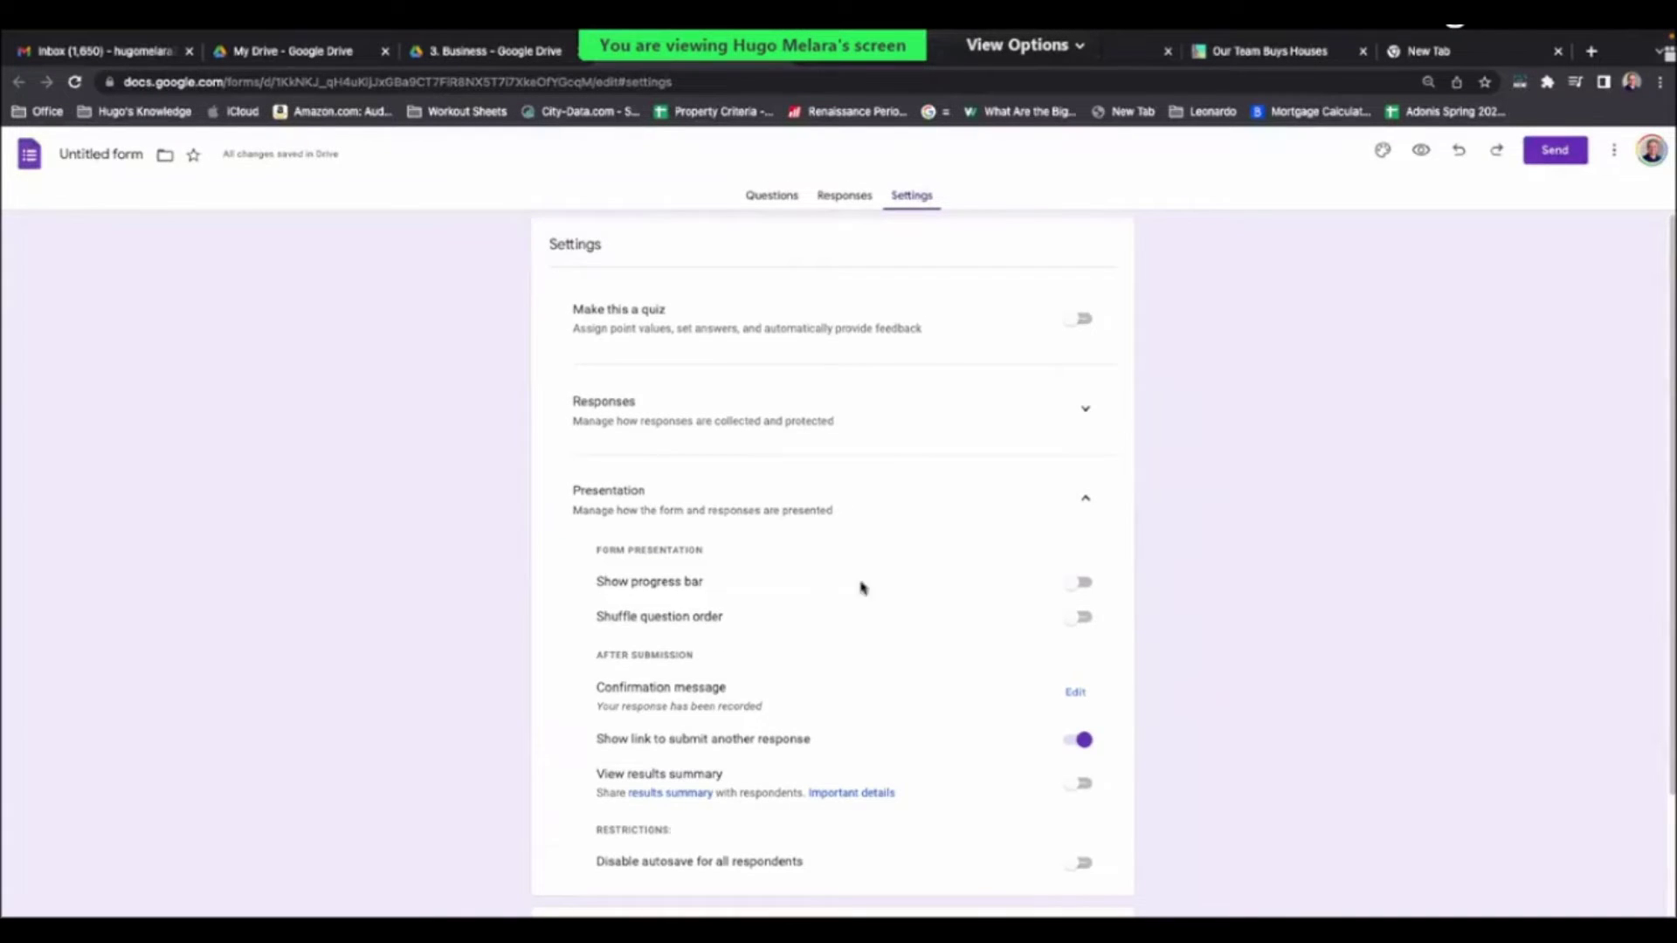
pyautogui.scroll(-1, 786, 589)
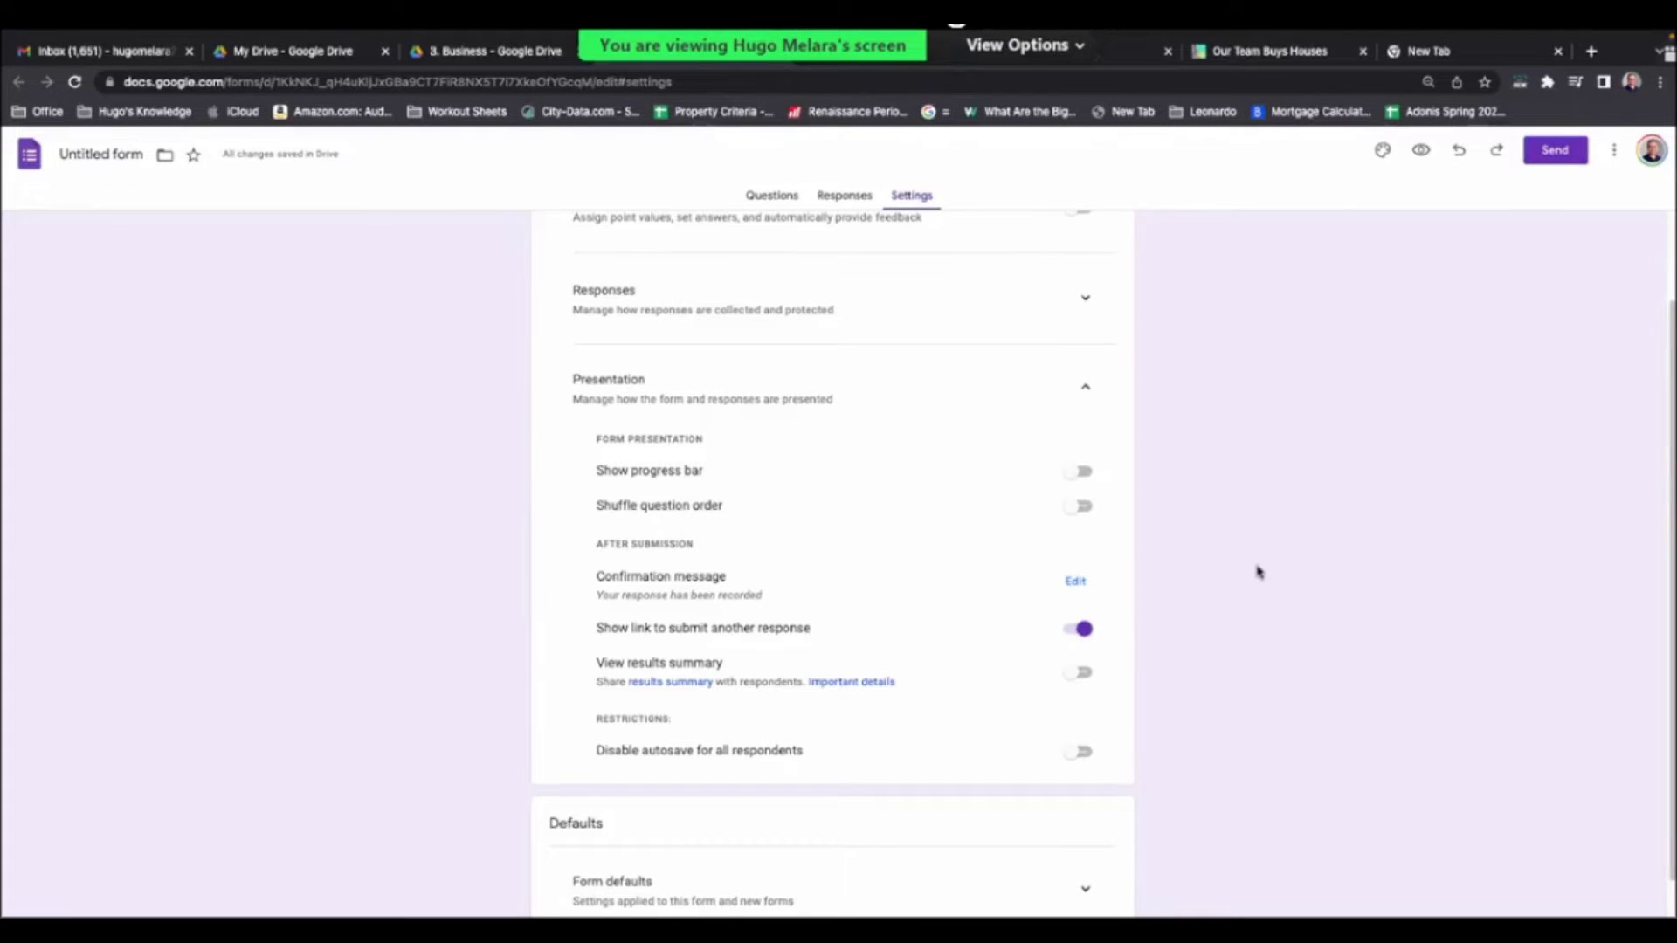
# - Type a confirmation message starting 'Success!!' inviting a call to the contact's phone number
pyautogui.click(783, 200)
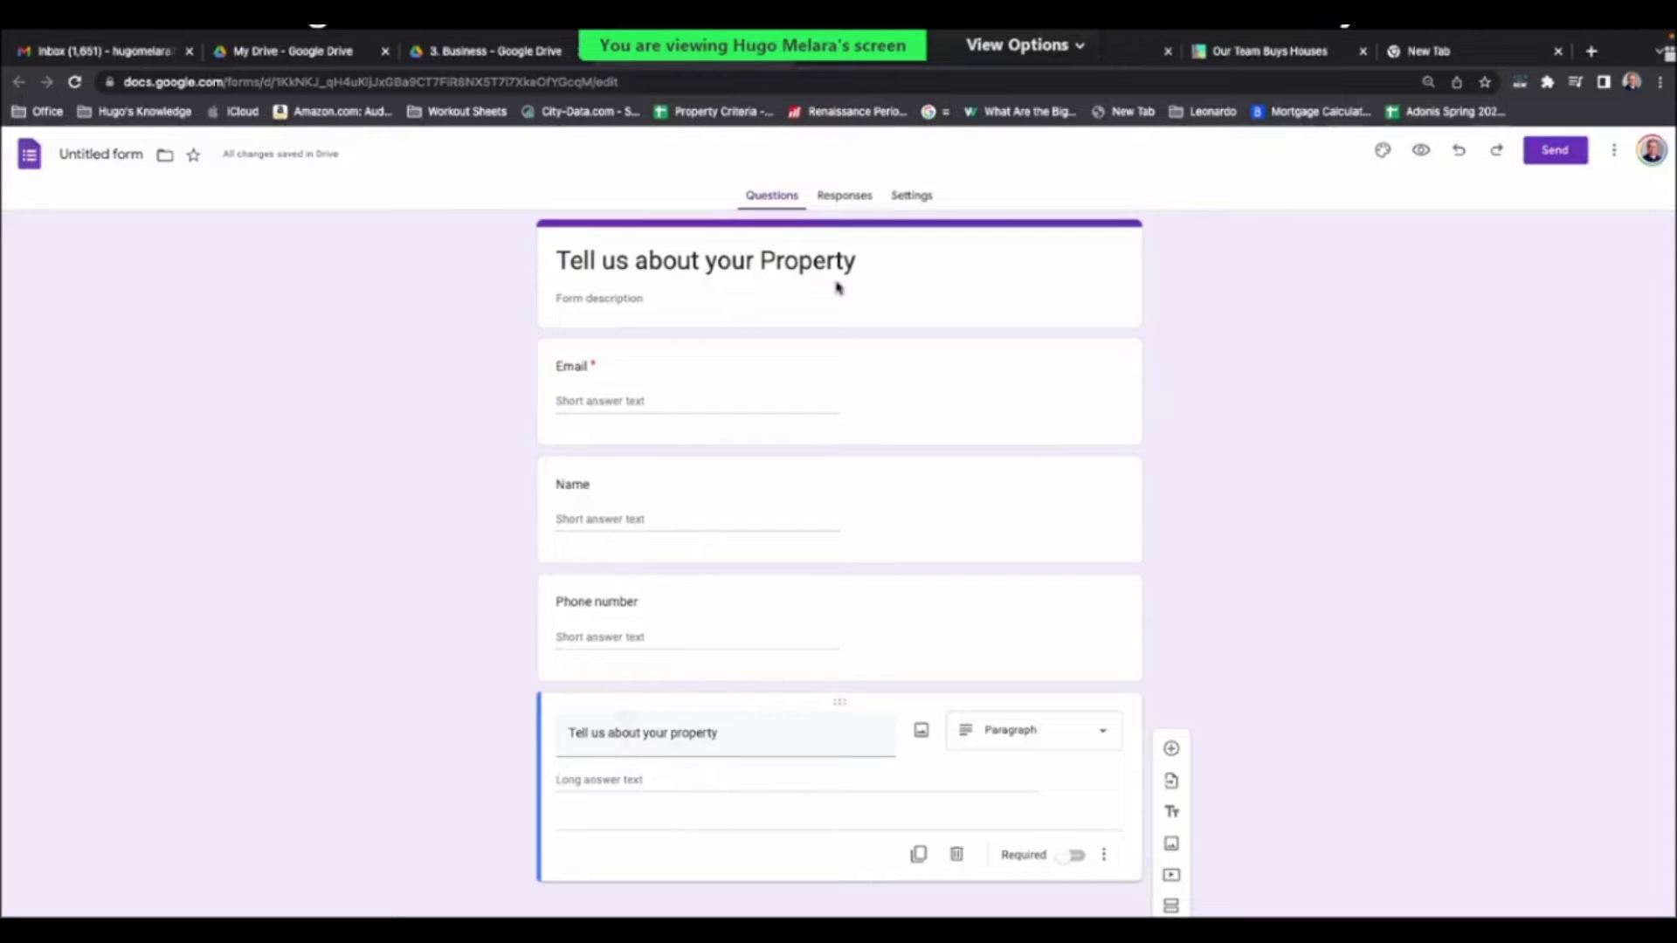
pyautogui.click(904, 199)
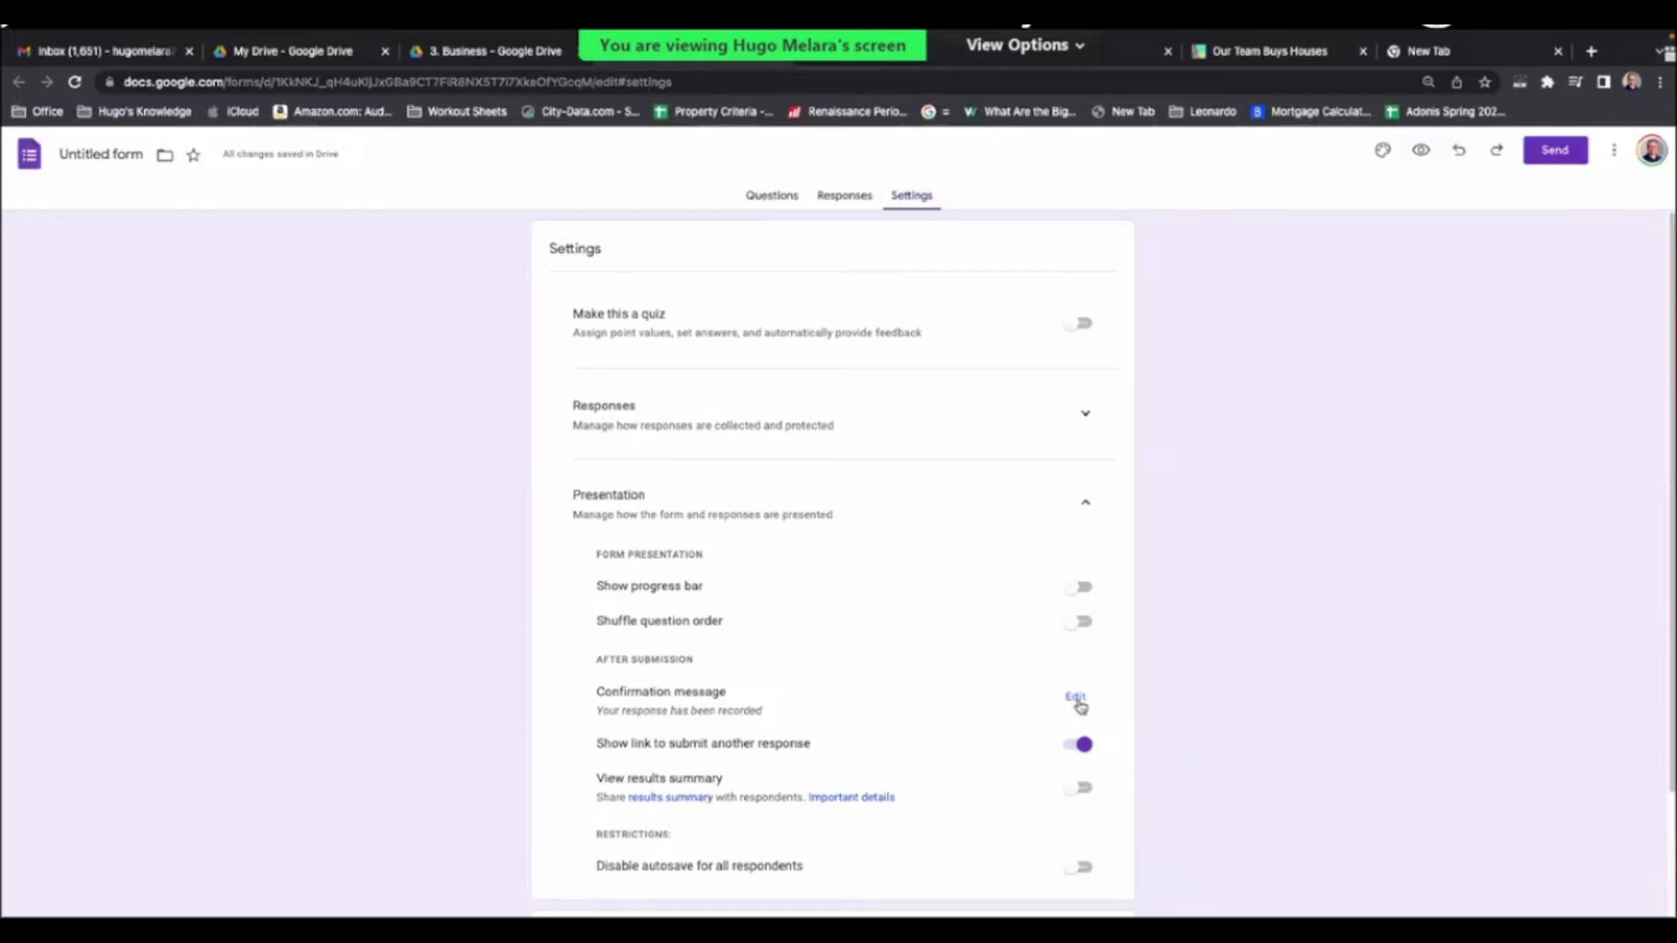
pyautogui.click(1076, 697)
pyautogui.click(811, 709)
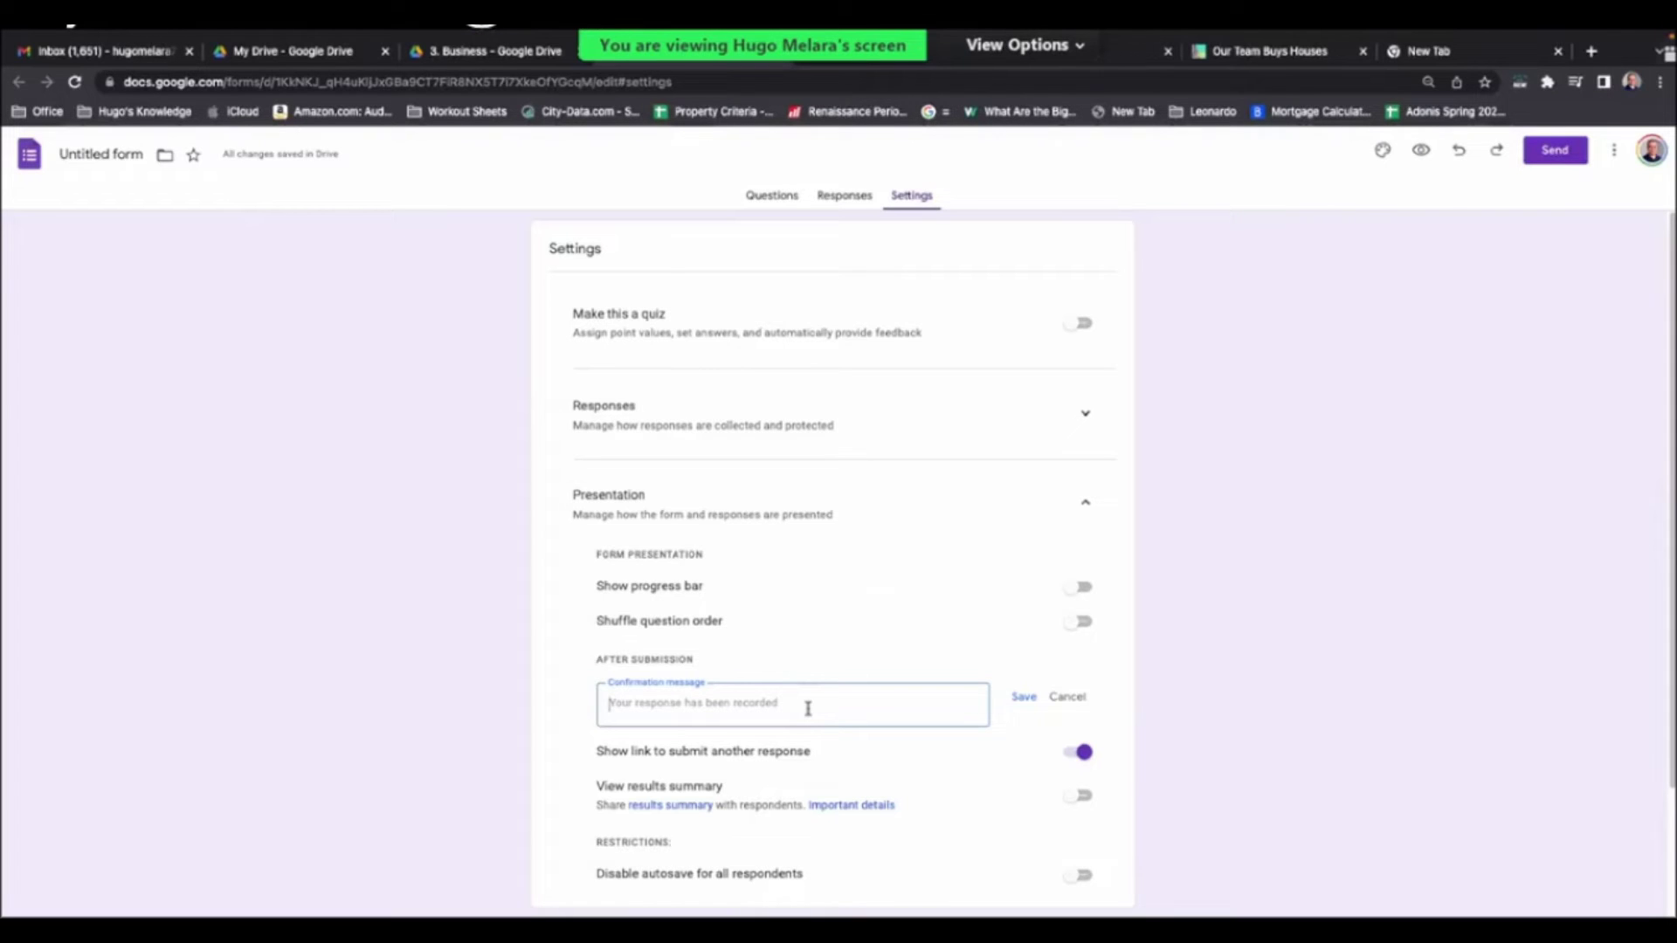
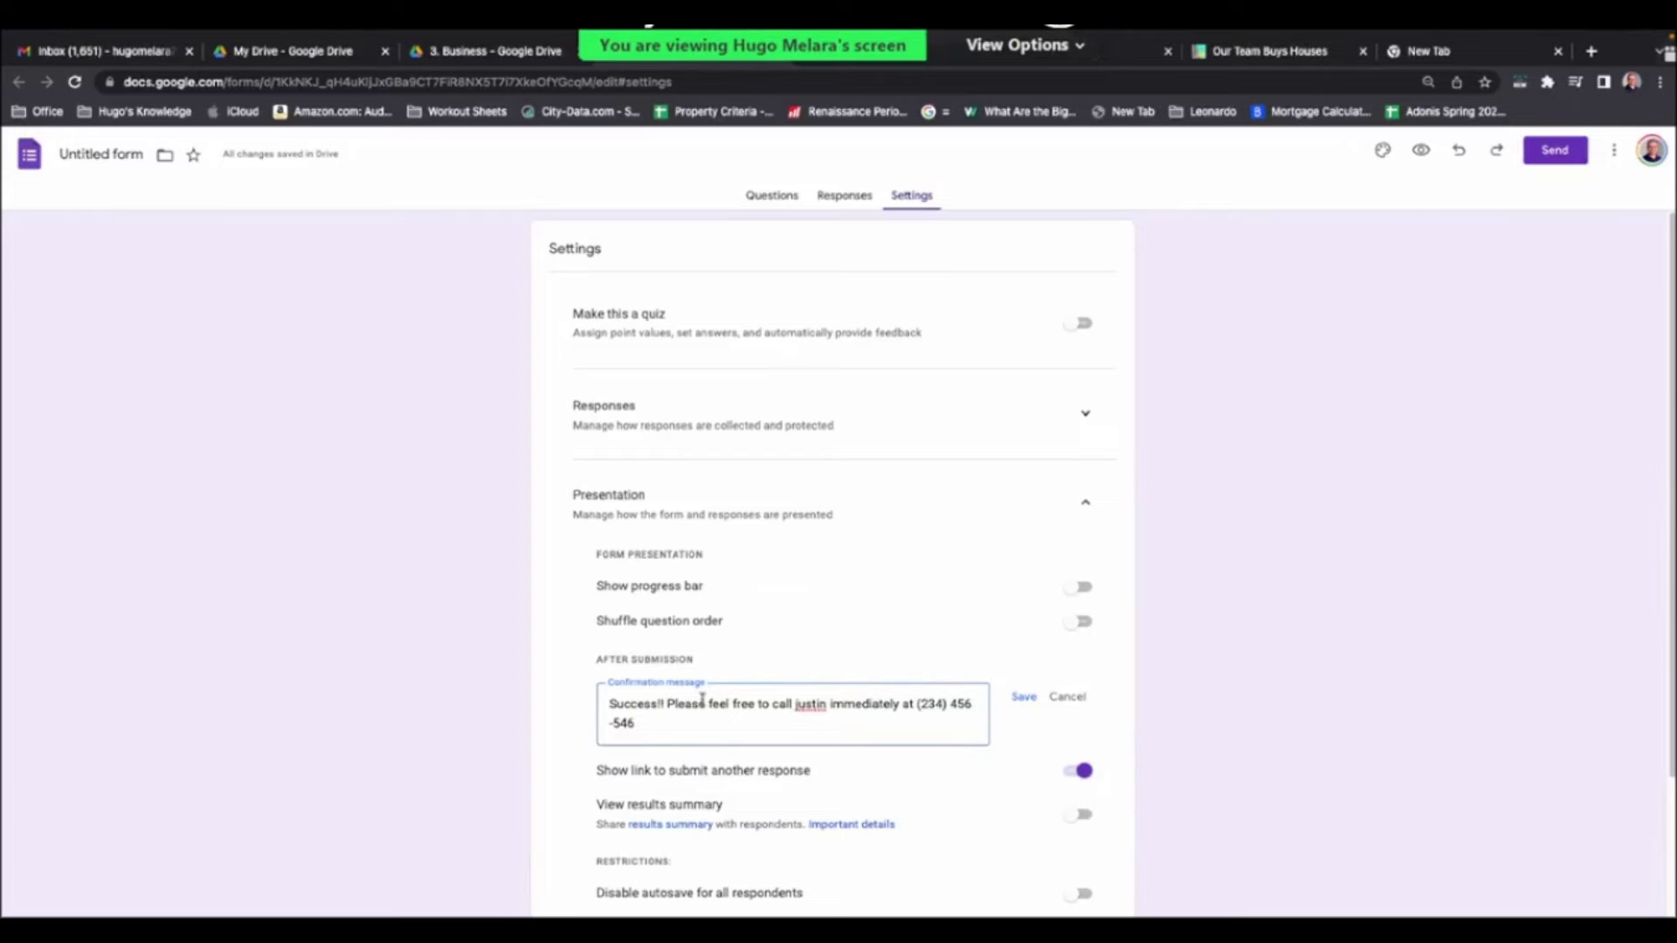
# - Put 'Success!!' on its own line, capitalise the name, and add an 'as soon as possible' call-back line
pyautogui.click(665, 704)
pyautogui.press('Return')
pyautogui.click(741, 724)
pyautogui.press('BackSpace')
pyautogui.write('J')
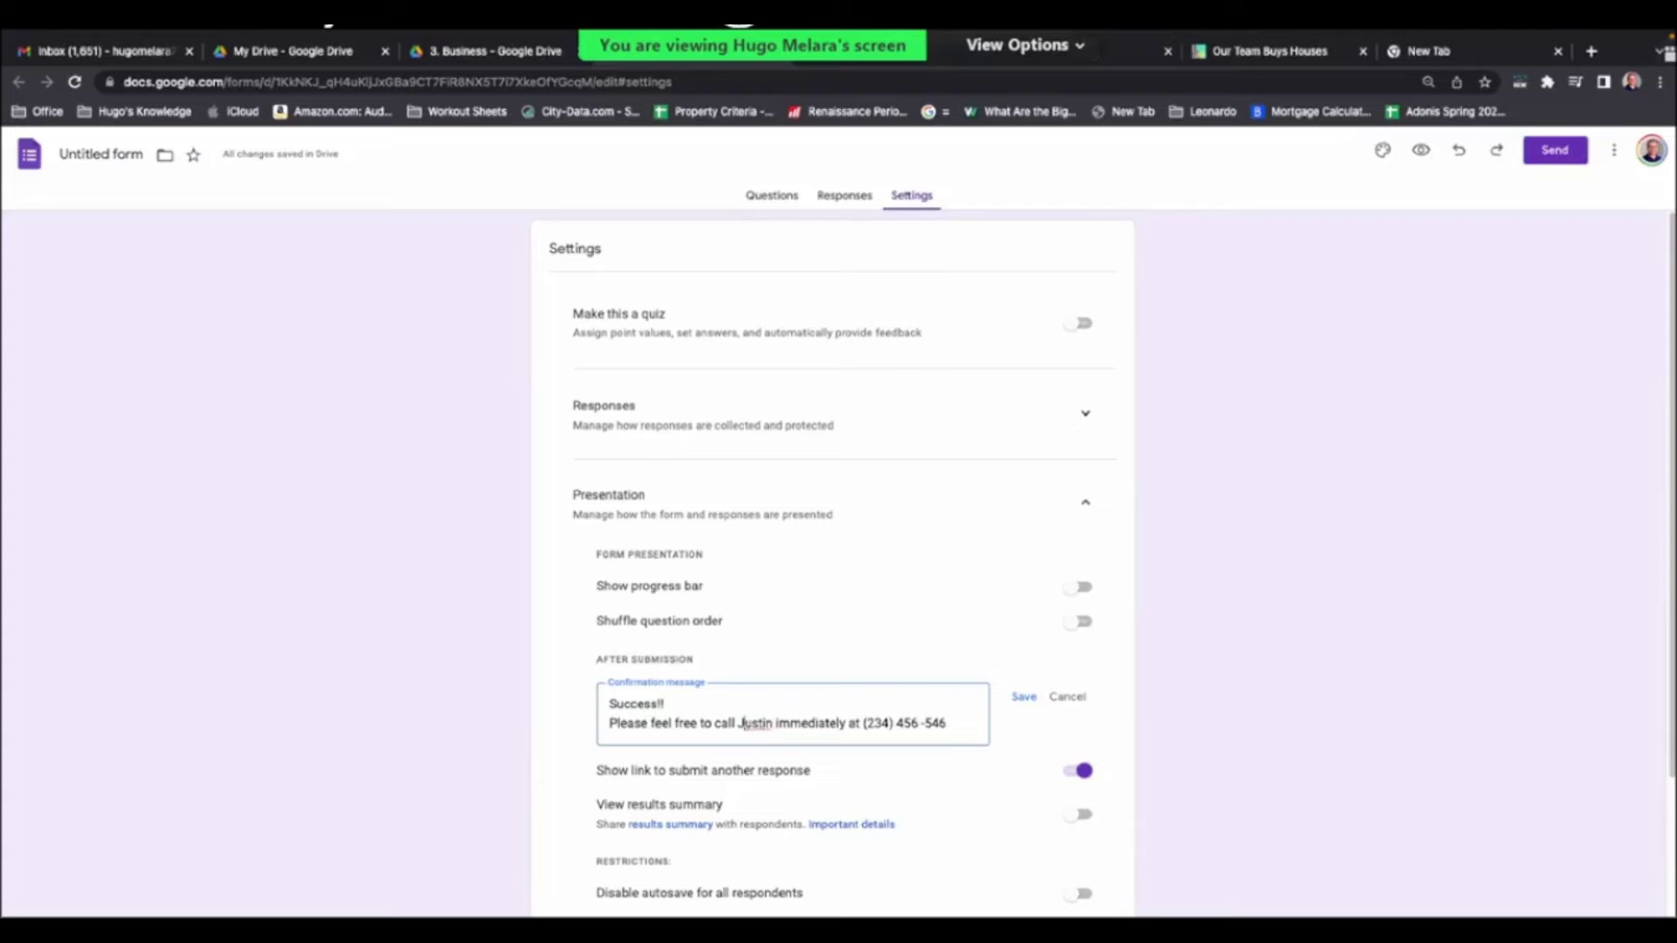
pyautogui.click(956, 717)
pyautogui.press('Return')
pyautogui.press('Return')
pyautogui.write('J')
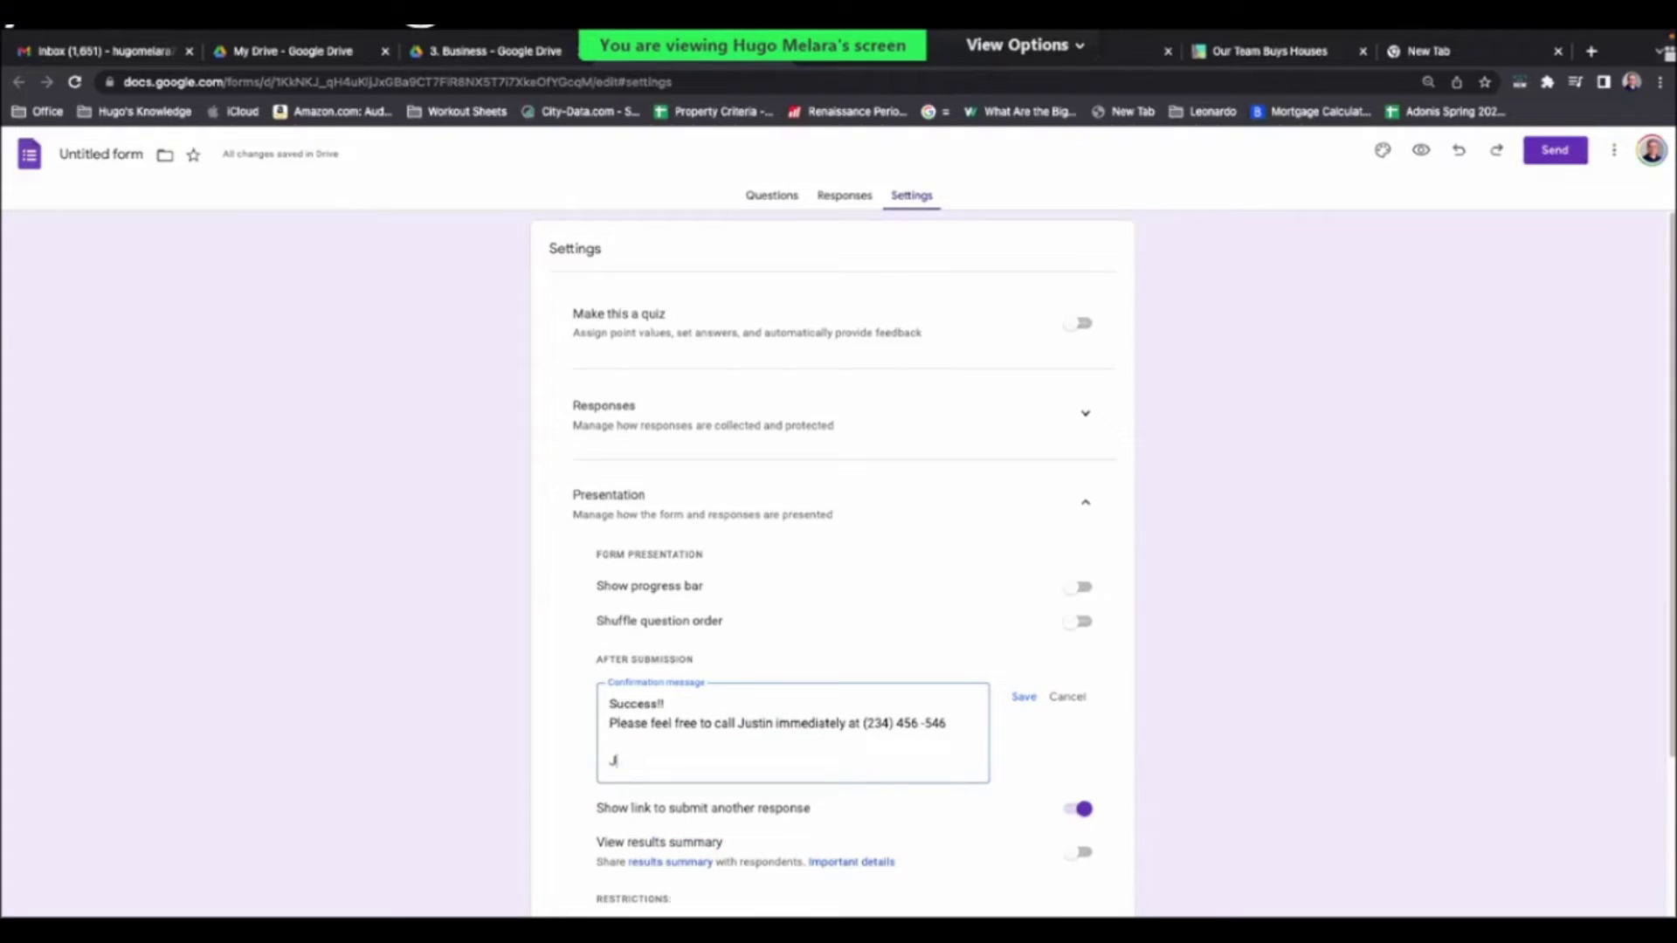
pyautogui.write('ustin will Call you as')
pyautogui.press('BackSpace')
pyautogui.press('BackSpace')
pyautogui.press('BackSpace')
pyautogui.press('BackSpace')
pyautogui.write('ou as soon')
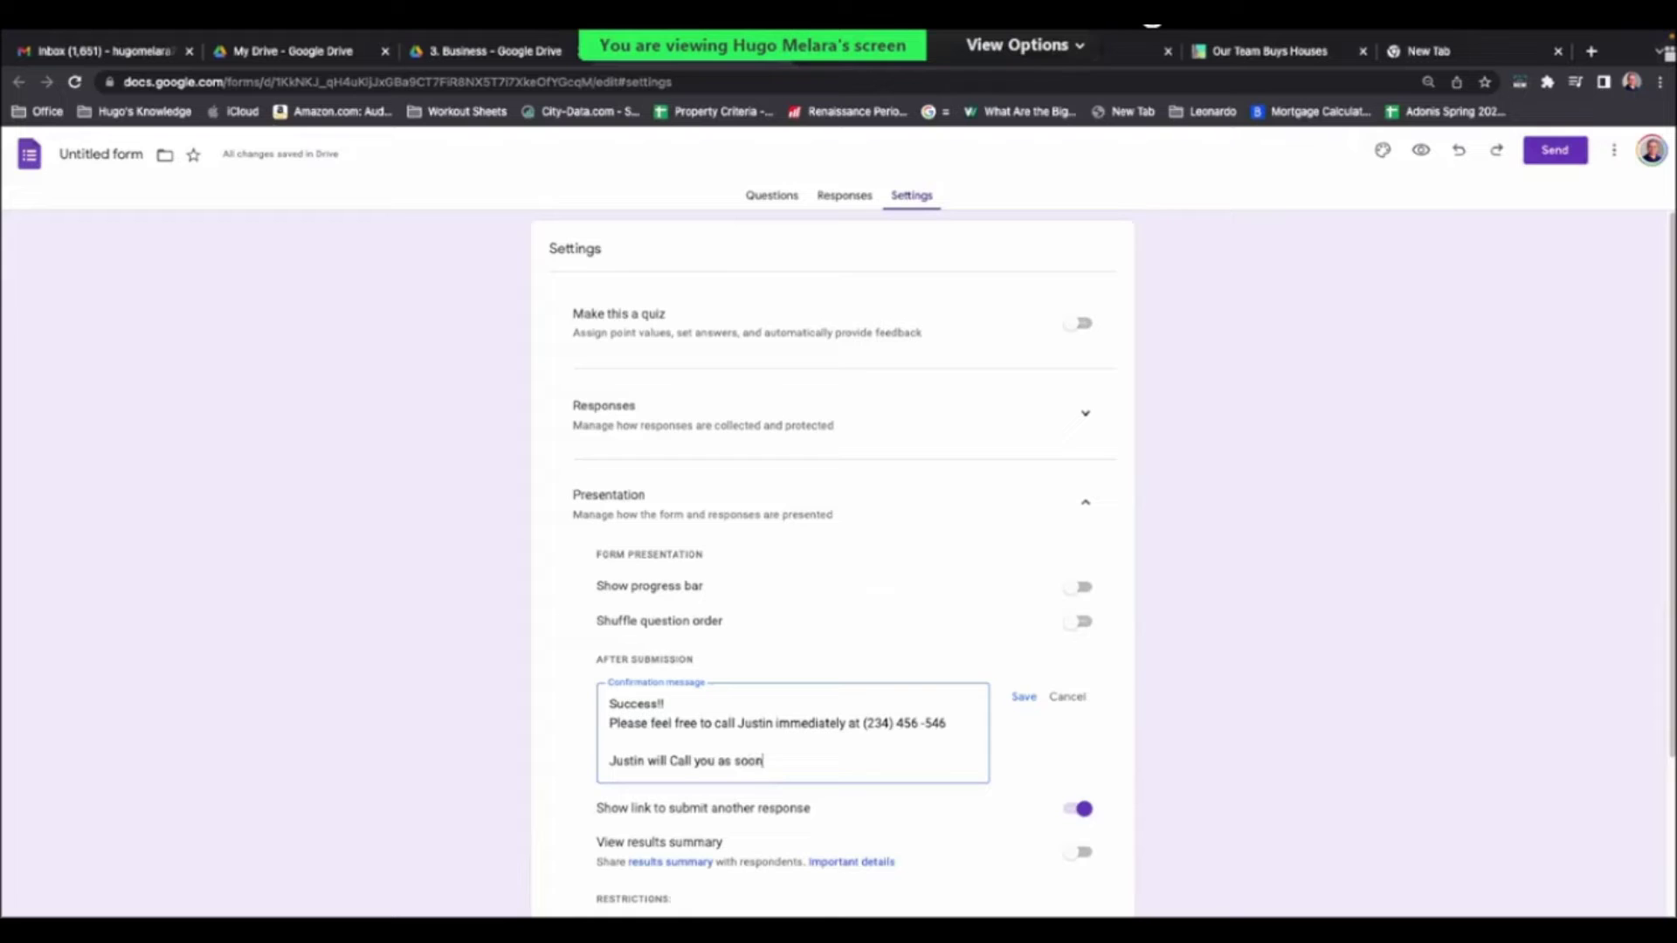
pyautogui.write(' as possible')
# - Save the confirmation message and return to the form's Questions
pyautogui.scroll(-1, 1316, 446)
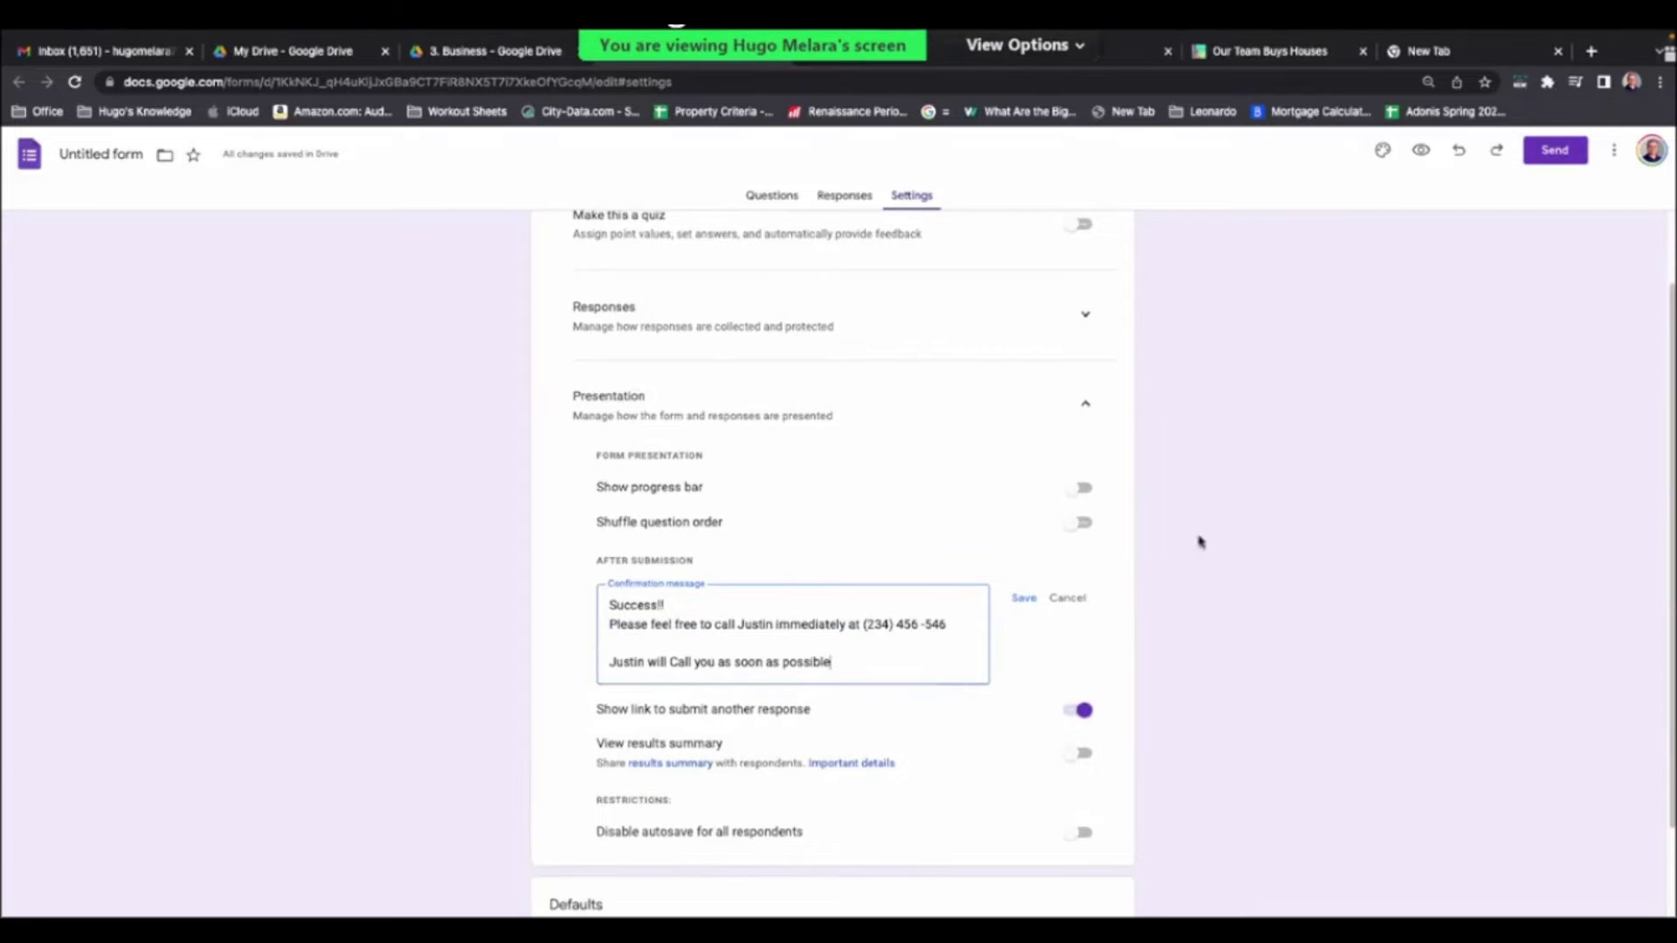
pyautogui.scroll(-1, 1202, 539)
pyautogui.click(1024, 558)
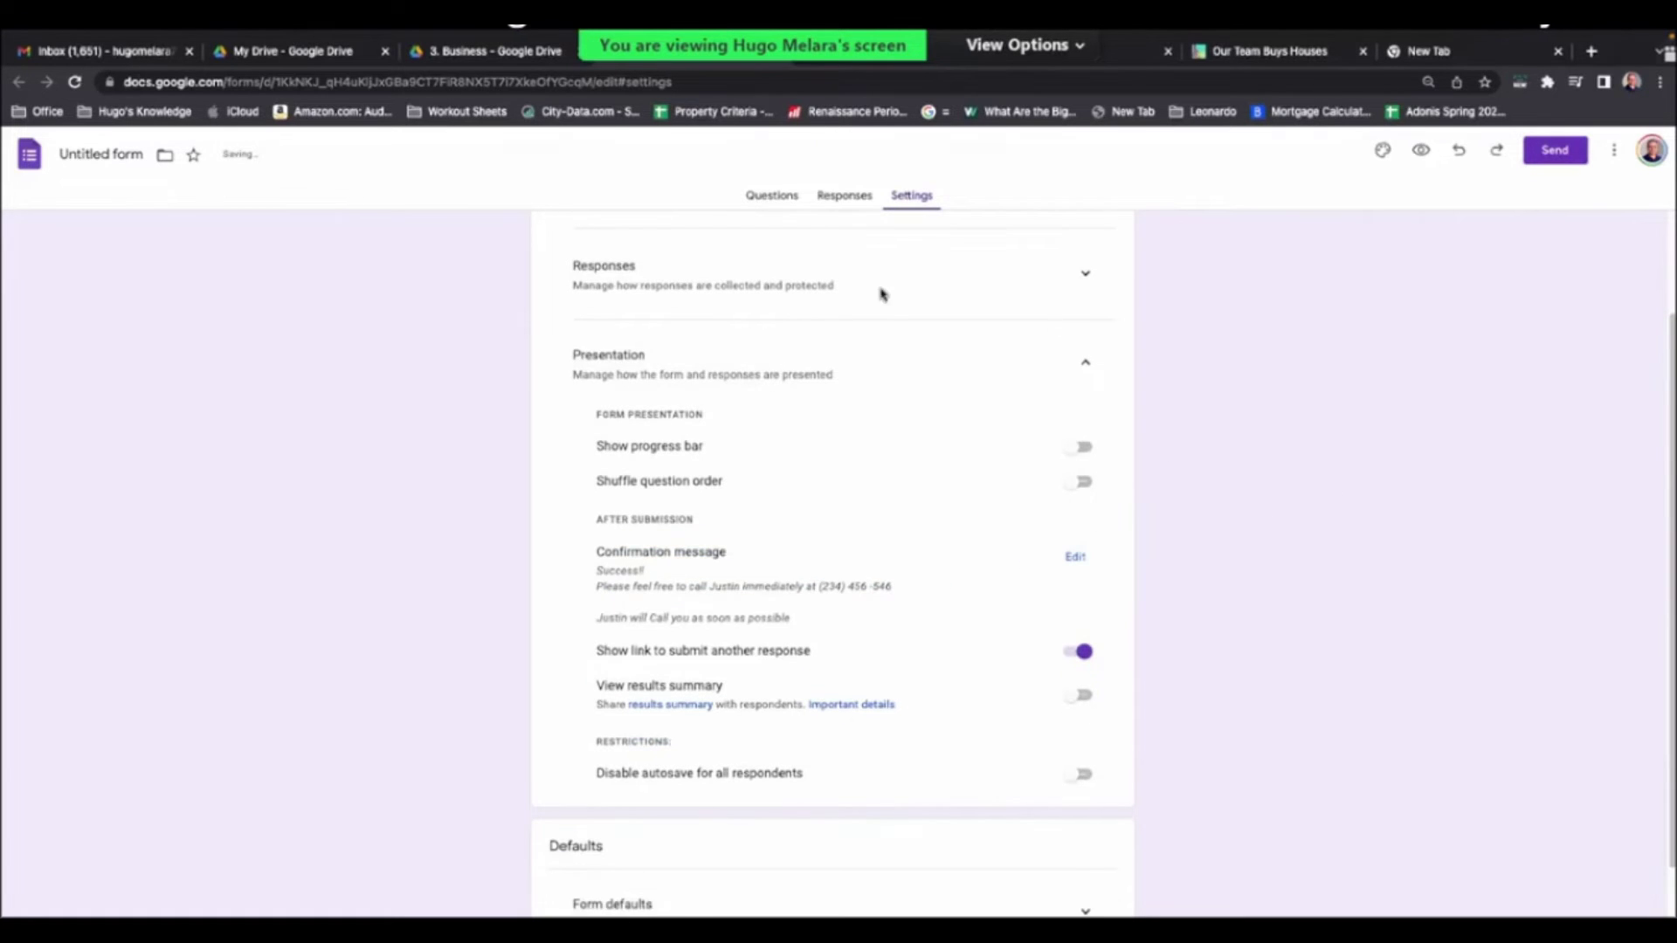
pyautogui.click(772, 195)
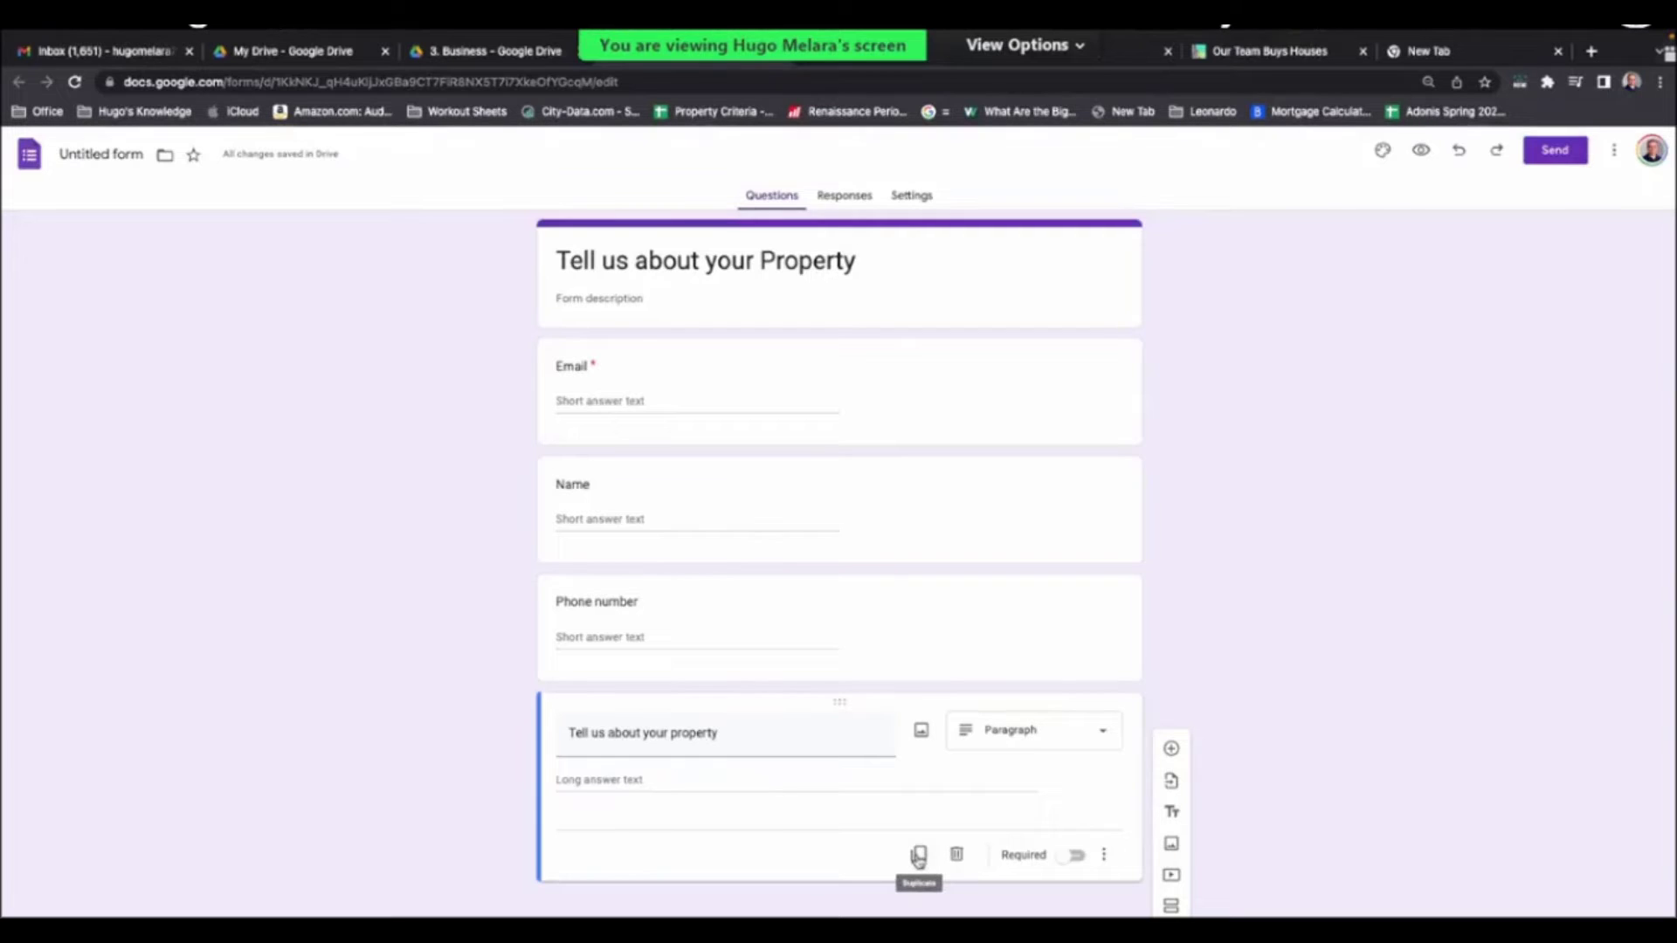
pyautogui.click(919, 855)
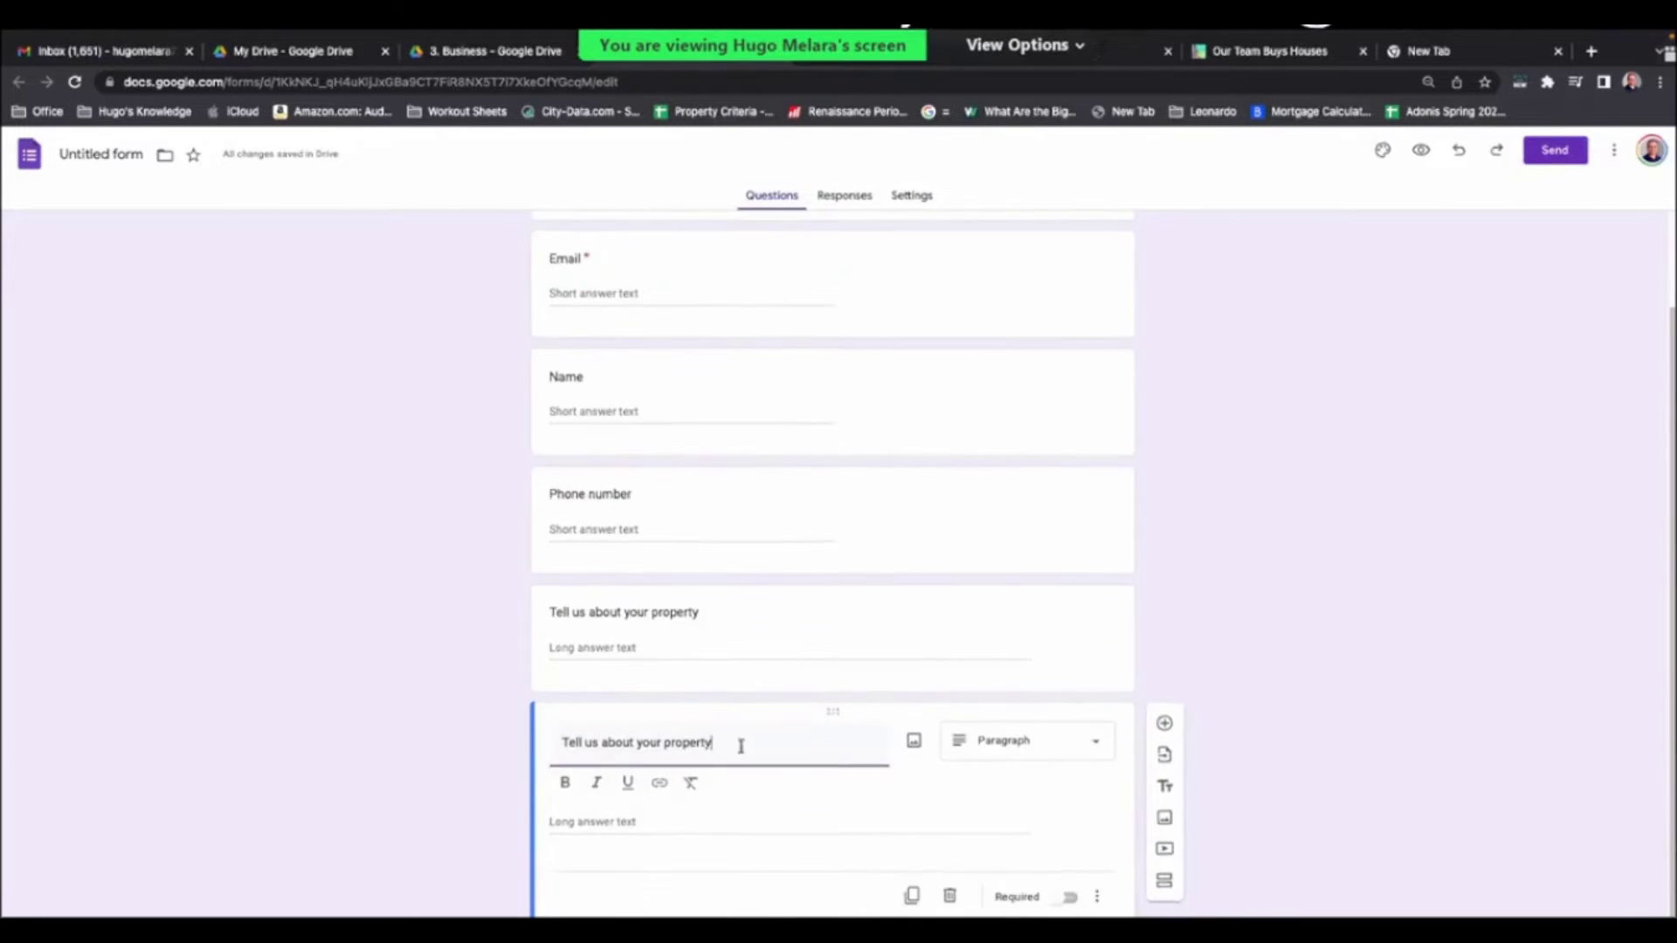
pyautogui.tripleClick(646, 741)
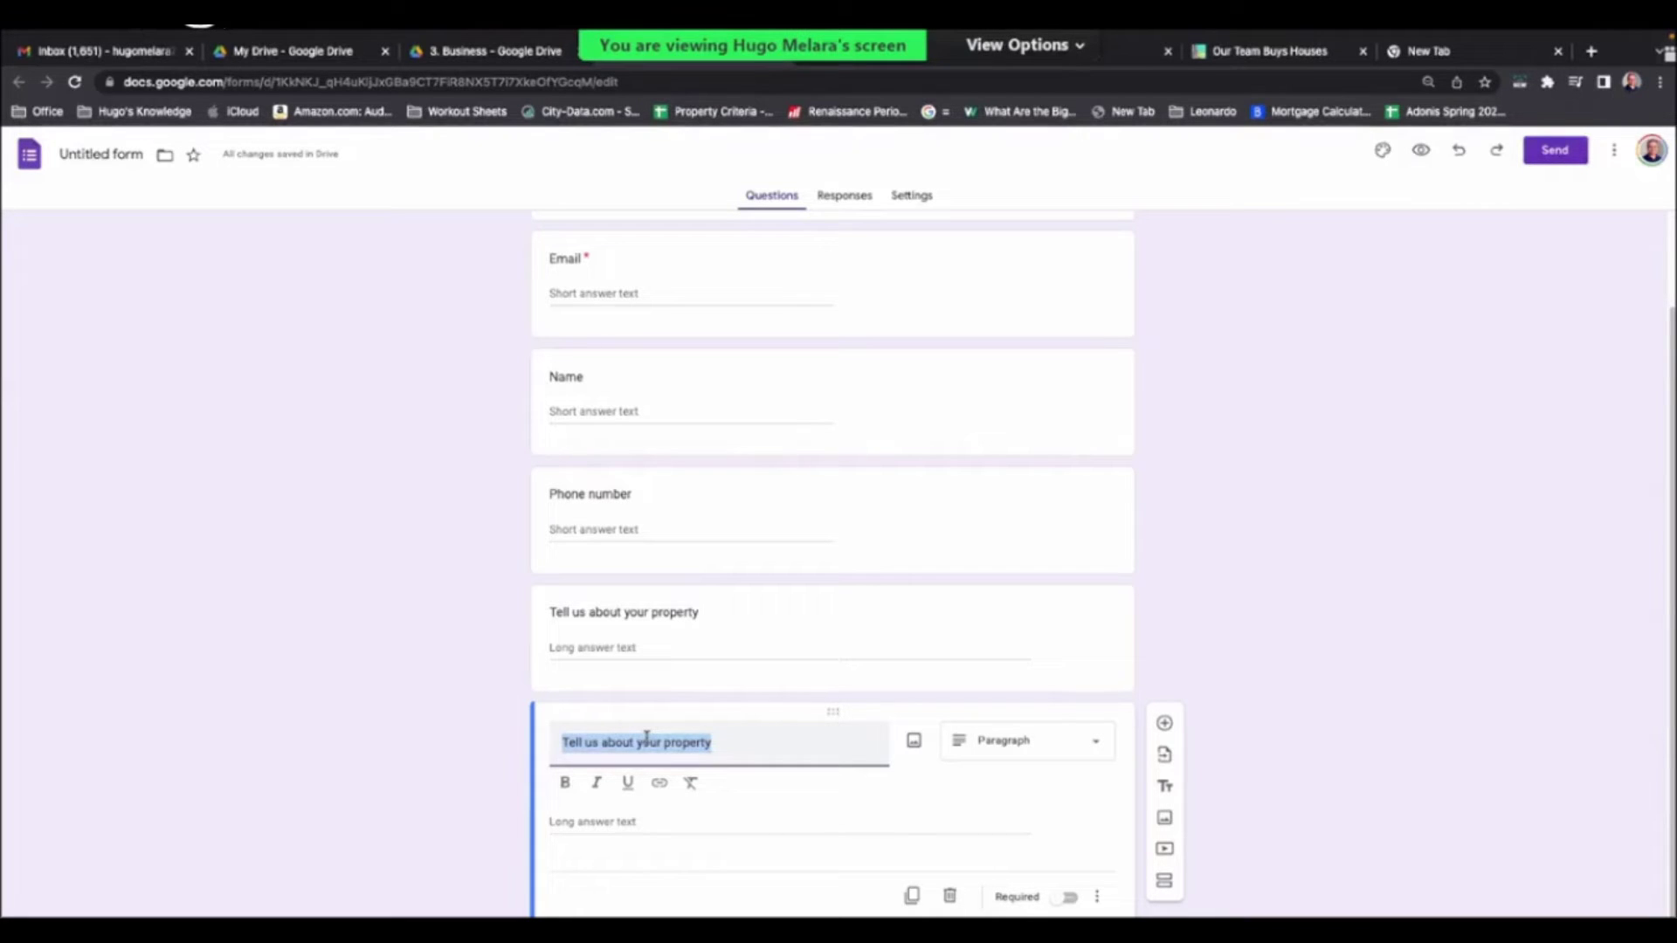
pyautogui.write('AR')
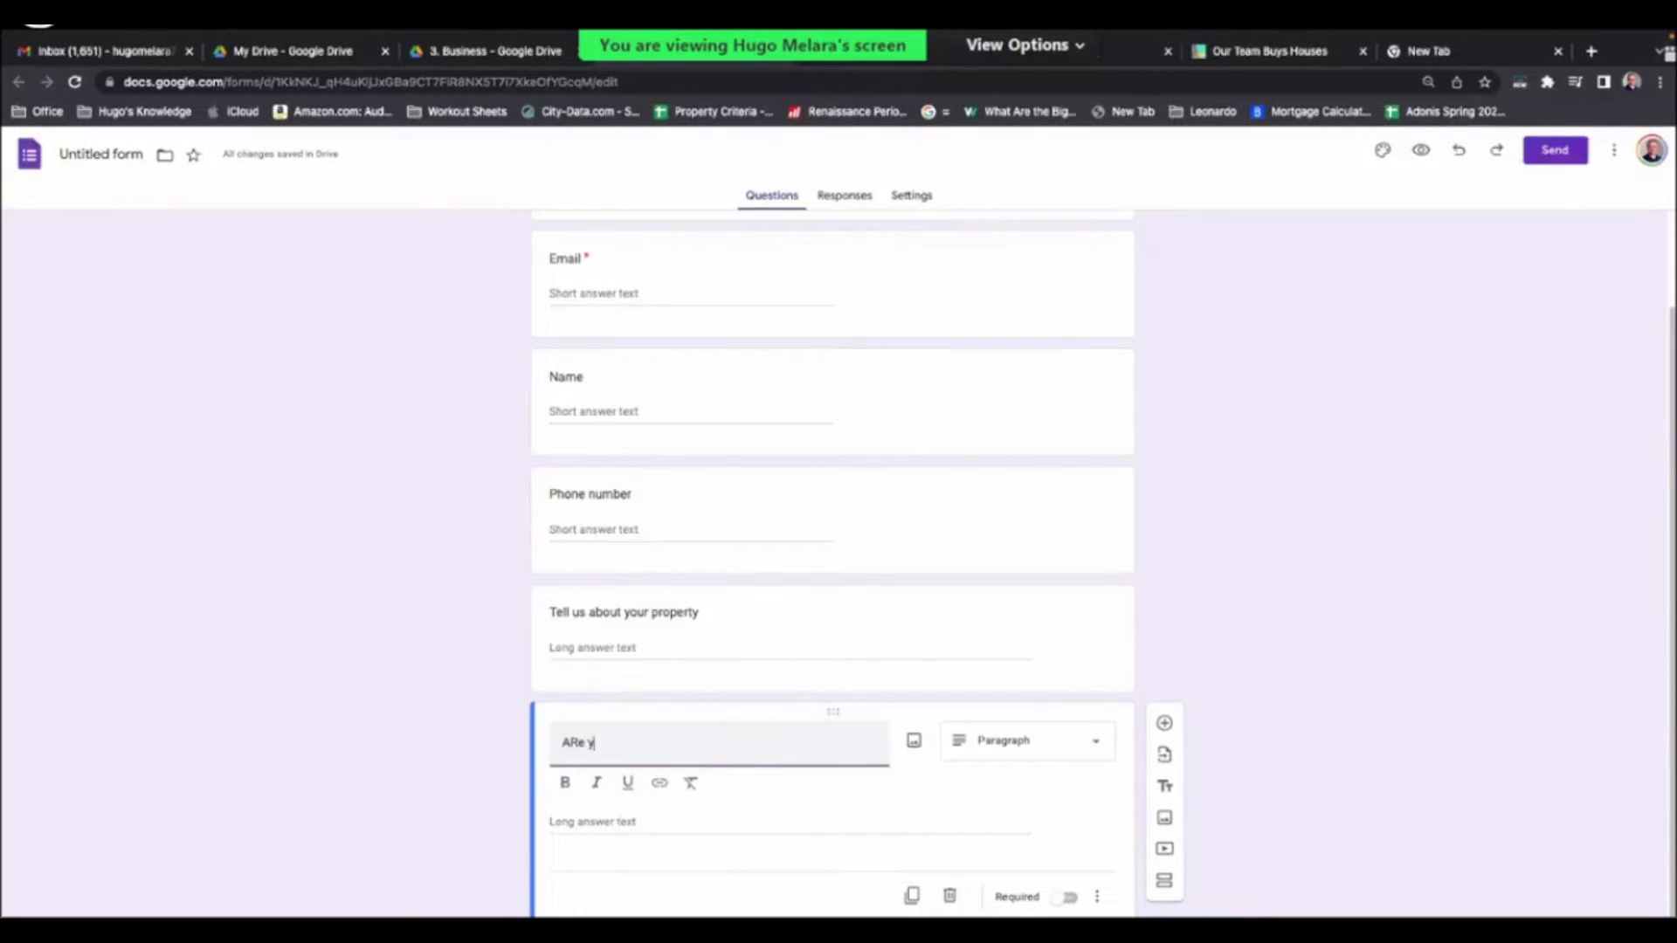
pyautogui.press('BackSpace')
pyautogui.write('re you looking to rent')
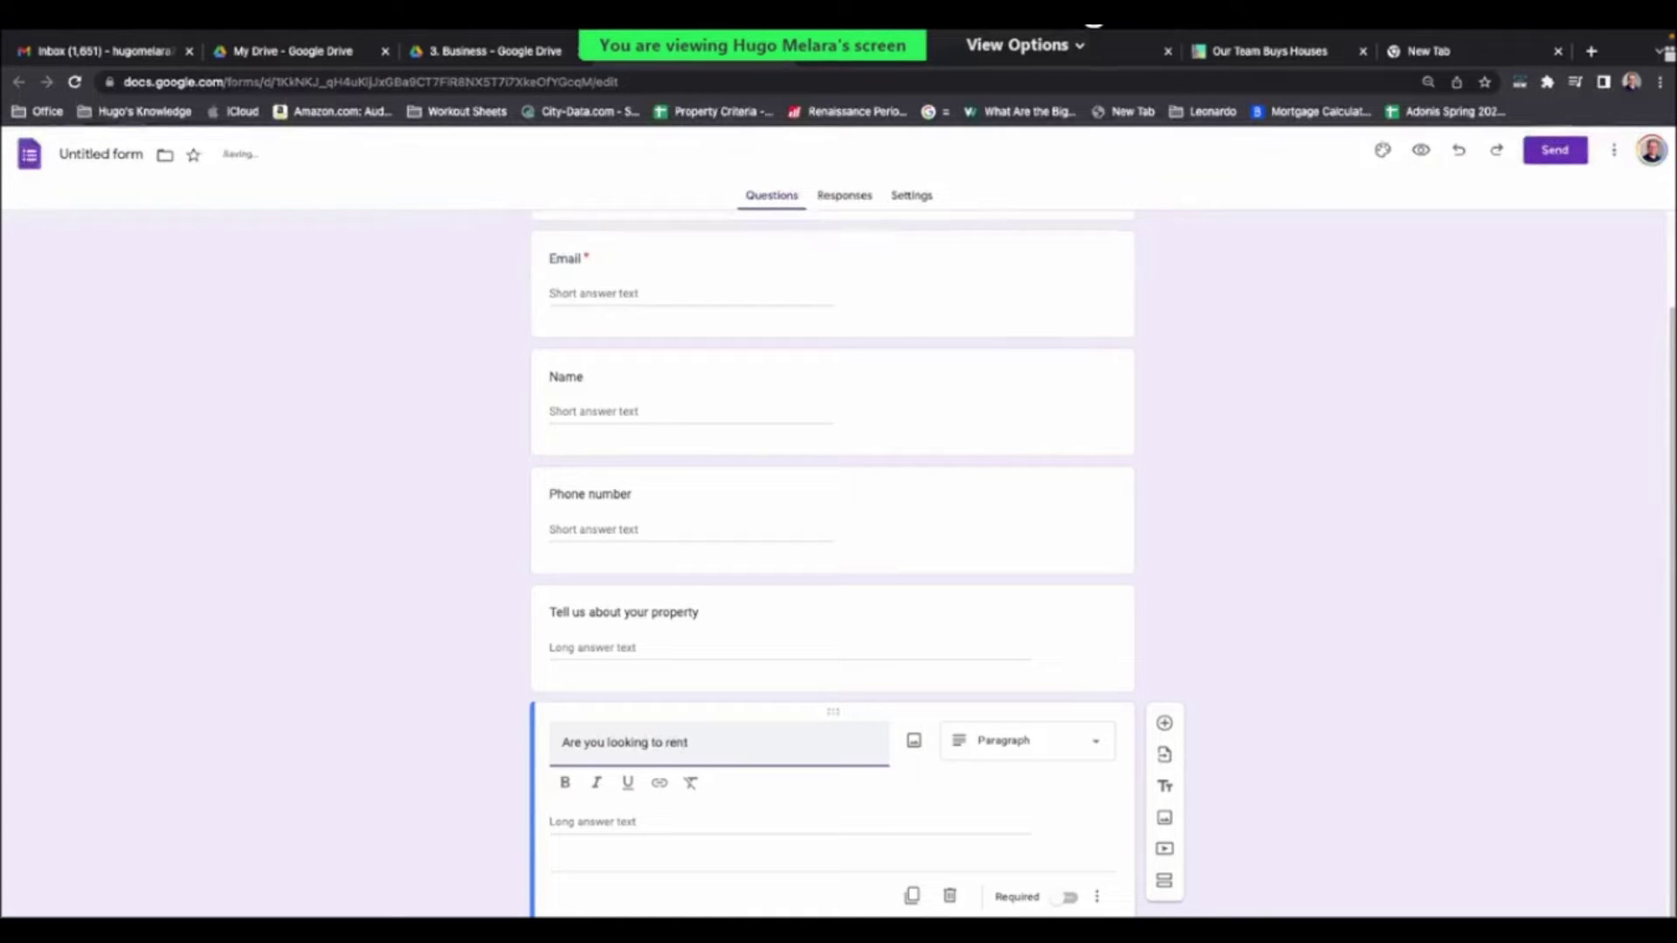
pyautogui.write(' to won or sim')
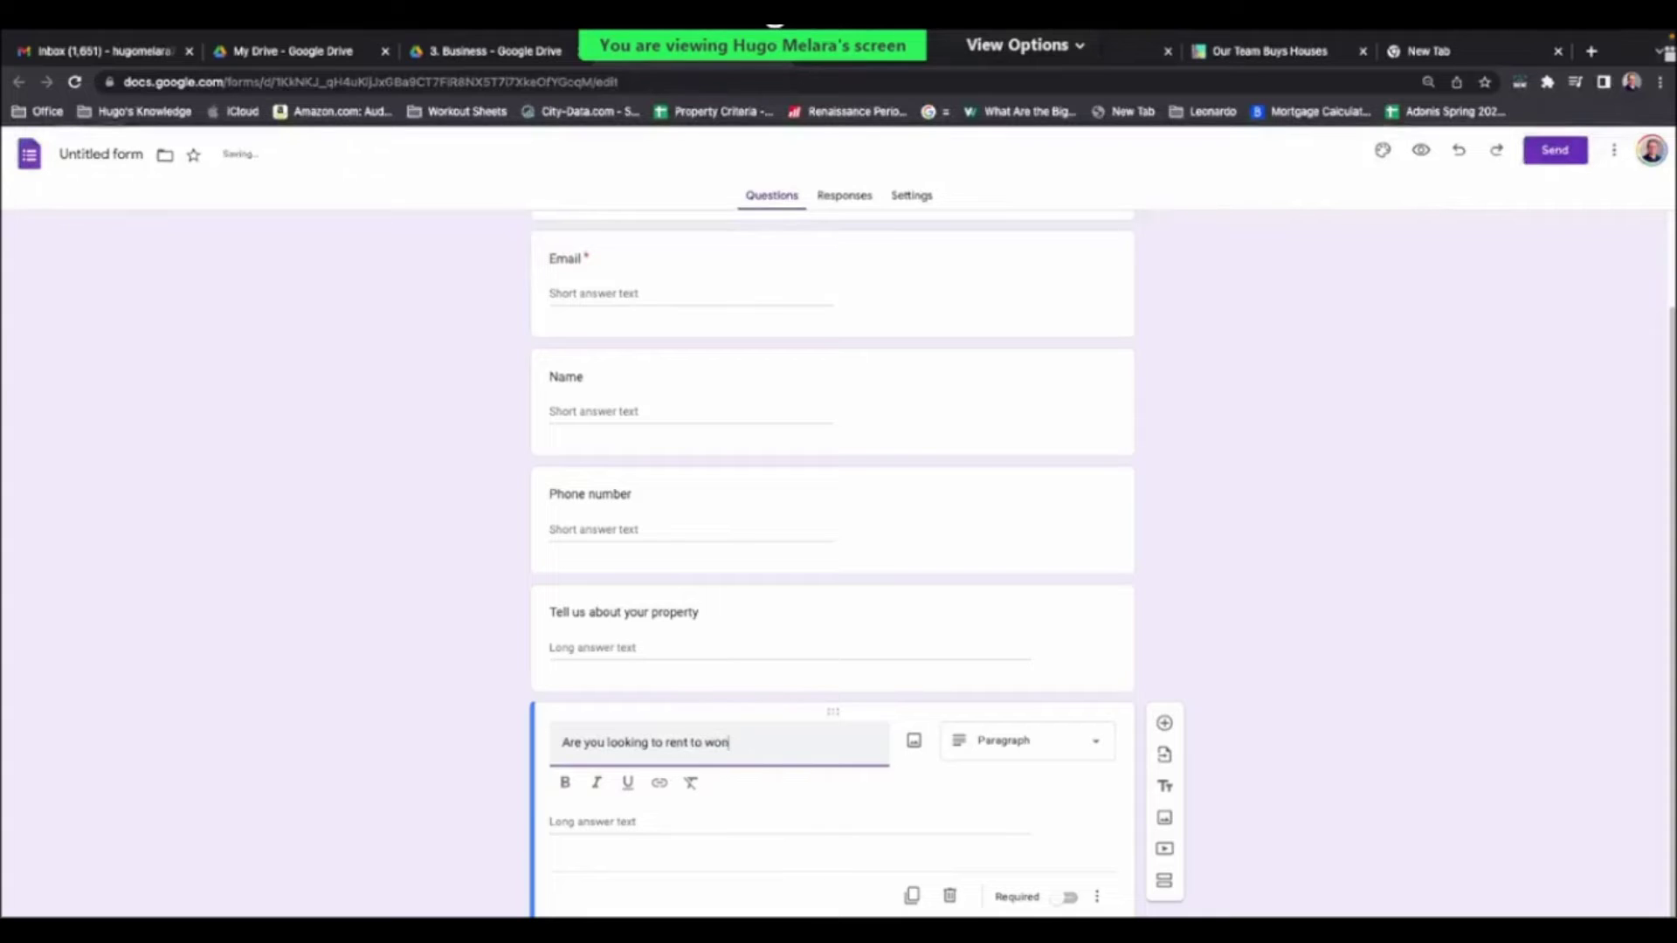
pyautogui.write('ply sell')
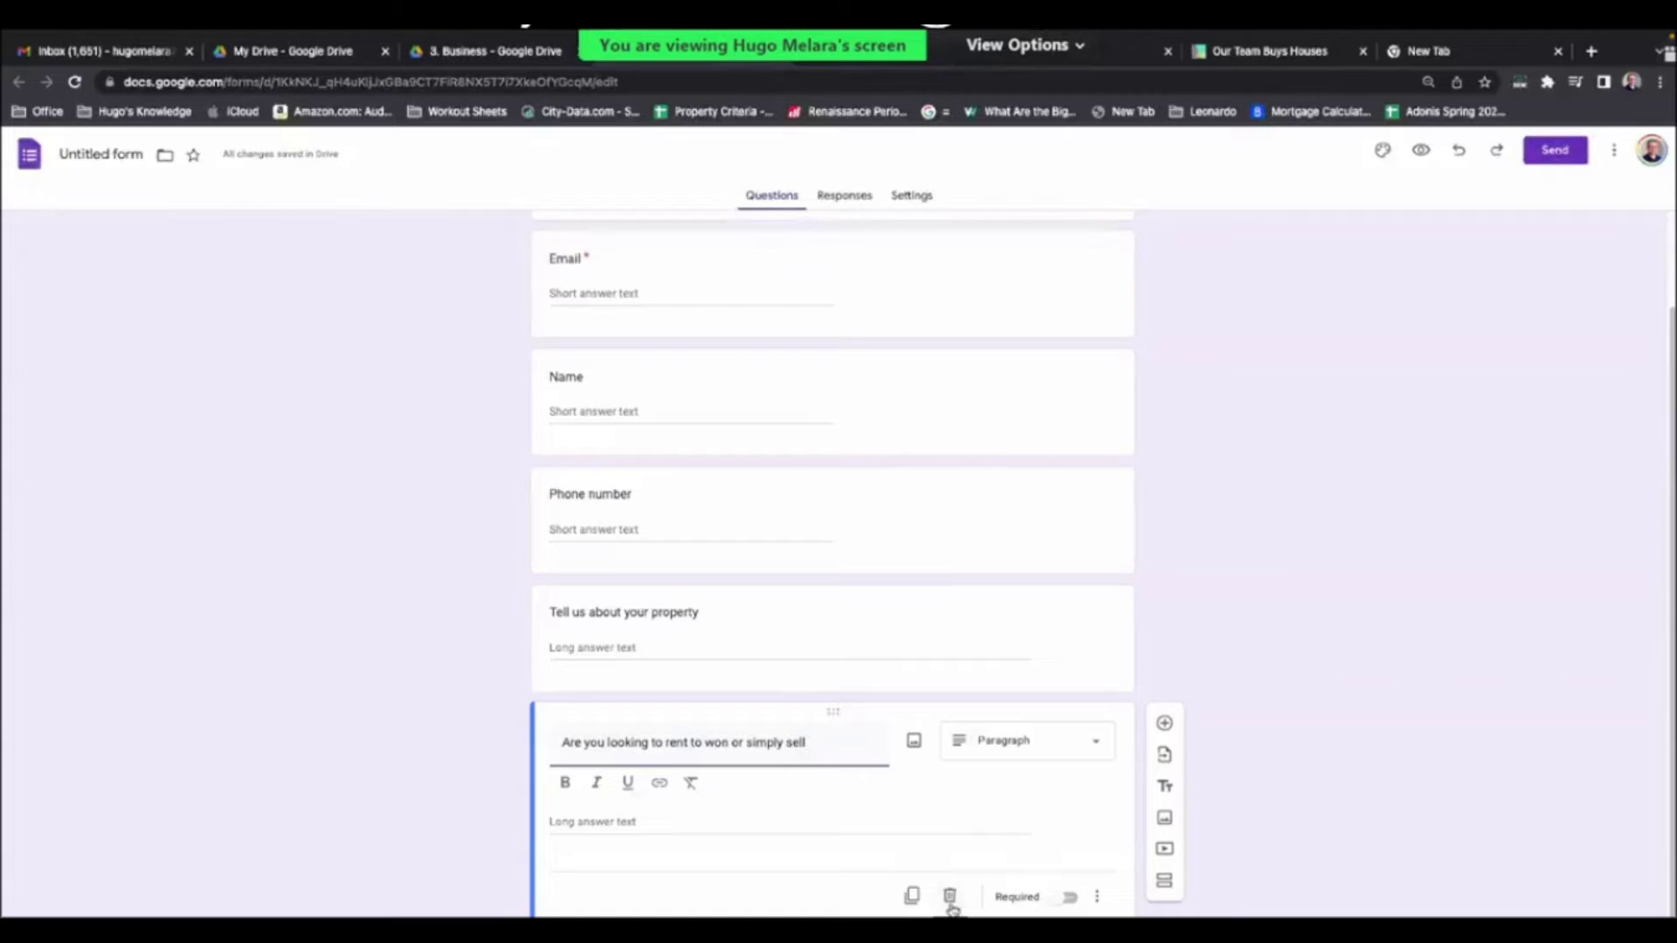
pyautogui.click(950, 901)
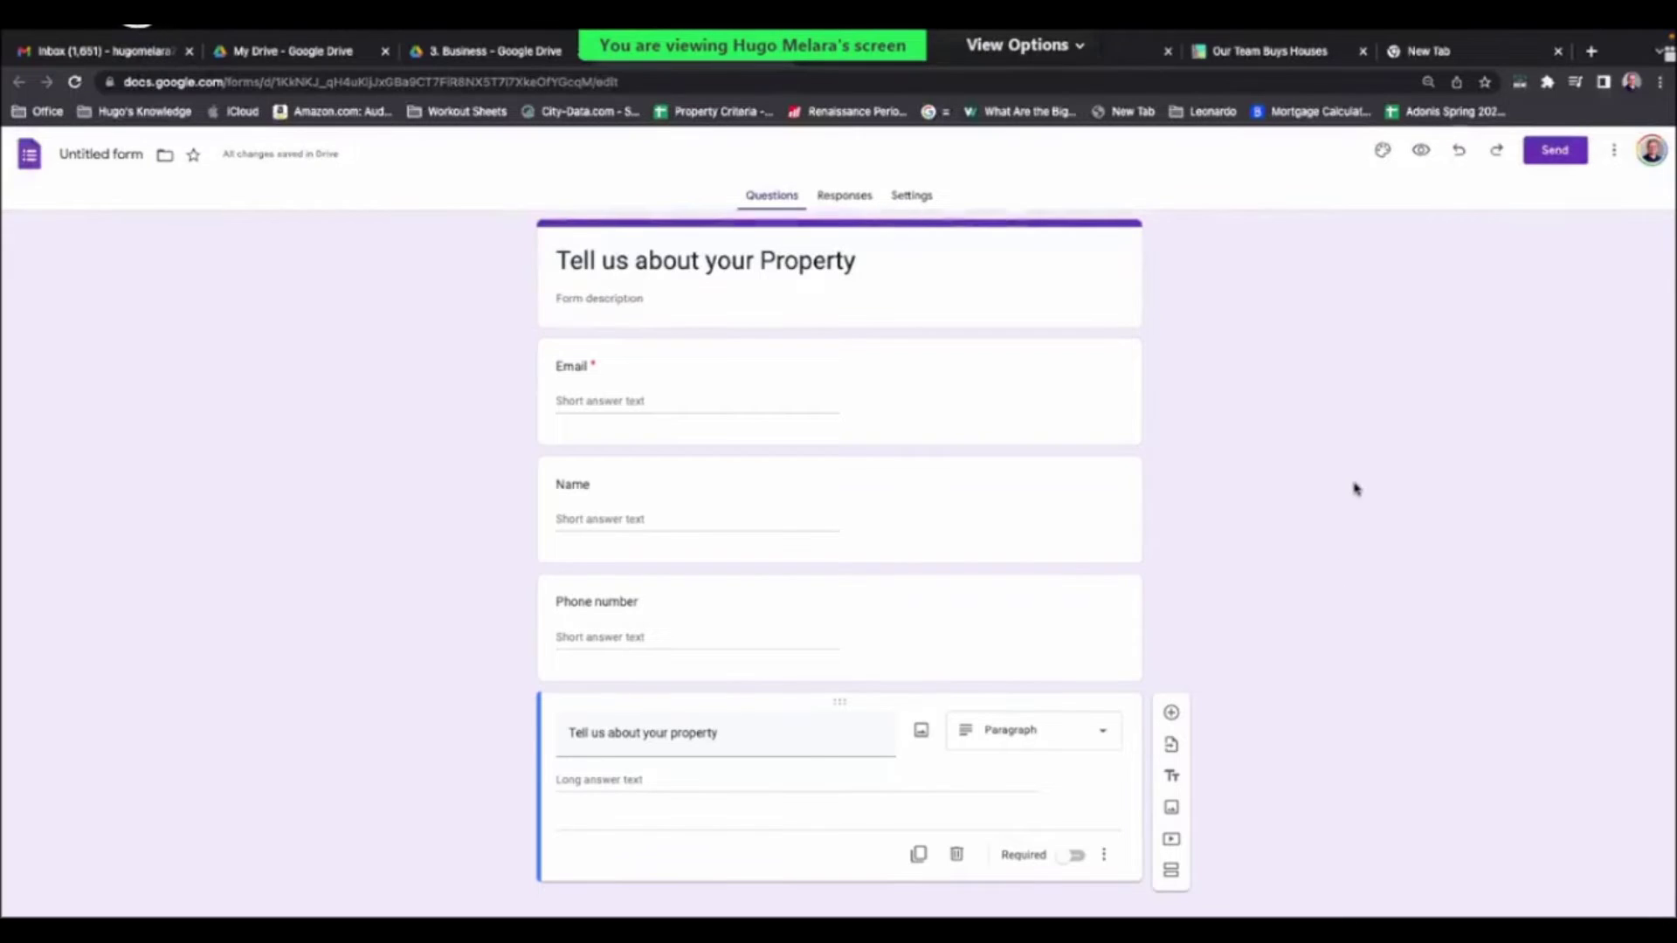
# - Copy the form's shortened share link and return to the Google Sites editor
pyautogui.click(1554, 155)
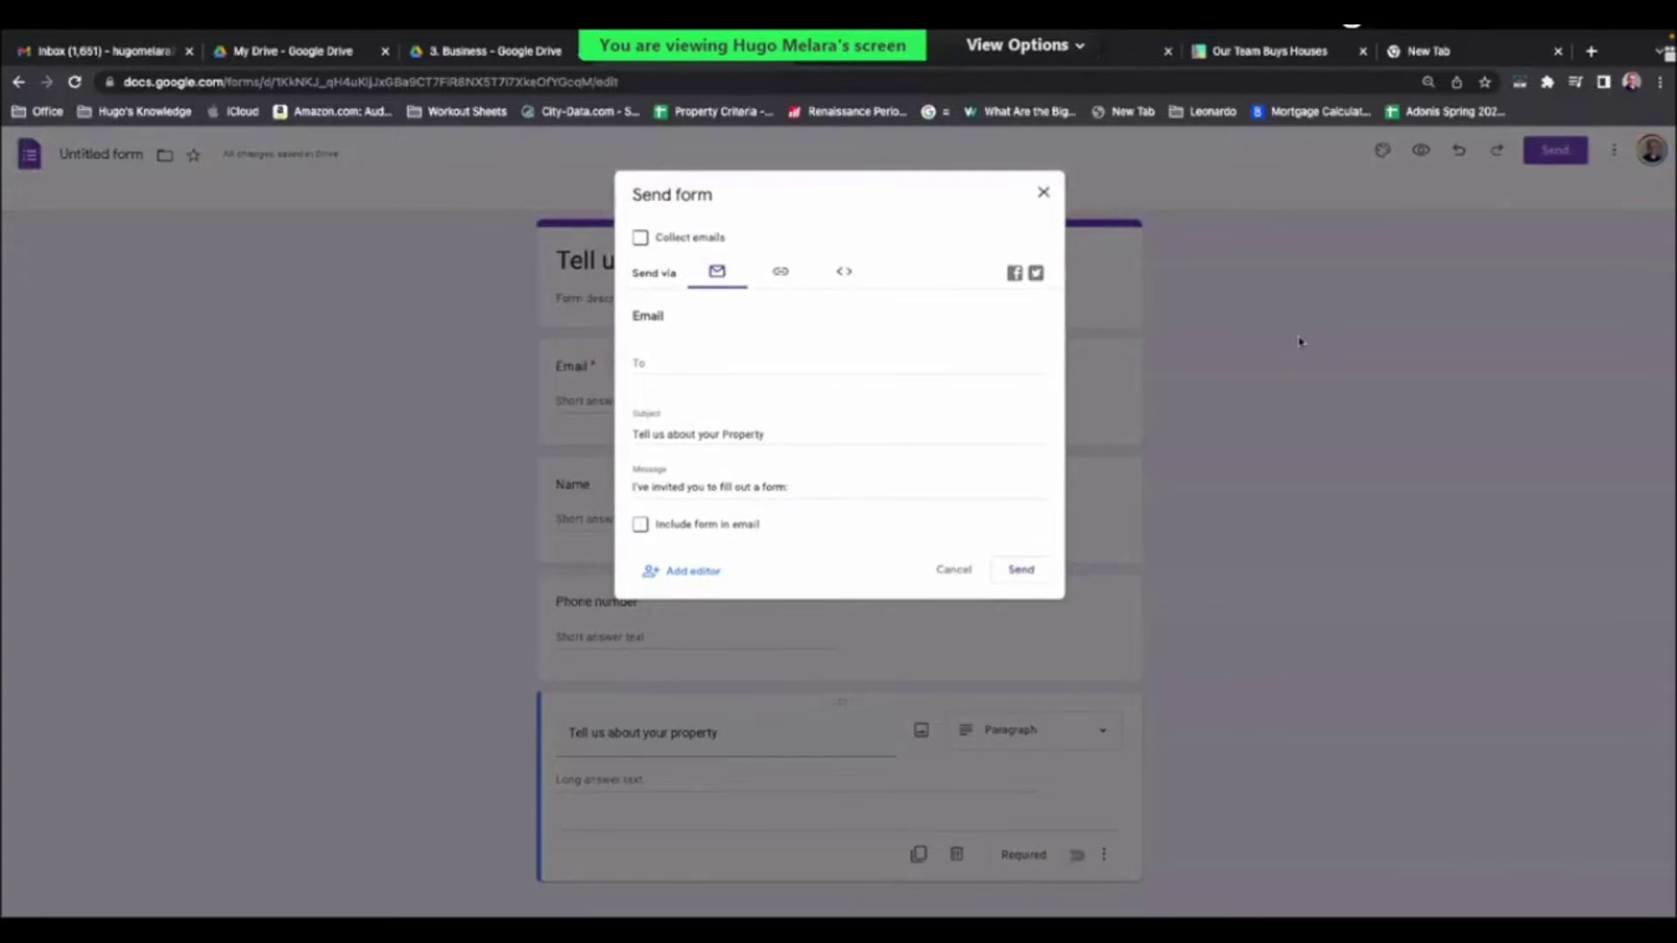
pyautogui.click(1307, 350)
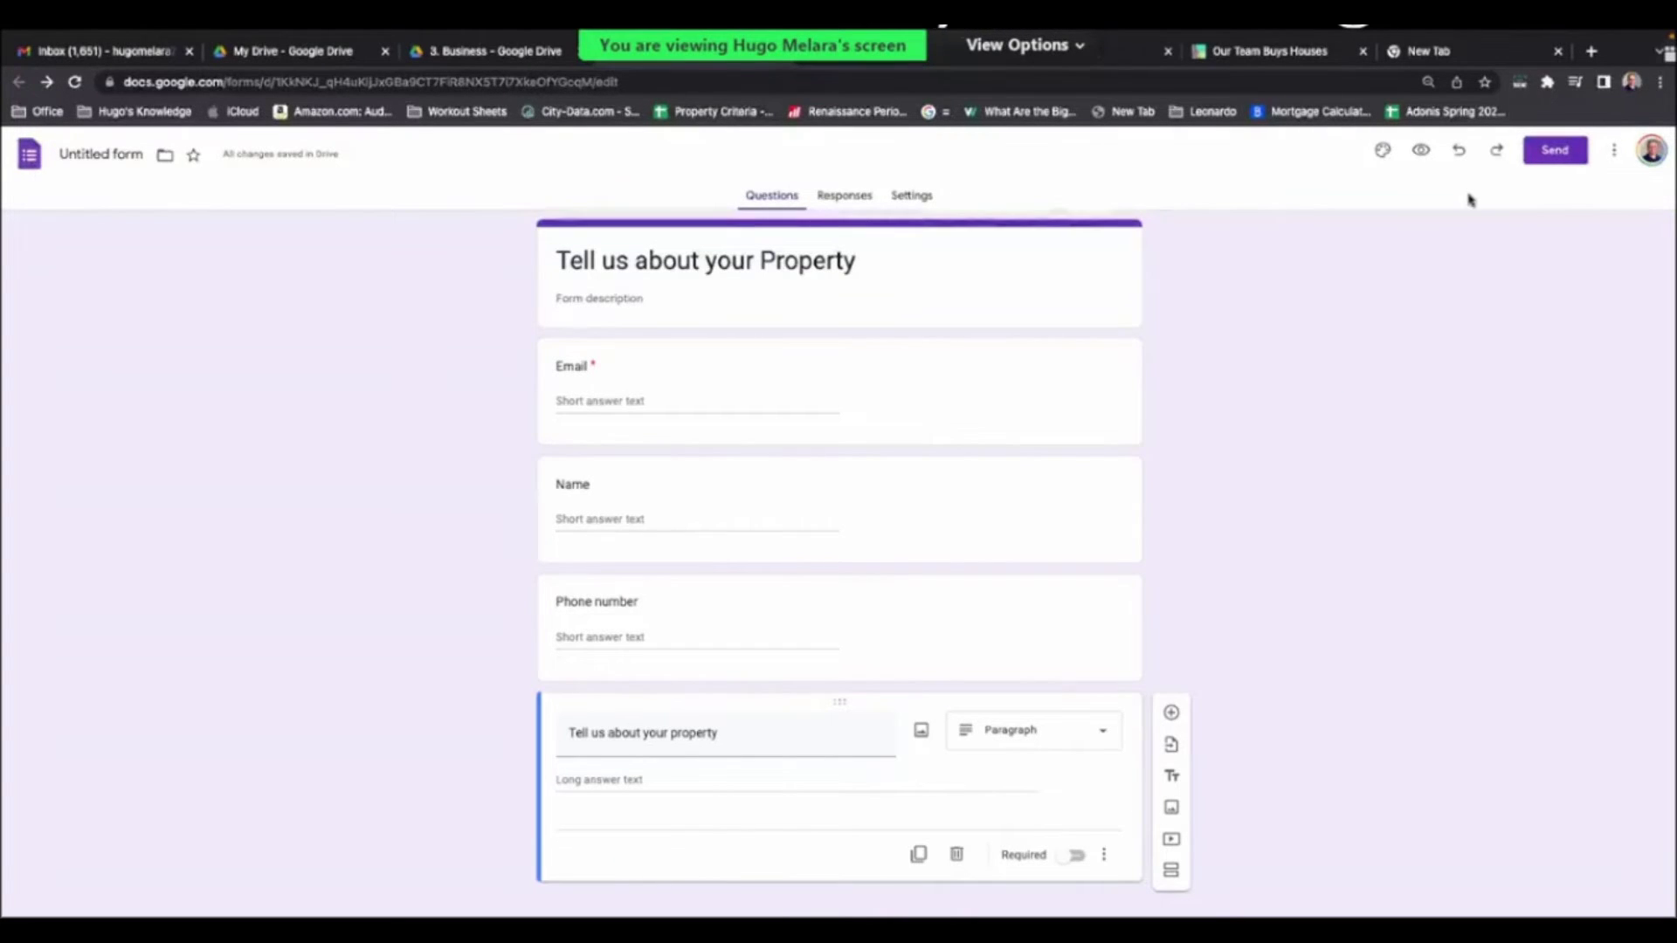
pyautogui.click(1552, 155)
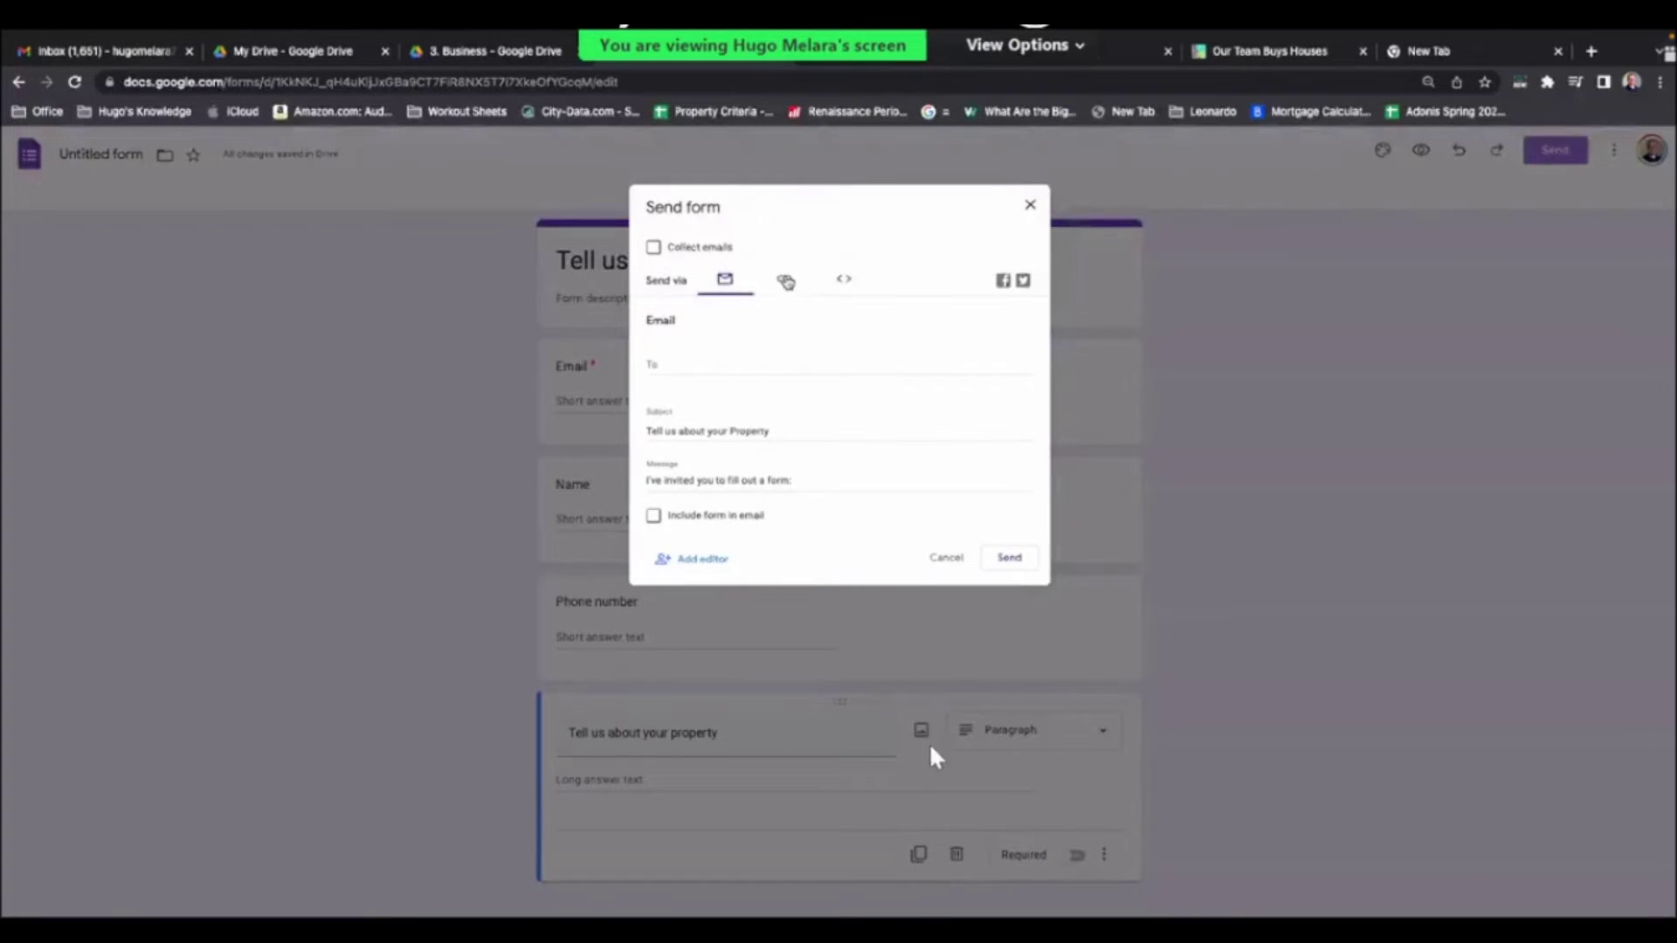
pyautogui.click(778, 271)
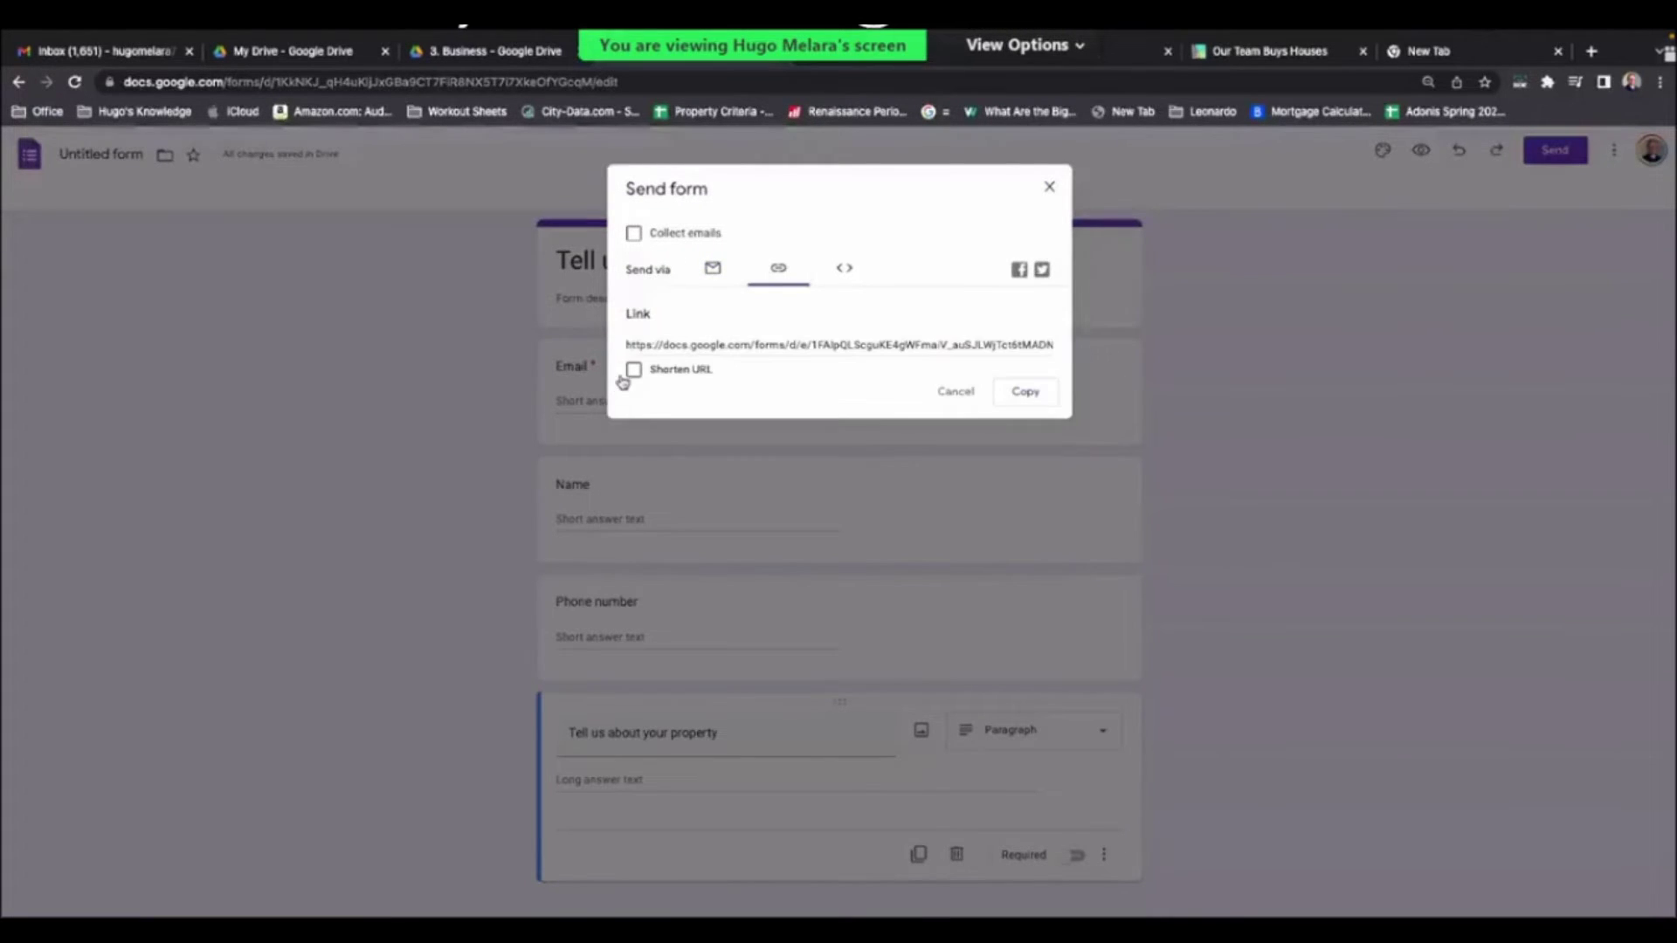
pyautogui.click(633, 370)
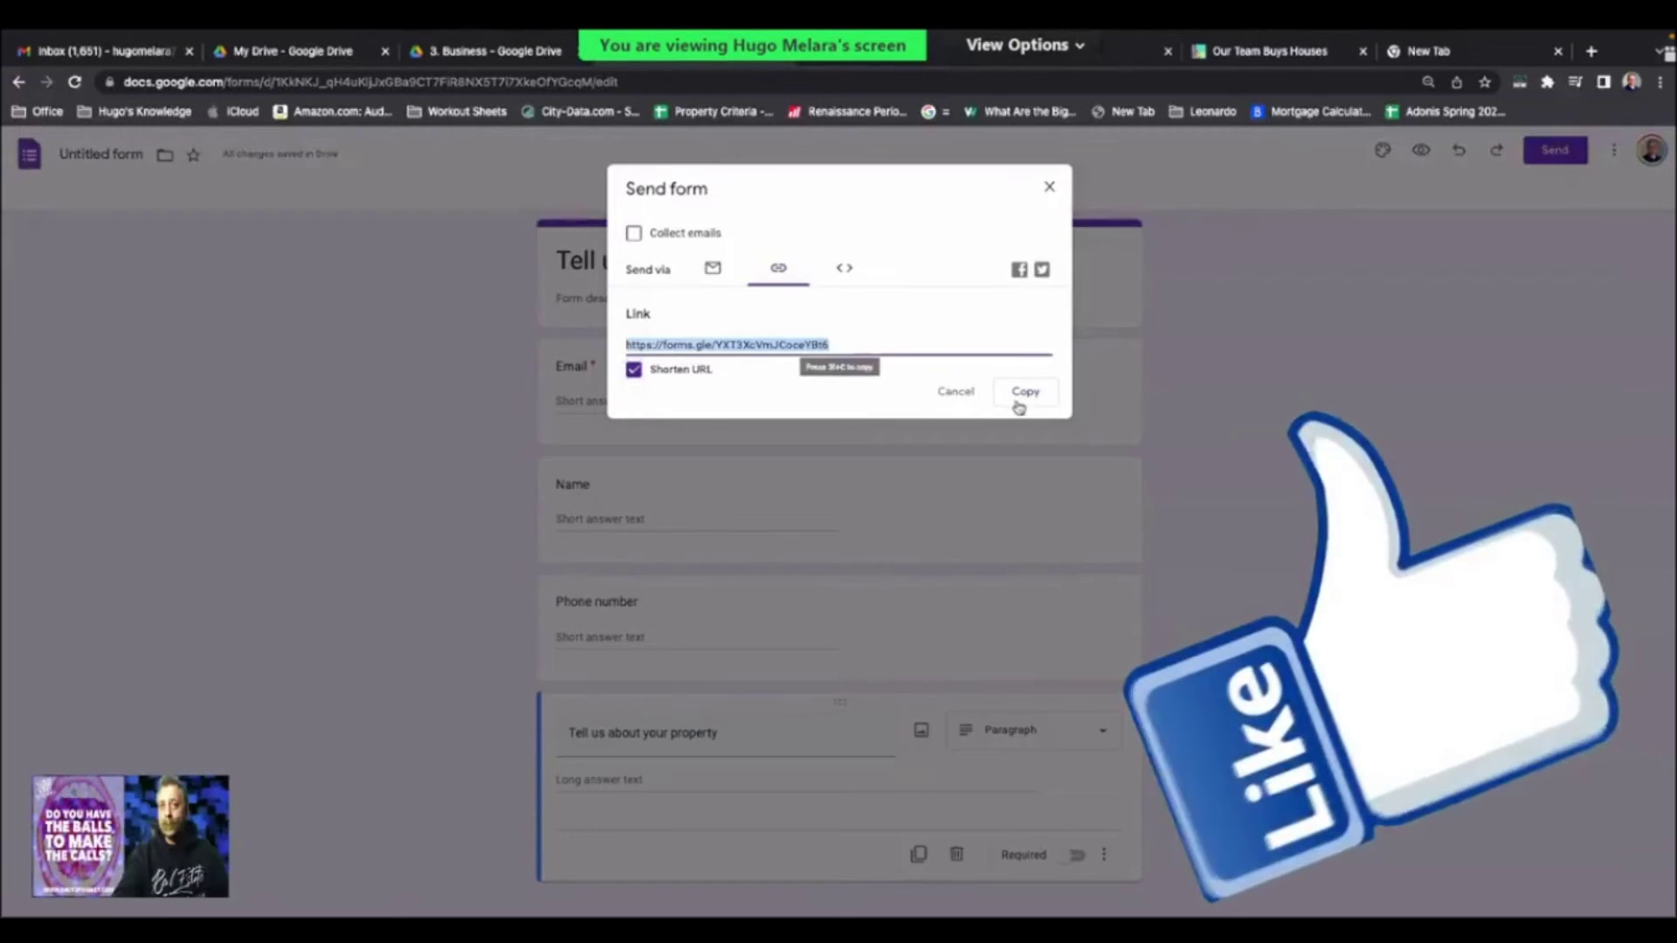
pyautogui.click(1018, 394)
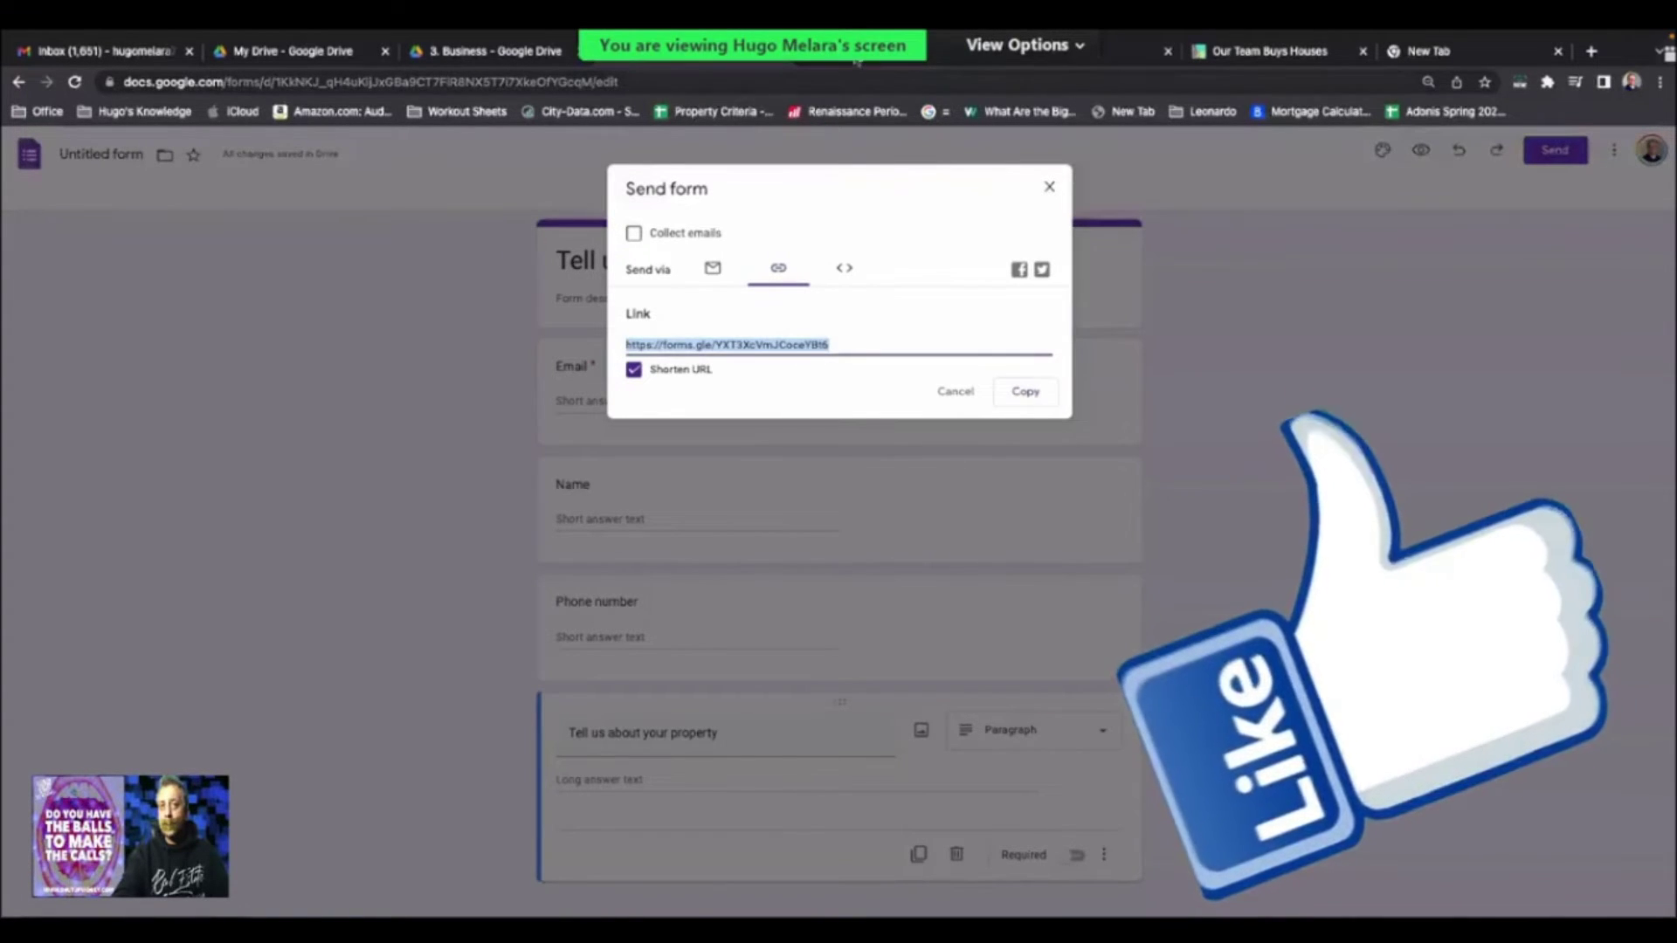
pyautogui.click(751, 50)
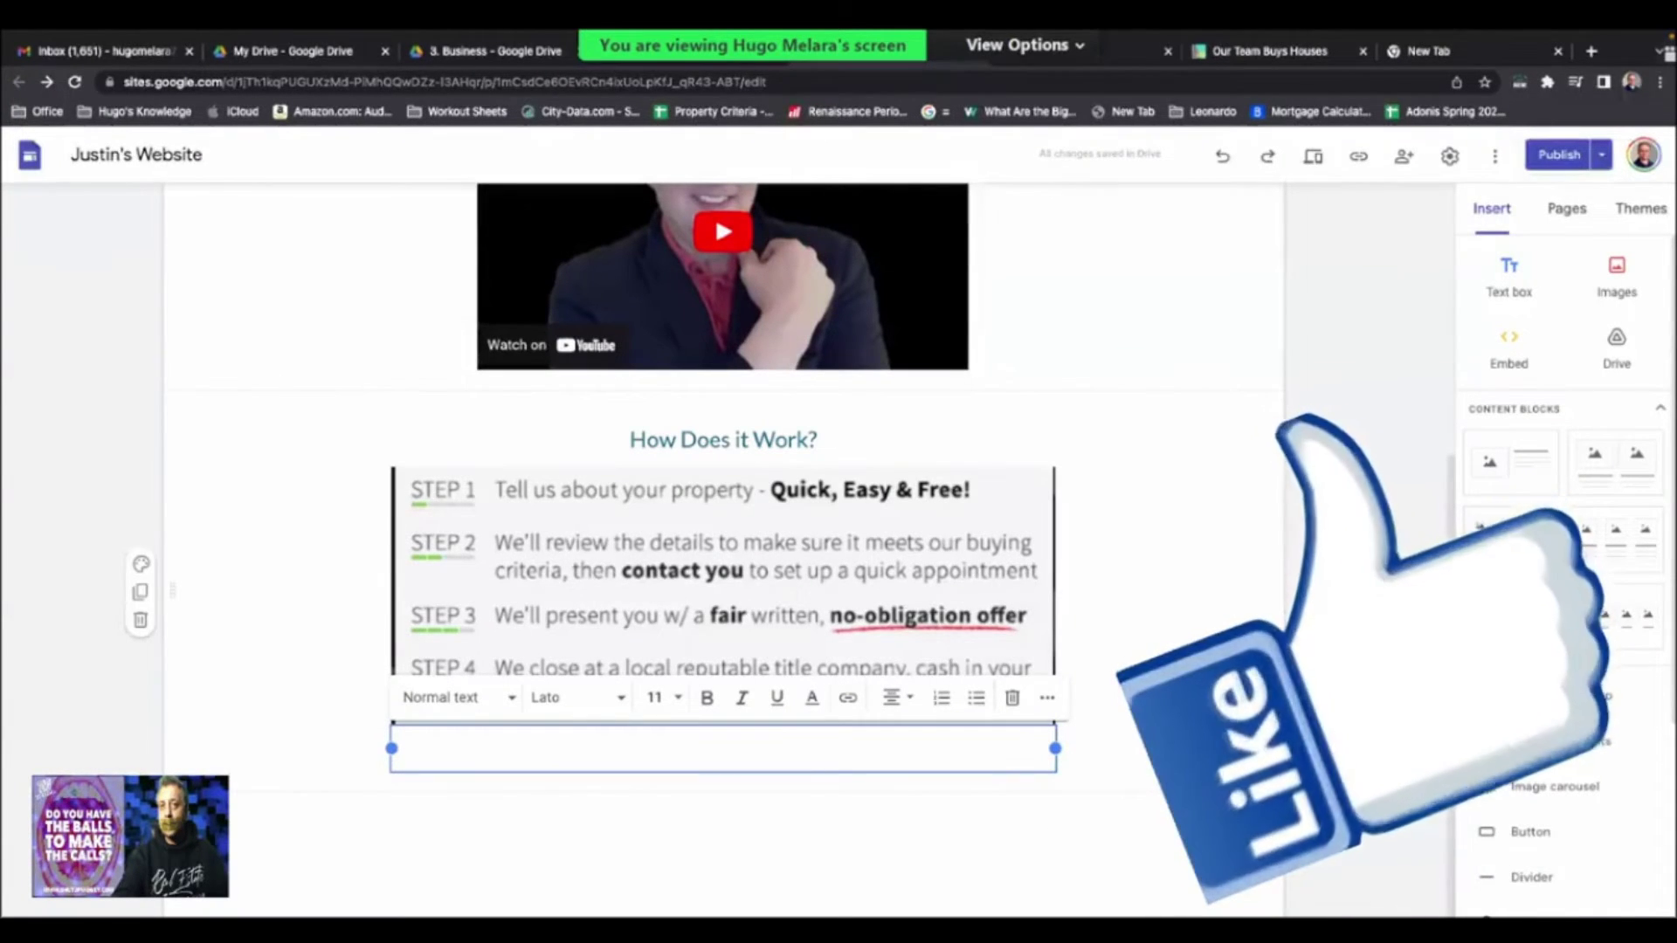
# - Create a 'Tell us about your Property' button linked to the copied form URL
pyautogui.write('Tell us about your Pro')
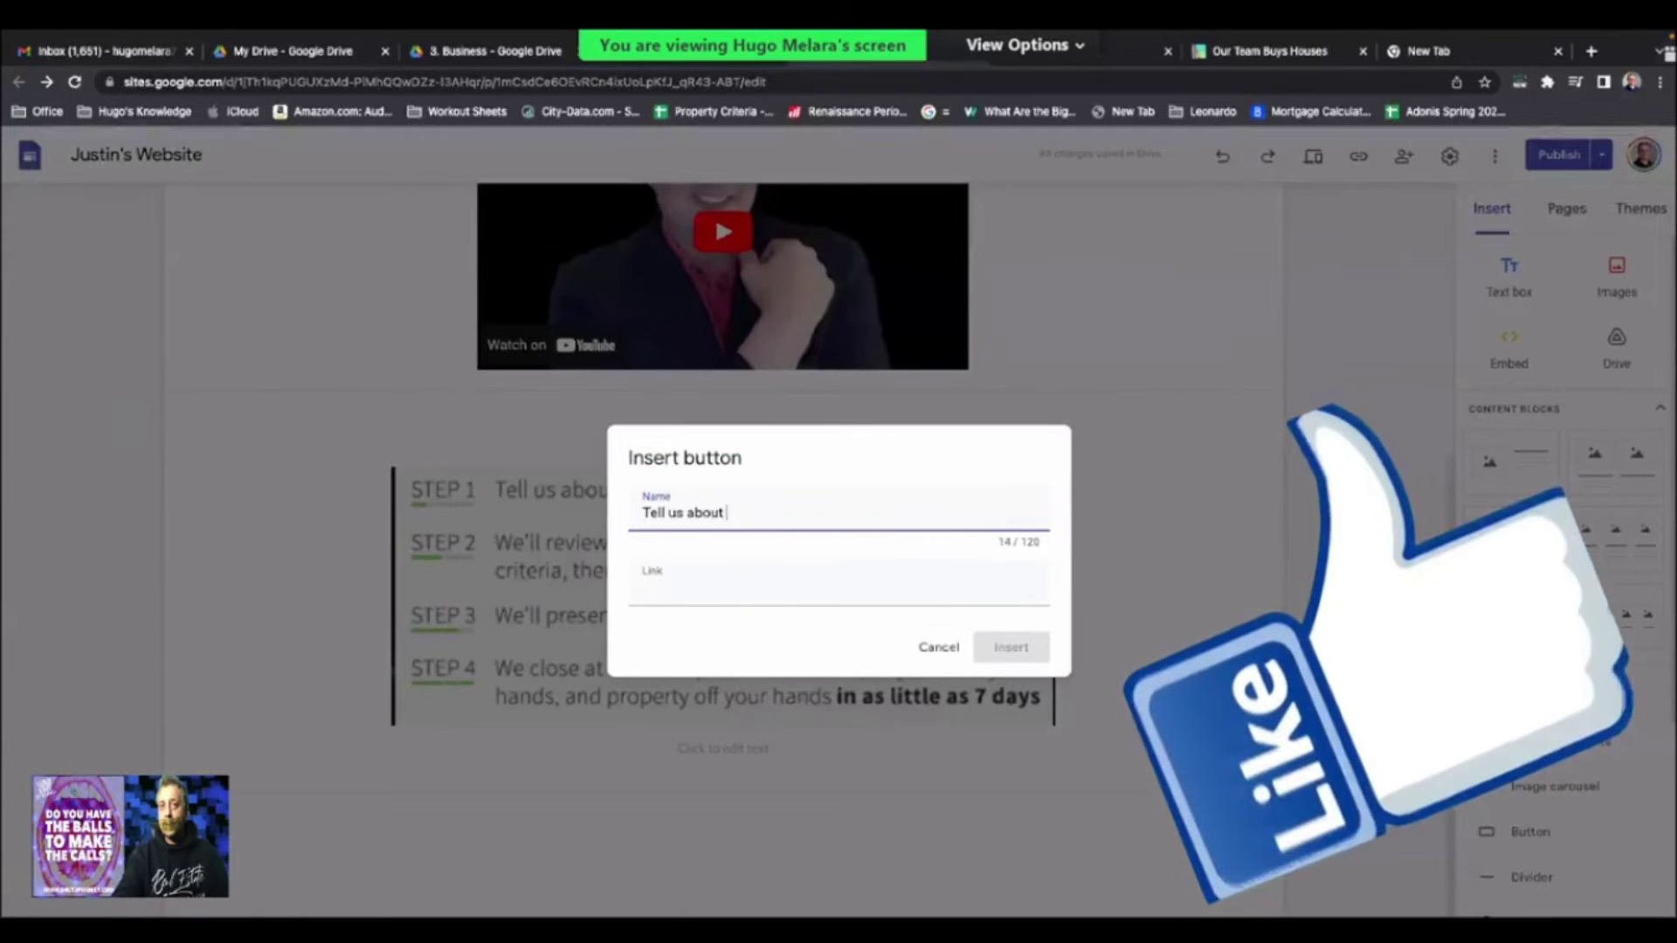
pyautogui.write('perty')
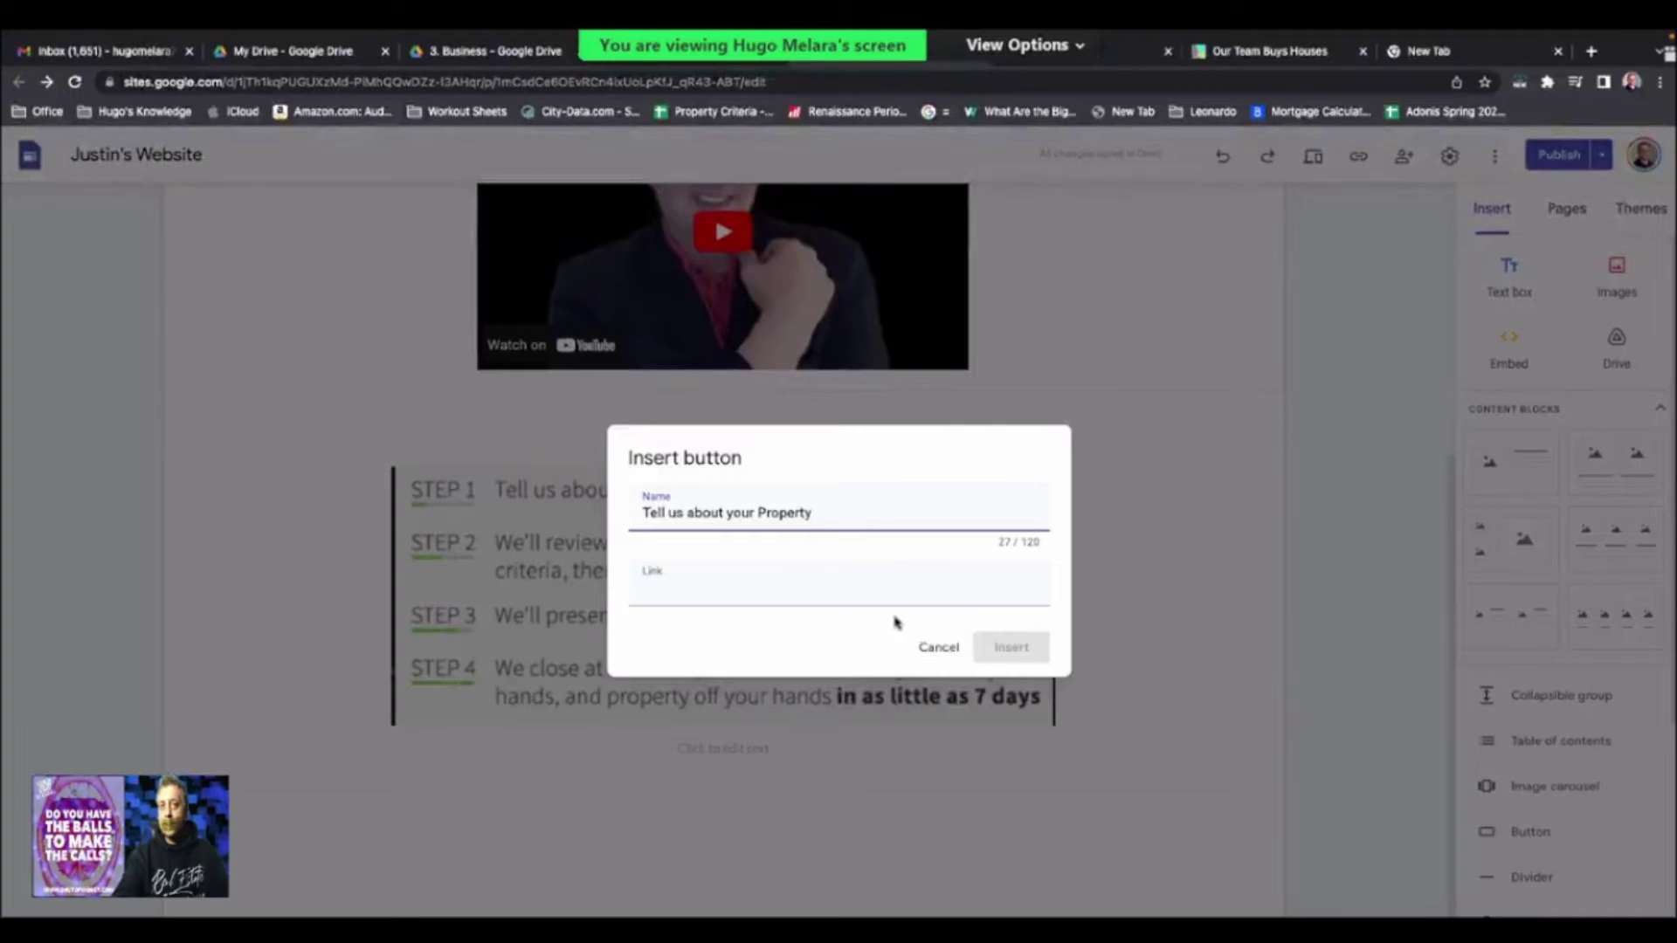
pyautogui.click(867, 594)
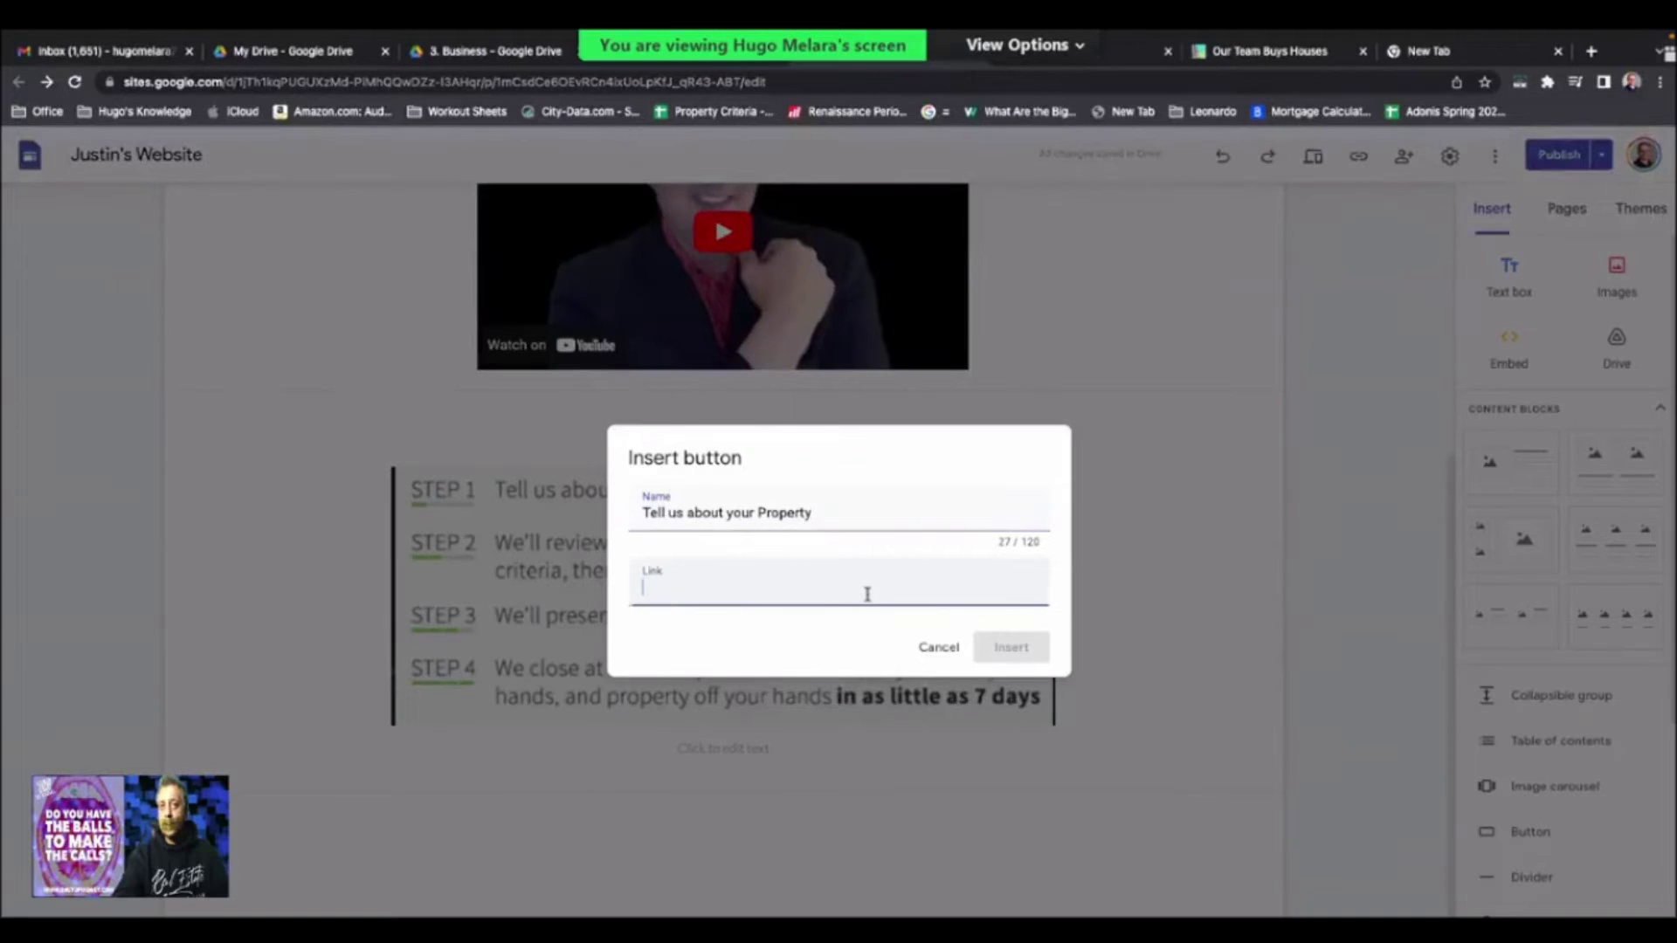
pyautogui.write('https://forms.gle/YXT3XcVmJCoceYBt6')
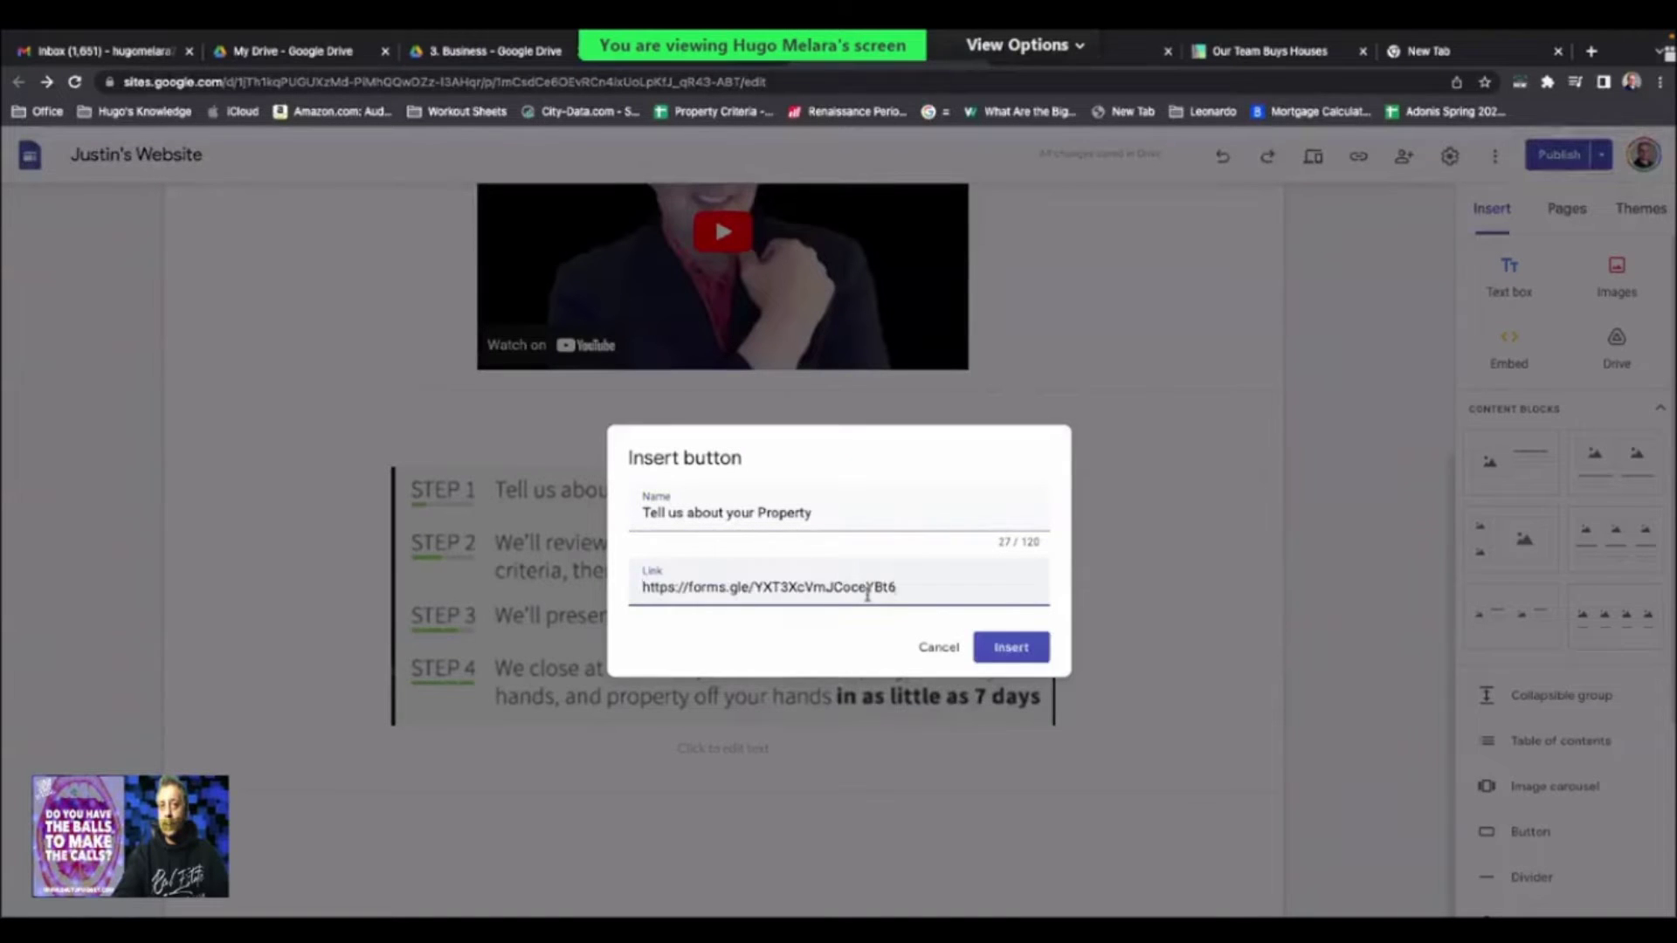
pyautogui.click(1003, 649)
# - Drag the new button into place just below the STEP 4 graphic
pyautogui.moveTo(251, 748); pyautogui.dragTo(689, 665)
pyautogui.moveTo(305, 438); pyautogui.dragTo(626, 728)
pyautogui.click(808, 815)
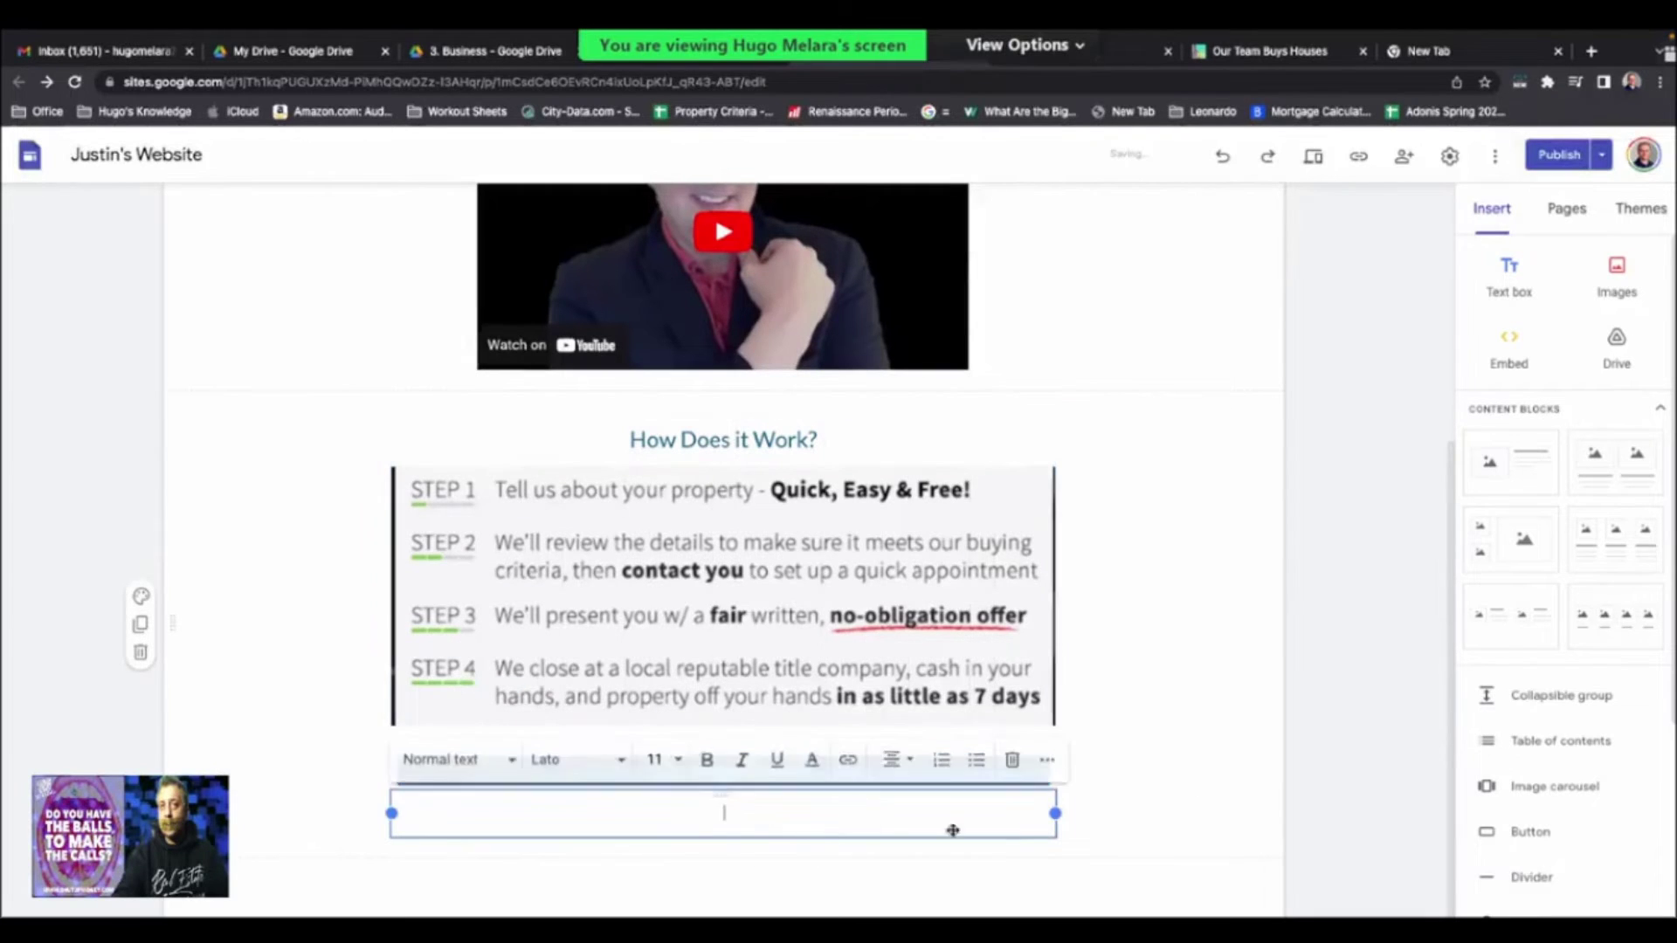
pyautogui.click(1013, 763)
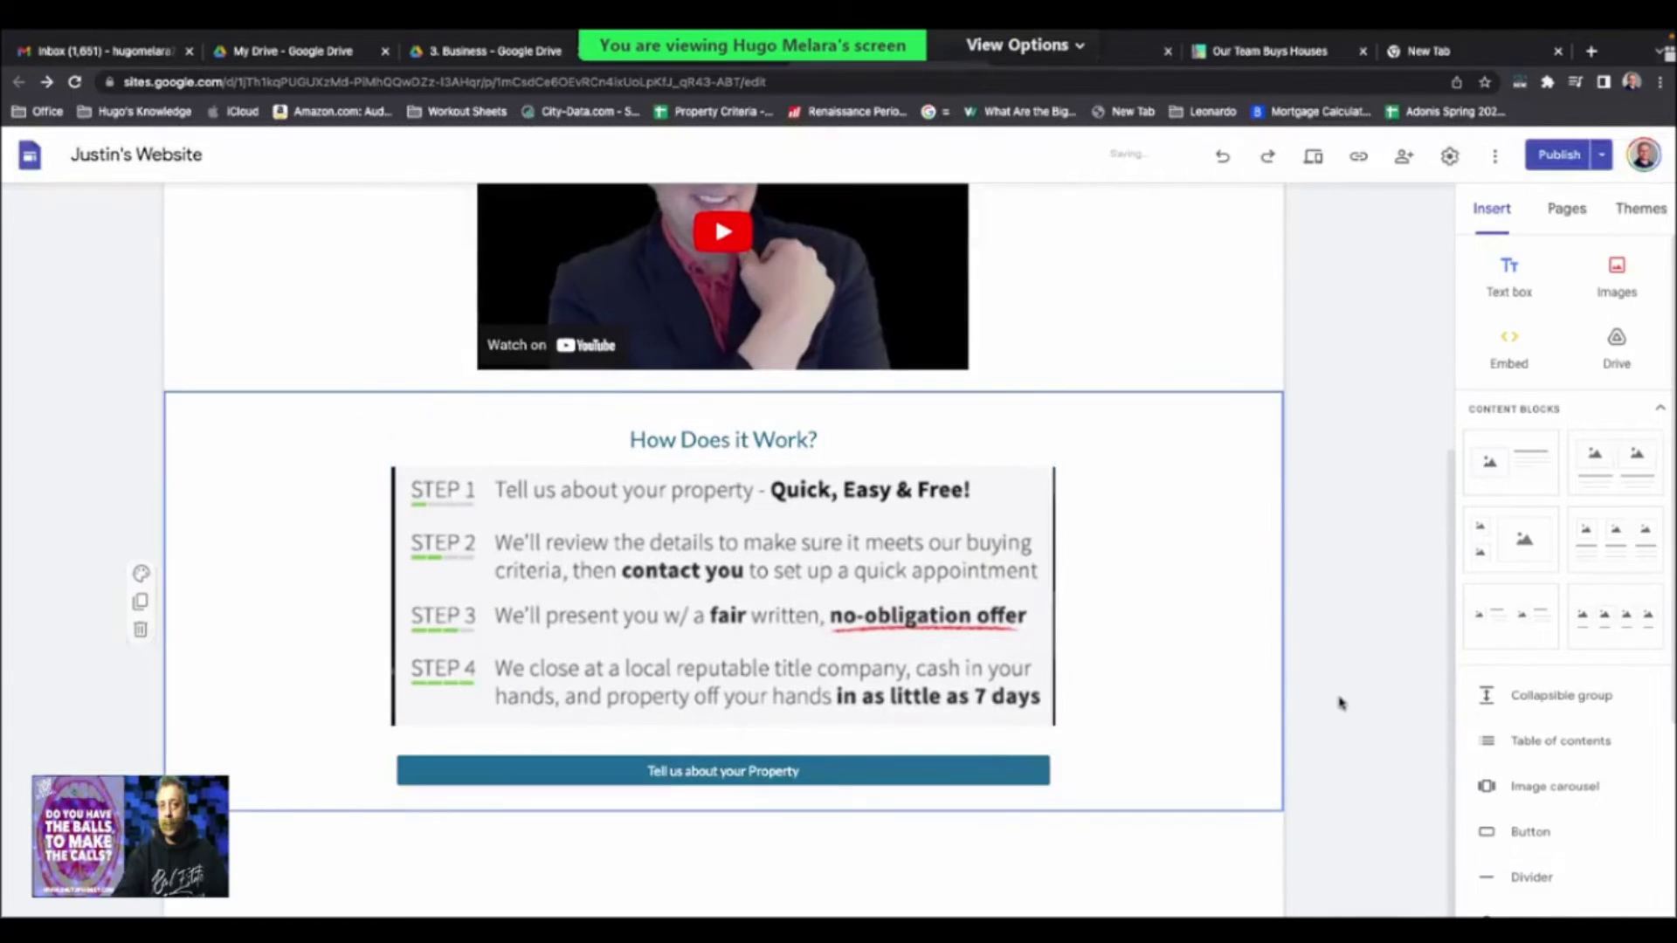
# - Publish the reviewed changes to Justin's Website
pyautogui.click(1543, 157)
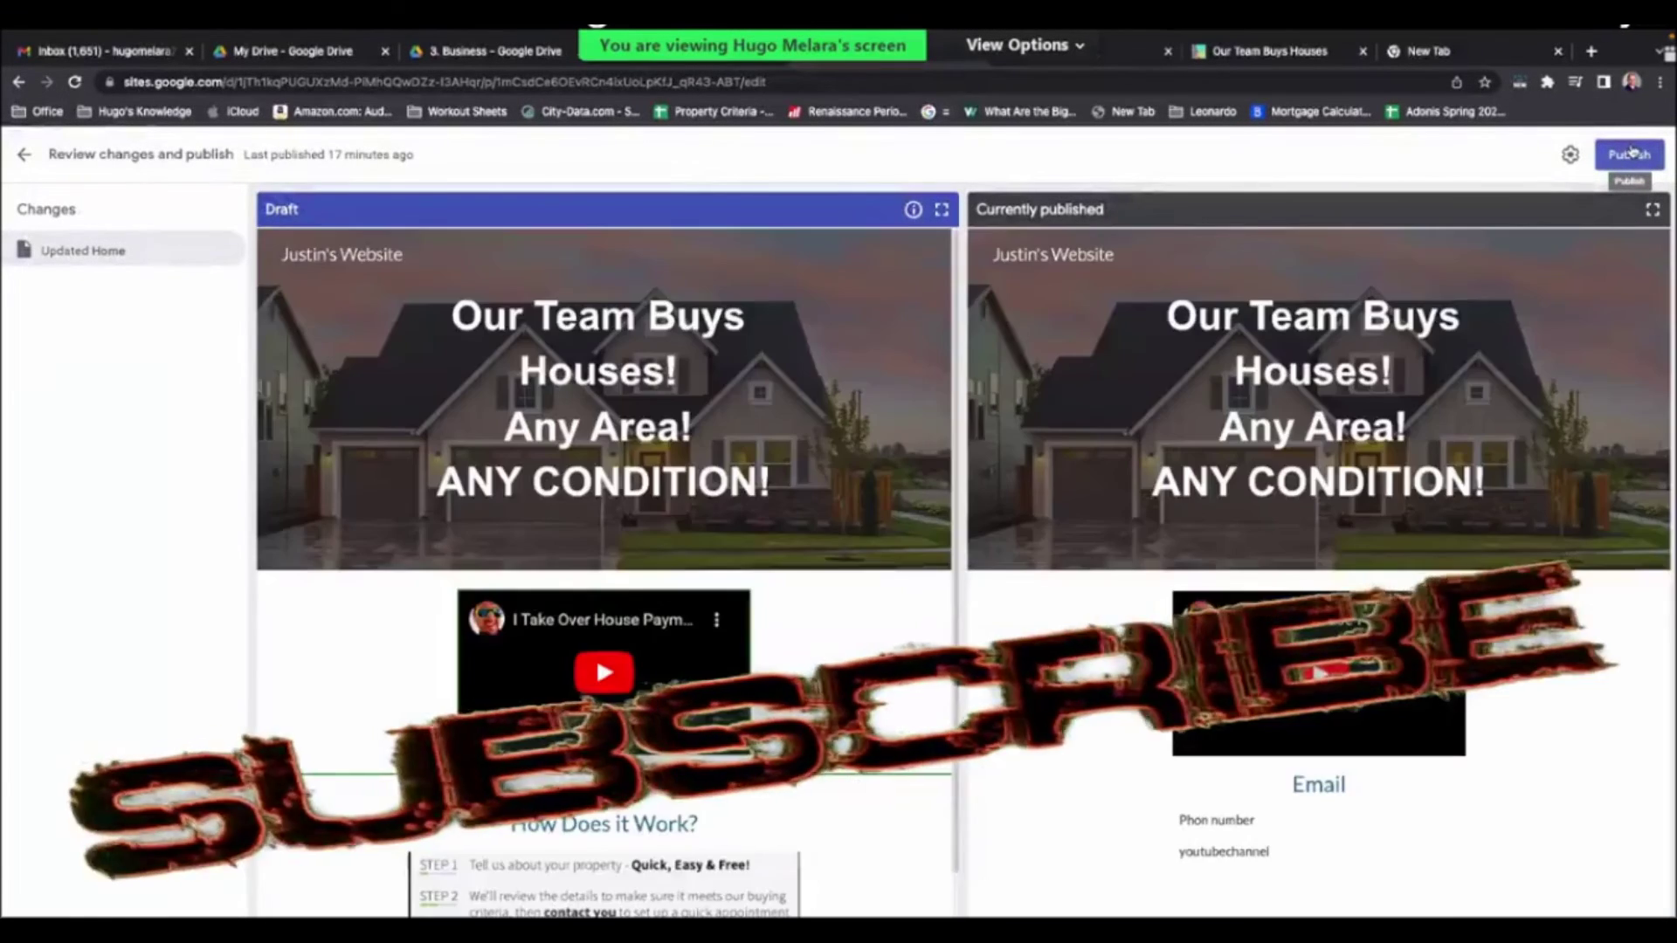
pyautogui.click(1630, 154)
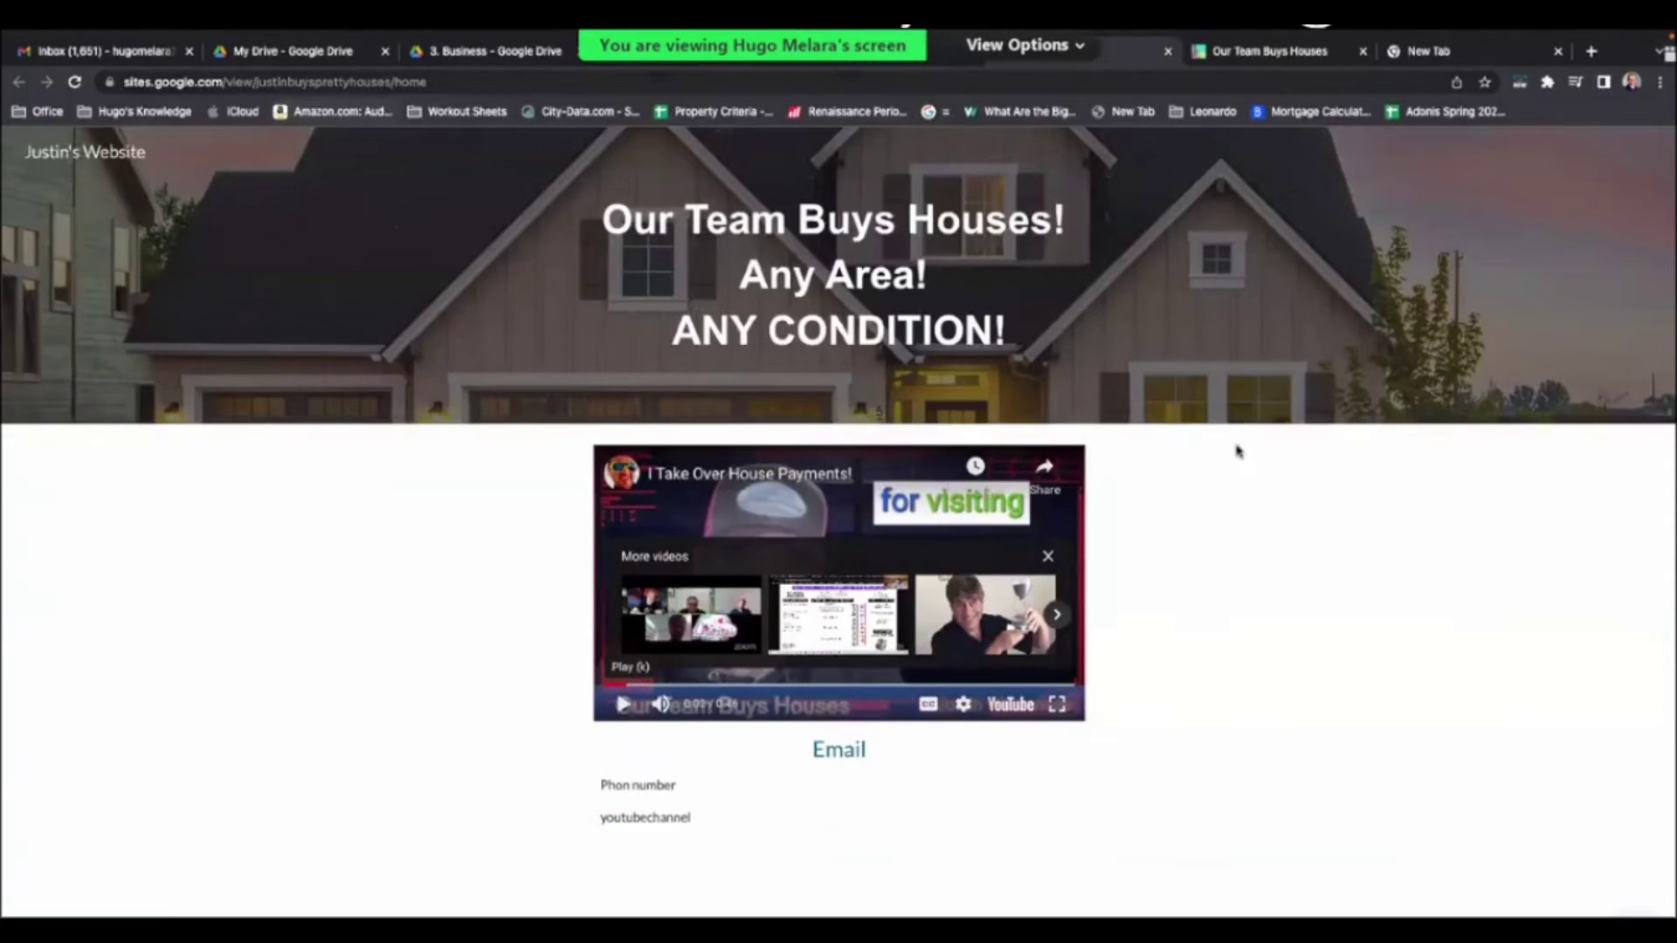
# - Load the published site's address in a new incognito Chrome window
pyautogui.hotkey('ctrl', 'l')
pyautogui.hotkey('ctrl', 'c')
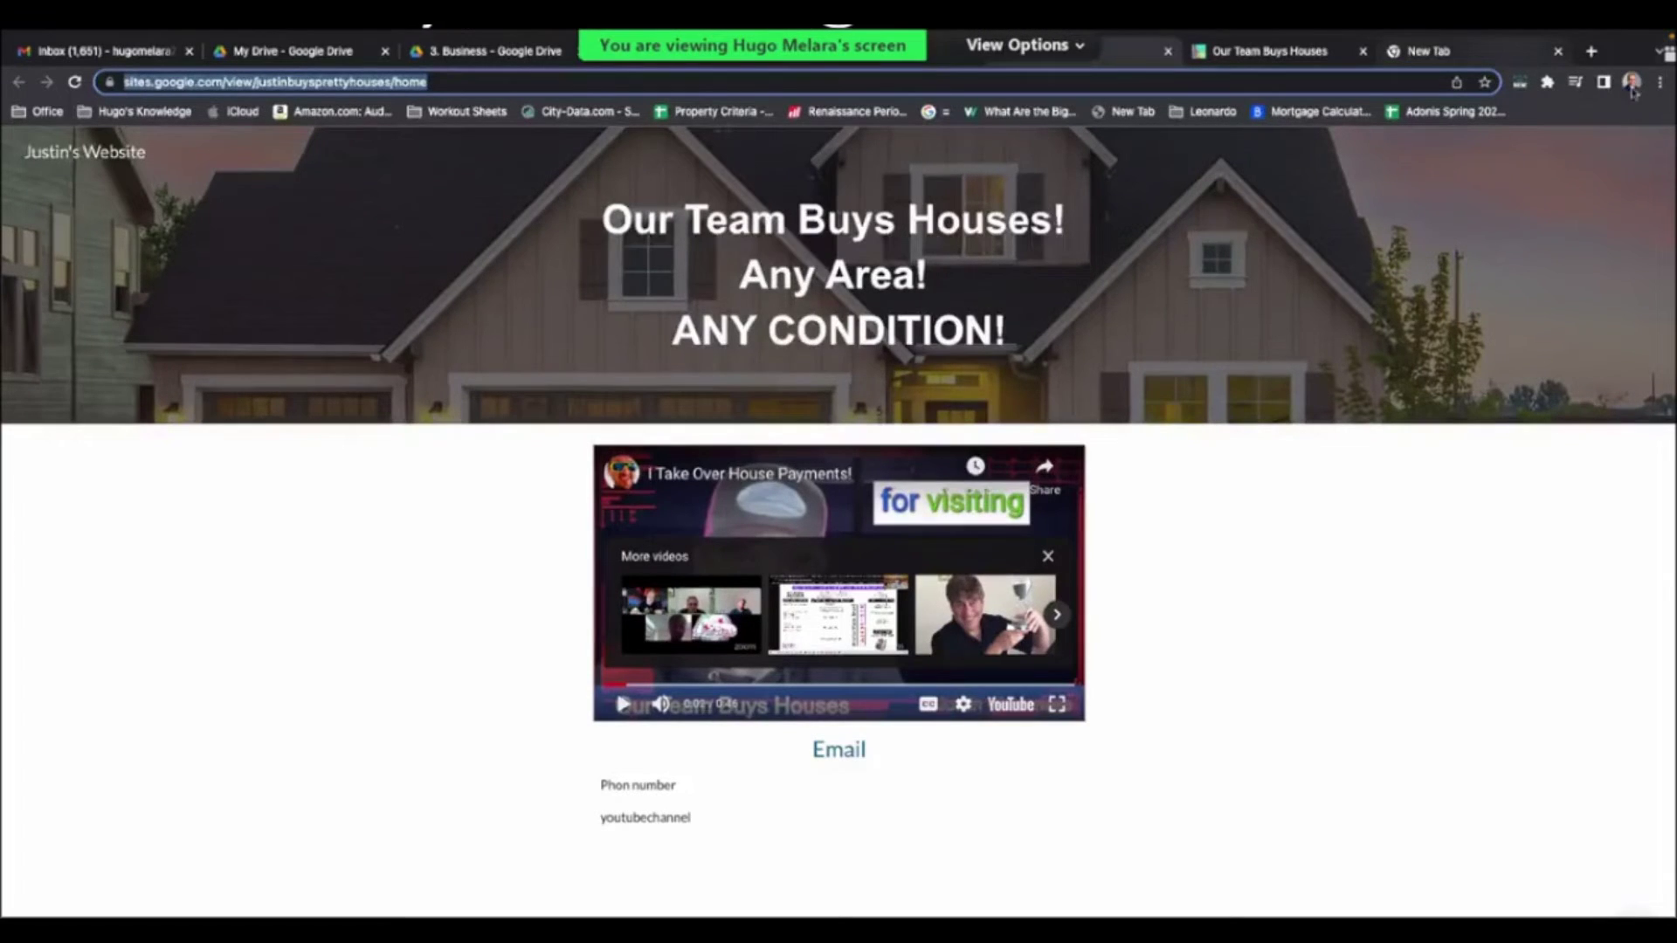
pyautogui.click(1659, 83)
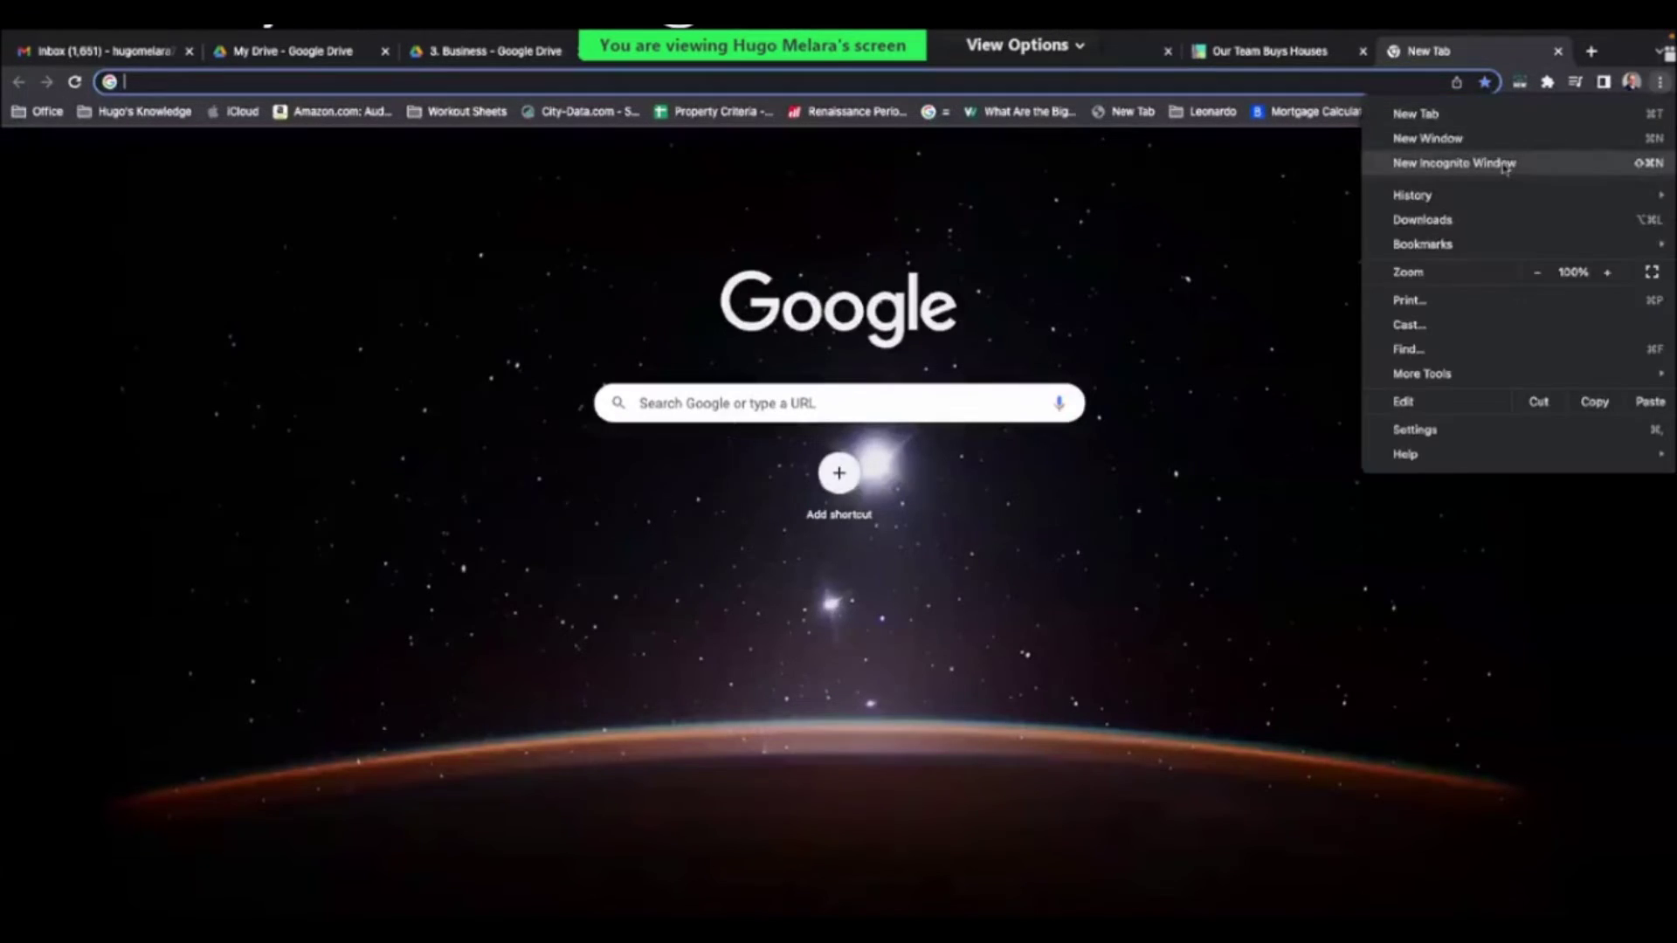
pyautogui.click(1508, 164)
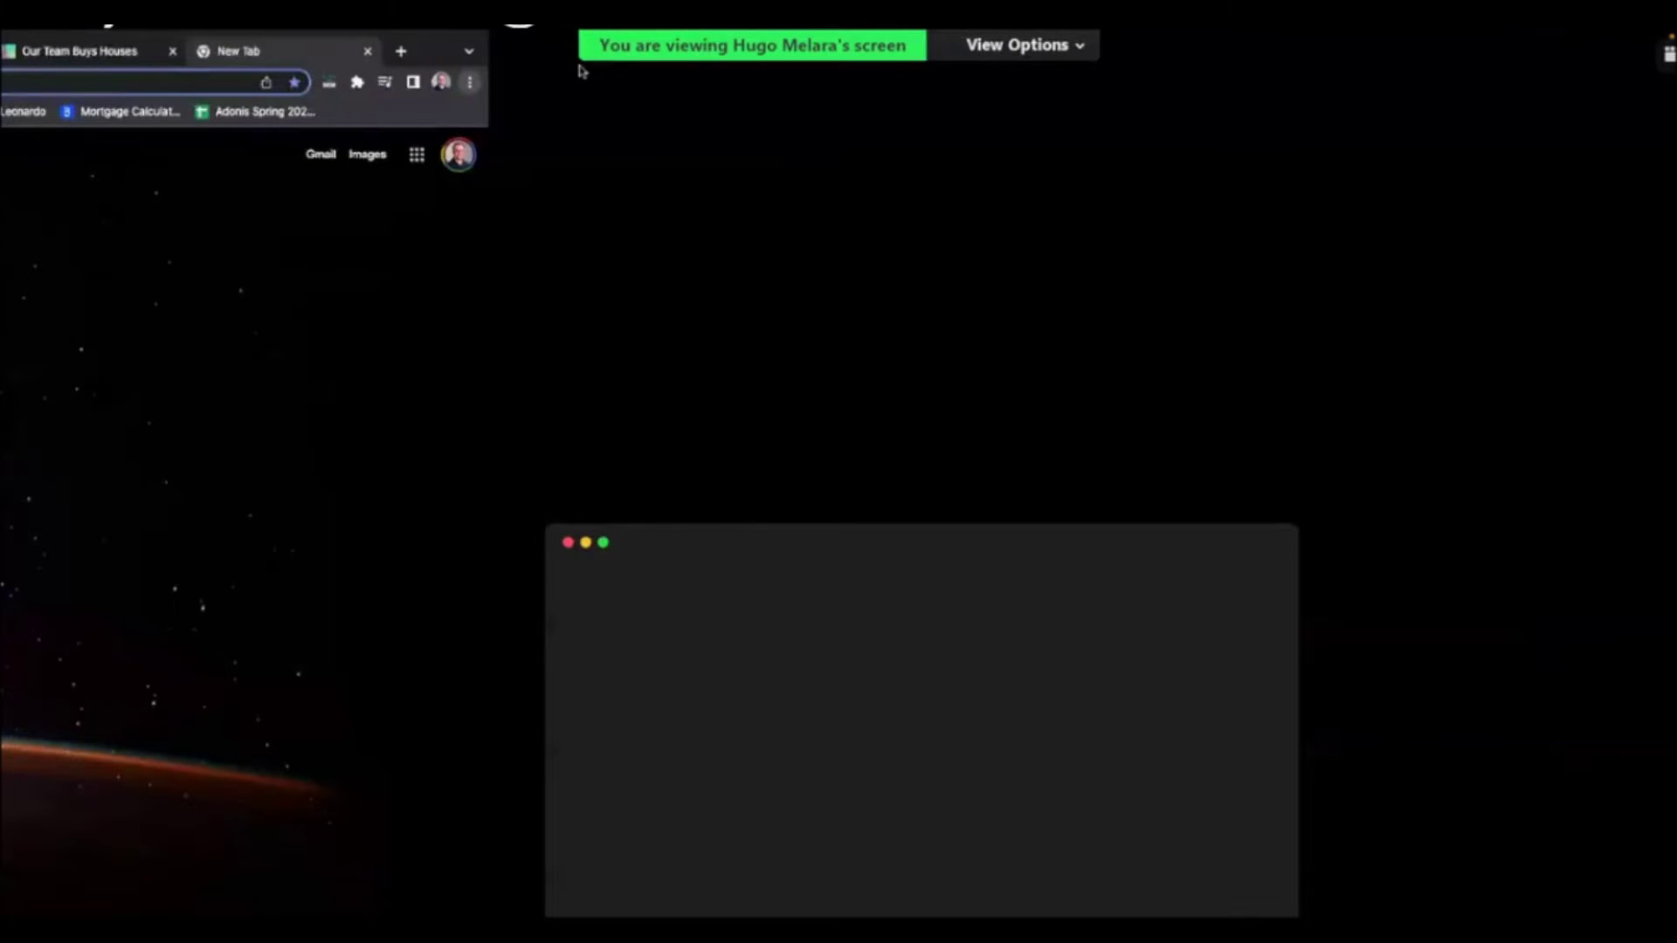
pyautogui.hotkey('ctrl', 'v')
pyautogui.press('Return')
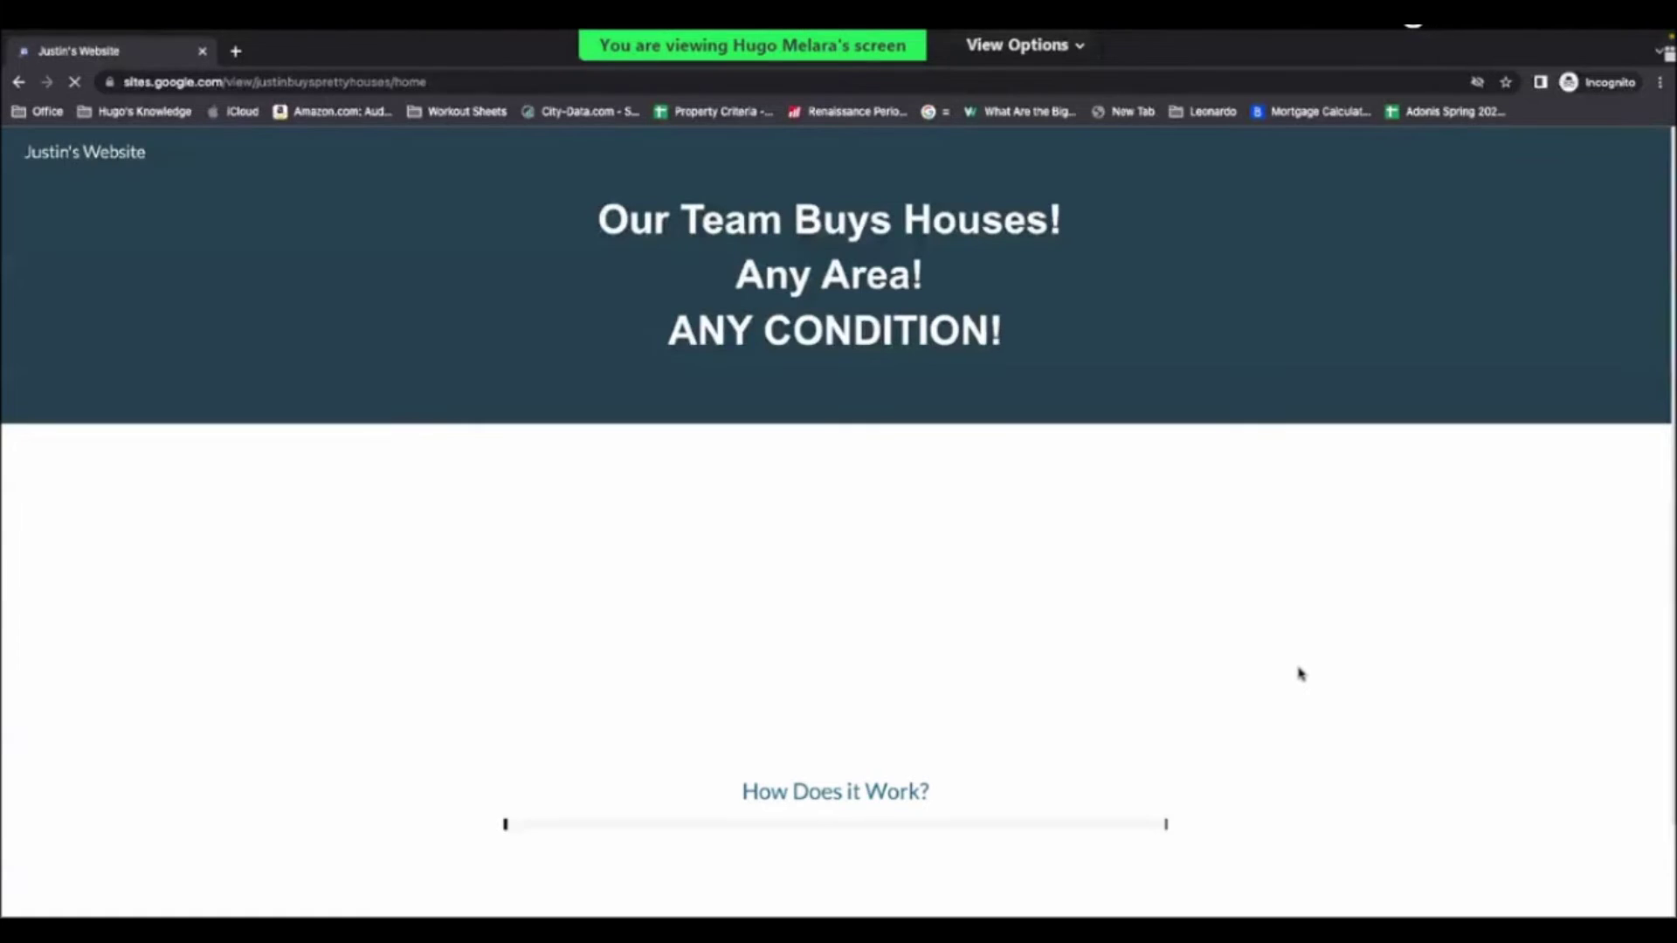
# - Scroll through the live page to review the How Does it Work steps
pyautogui.scroll(-2, 1307, 645)
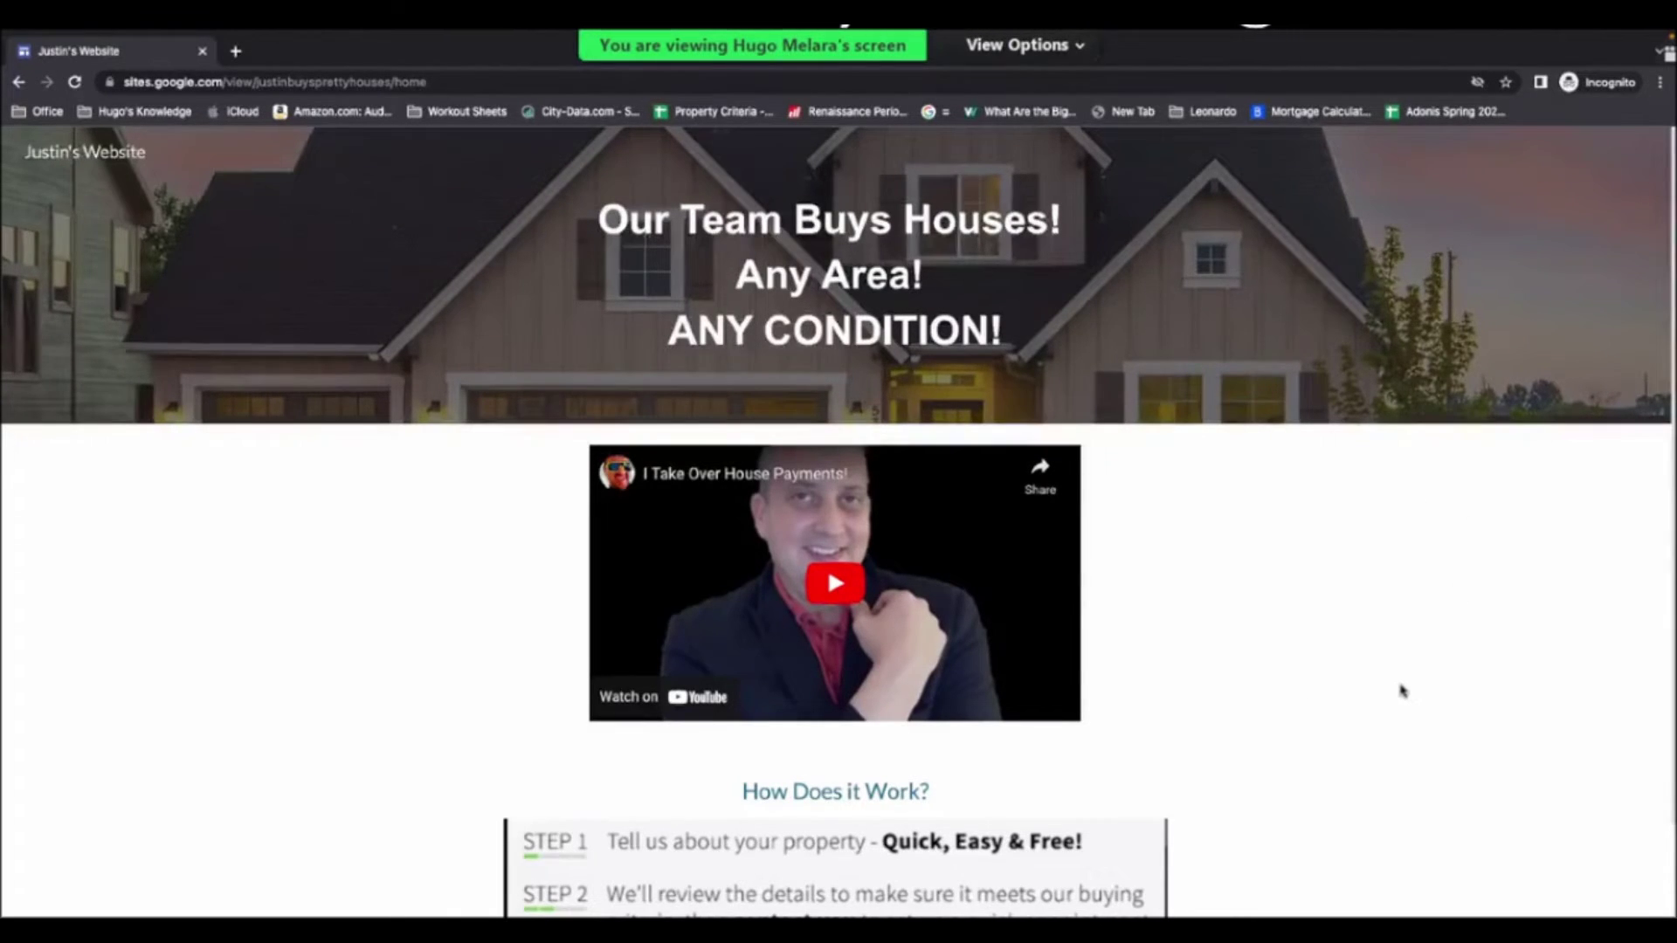
pyautogui.scroll(-2, 1401, 692)
pyautogui.scroll(2, 1402, 692)
pyautogui.scroll(-2, 1179, 478)
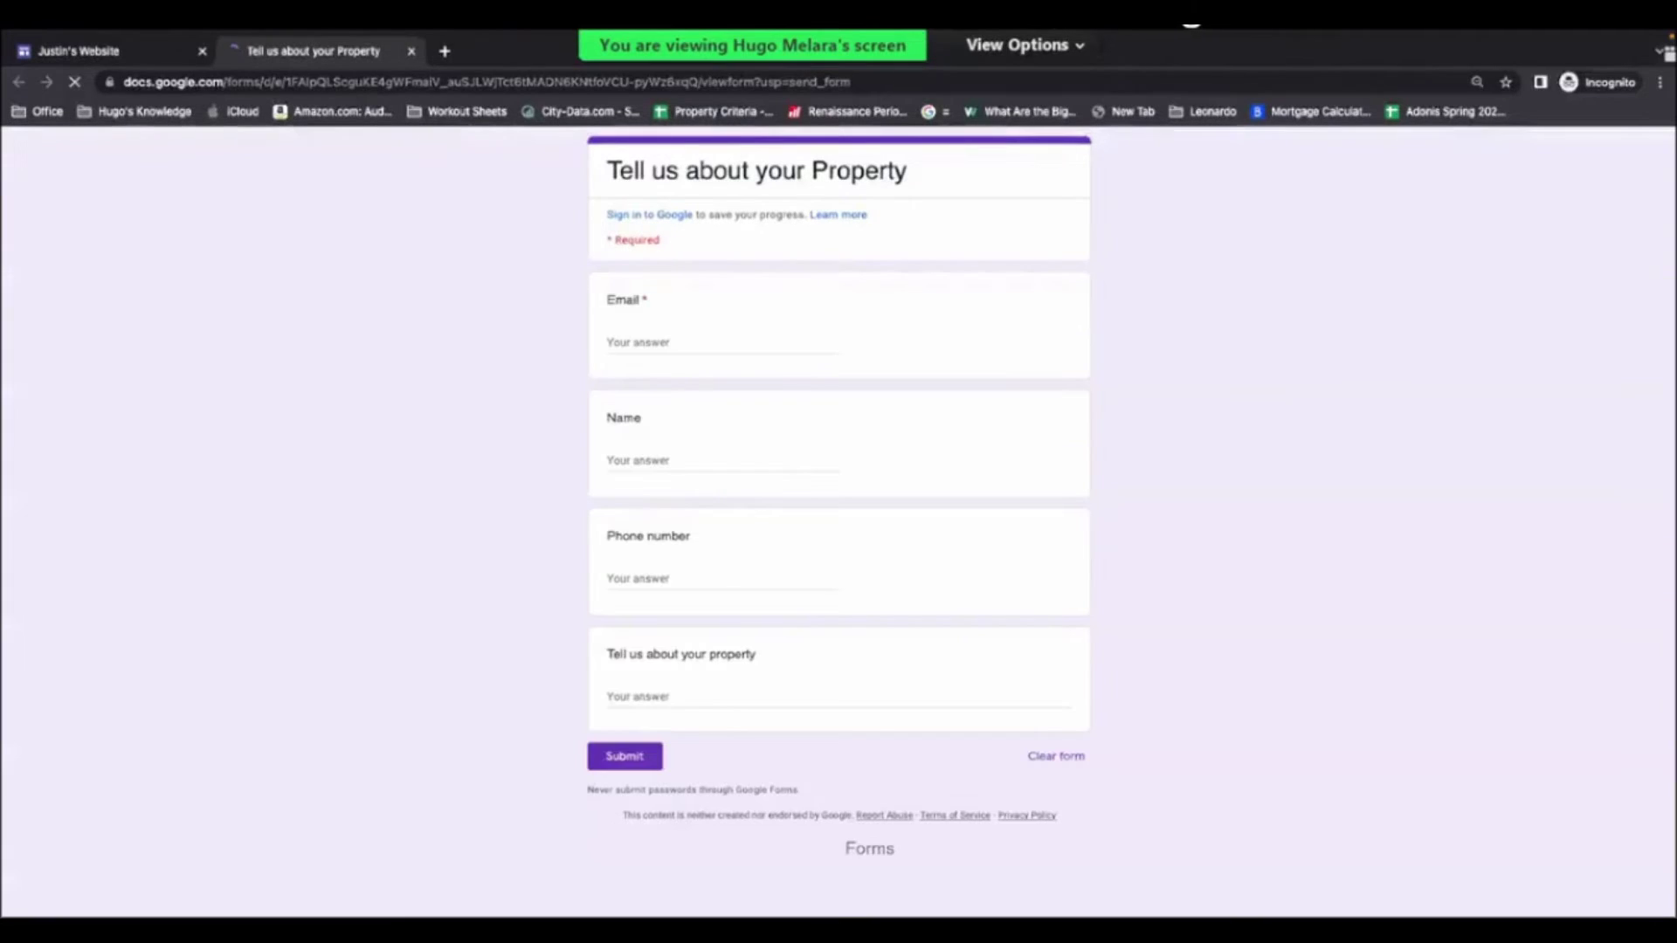
# - Fill in the contact's e-mail address, name and phone number on the form
pyautogui.click(702, 339)
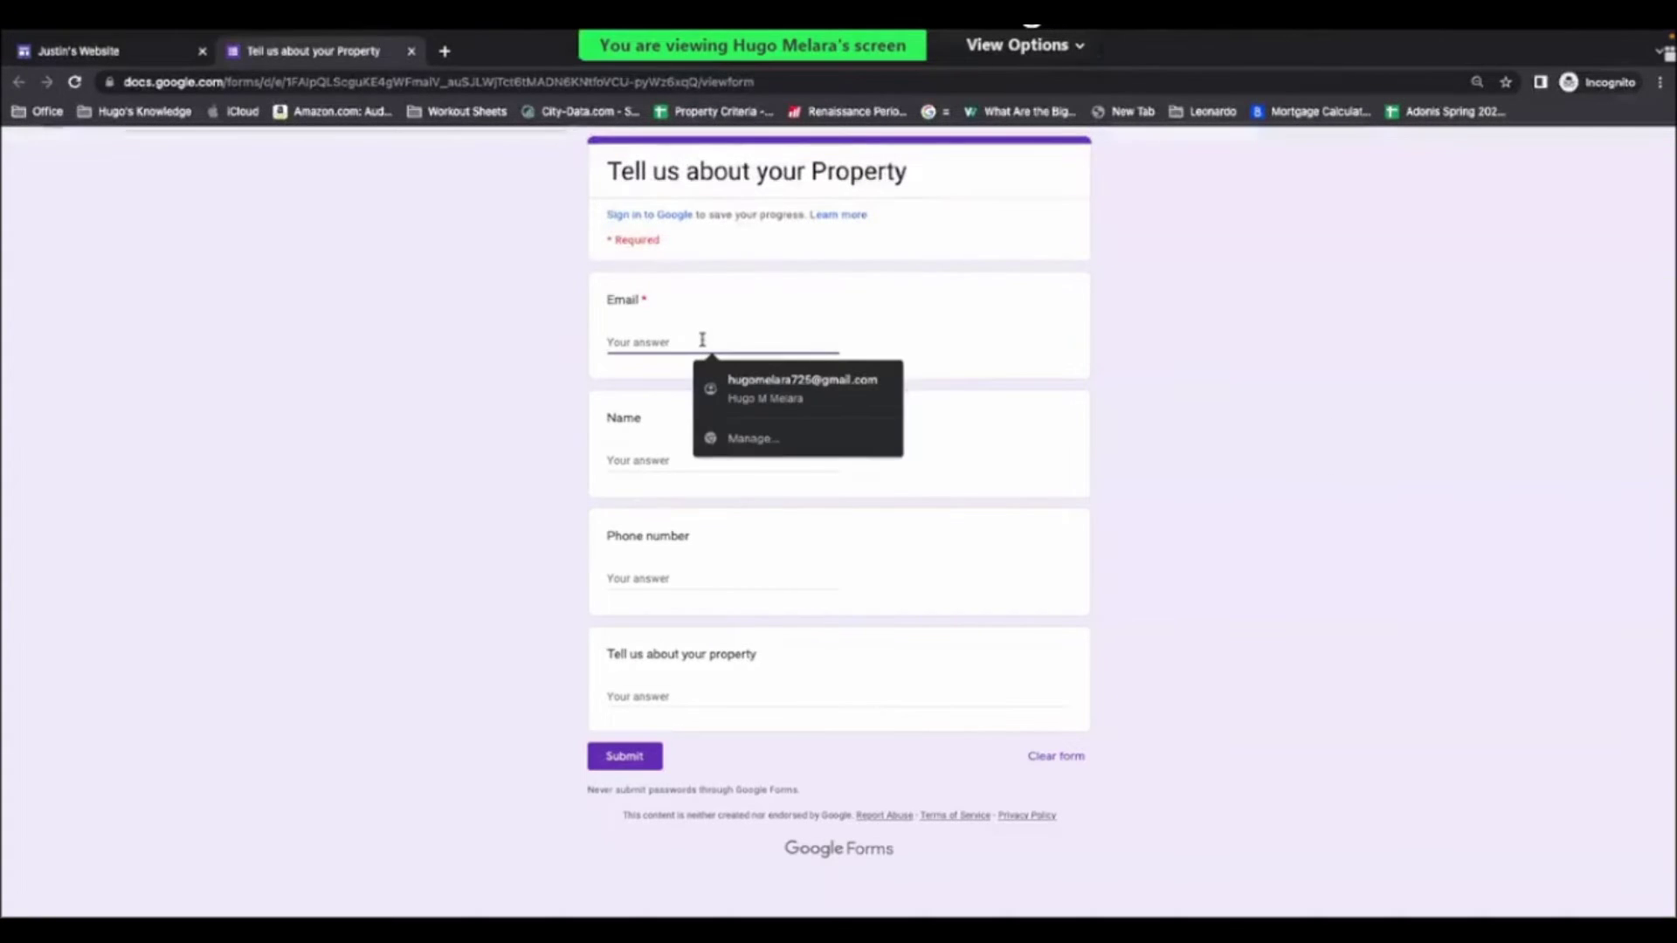
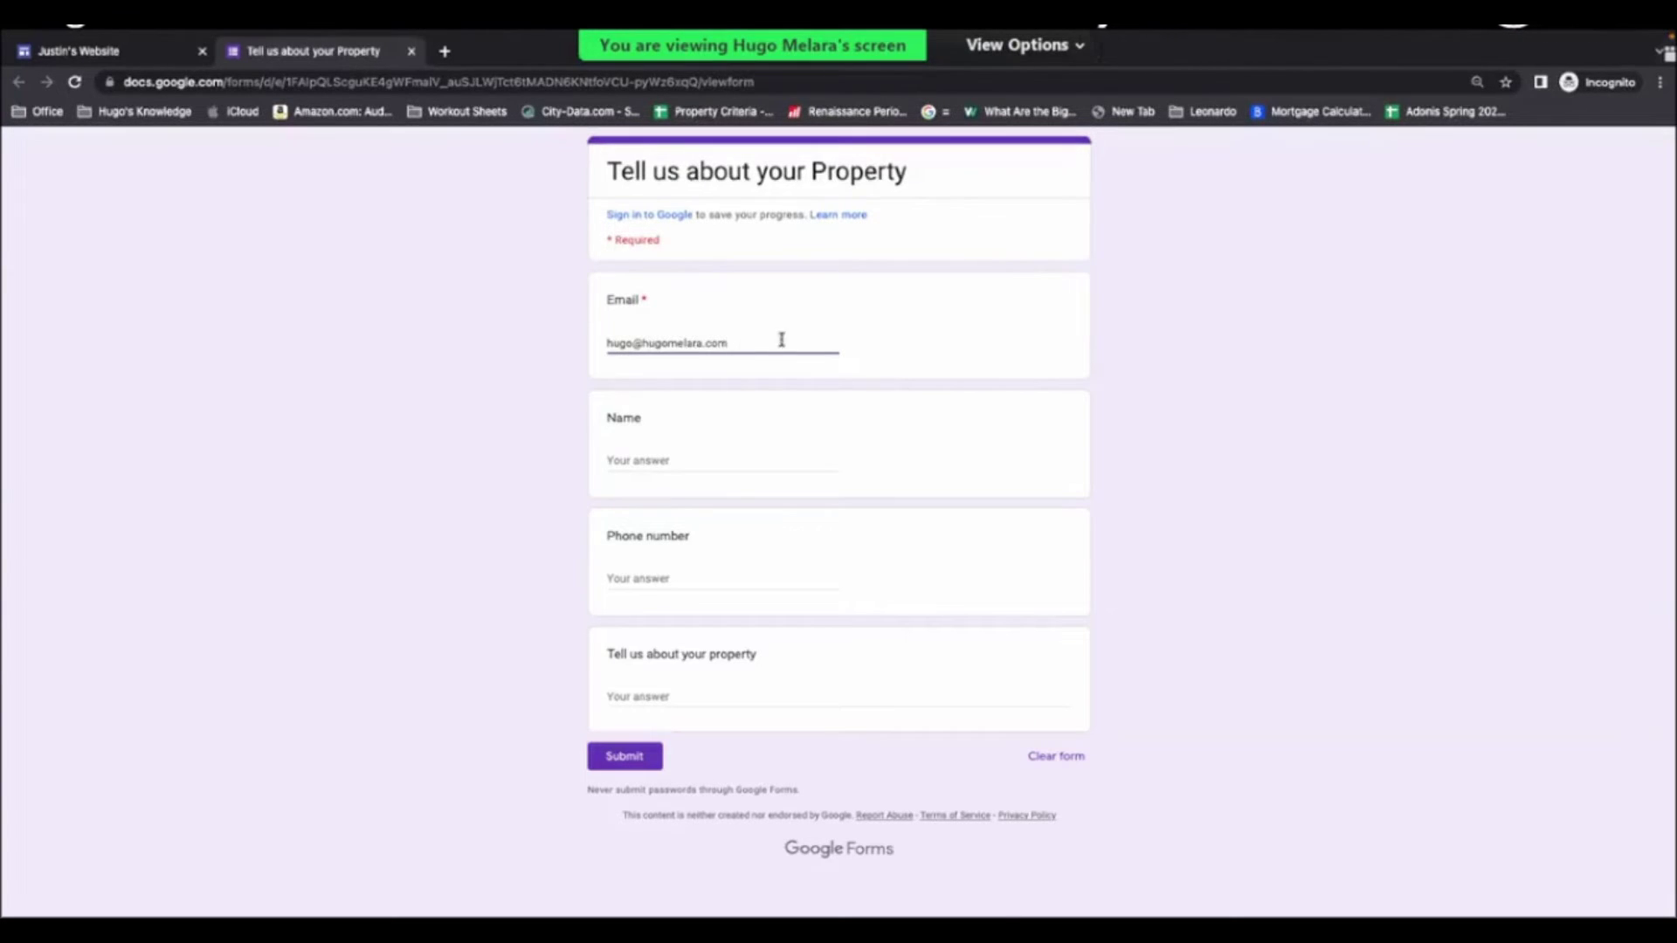
pyautogui.click(696, 460)
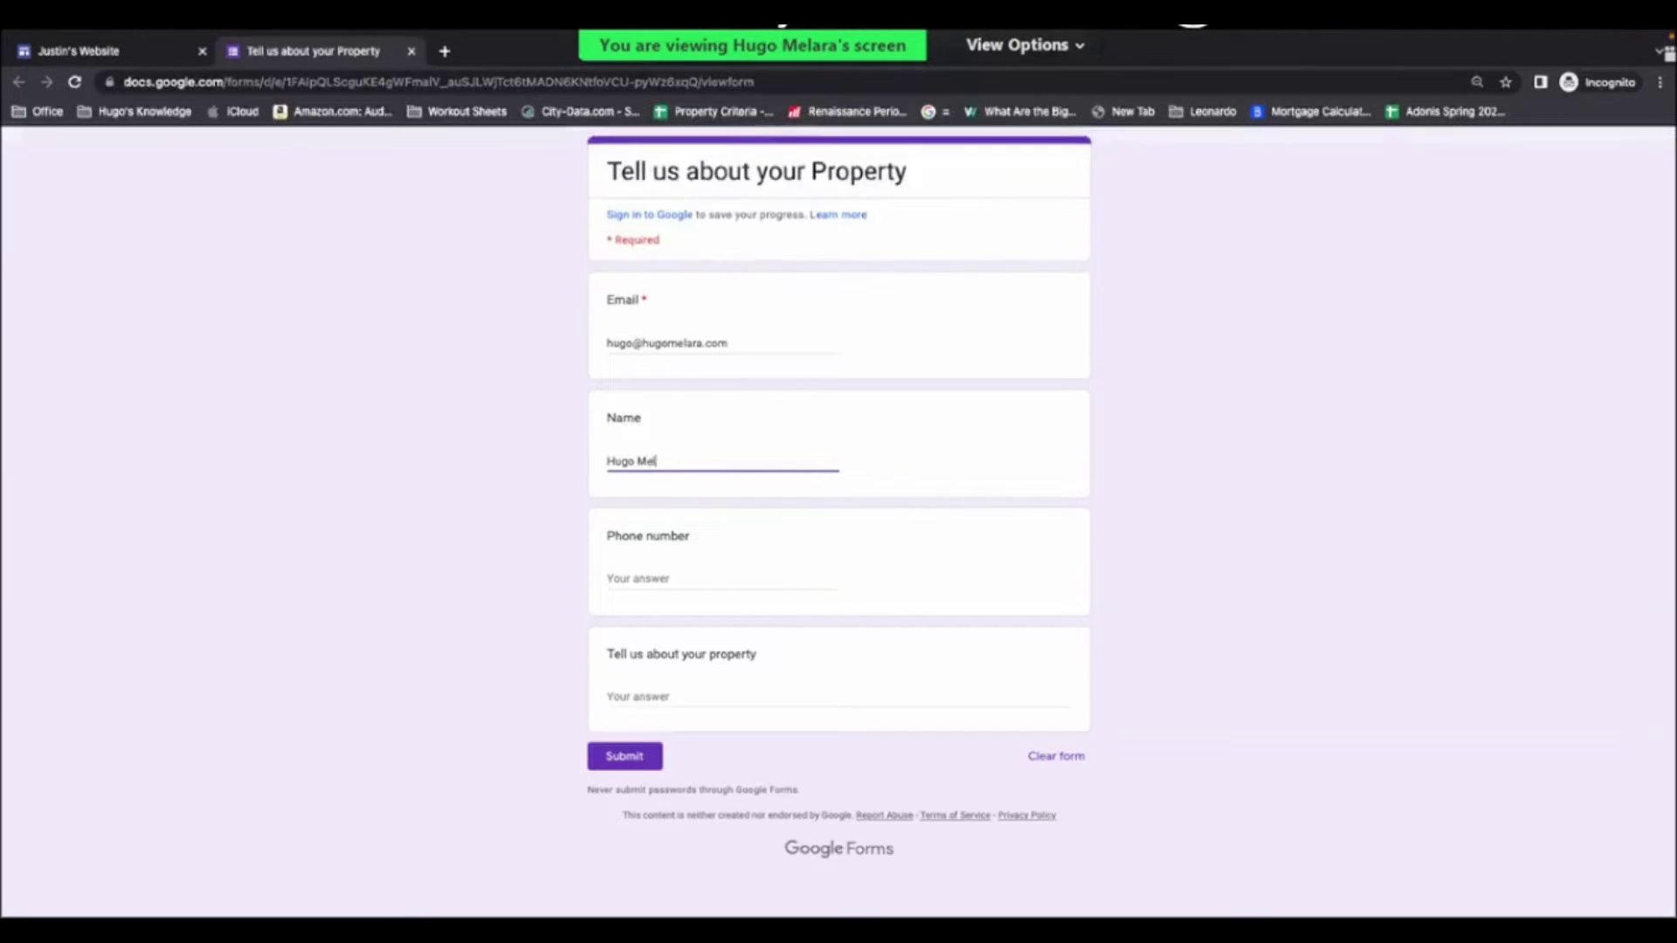
pyautogui.click(637, 578)
pyautogui.write('44')
pyautogui.press('BackSpace')
pyautogui.press('BackSpace')
pyautogui.press('BackSpace')
pyautogui.press('BackSpace')
pyautogui.press('BackSpace')
pyautogui.press('BackSpace')
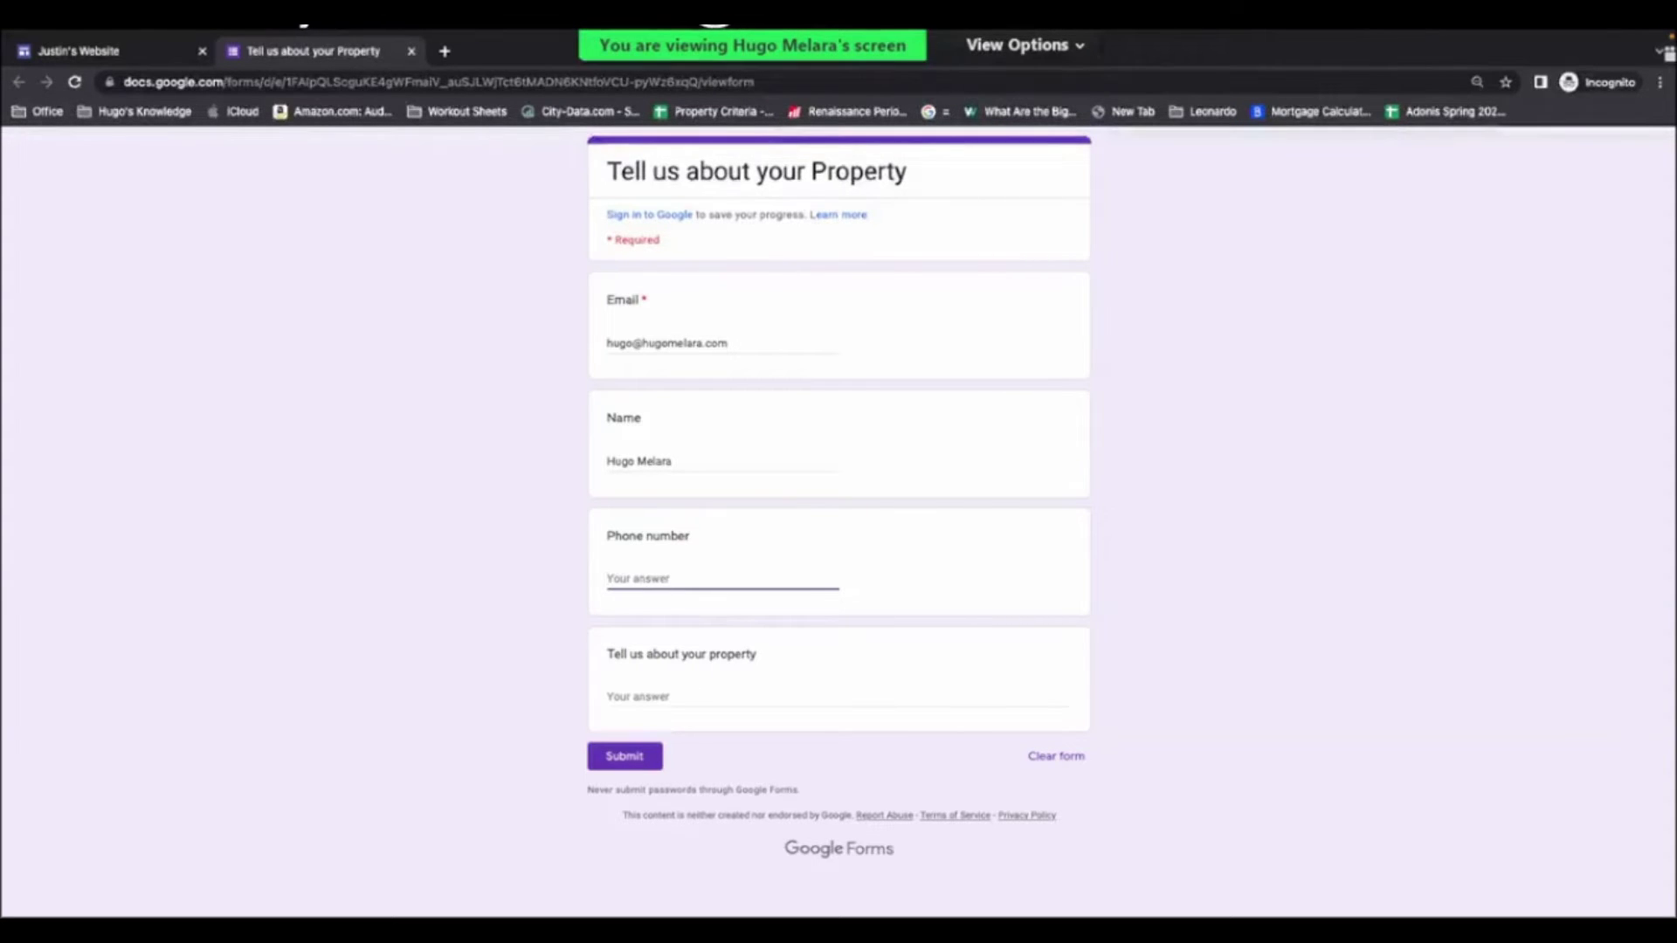
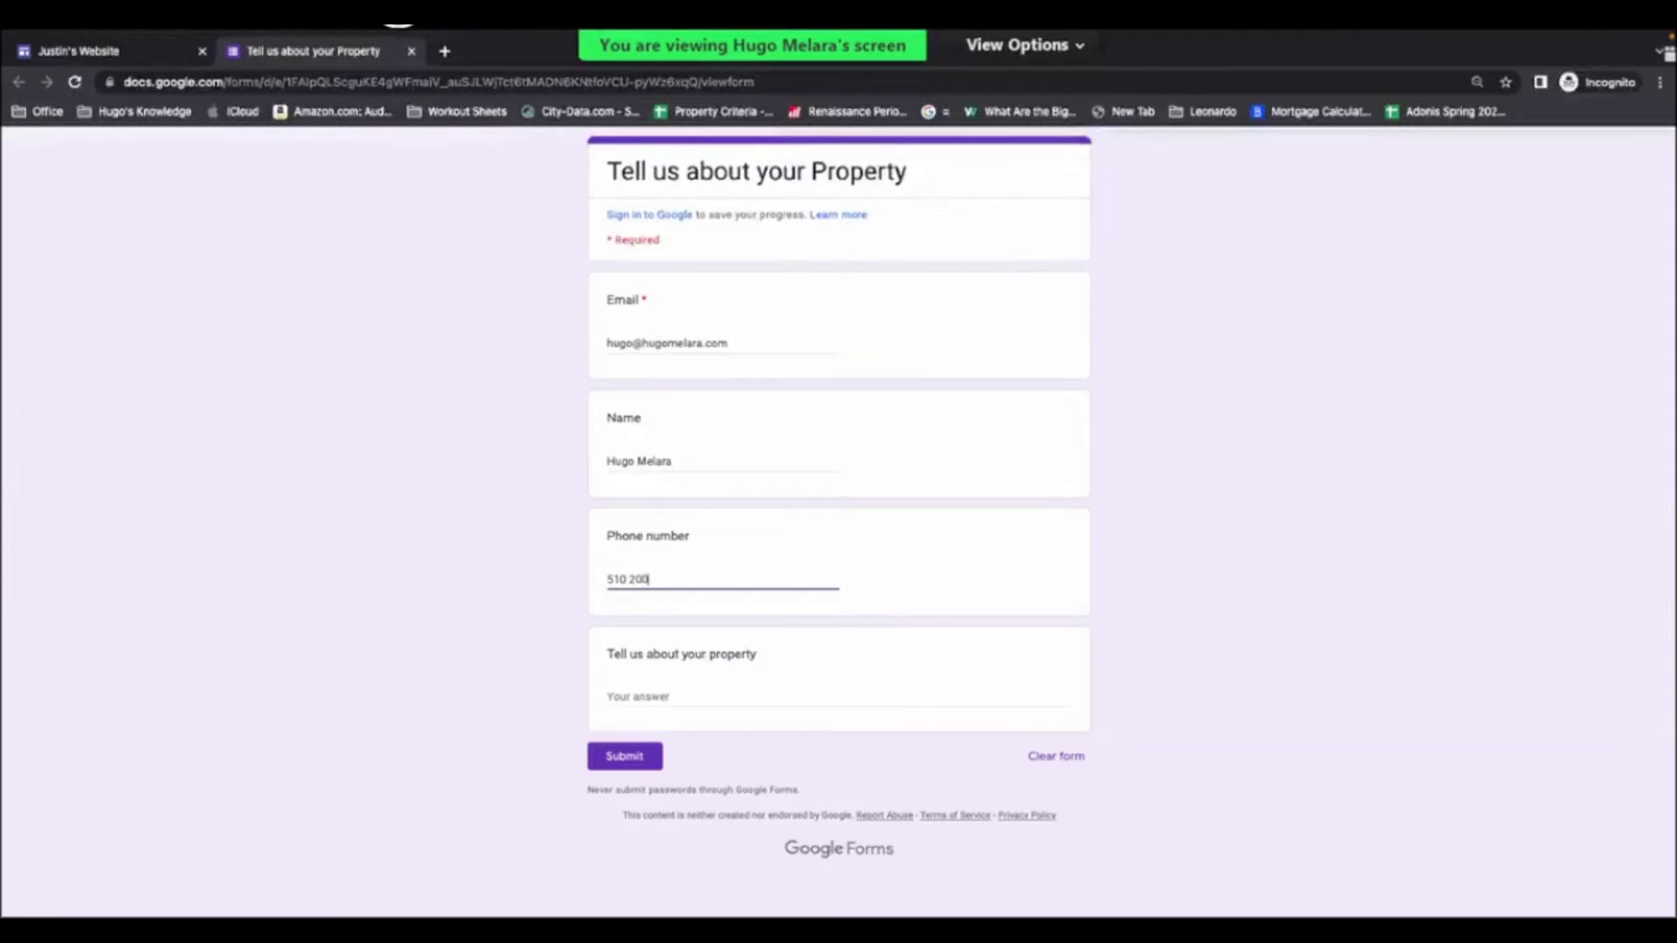
# - Describe the property ('Great conditions but I have to move as soon as Possible!...') and submit
pyautogui.click(665, 691)
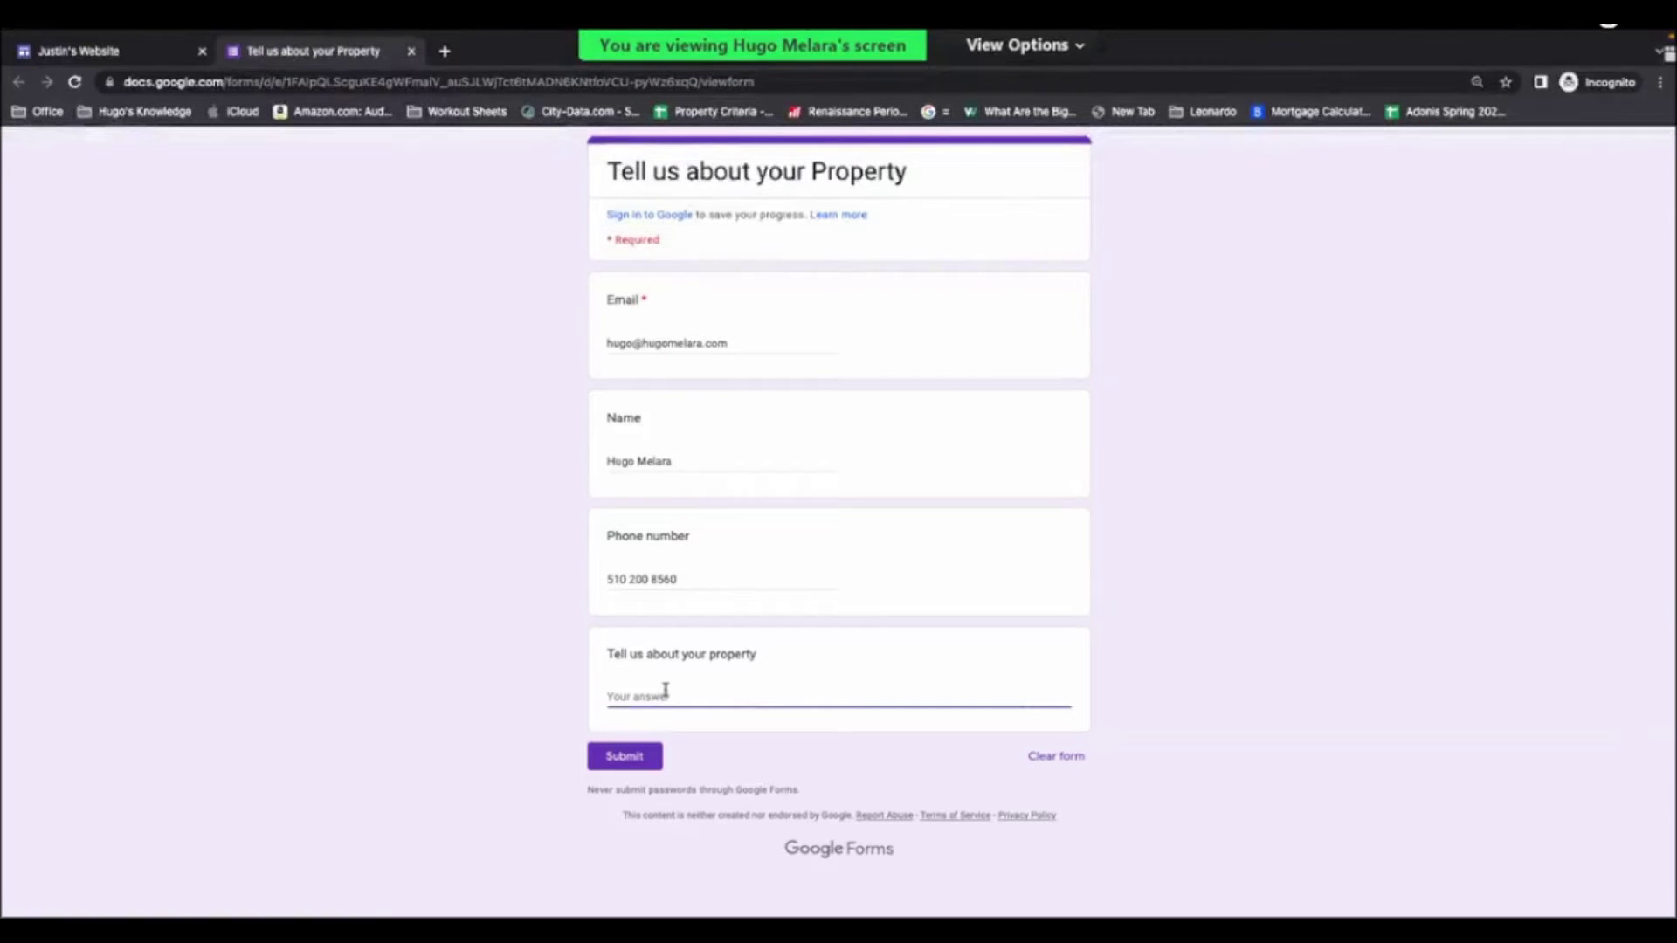
pyautogui.write('Great co')
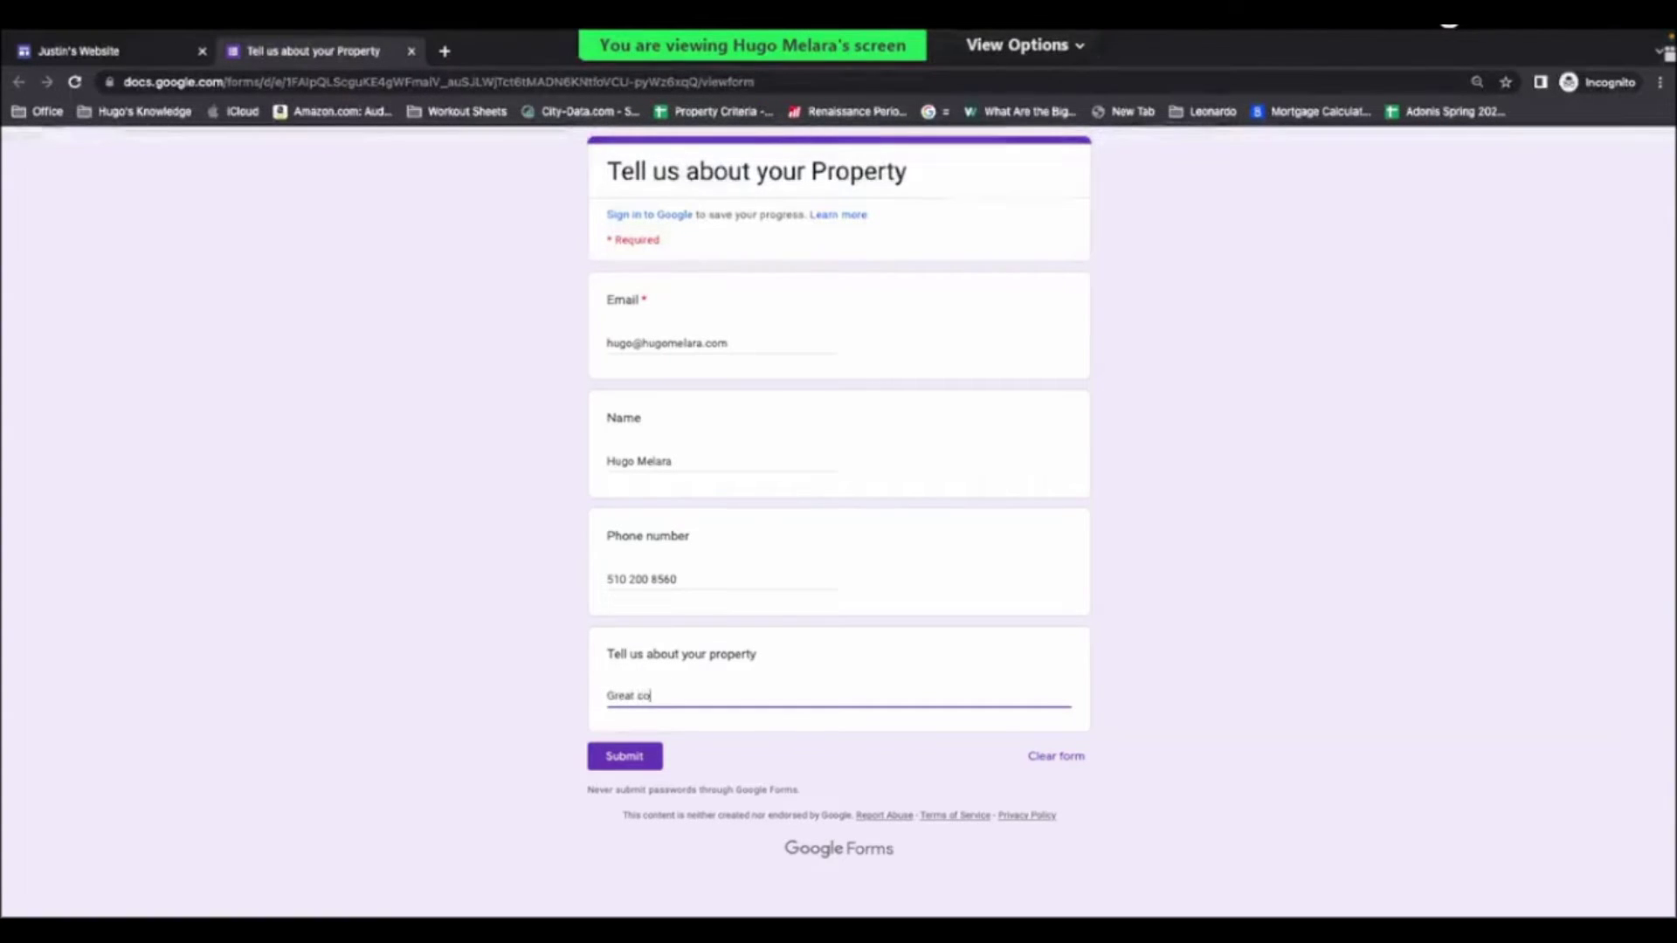
pyautogui.write('nditions but I h')
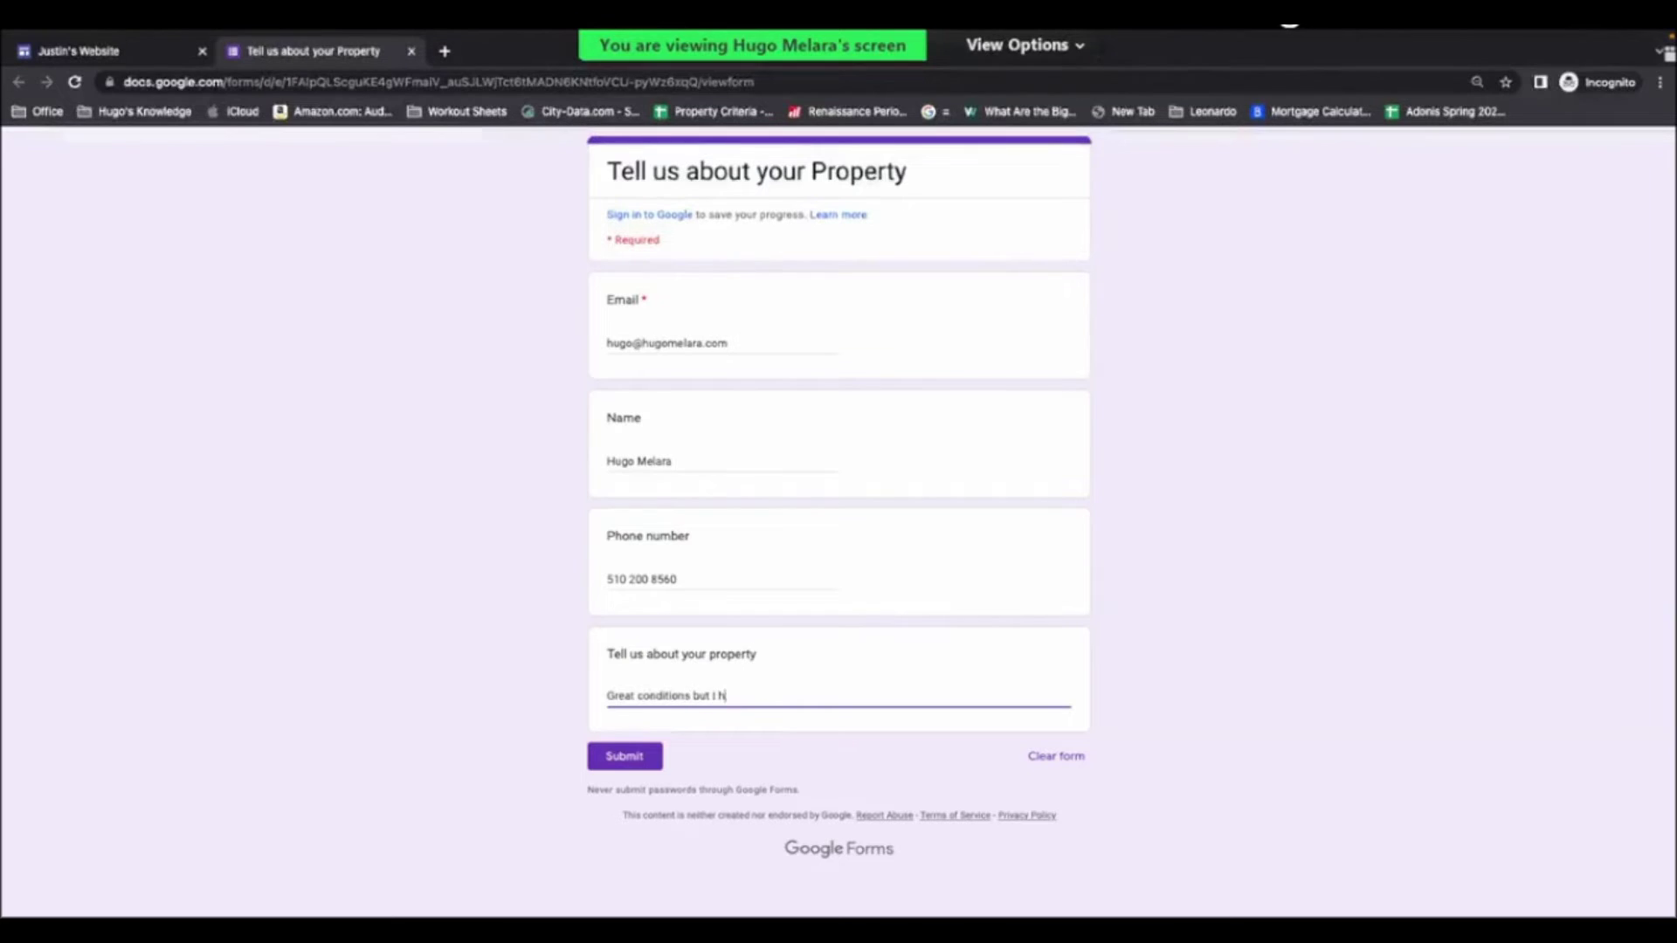
pyautogui.write('ave to ')
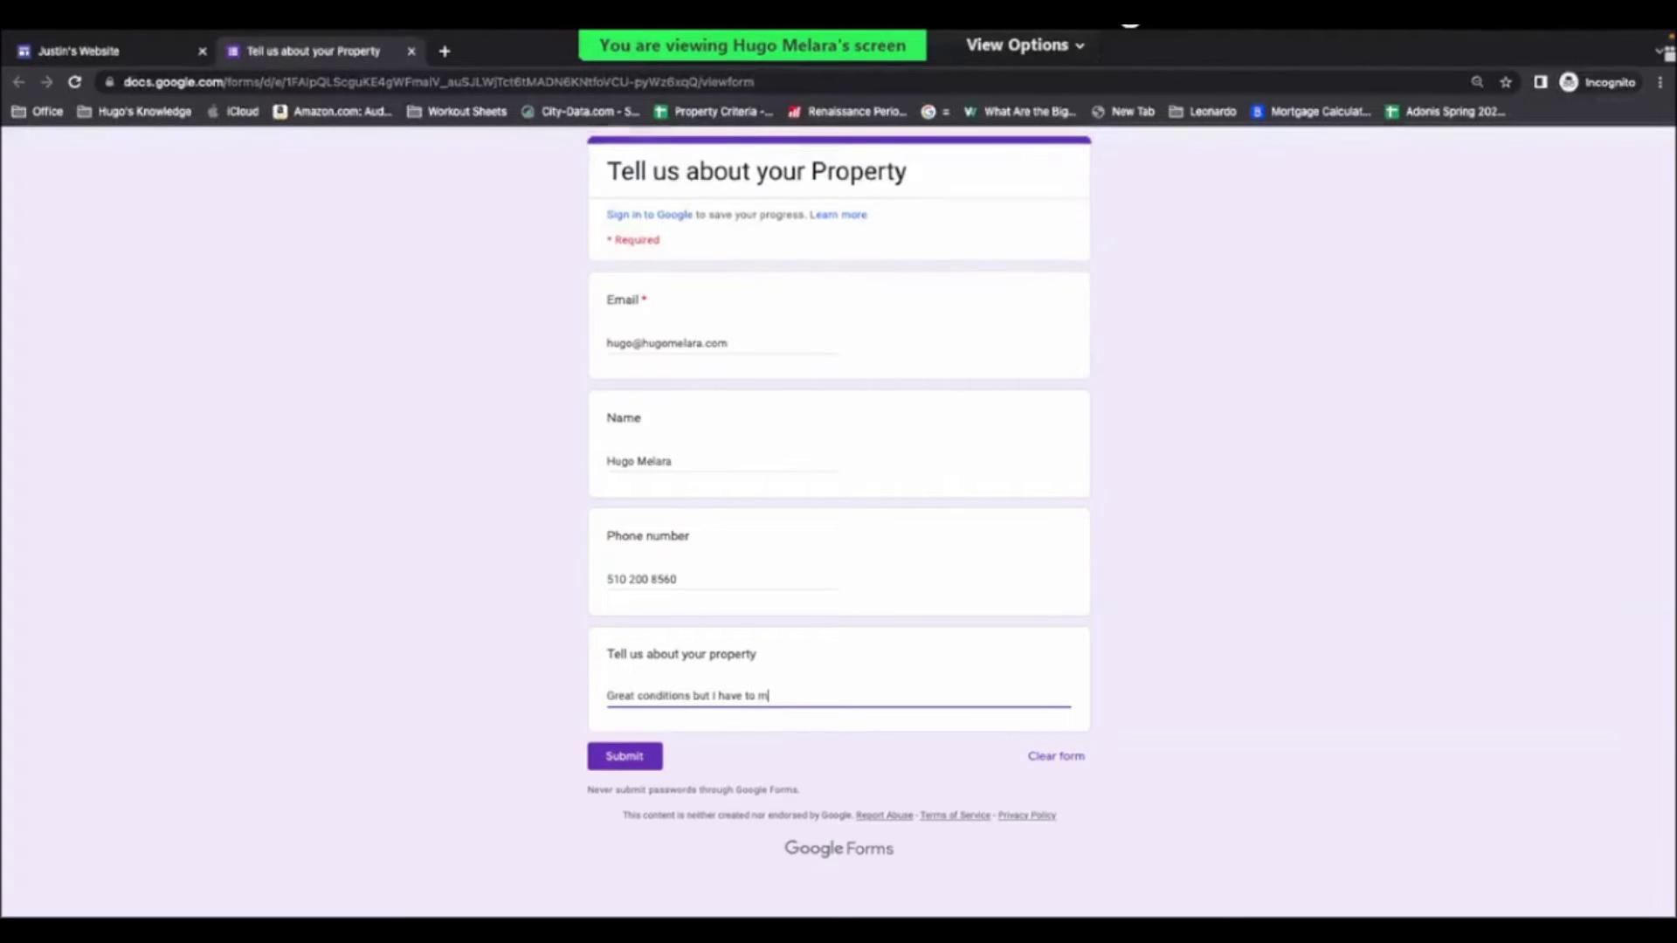
pyautogui.write('move as soon ')
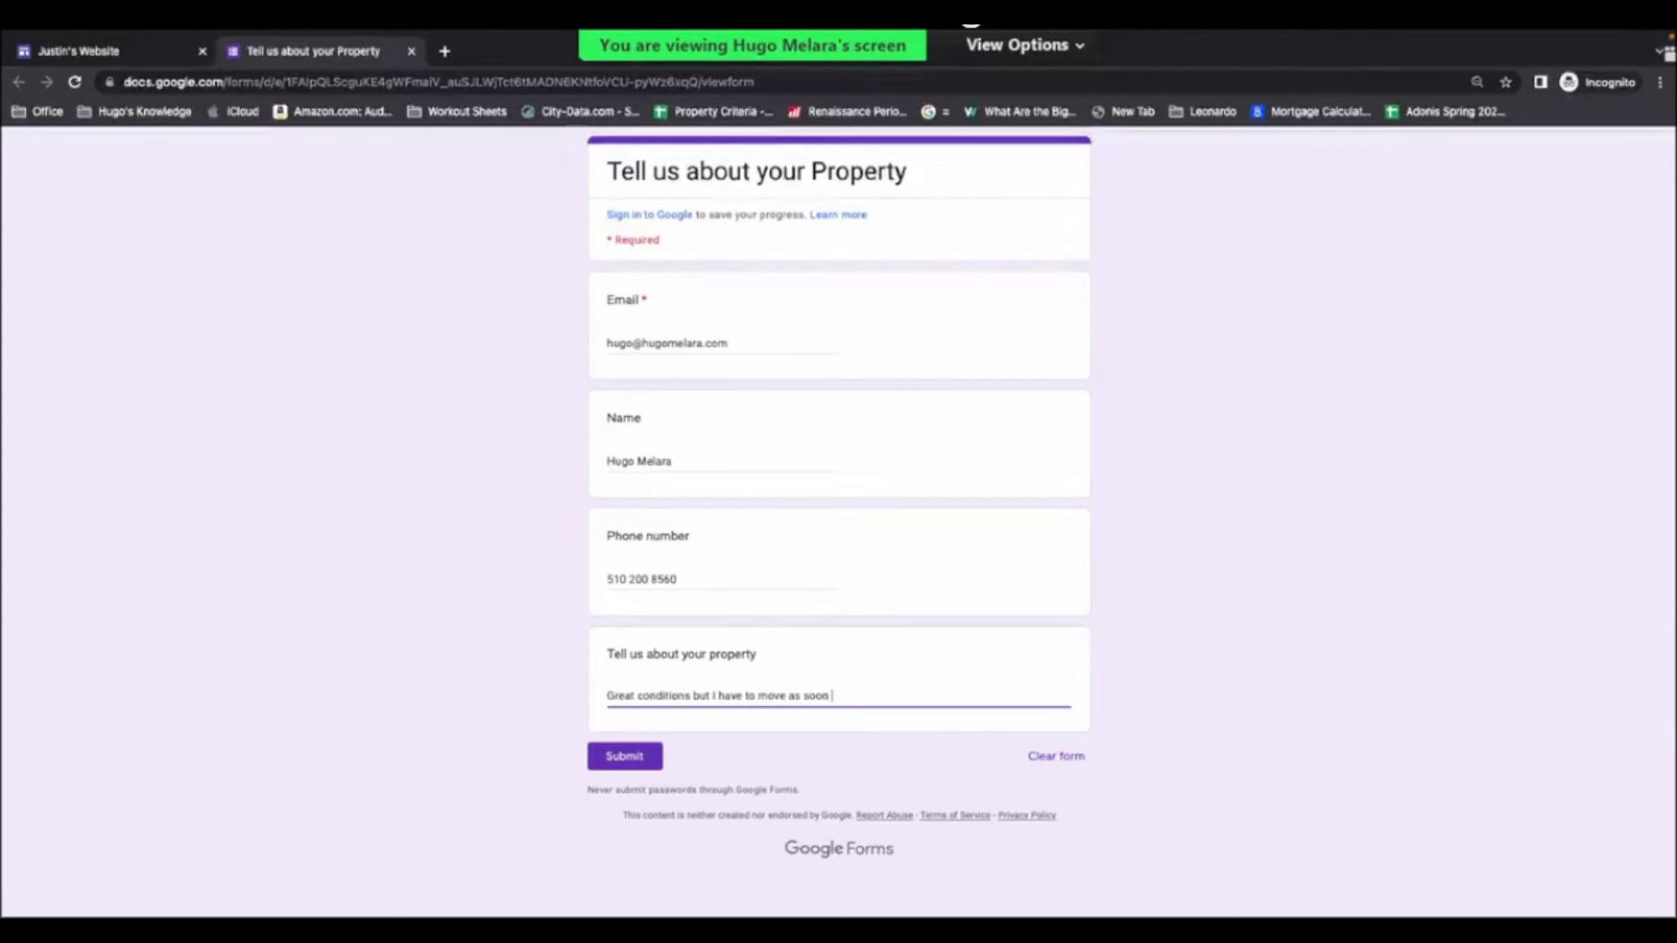
pyautogui.write('as Possible')
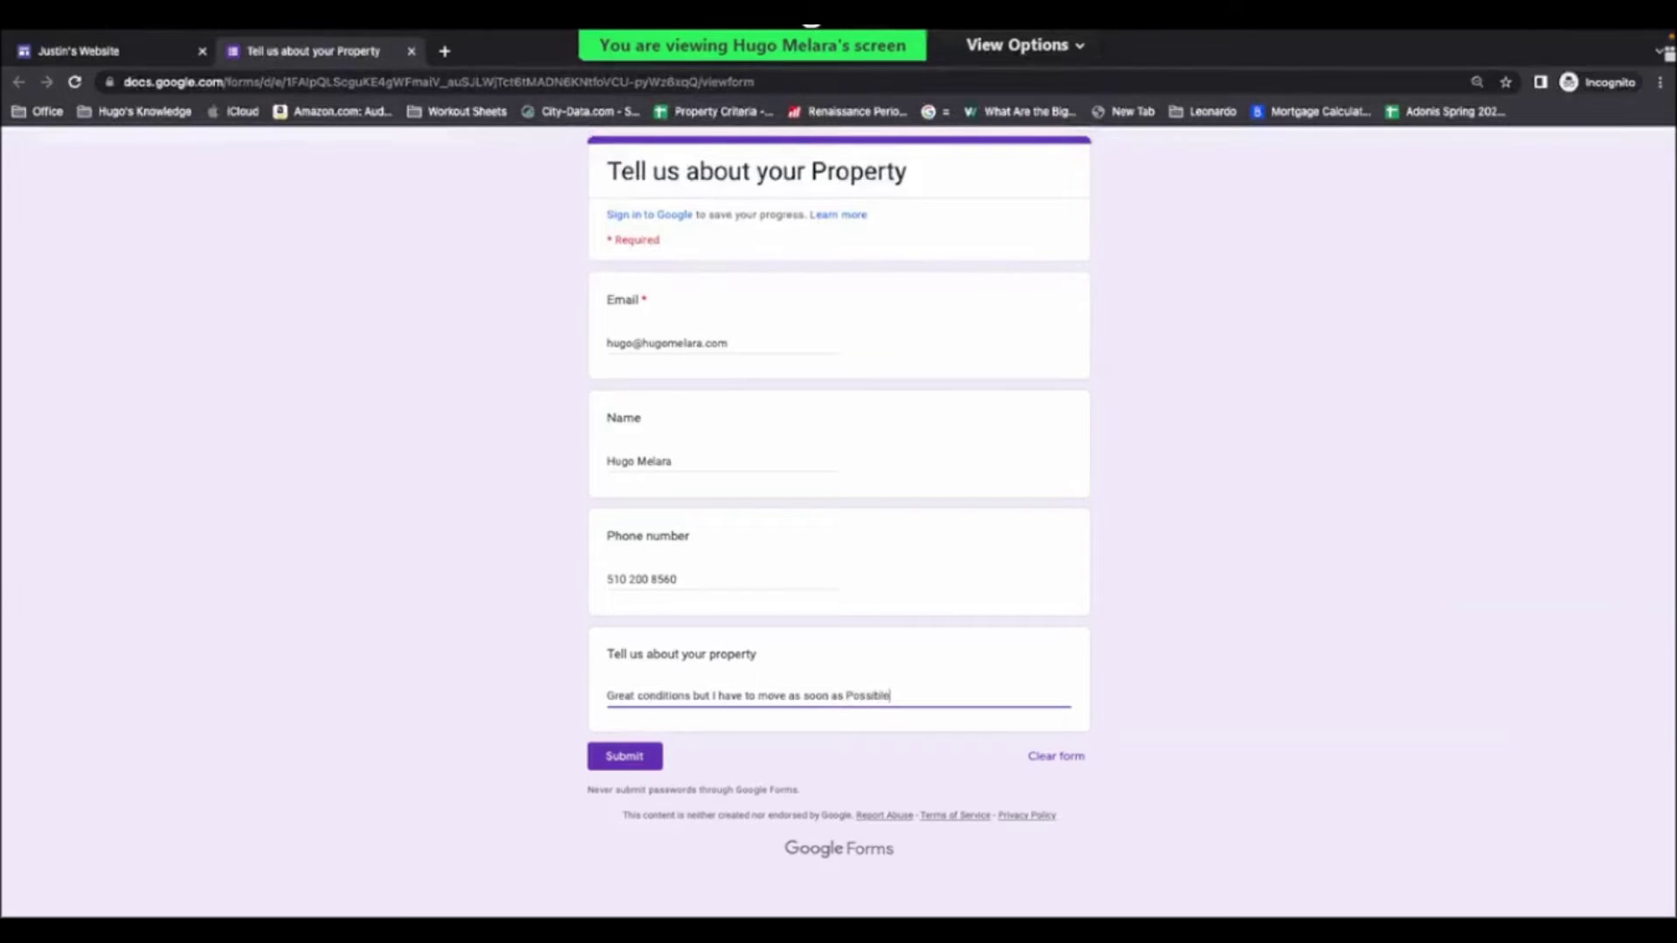
pyautogui.write('! Willing')
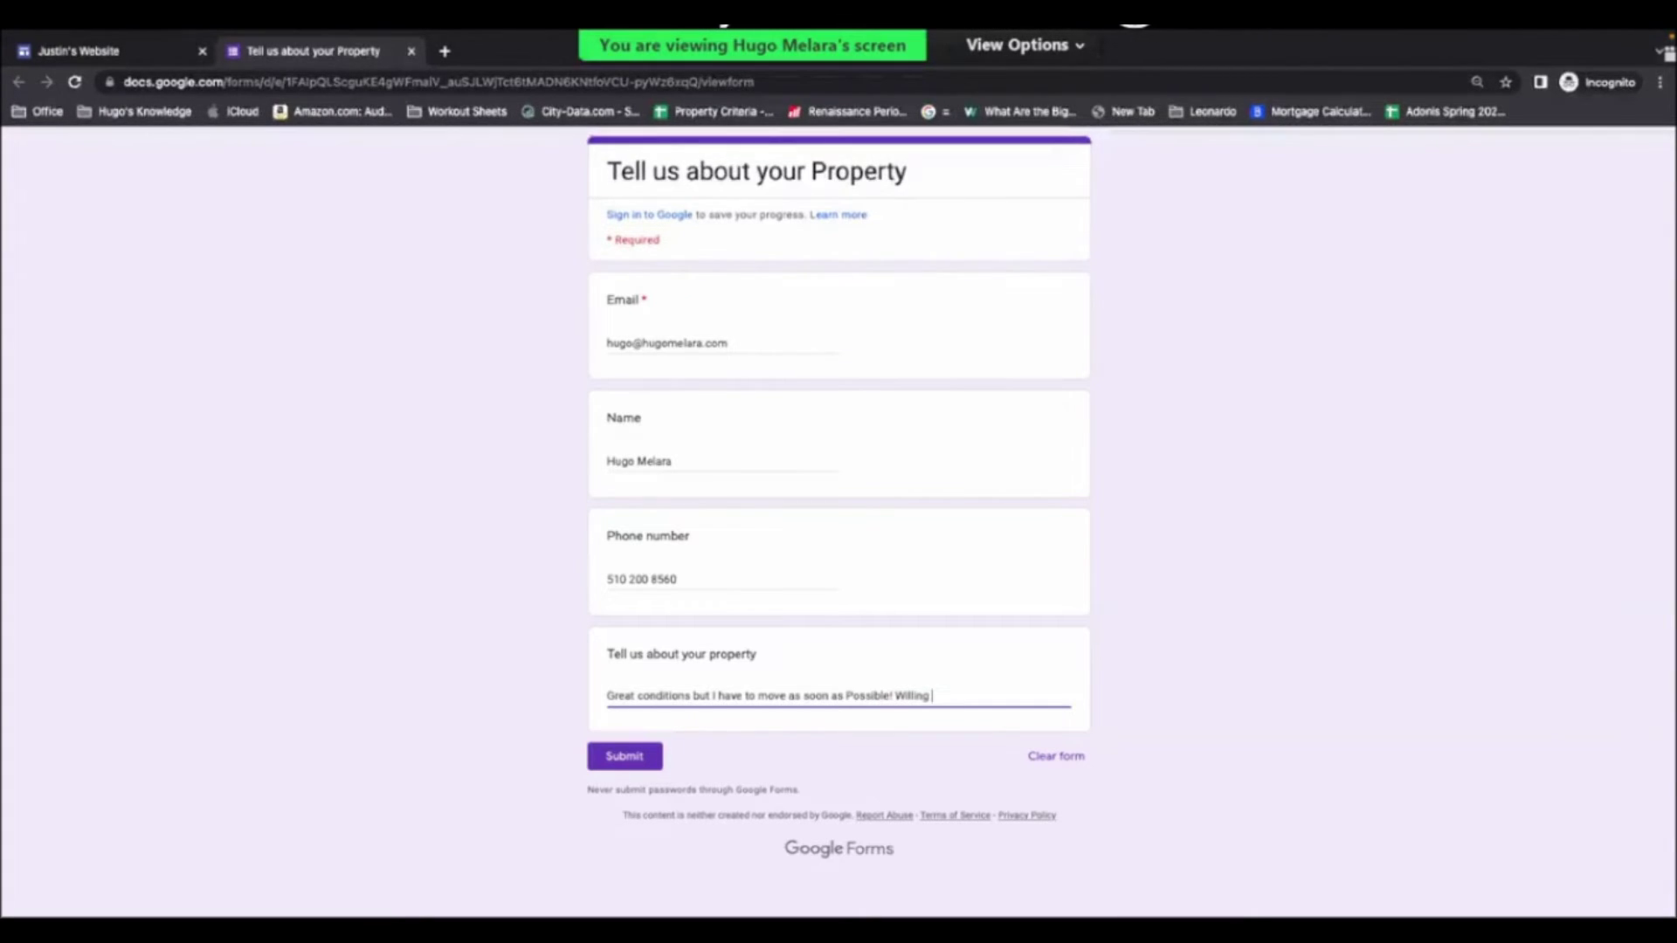
pyautogui.write('do creatibve fin')
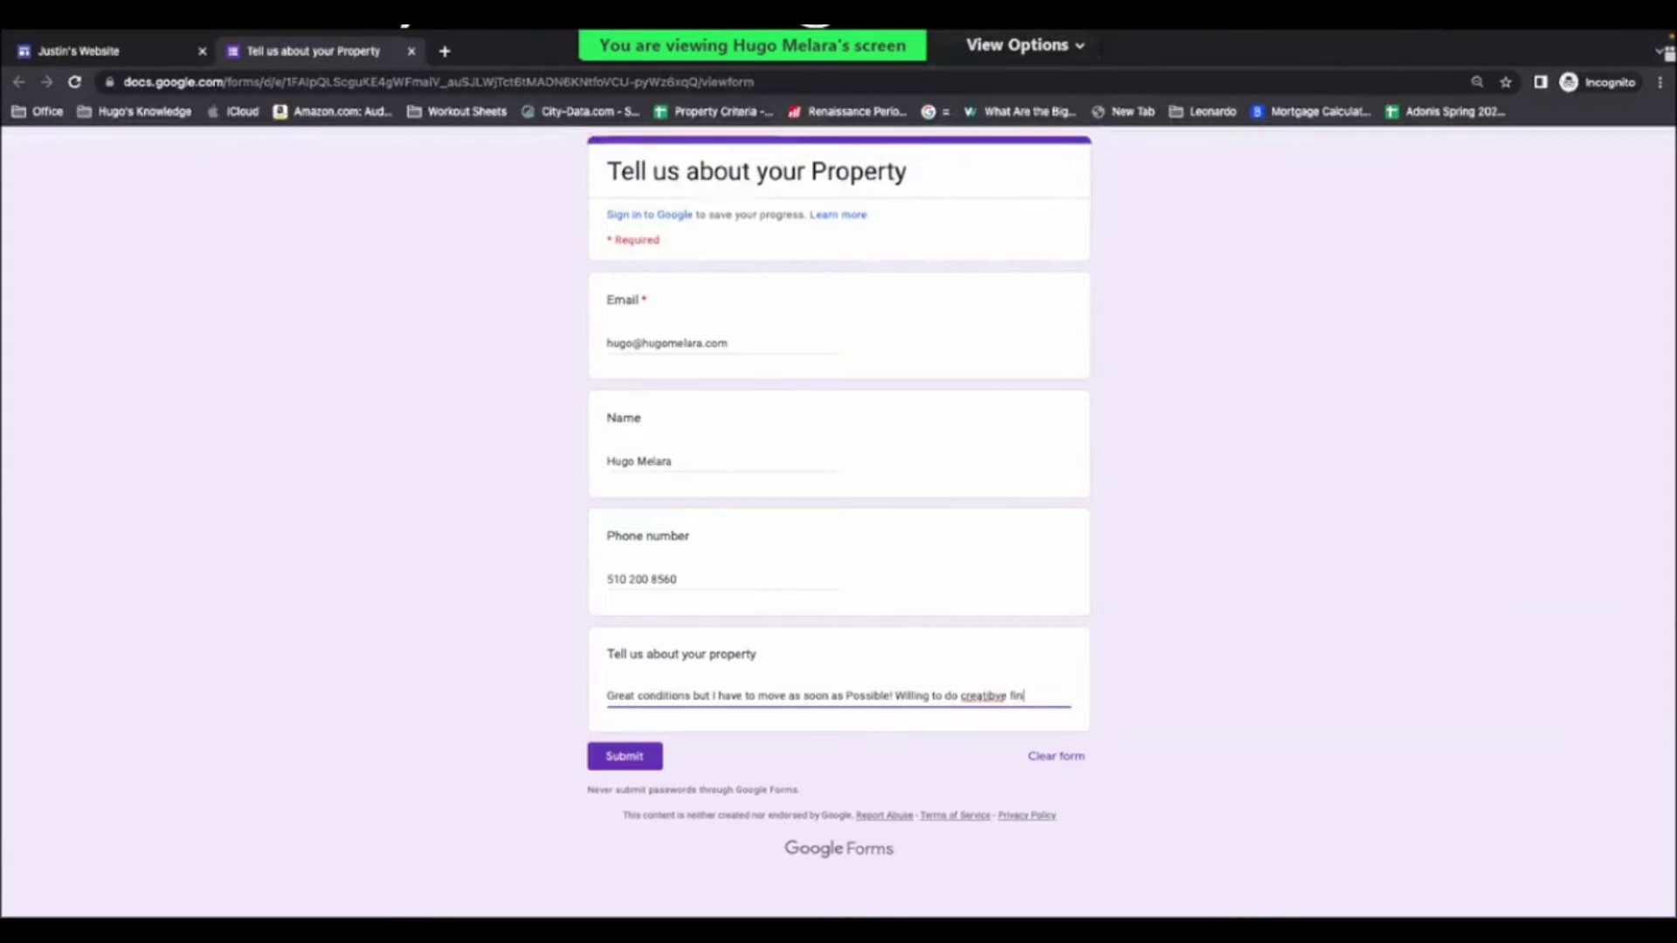
pyautogui.press('BackSpace')
pyautogui.press('BackSpace')
pyautogui.press('BackSpace')
pyautogui.press('BackSpace')
pyautogui.press('BackSpace')
pyautogui.press('BackSpace')
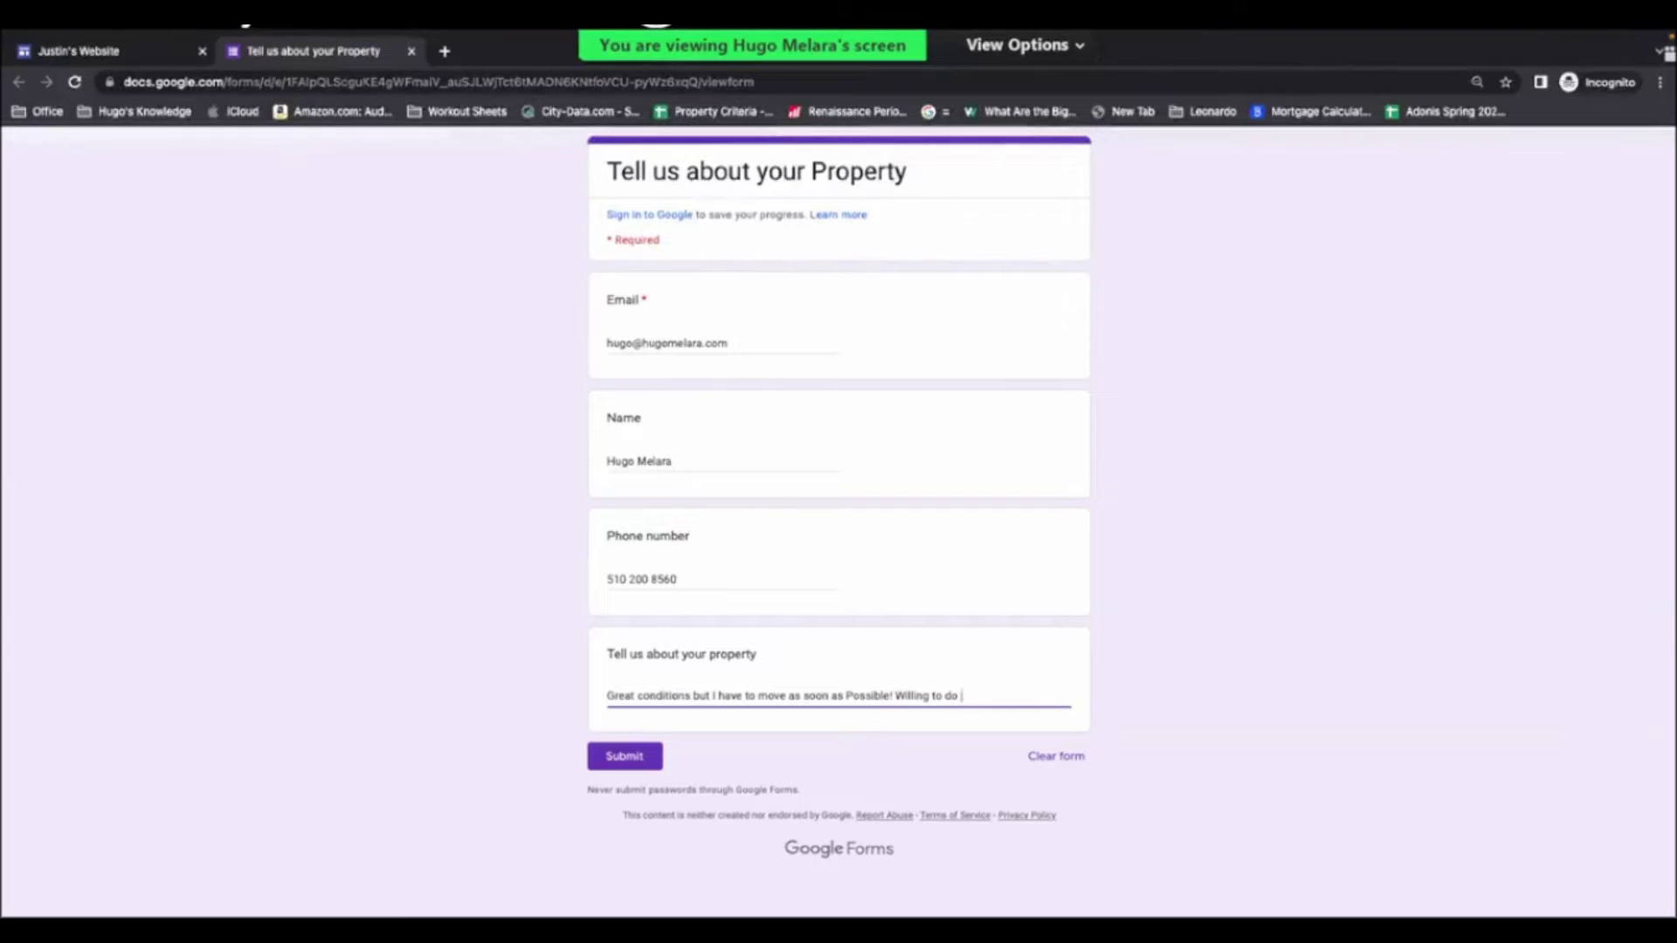
pyautogui.write('creative!')
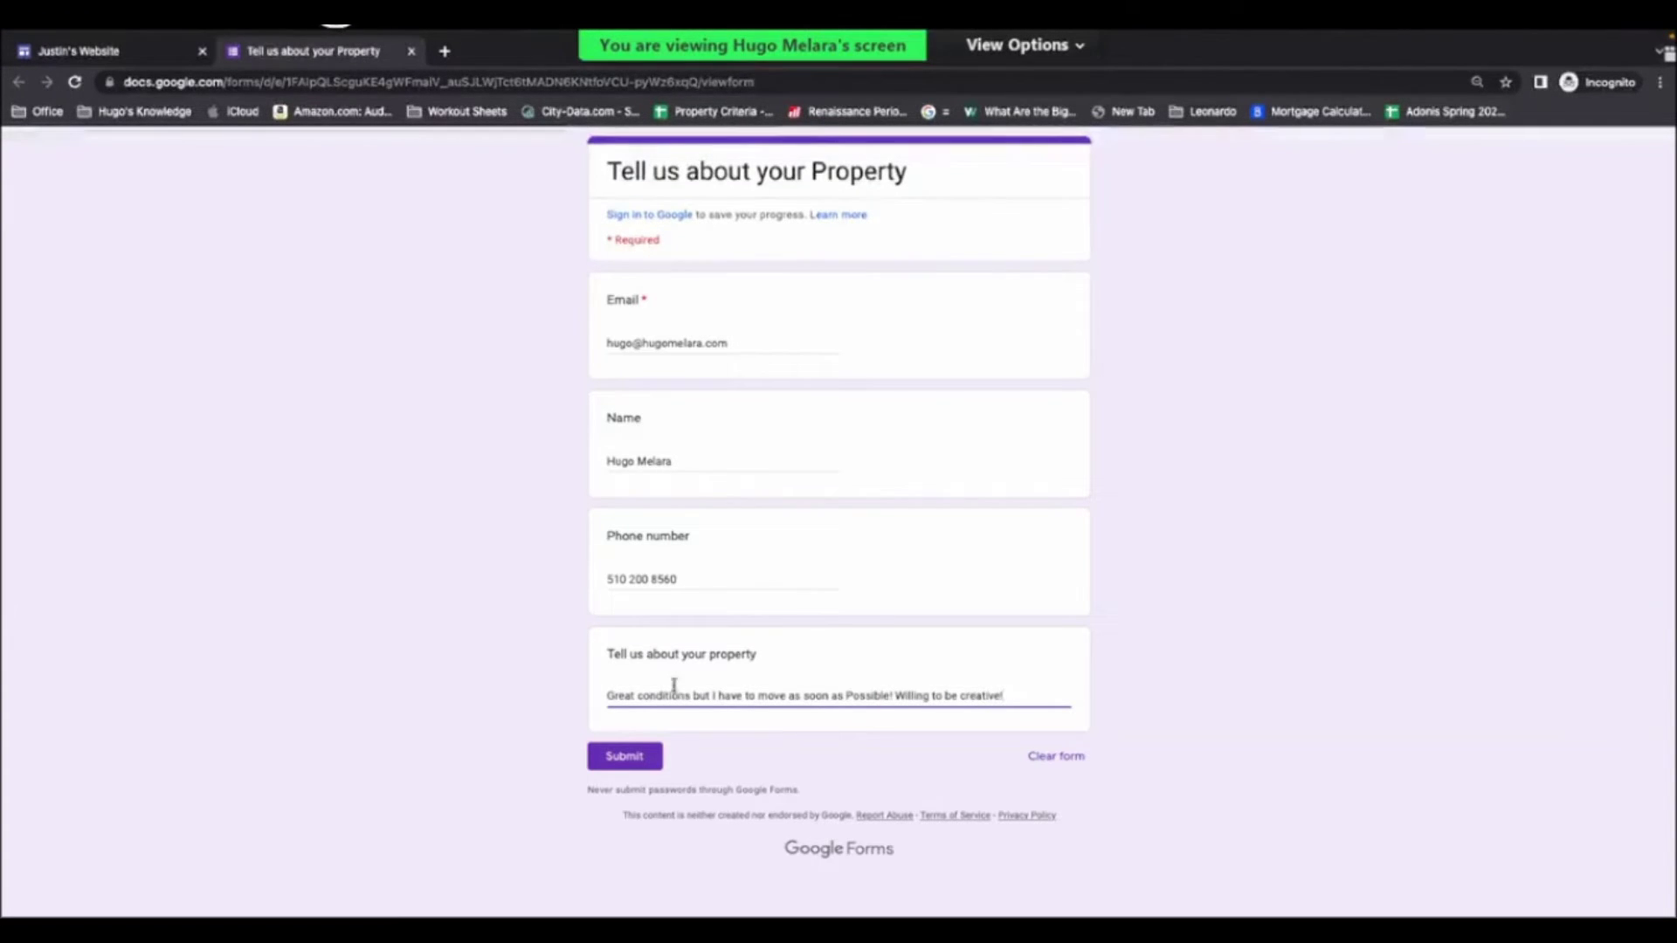
pyautogui.click(605, 756)
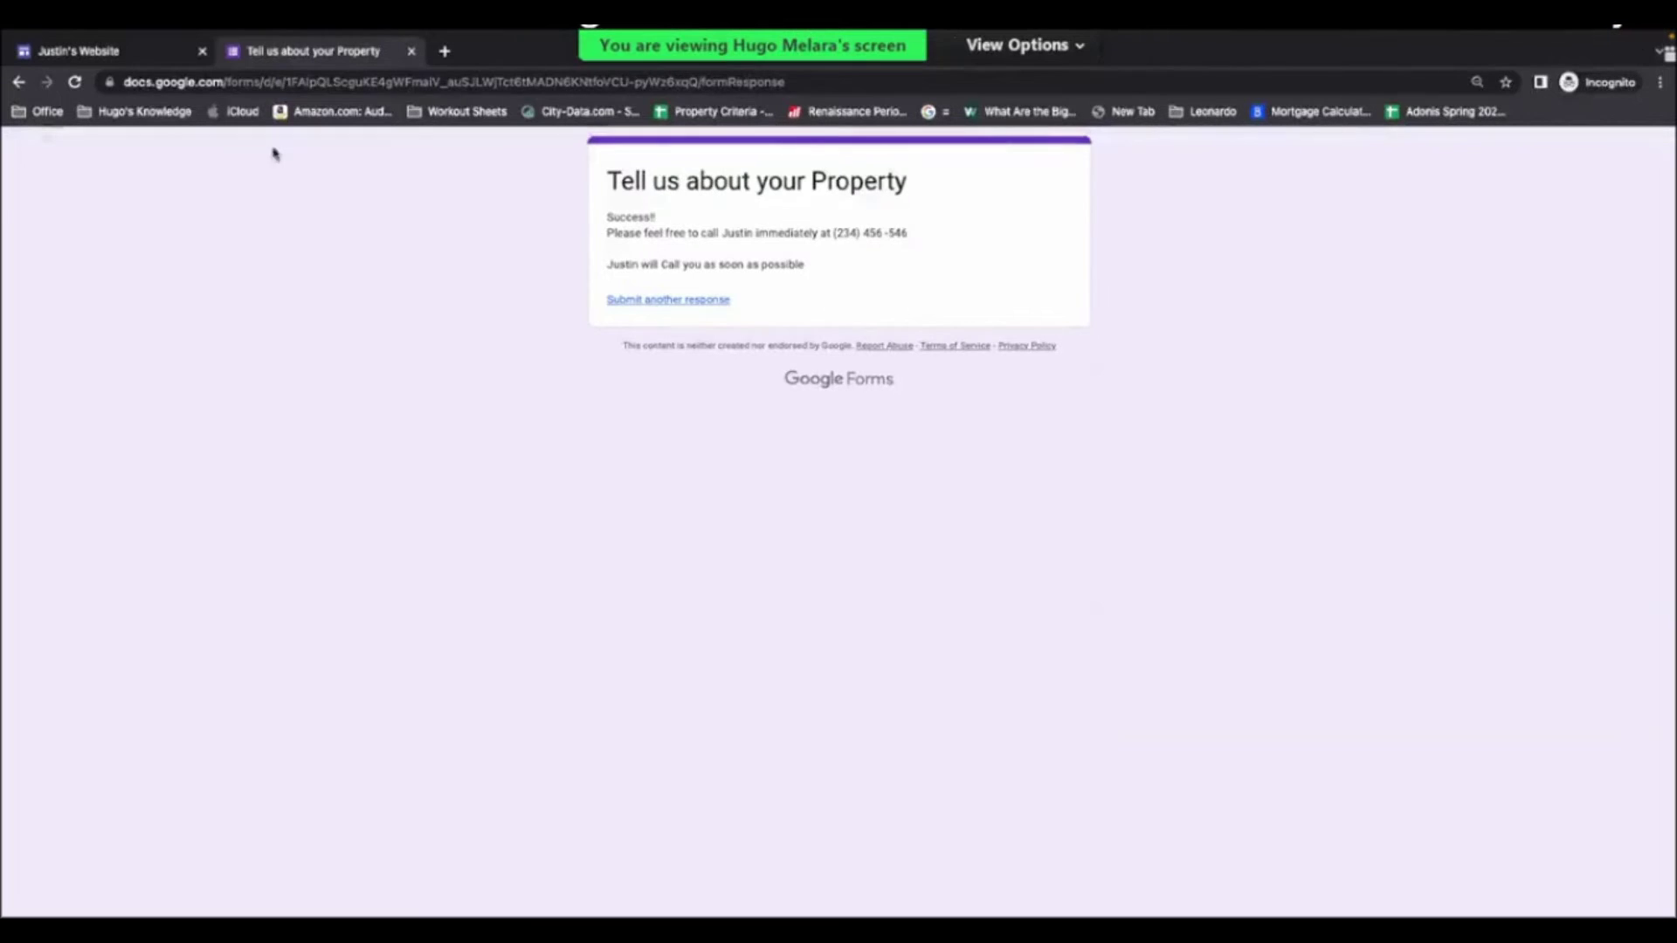
# - Close the form confirmation tab and the incognito website window
pyautogui.moveTo(179, 60)
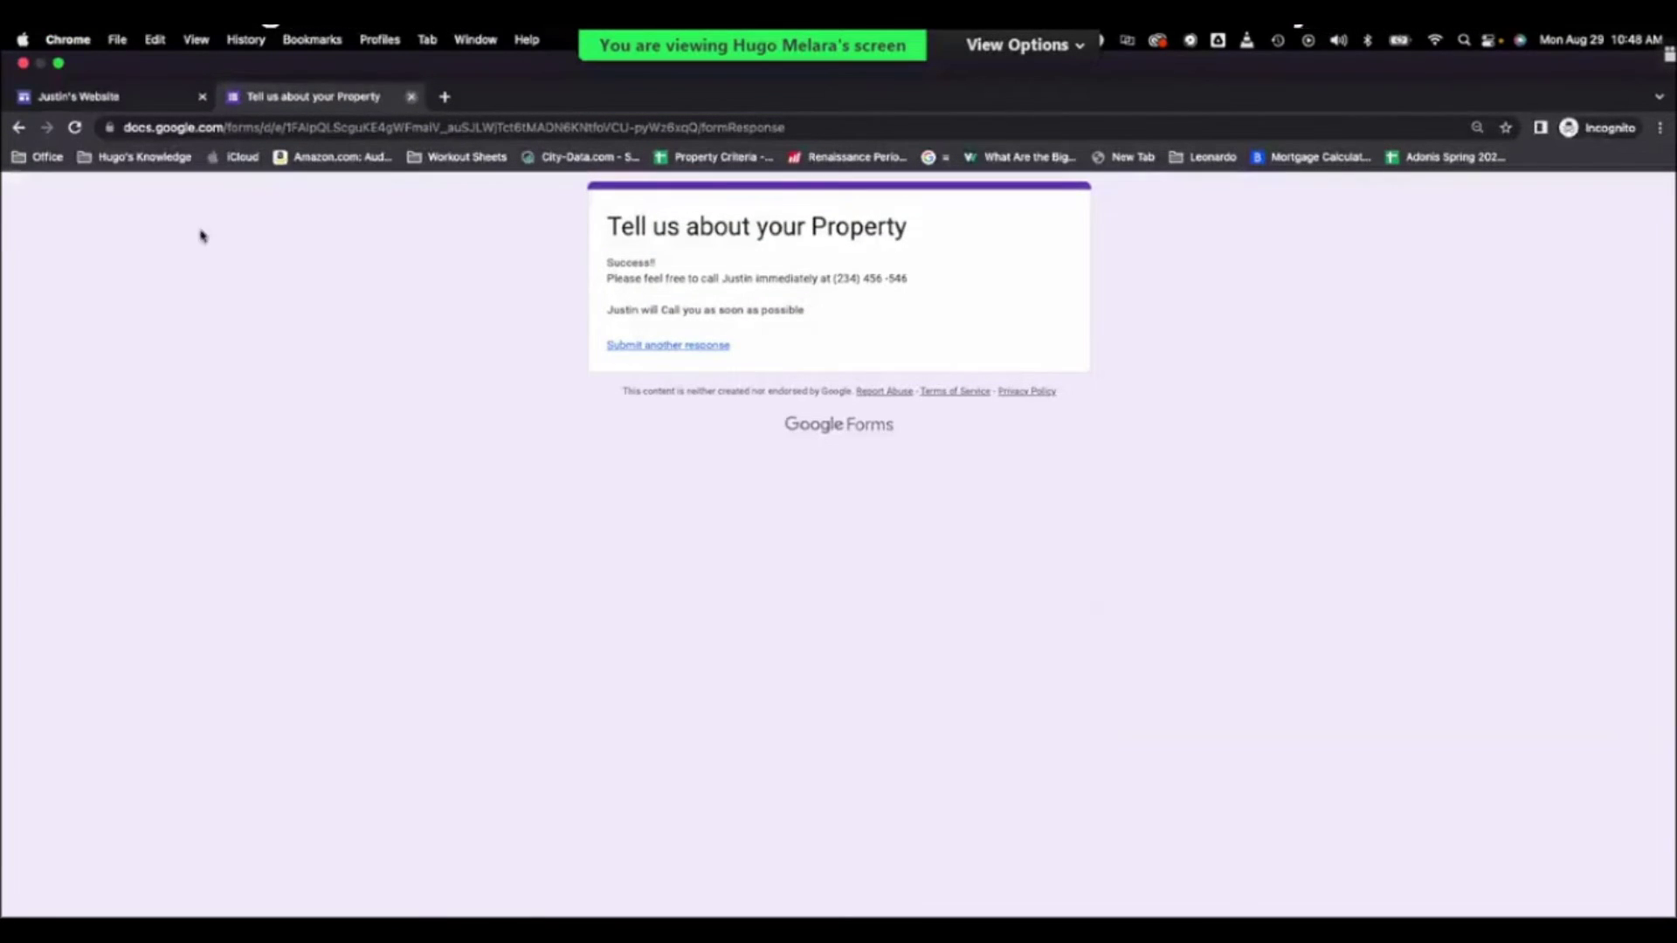
pyautogui.press('super+w')
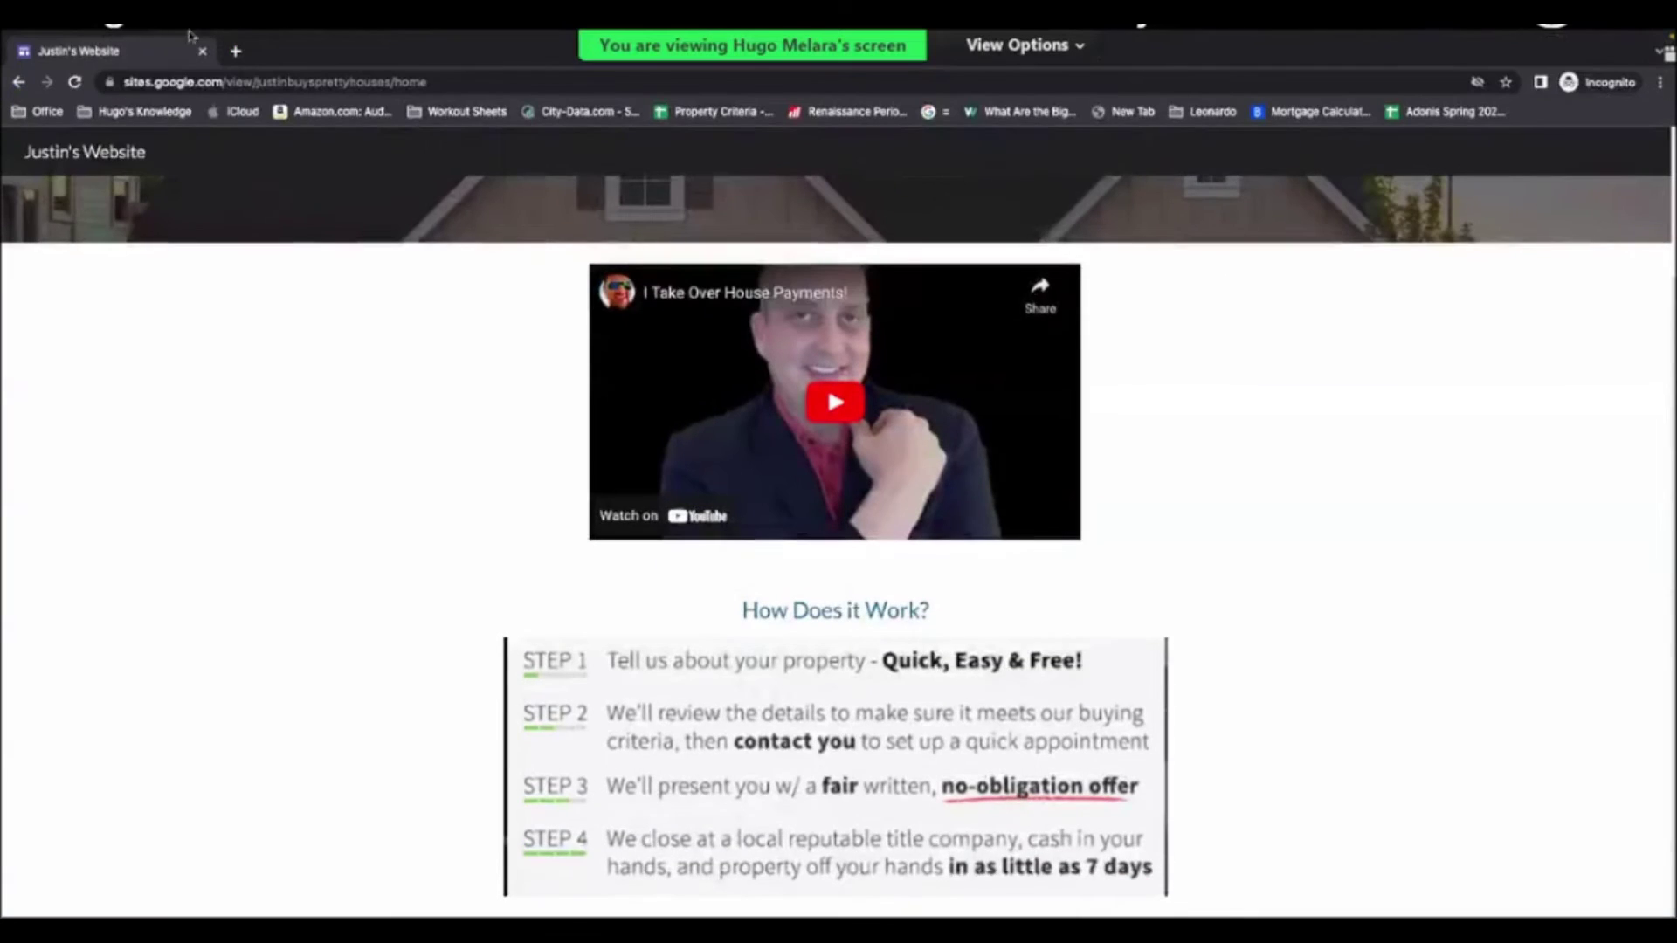
pyautogui.click(202, 97)
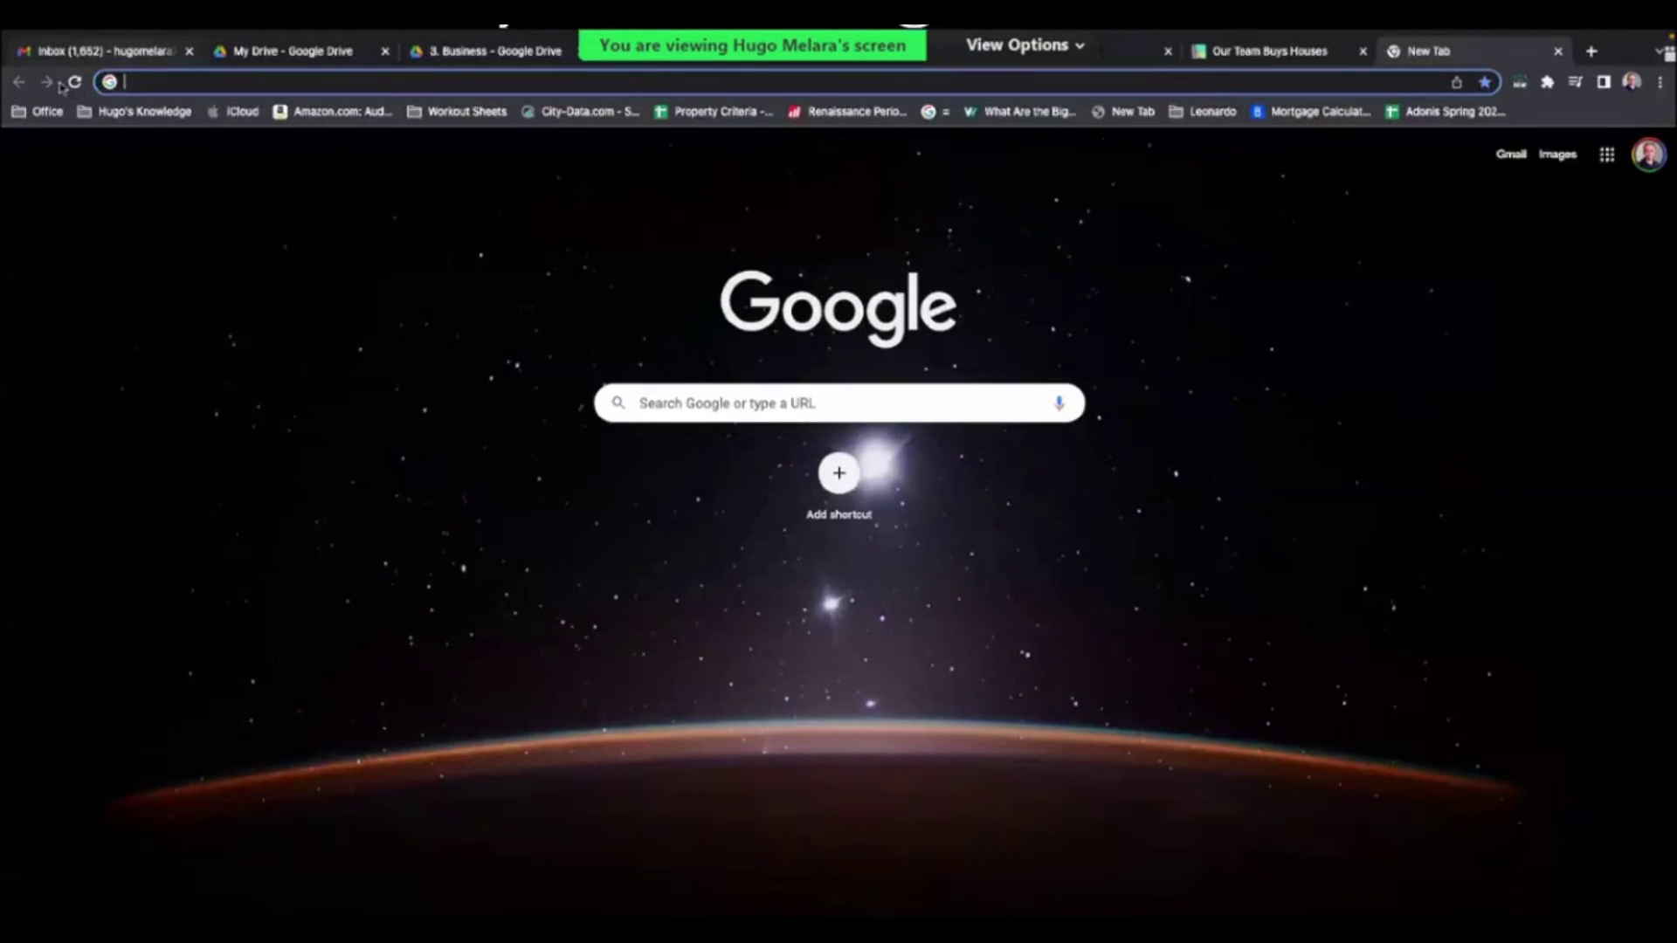
# - Return to the form editor, dismiss the Send dialog, and view the Responses tab
pyautogui.press('super+1')
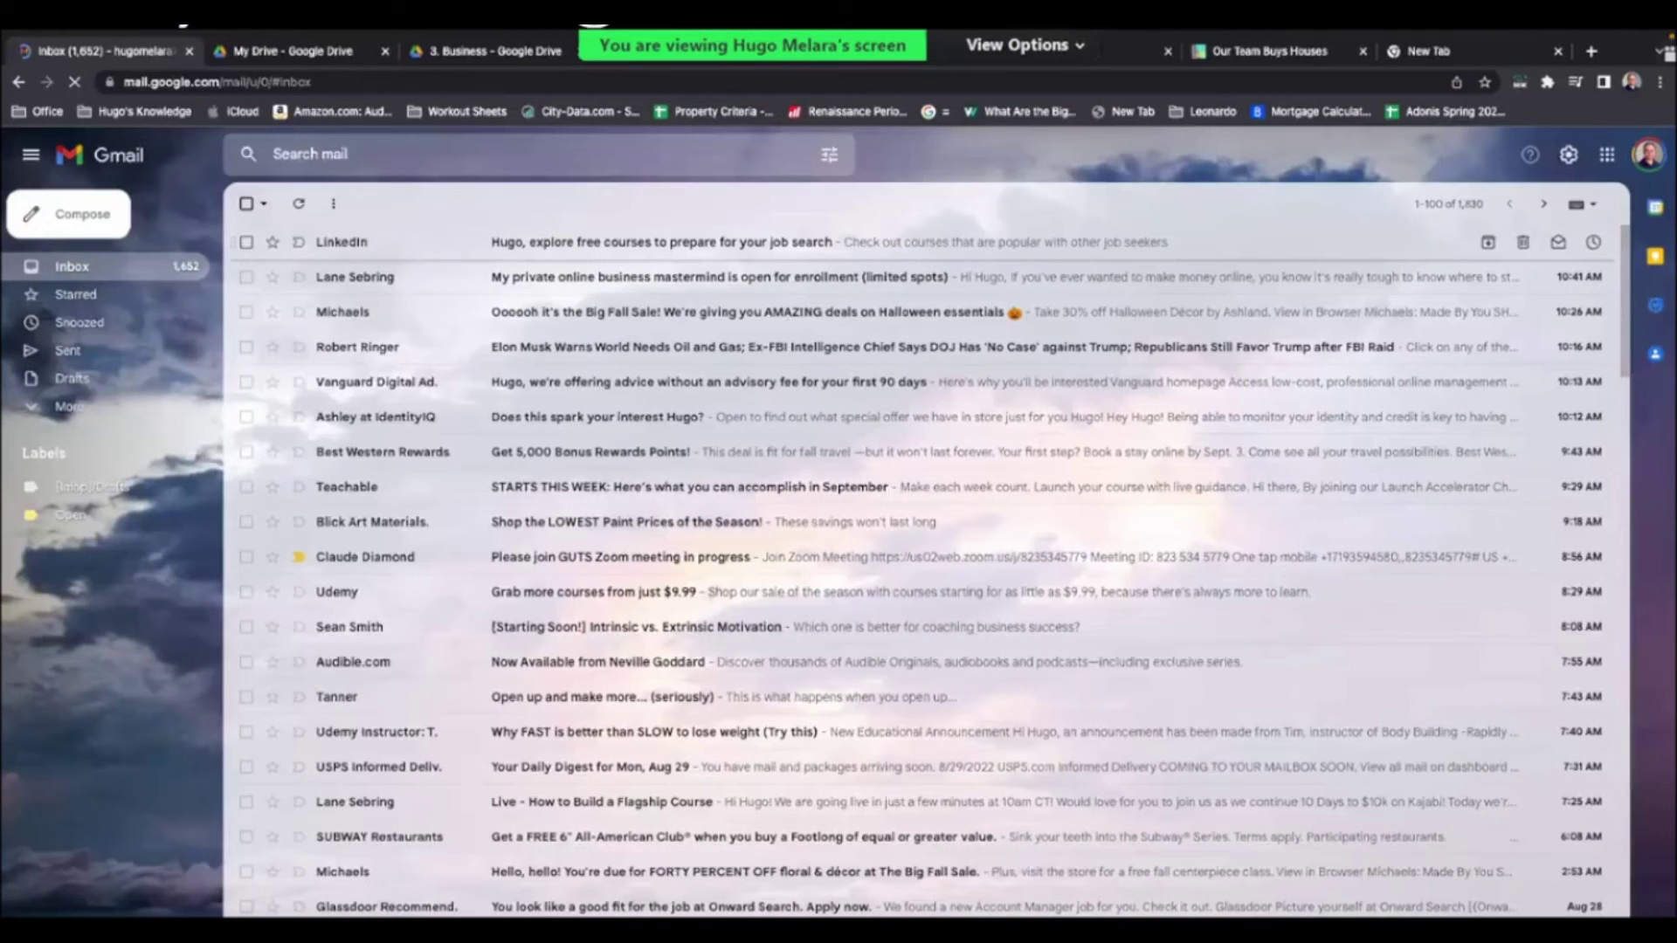
pyautogui.press('super+4')
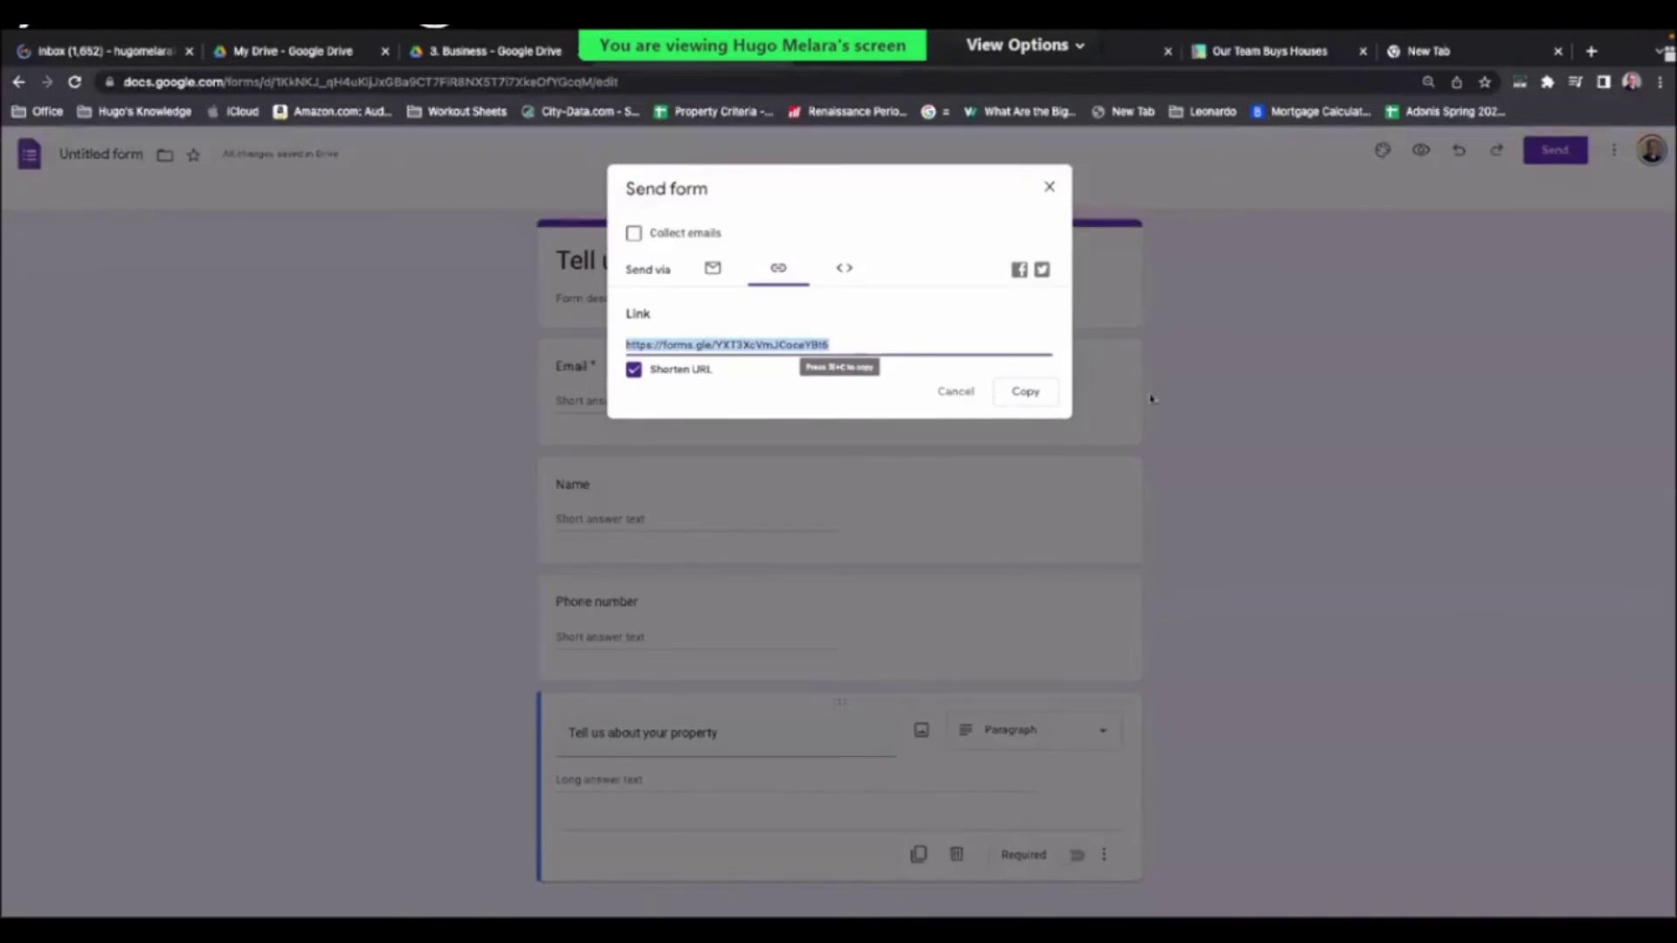
pyautogui.click(1390, 420)
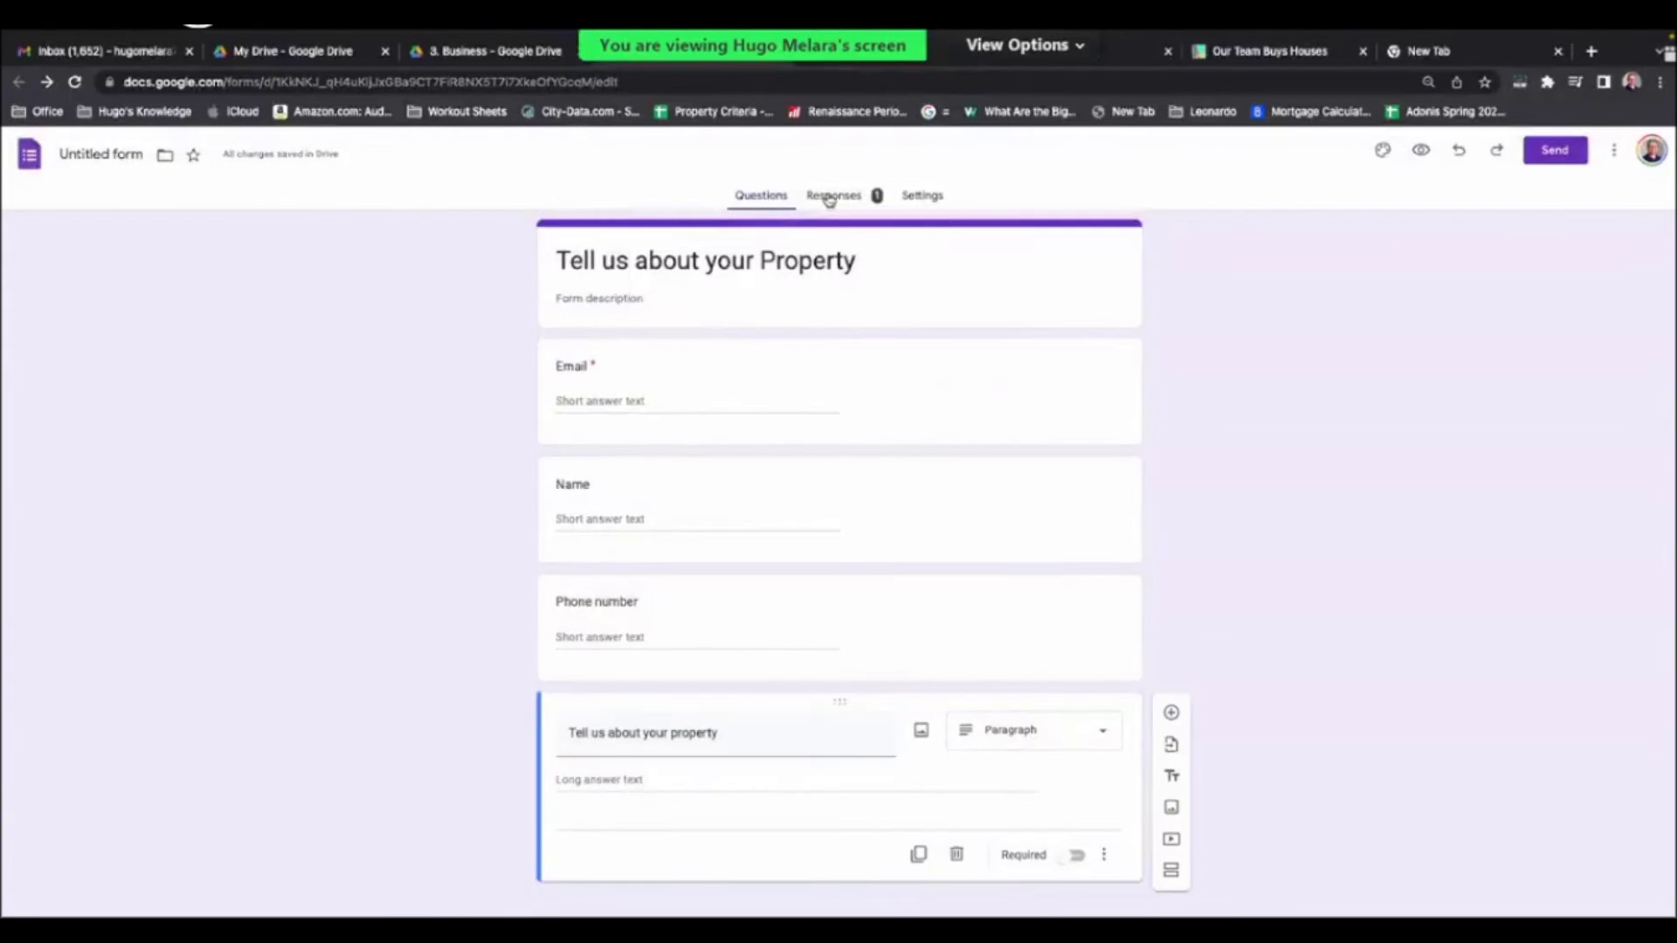
pyautogui.click(830, 197)
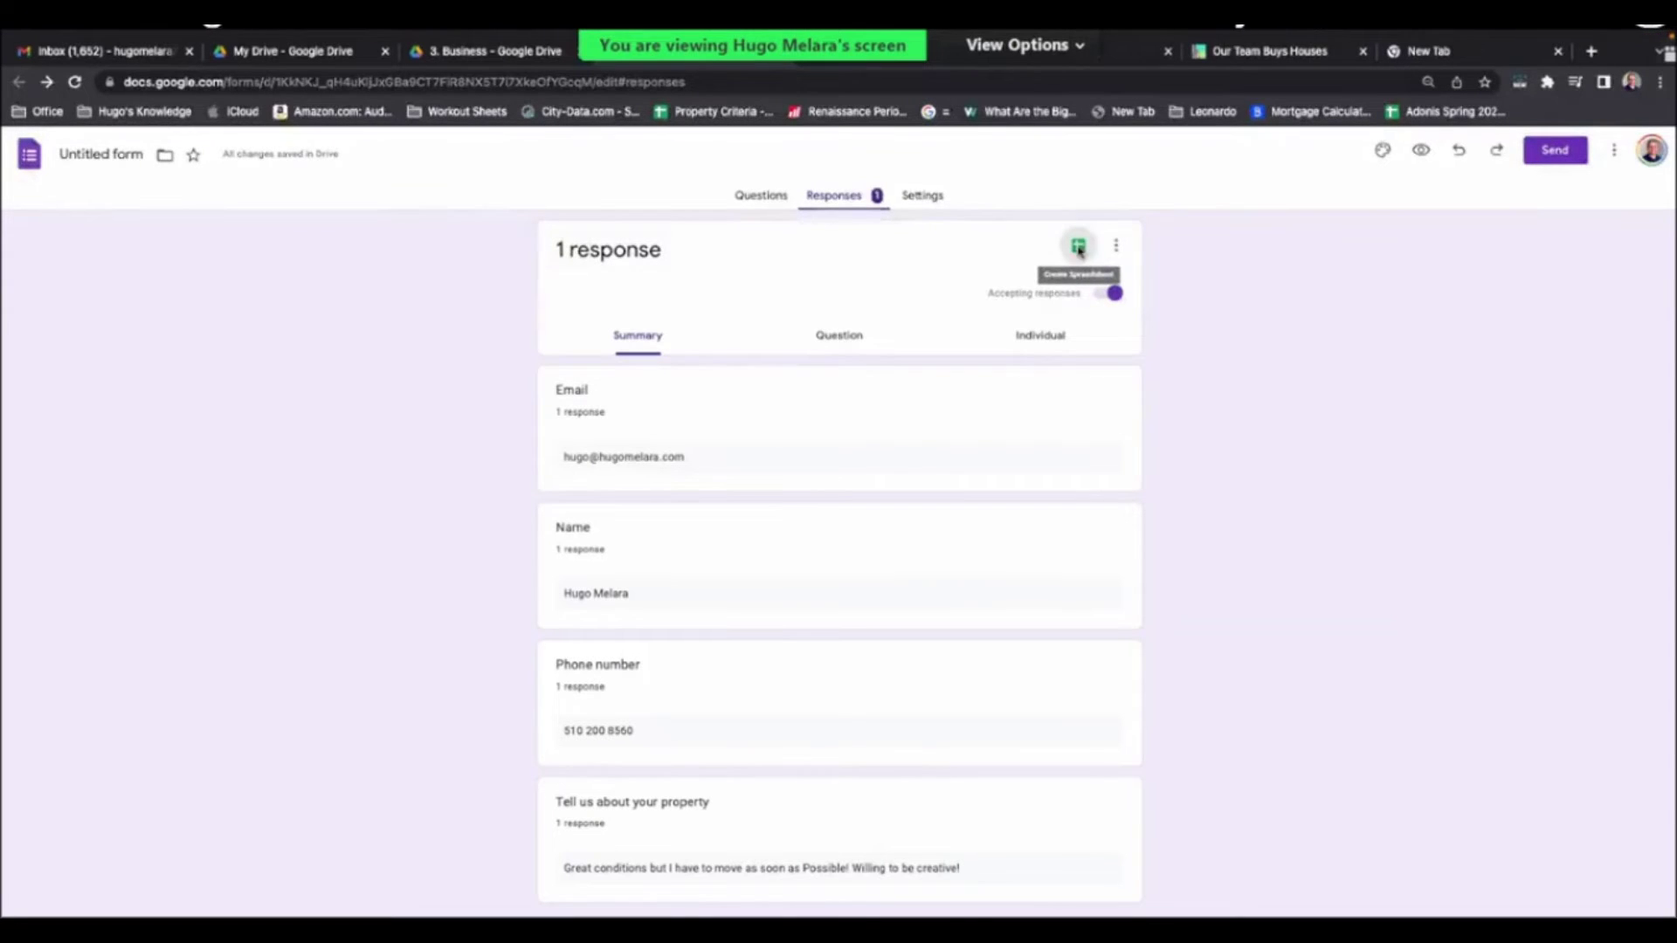
# - Send the responses to a new linked spreadsheet, review it, then return to Justin's Website
pyautogui.click(1080, 248)
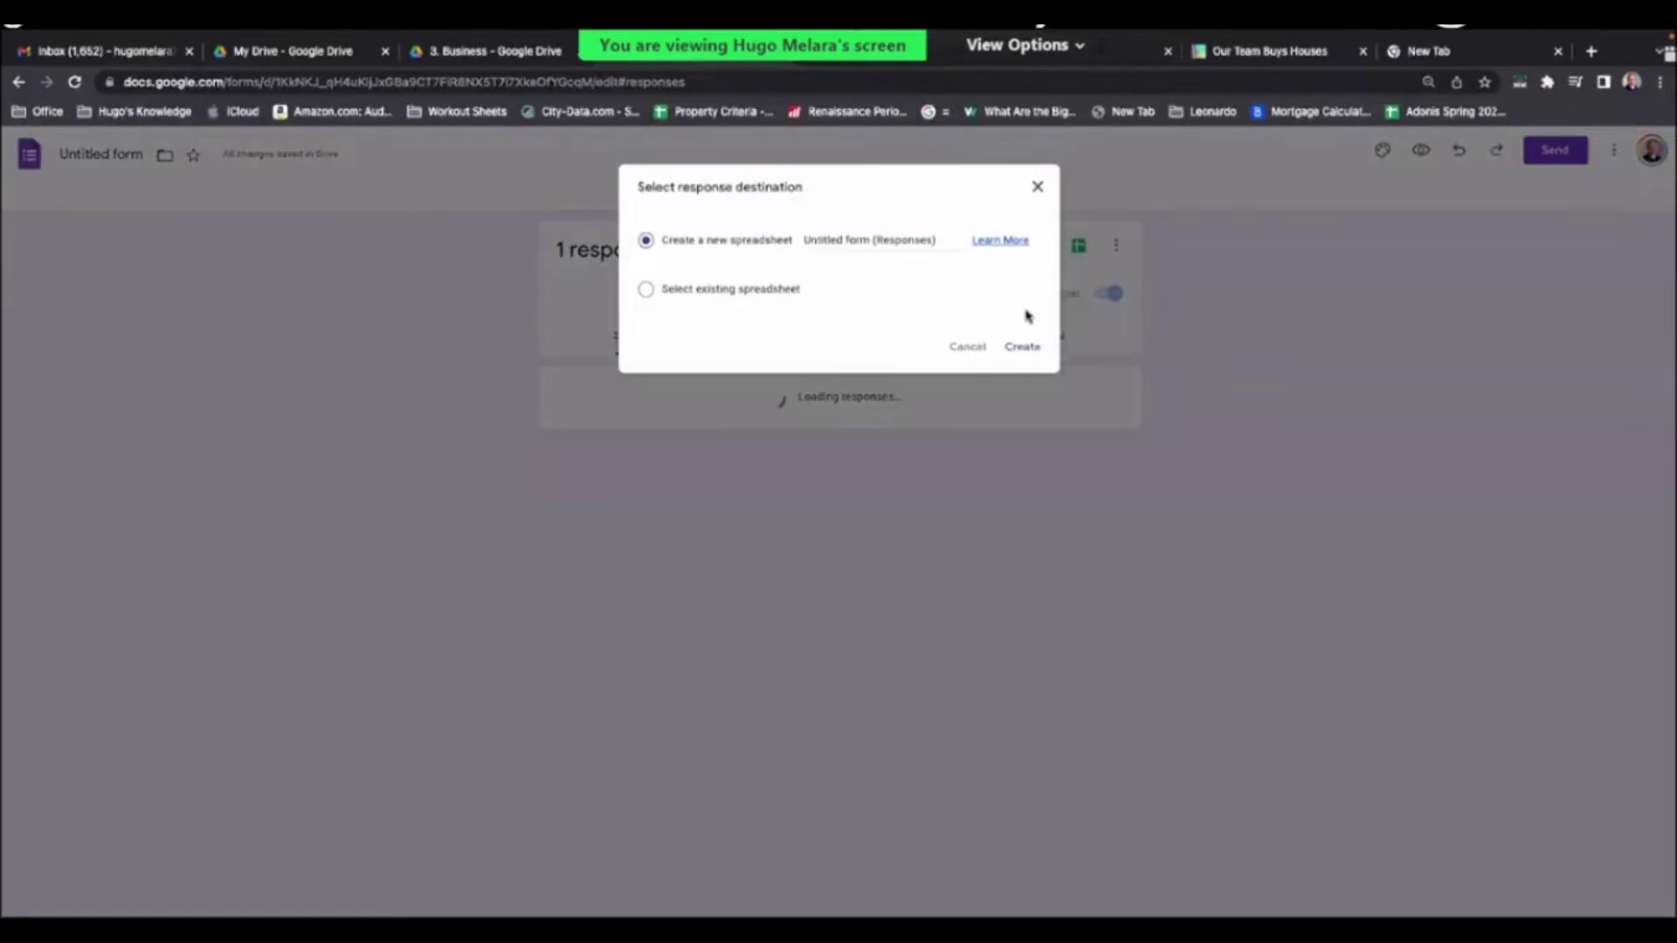
pyautogui.click(1021, 346)
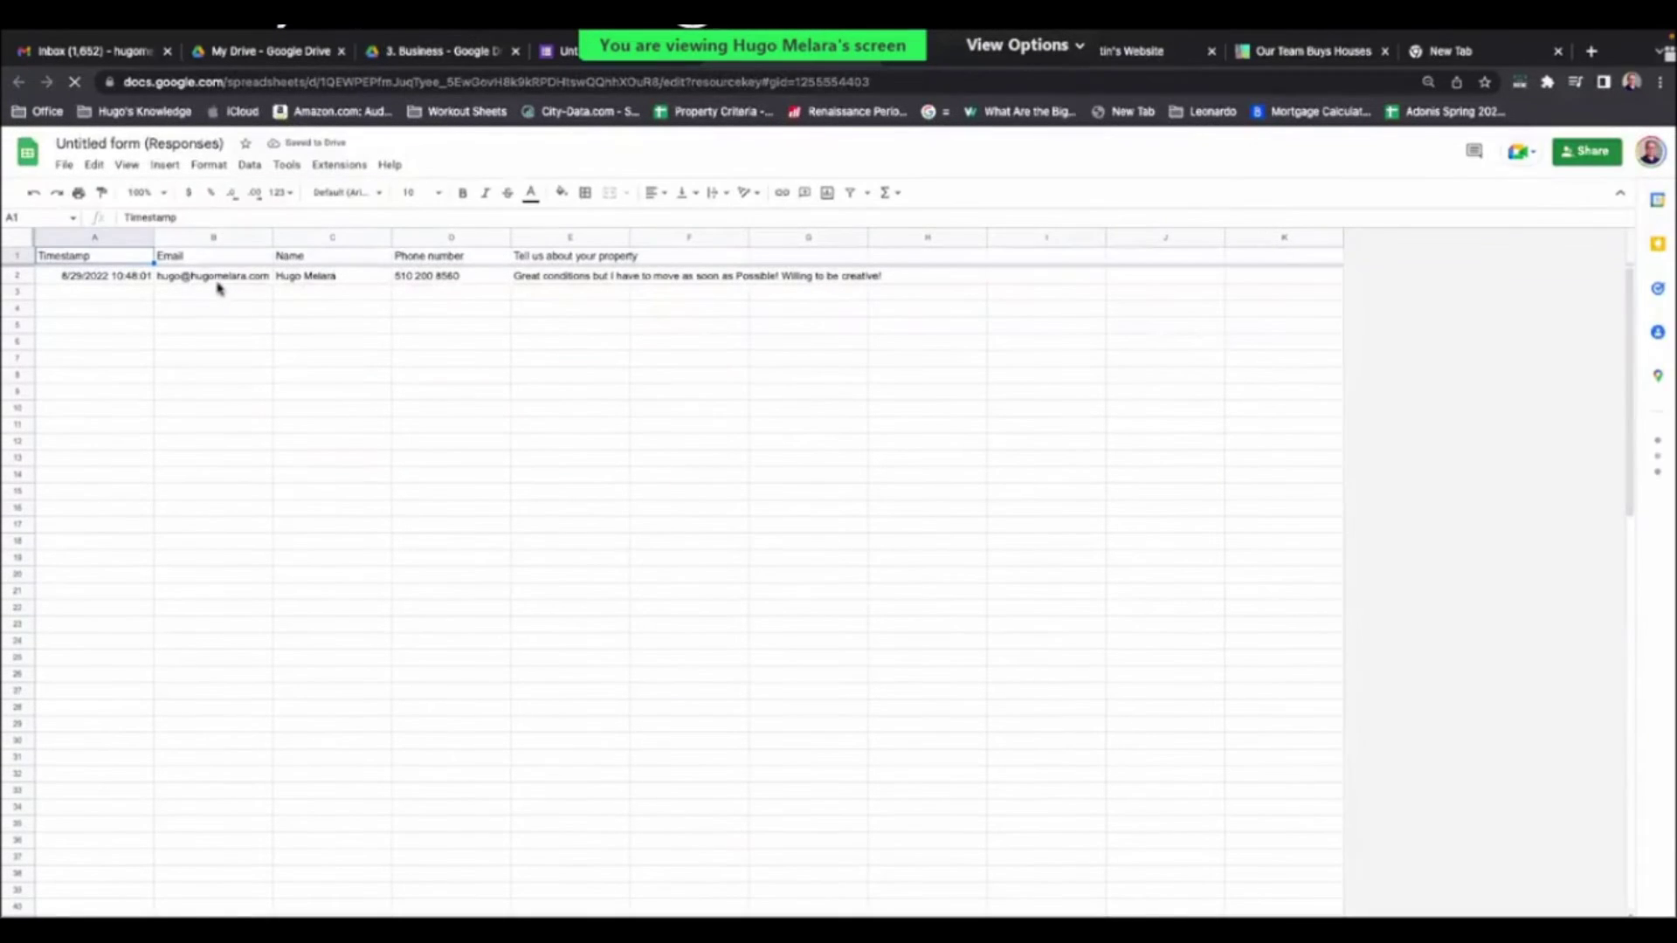
pyautogui.click(208, 406)
pyautogui.click(419, 431)
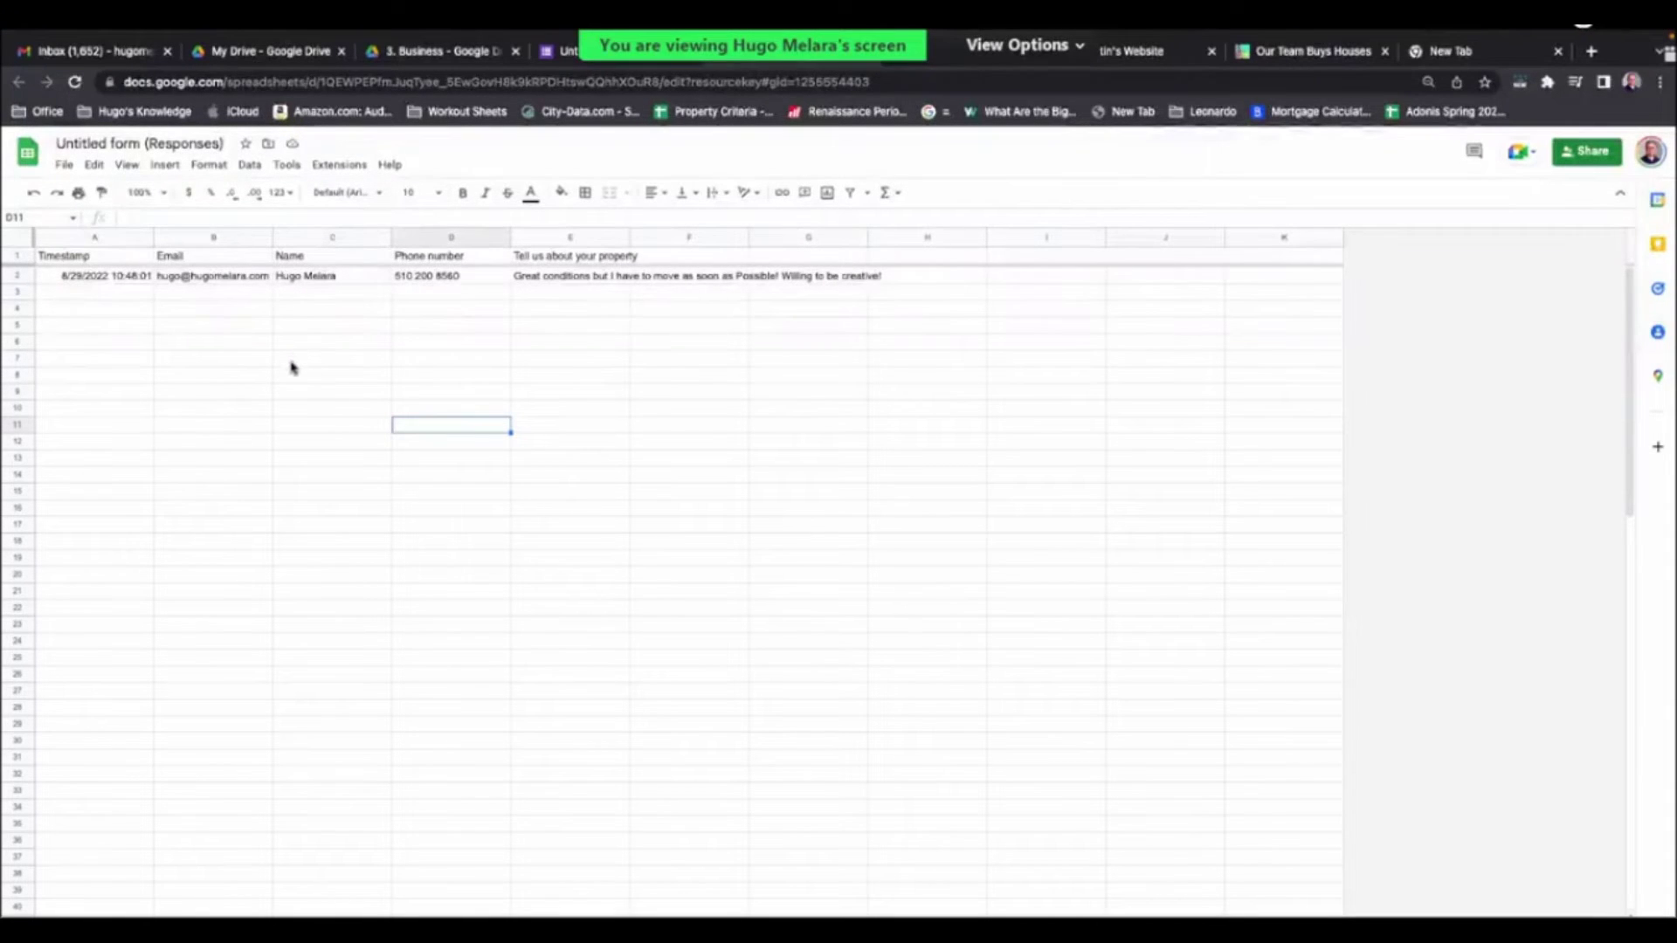
pyautogui.click(1130, 51)
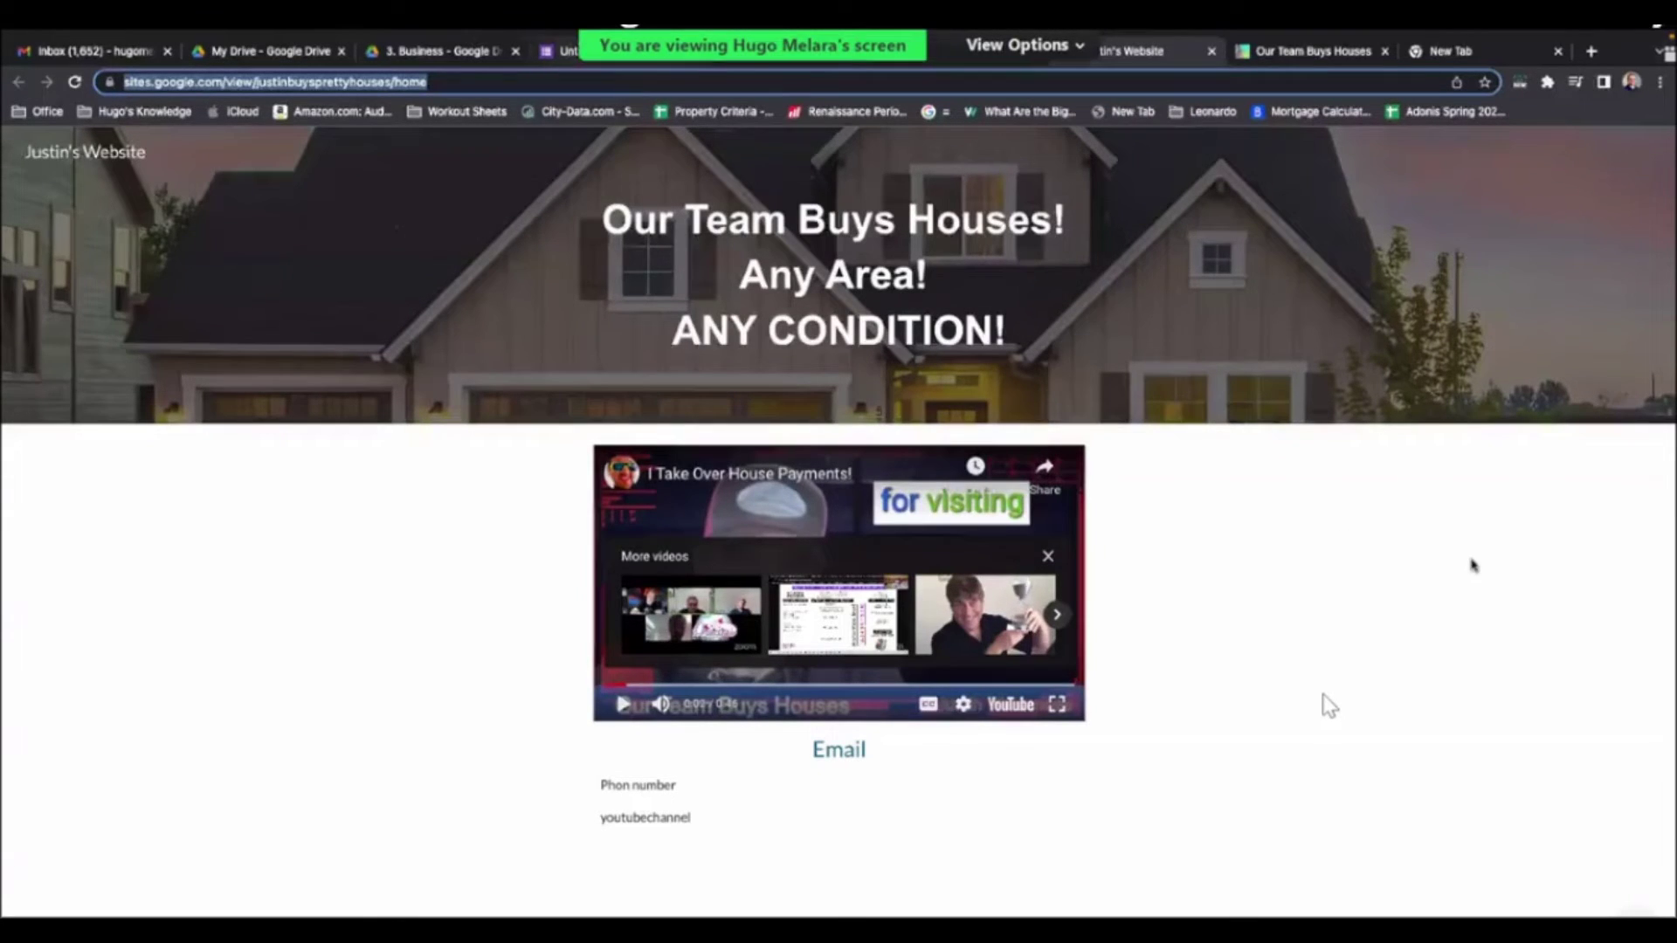
# - Switch among browser tabs and open the 3. Business Drive folder
pyautogui.hotkey('ctrl', '4')
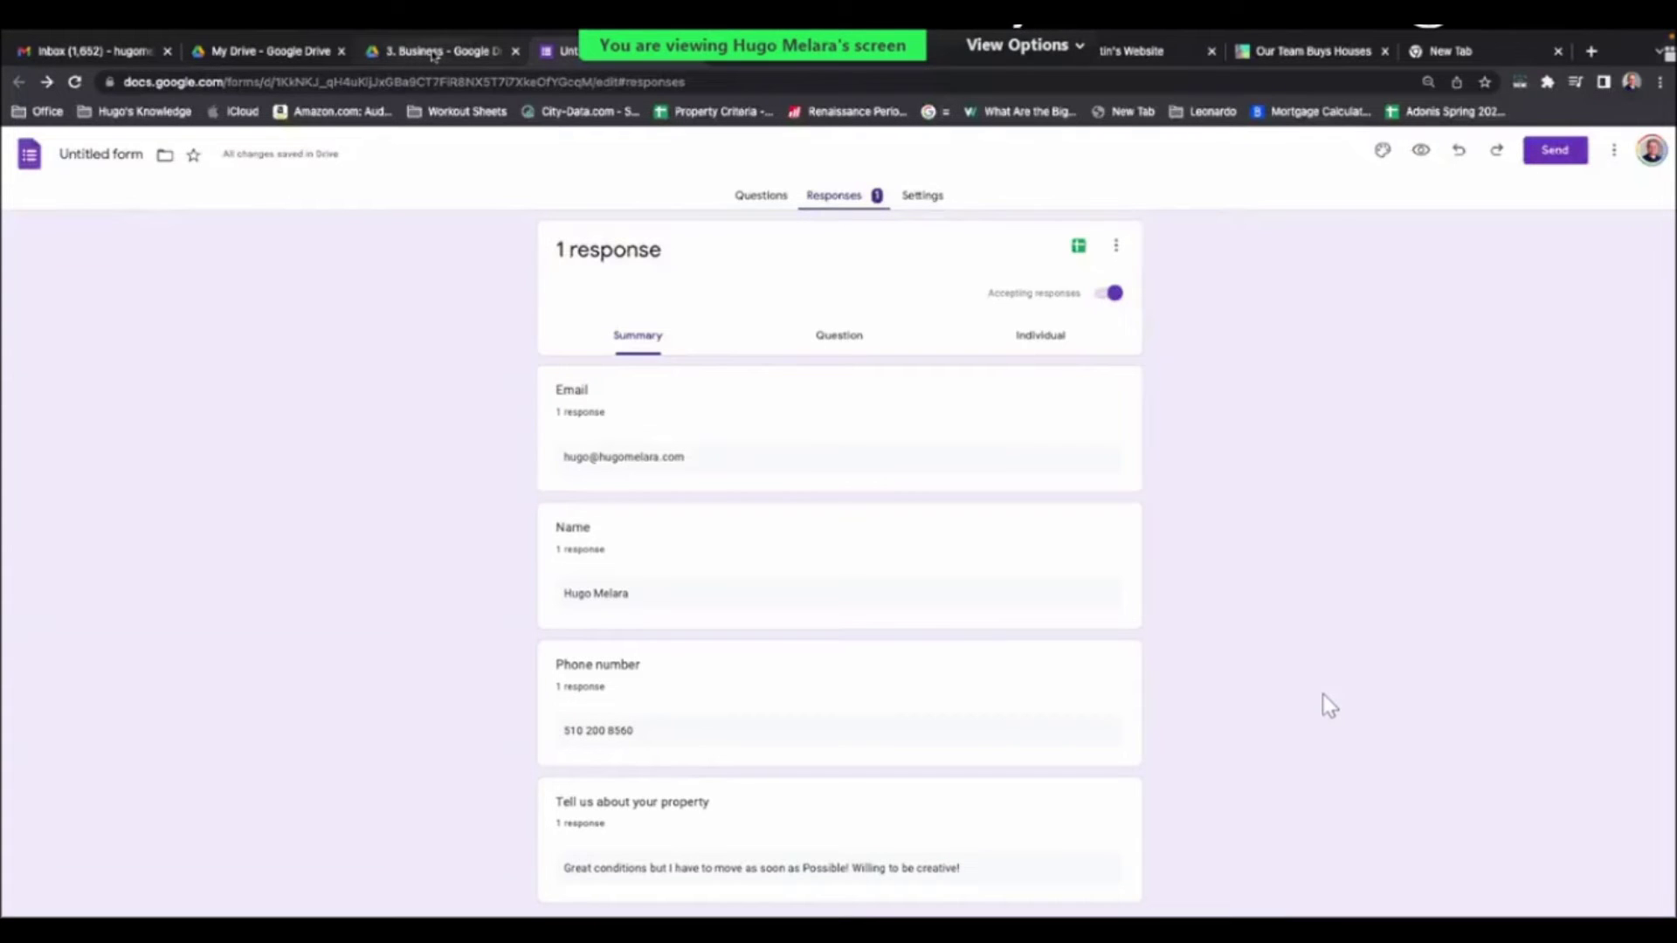
pyautogui.click(489, 52)
pyautogui.click(559, 53)
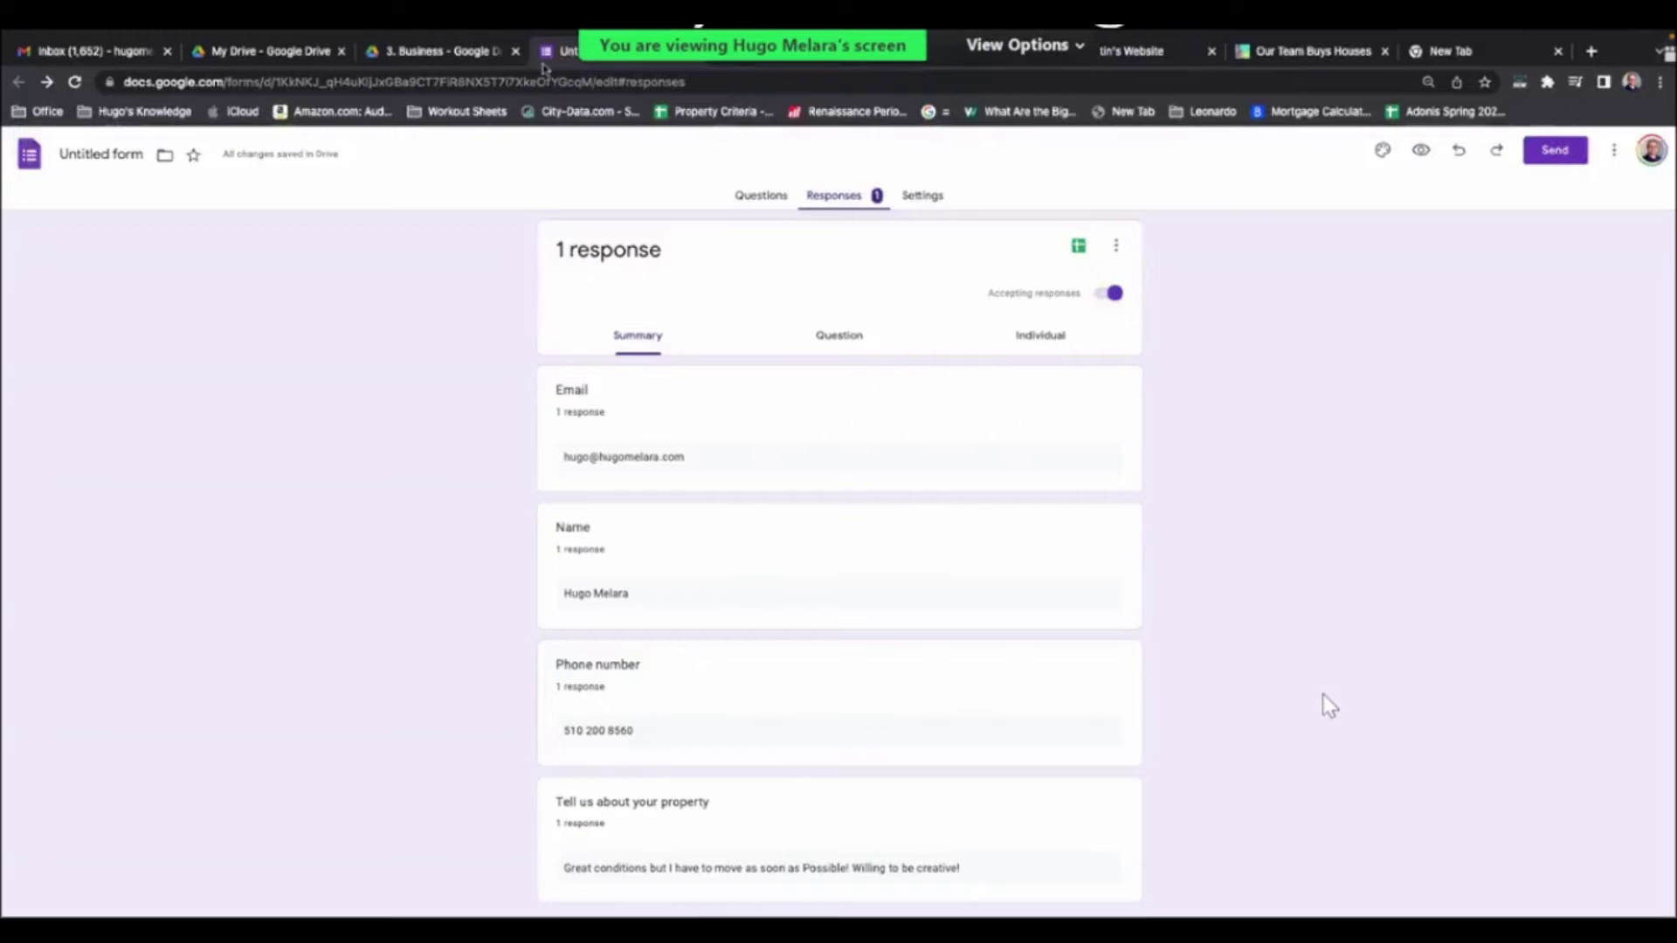
pyautogui.click(469, 55)
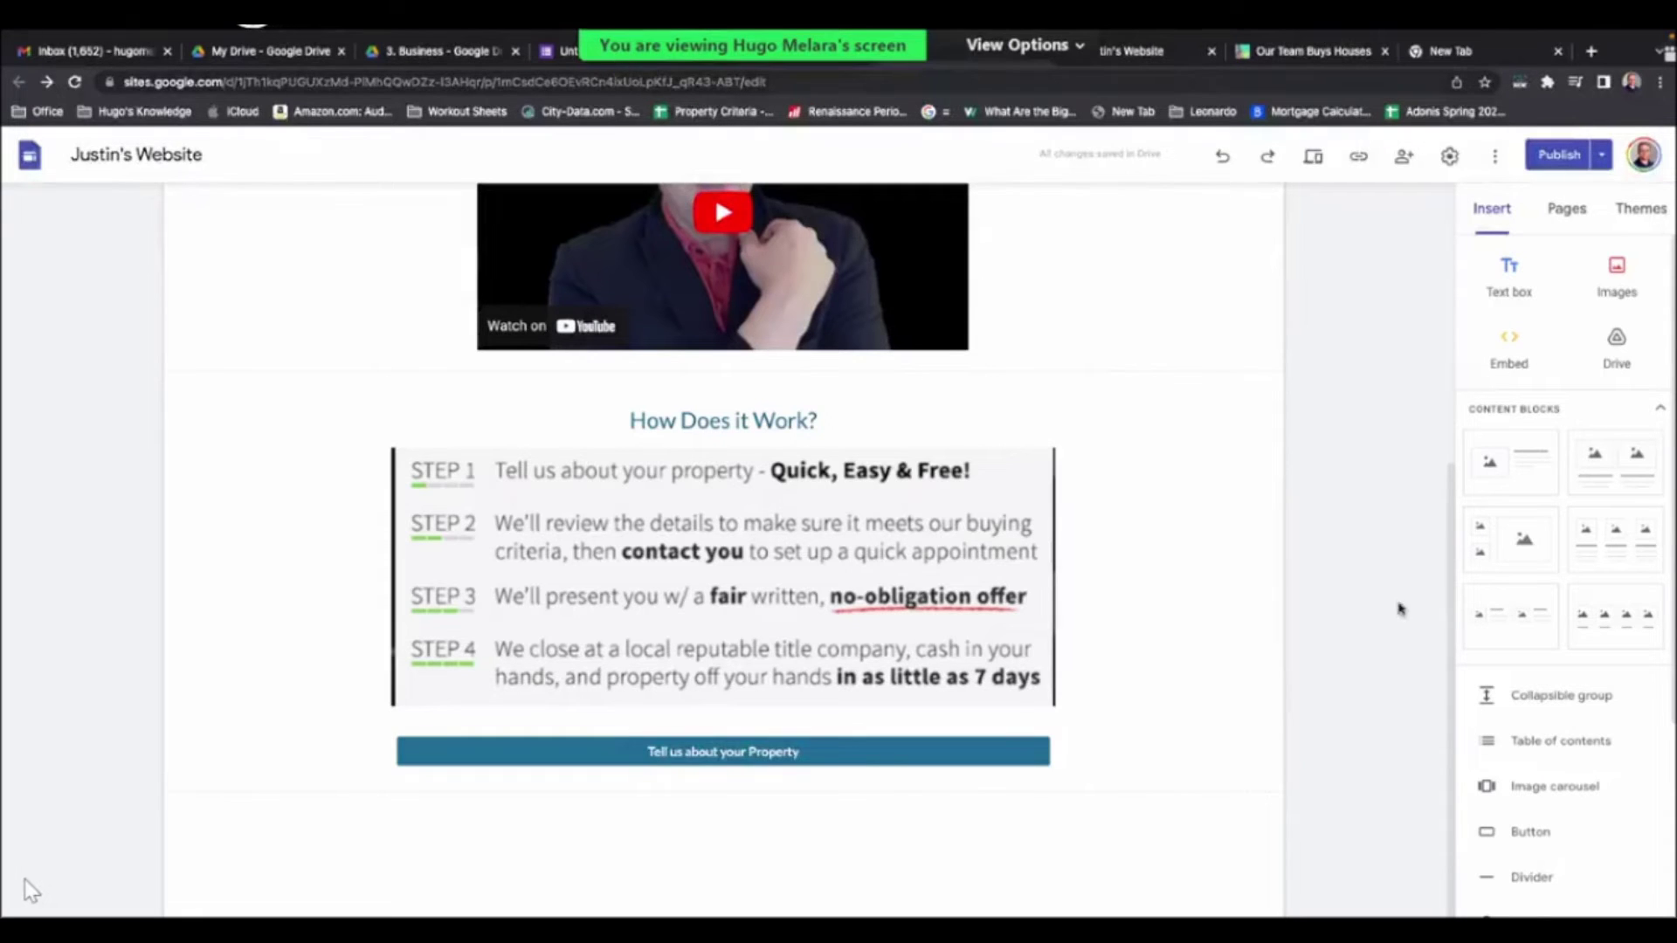
# - Back in the form, check Questions and Responses, then open the linked responses spreadsheet
pyautogui.hotkey('ctrl', 'shift', 'Tab')
pyautogui.click(765, 201)
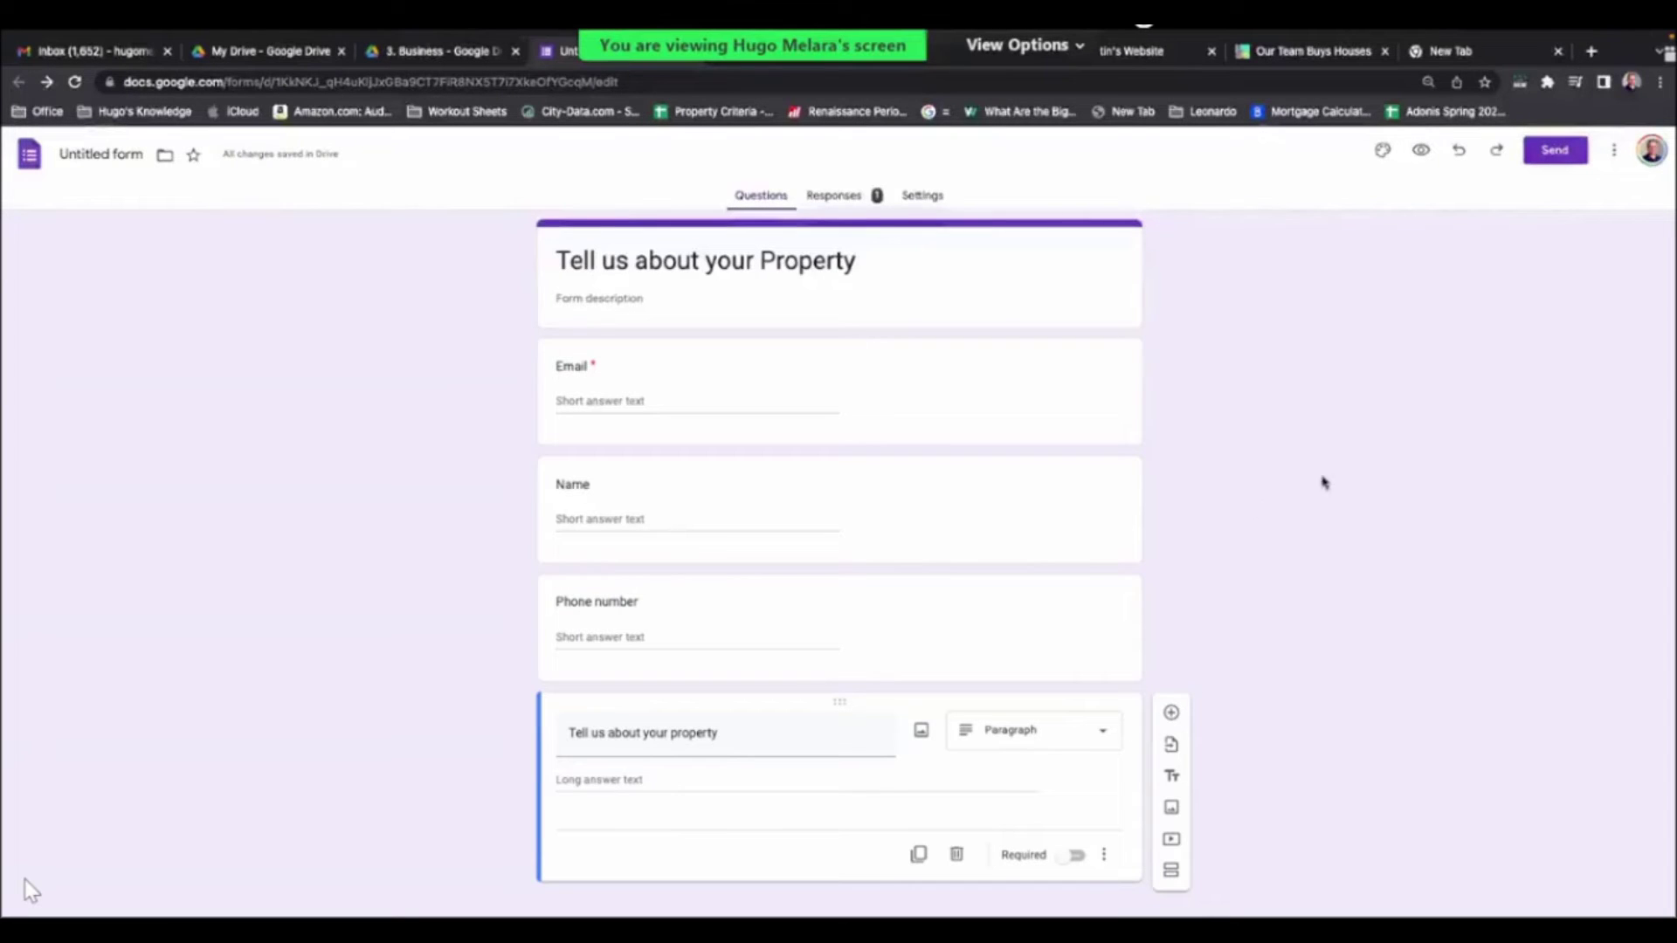
pyautogui.click(840, 198)
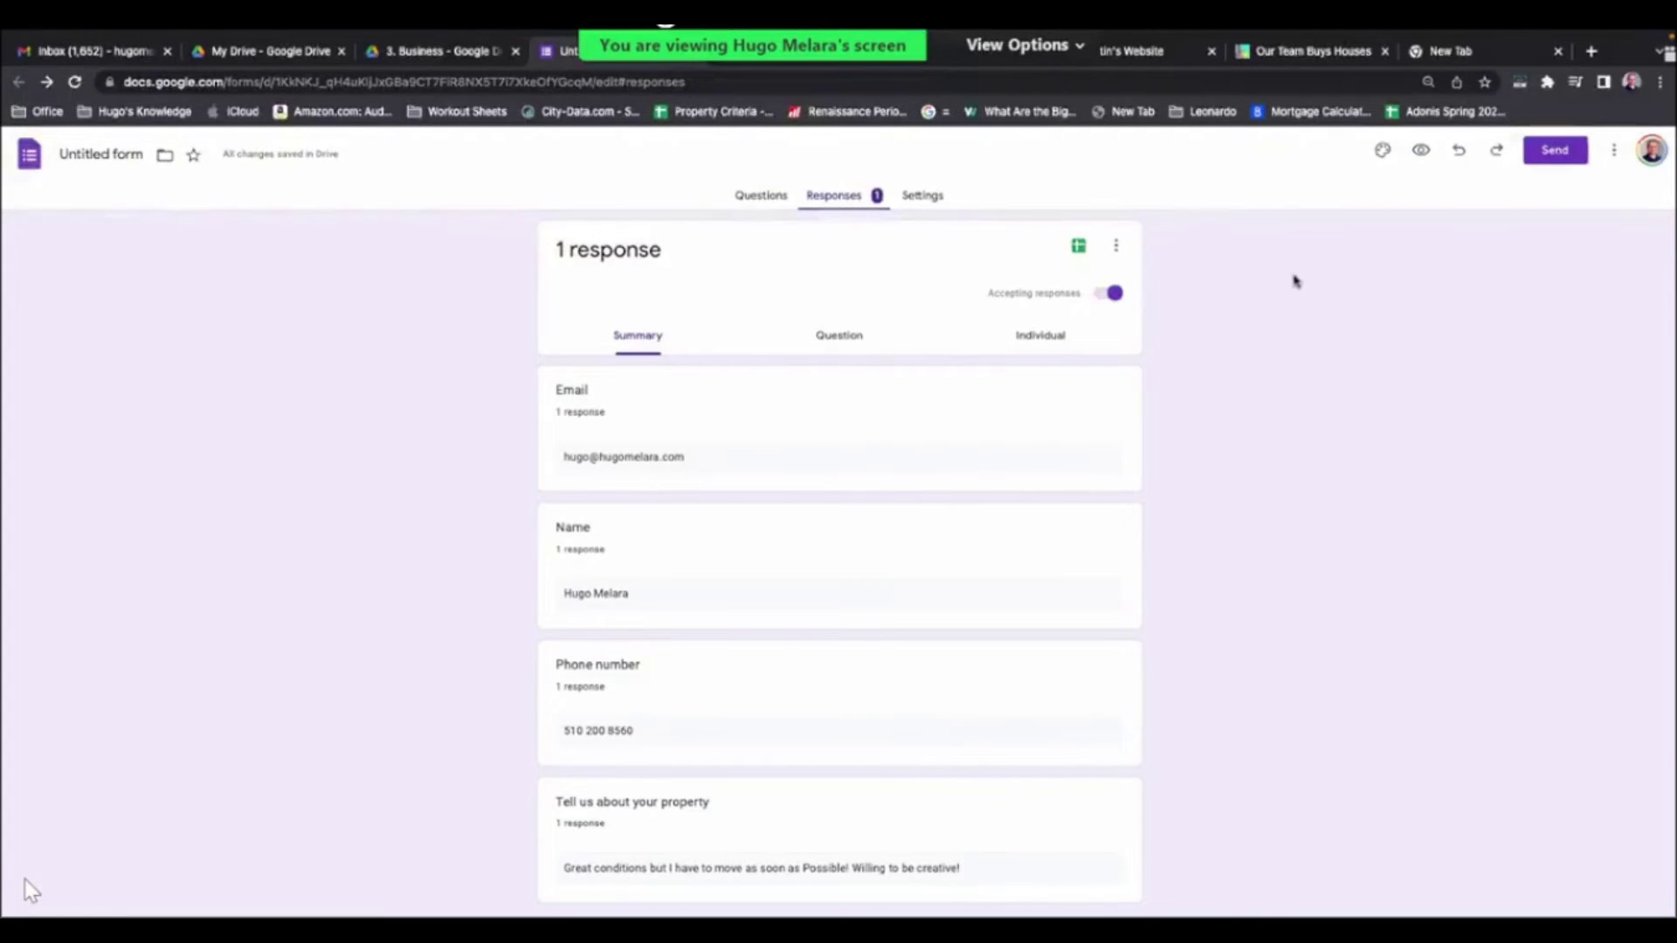
pyautogui.click(1081, 247)
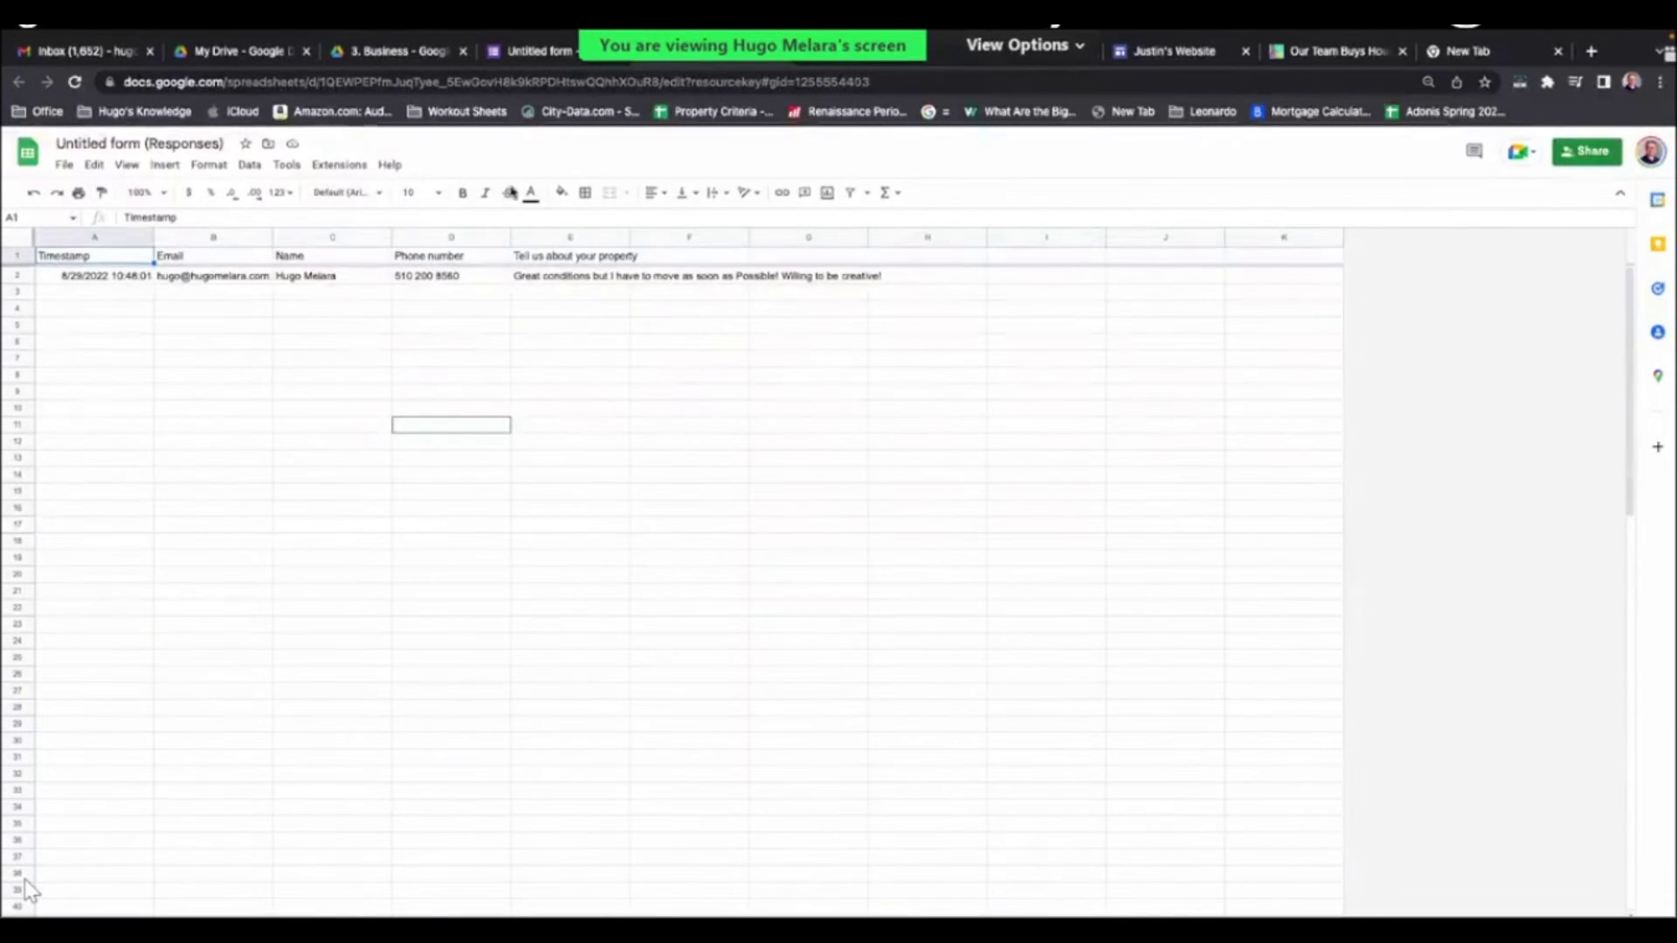
# - Leave the responses spreadsheet and return to the published Justin's Website home page
pyautogui.click(532, 53)
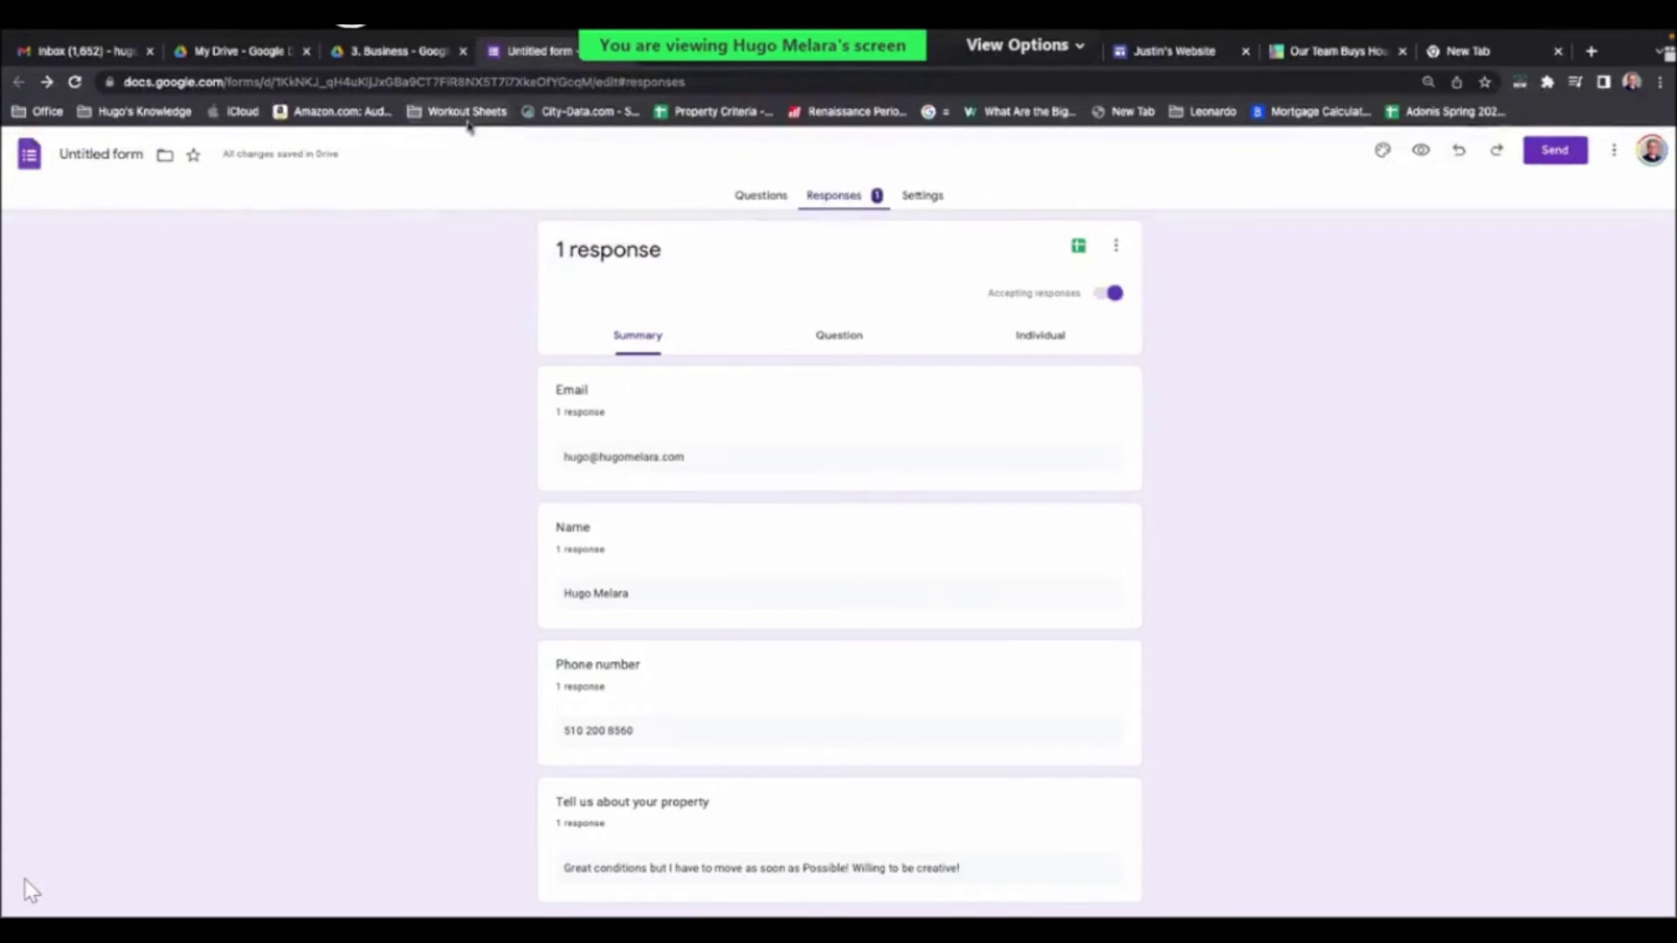
pyautogui.click(1181, 57)
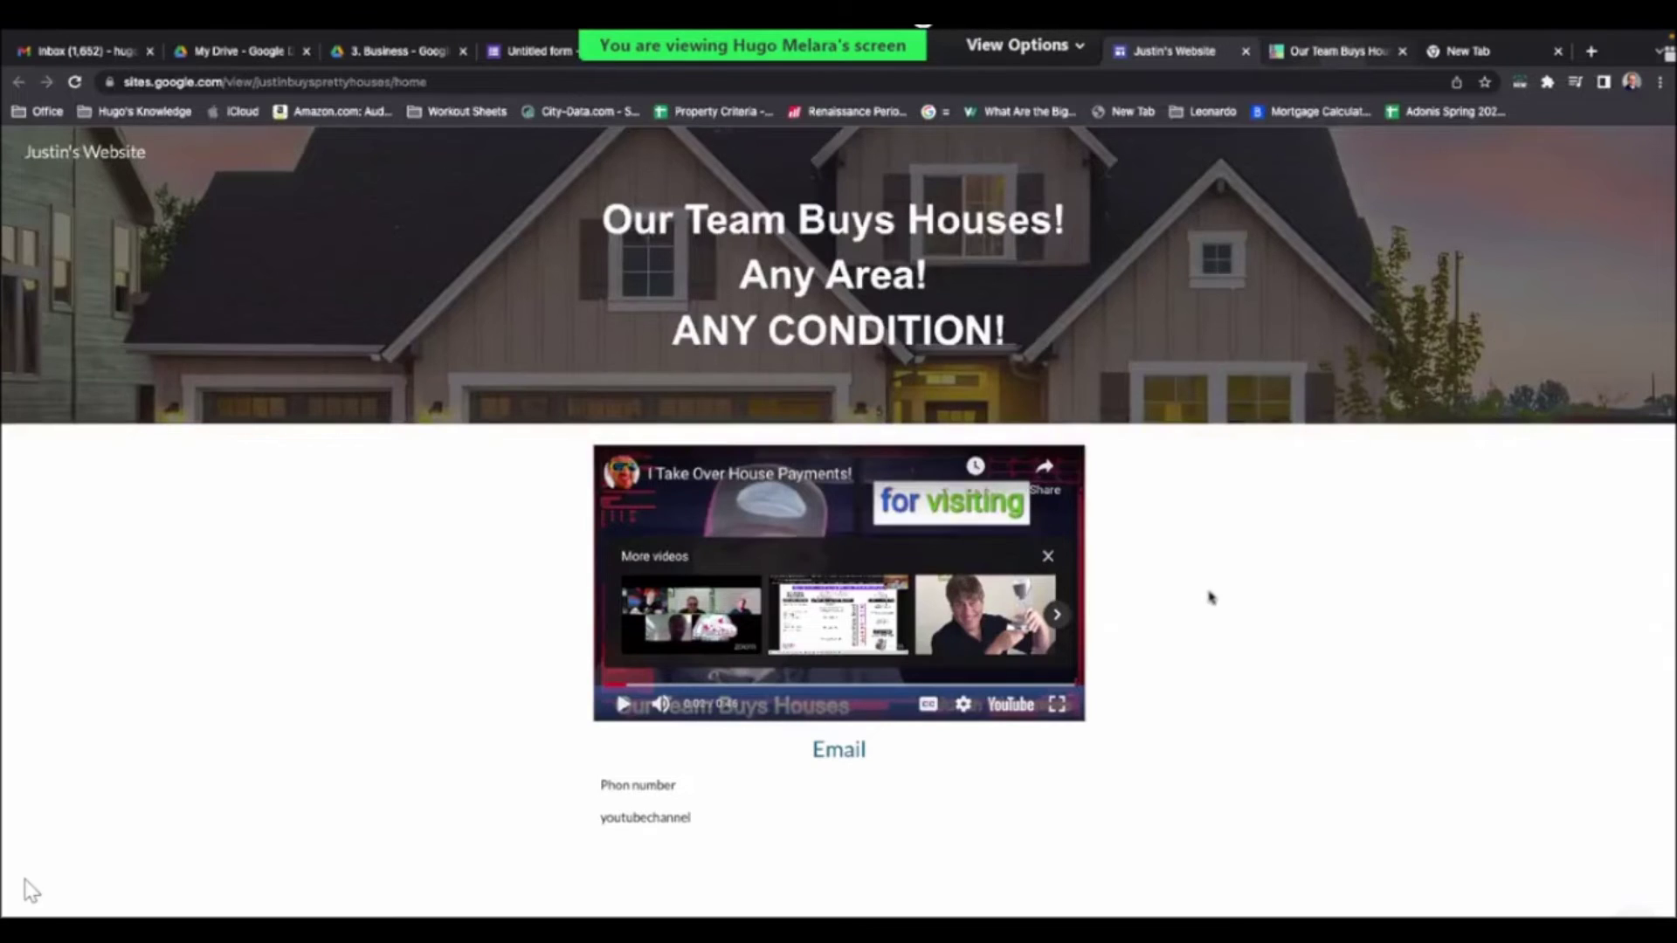
# - Copy the 'Our Team Buys Houses... Fast!' heading from the sales site and bring up insert options in the editor
pyautogui.hotkey('ctrl', 'Tab')
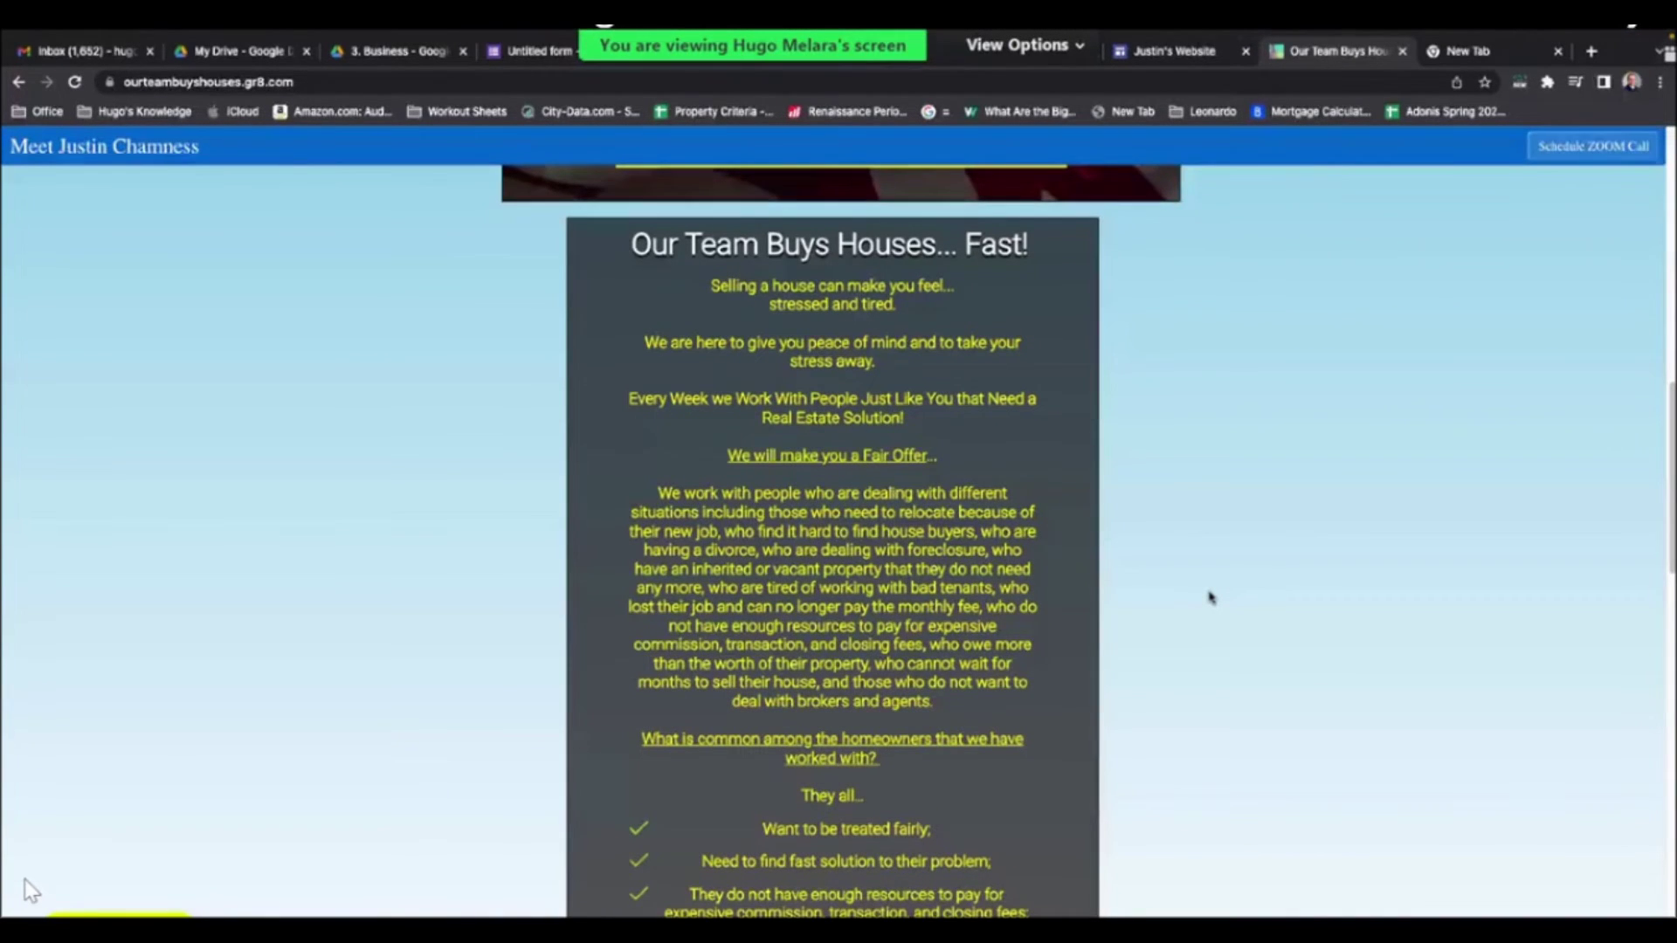
pyautogui.scroll(-8, 1210, 596)
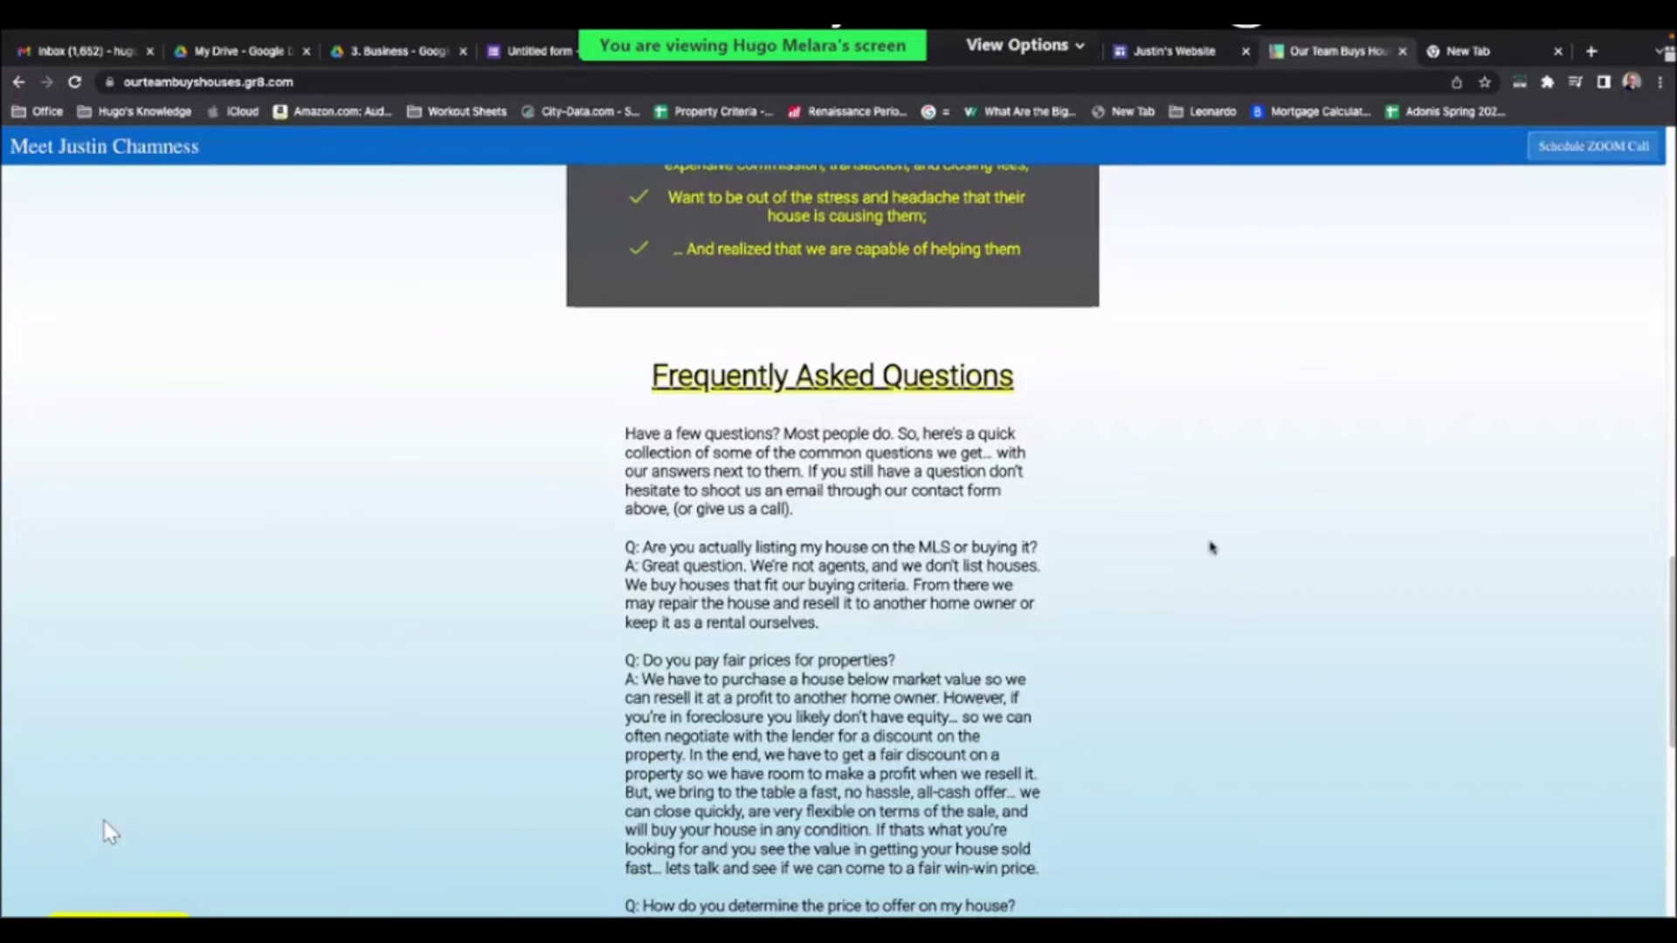
pyautogui.scroll(1, 869, 463)
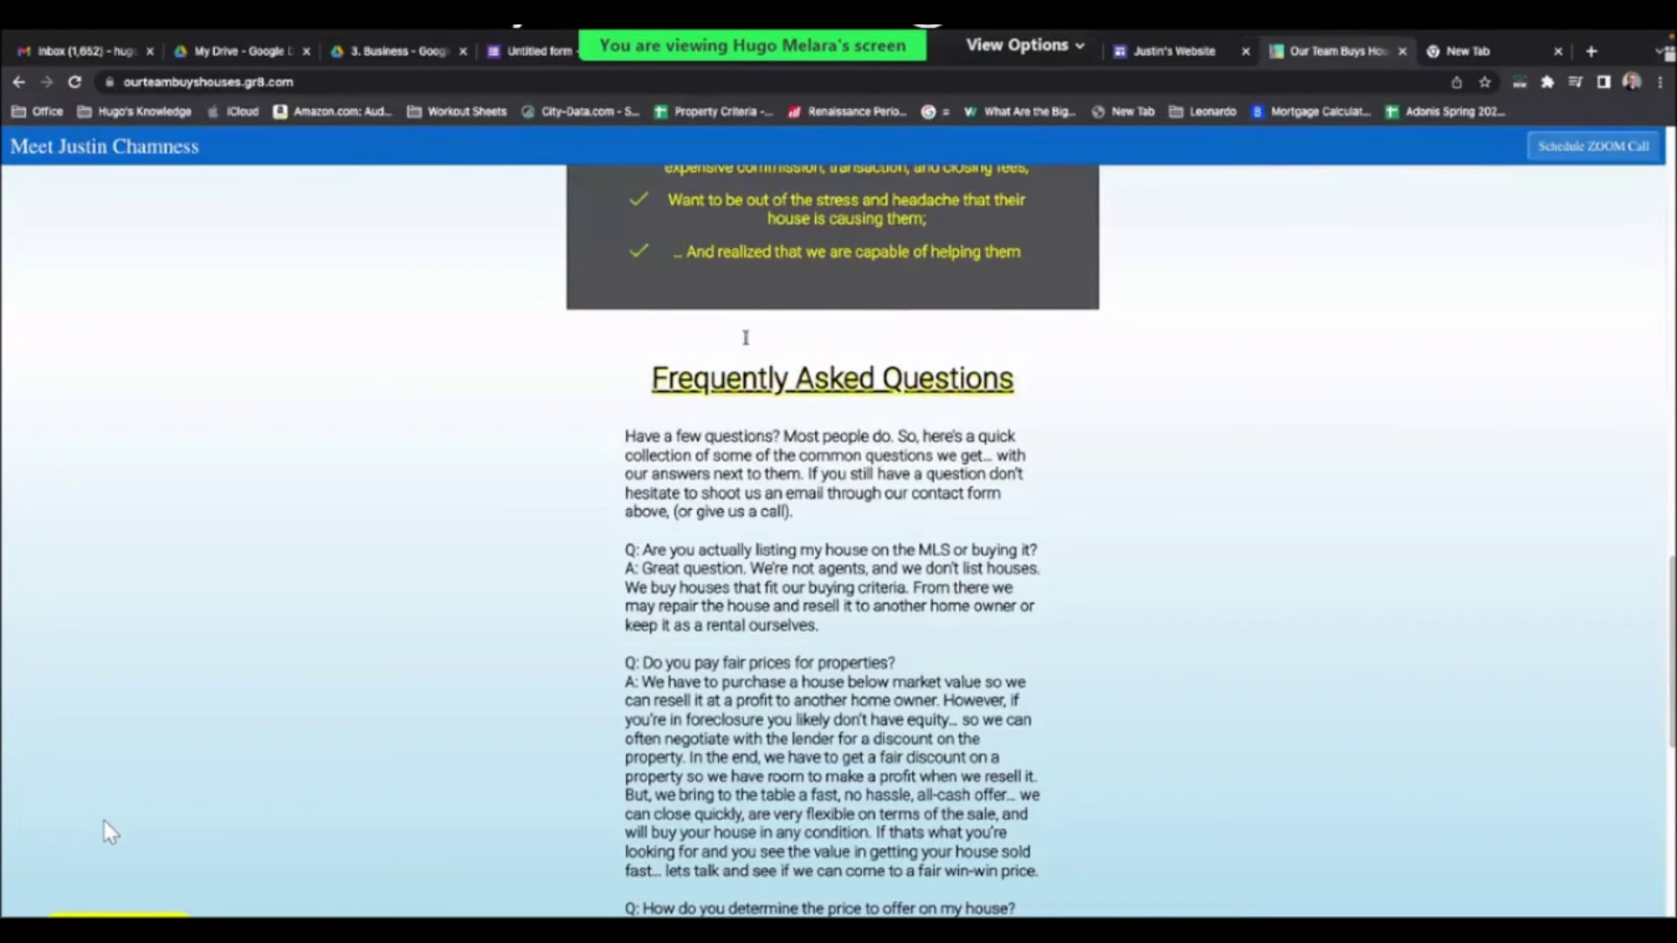
pyautogui.scroll(8, 744, 323)
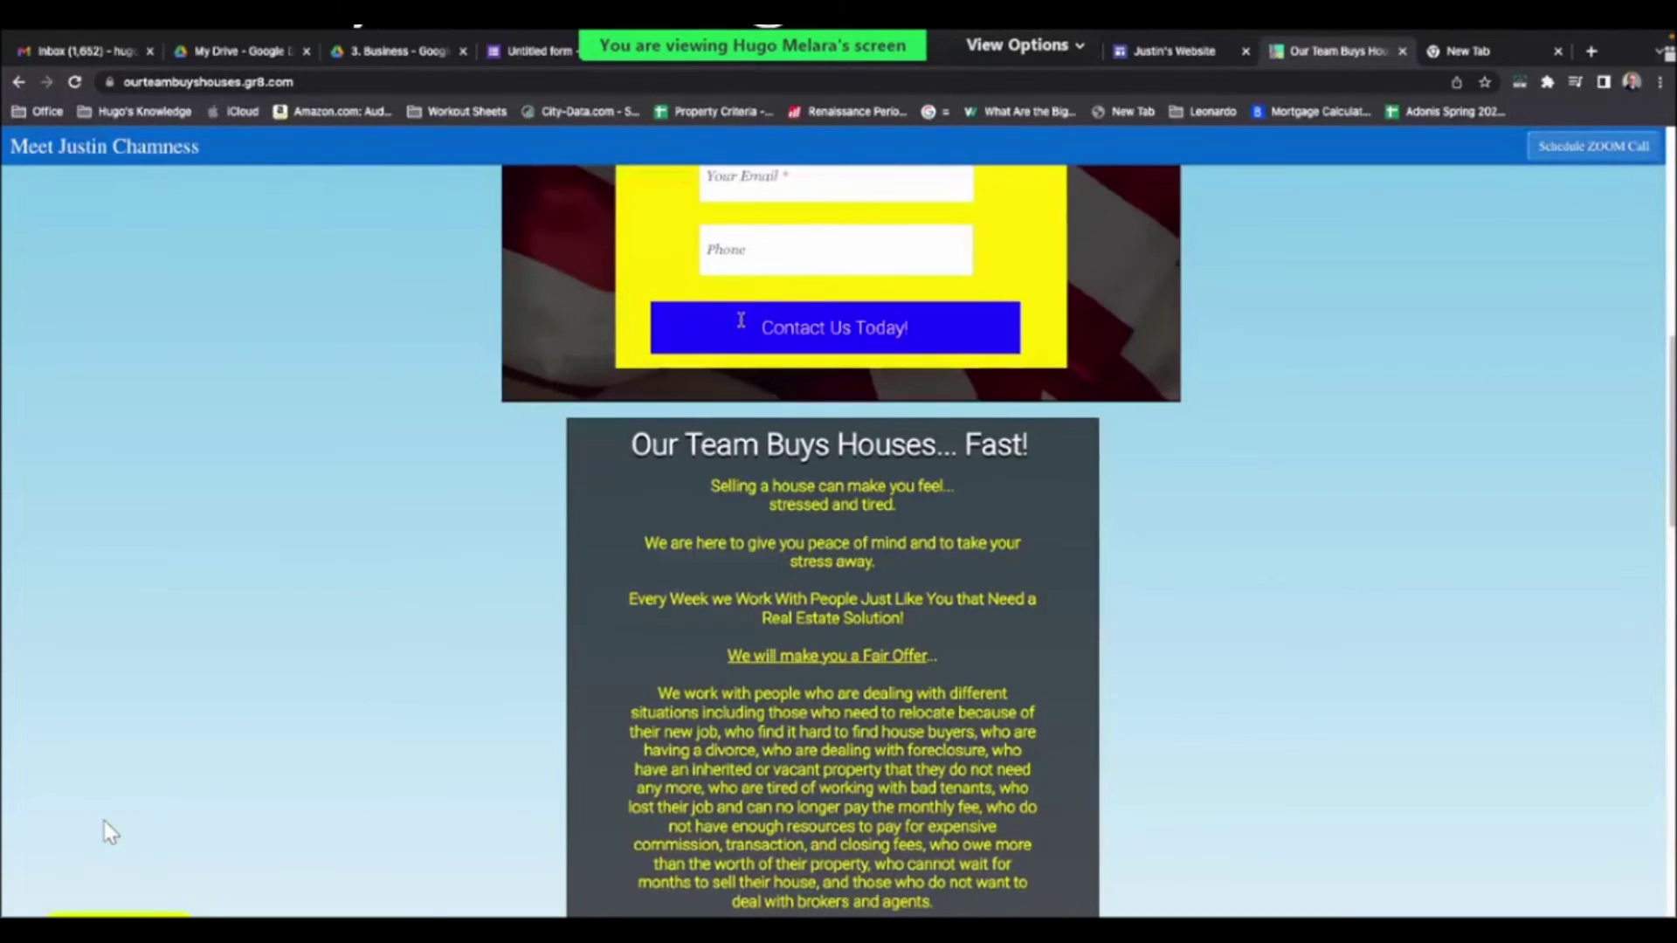
pyautogui.scroll(-2, 696, 217)
pyautogui.tripleClick(694, 445)
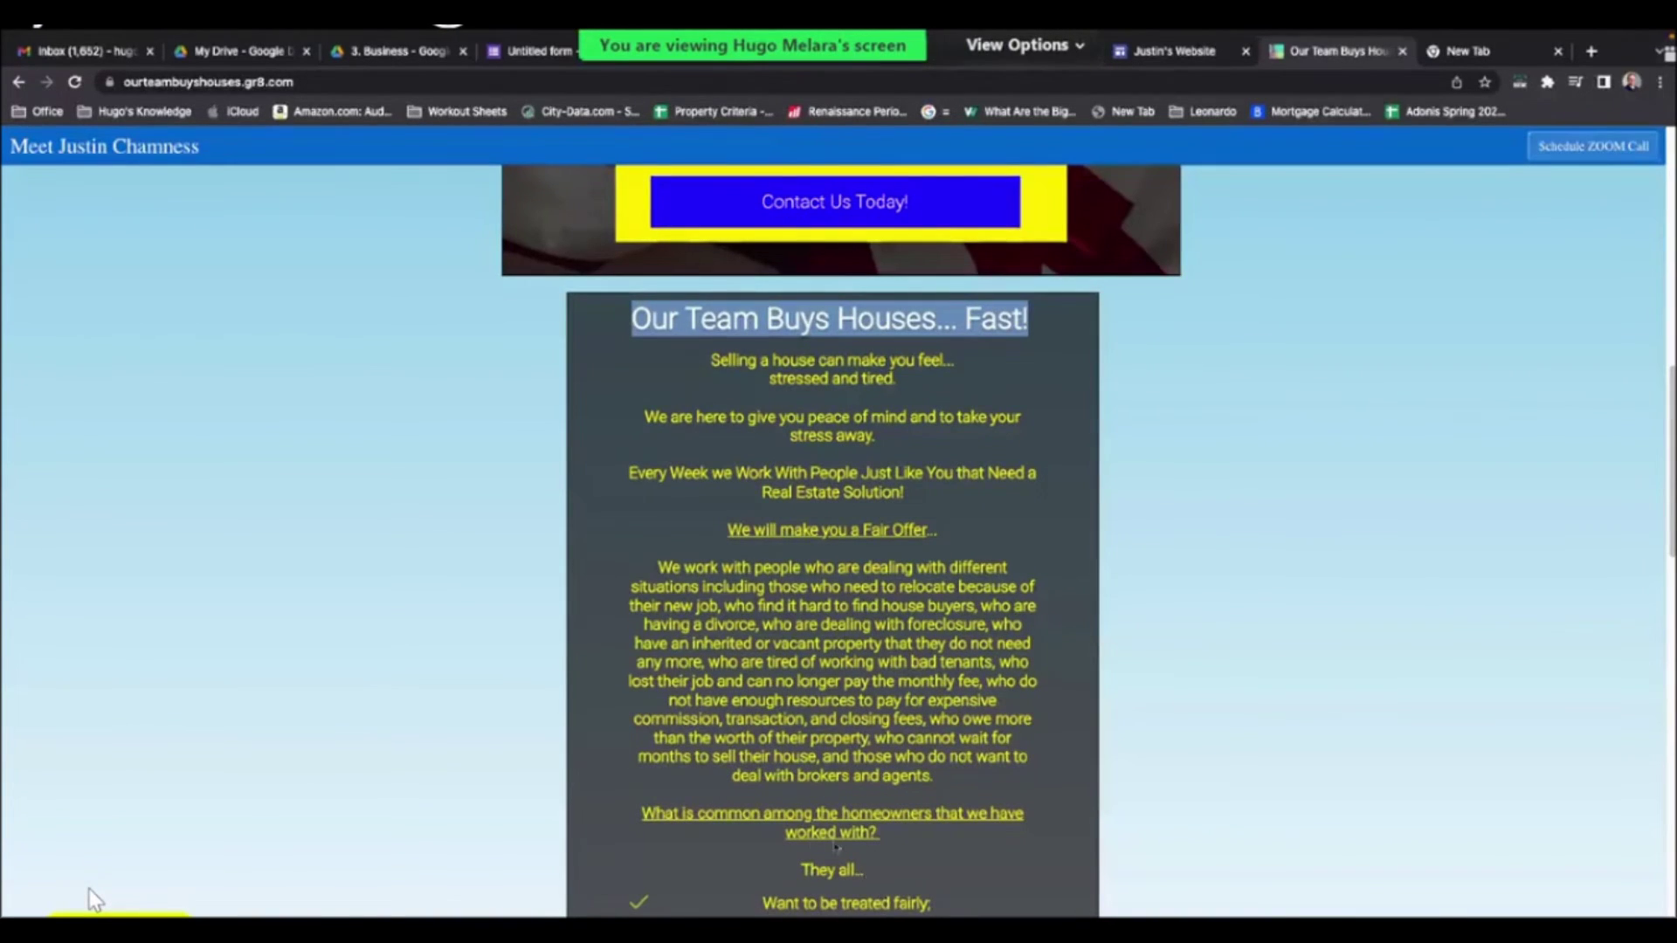
pyautogui.hotkey('ctrl', 'shift', 'Tab')
pyautogui.doubleClick(788, 861)
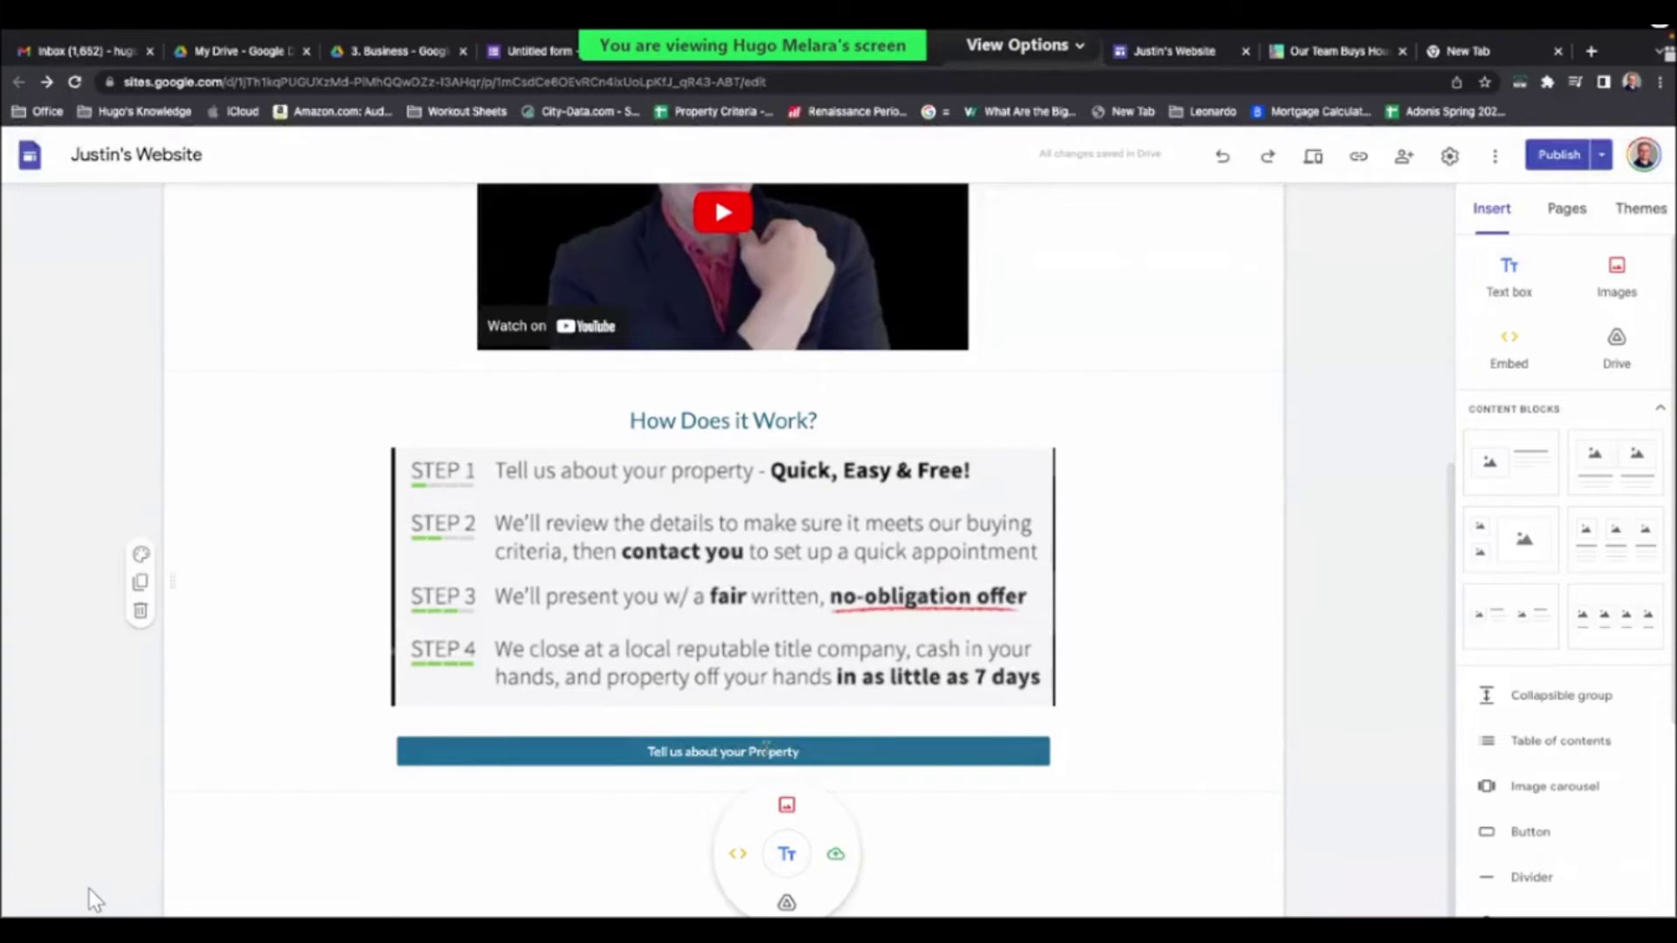
# - Add a text box below the property button holding the 'Our Team Buys Houses... Fast!' heading in black
pyautogui.click(786, 853)
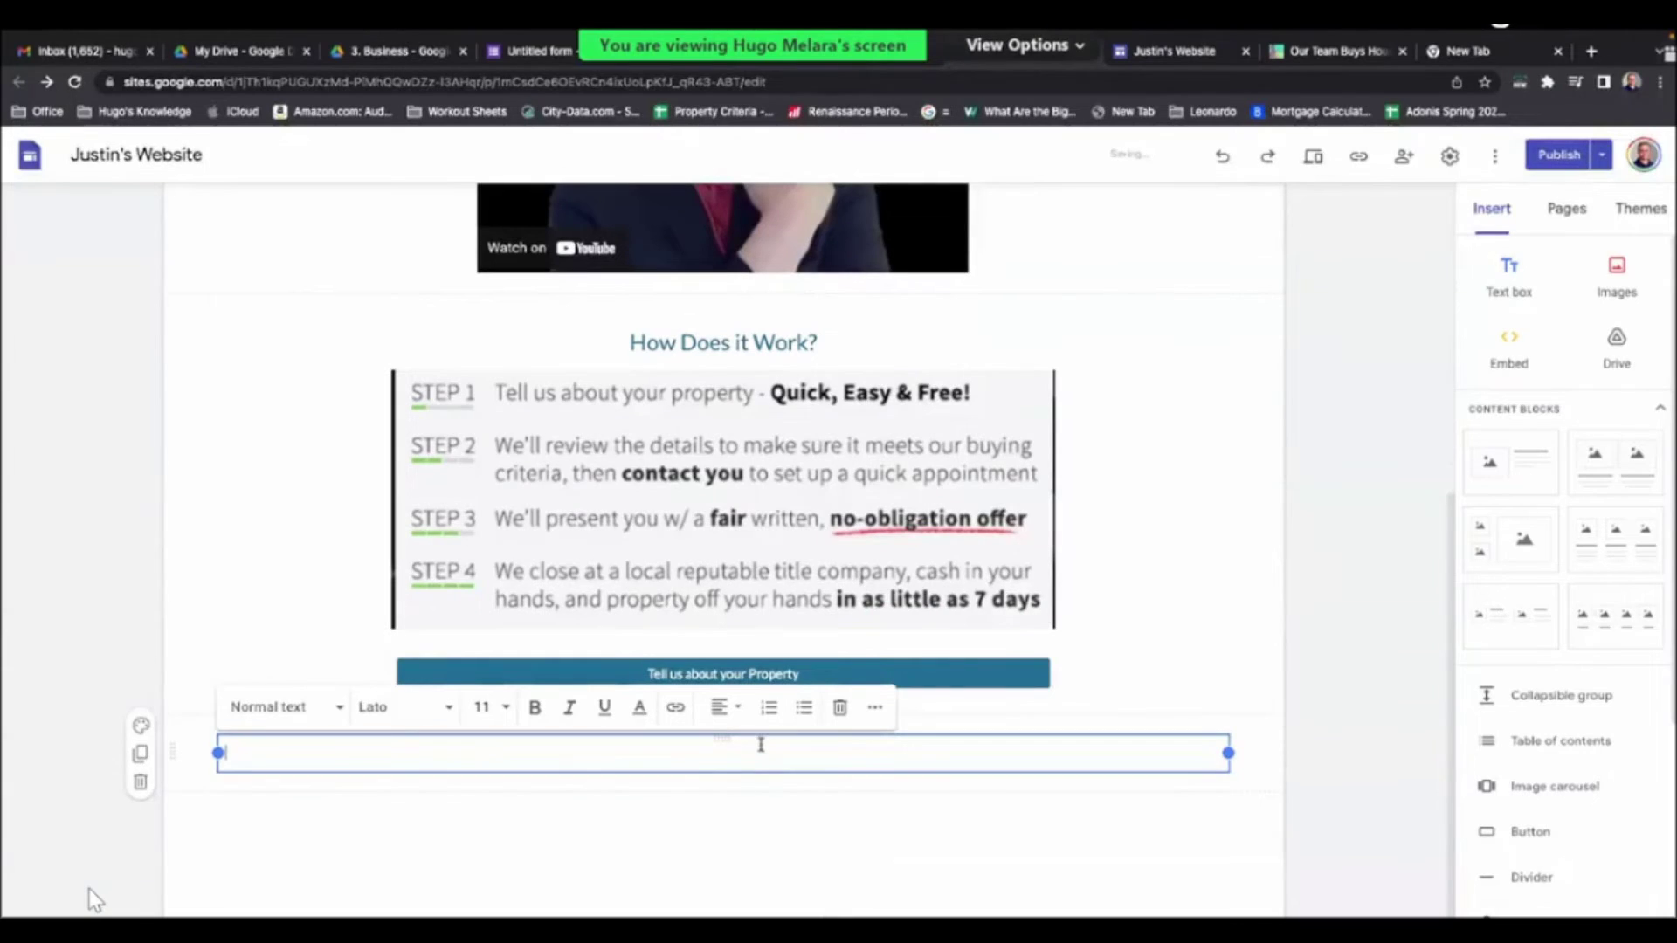
pyautogui.click(1363, 779)
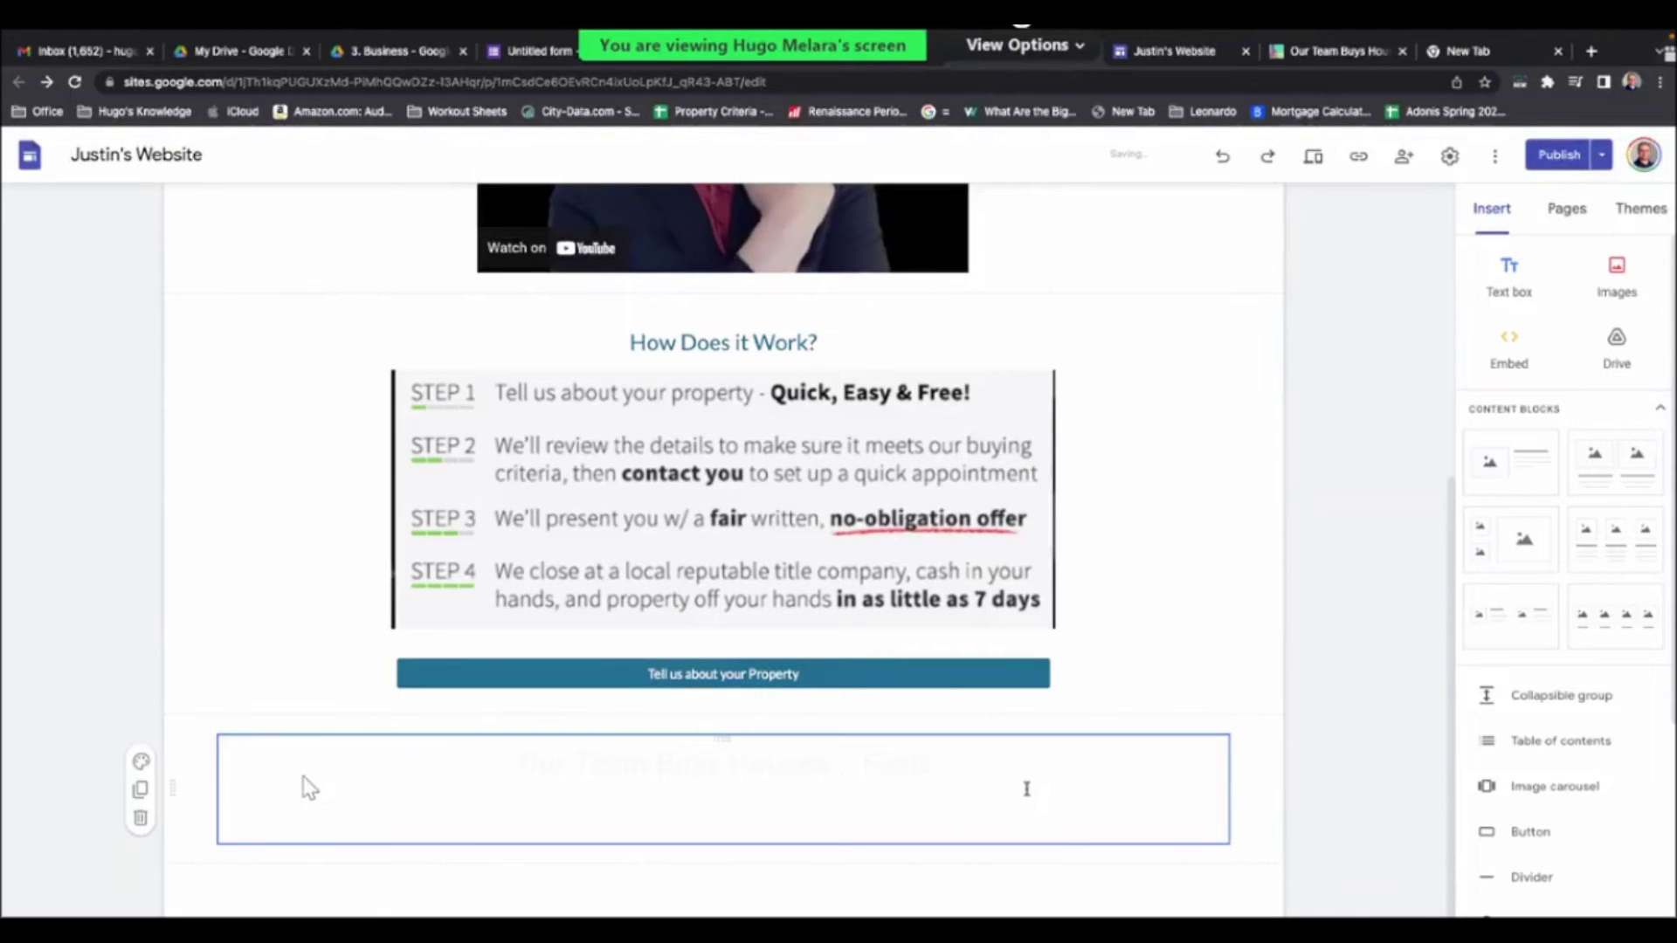
pyautogui.click(748, 779)
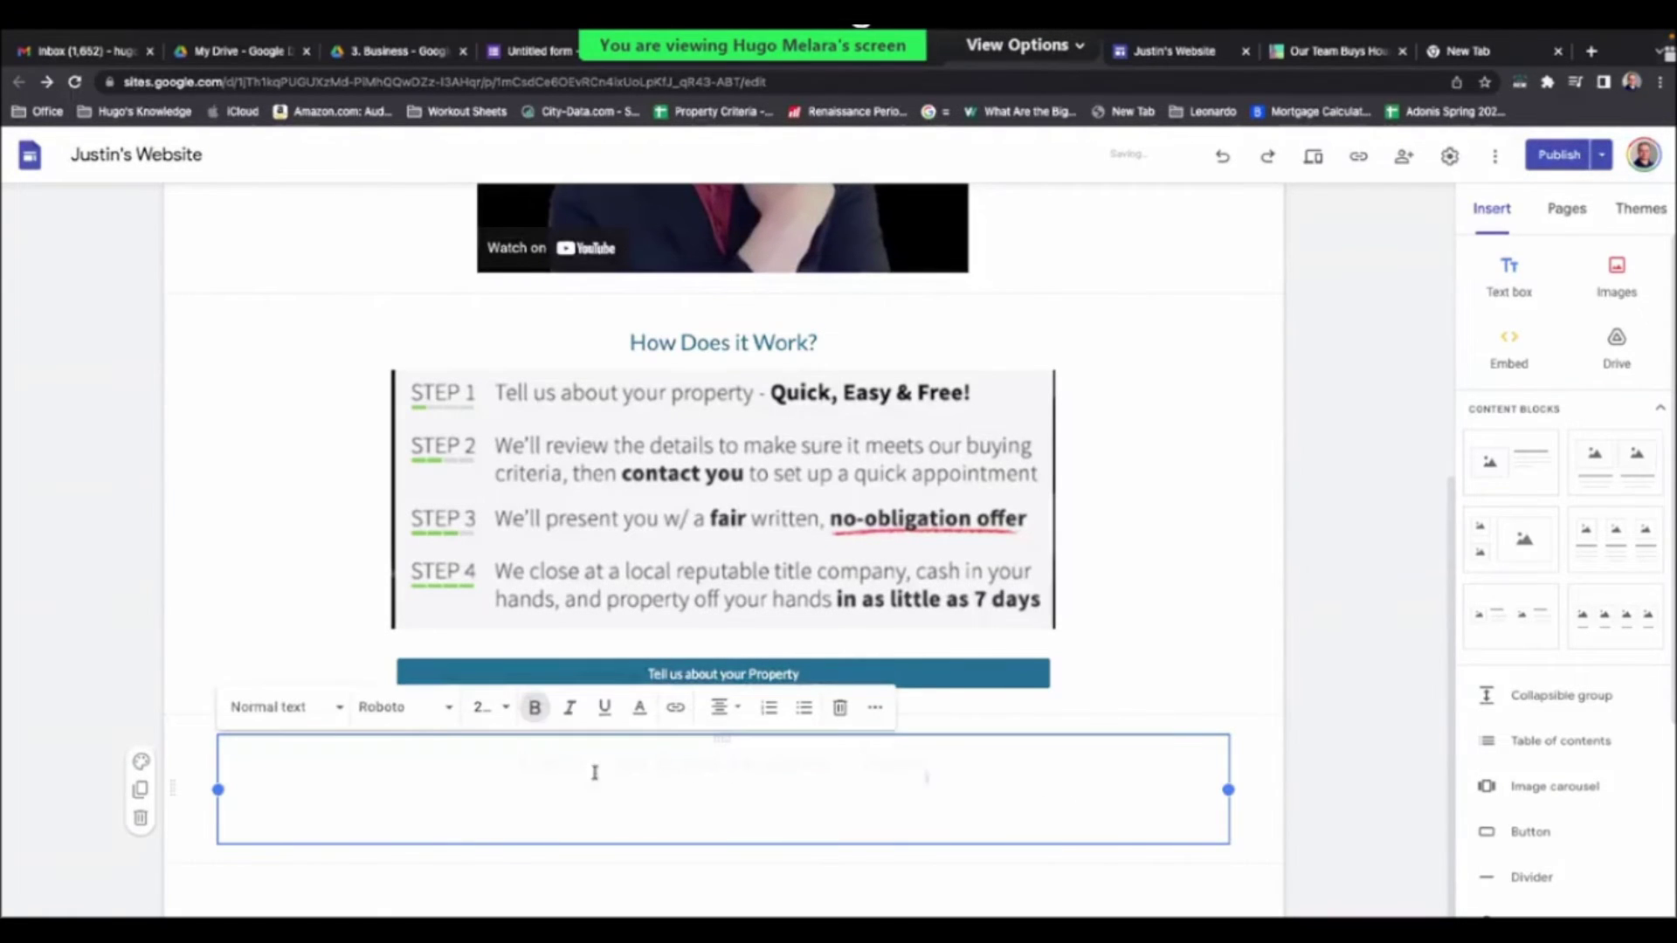
pyautogui.hotkey('shift', 'End')
pyautogui.keyDown('shift'); pyautogui.click(410, 773); pyautogui.keyUp('shift')
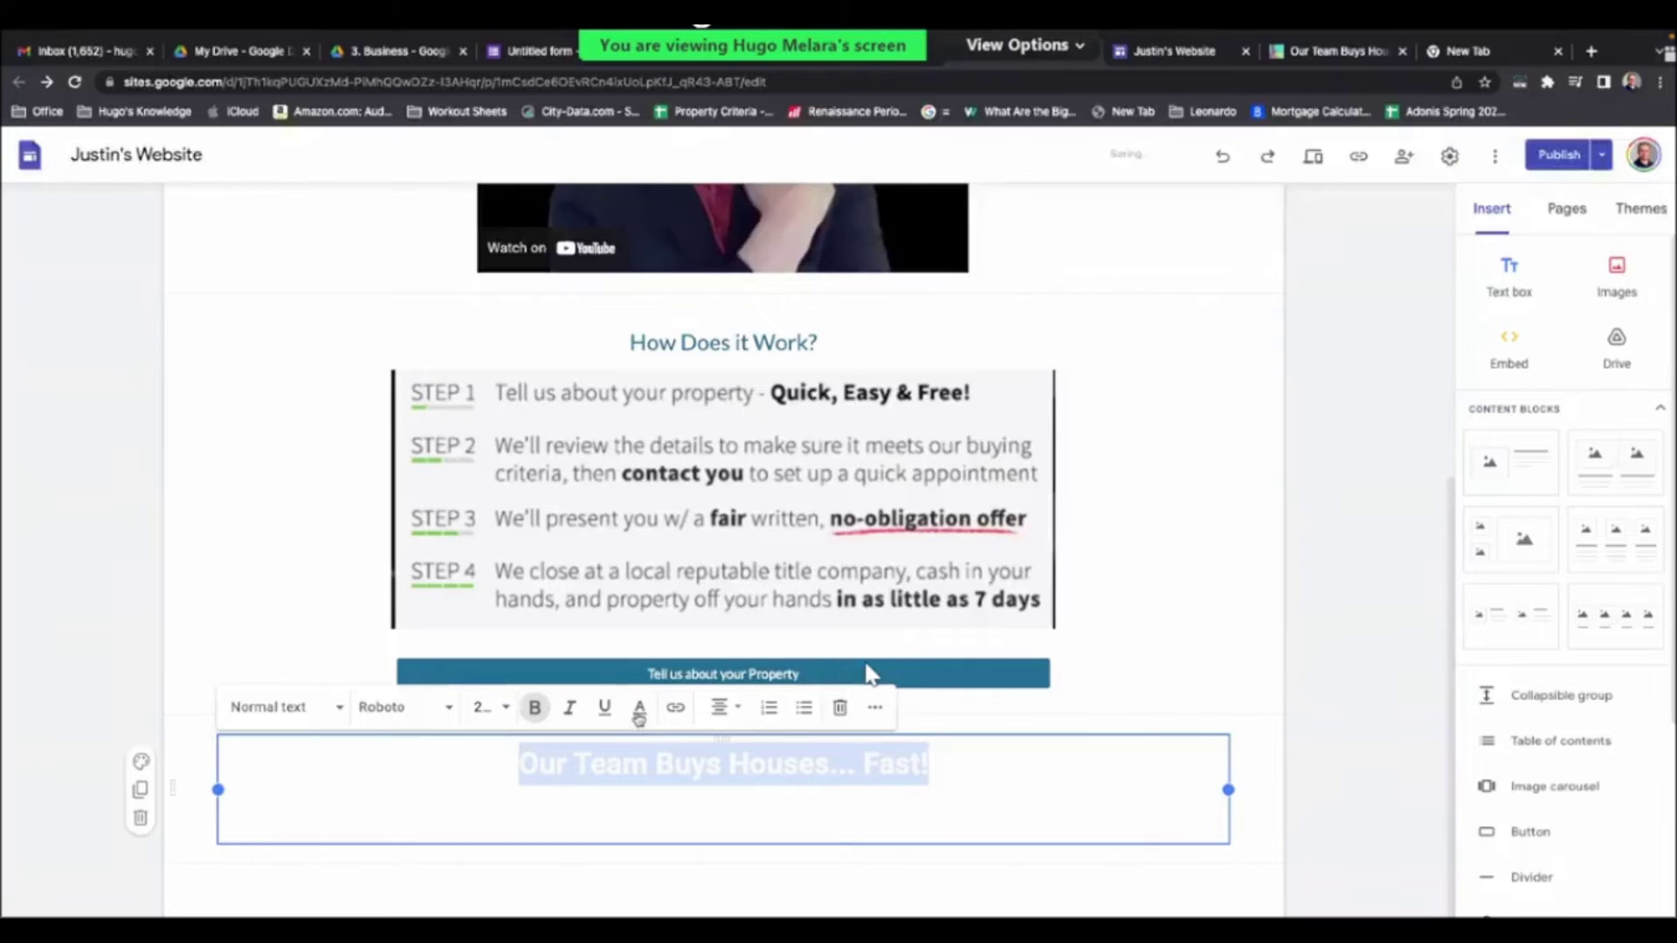
pyautogui.click(638, 710)
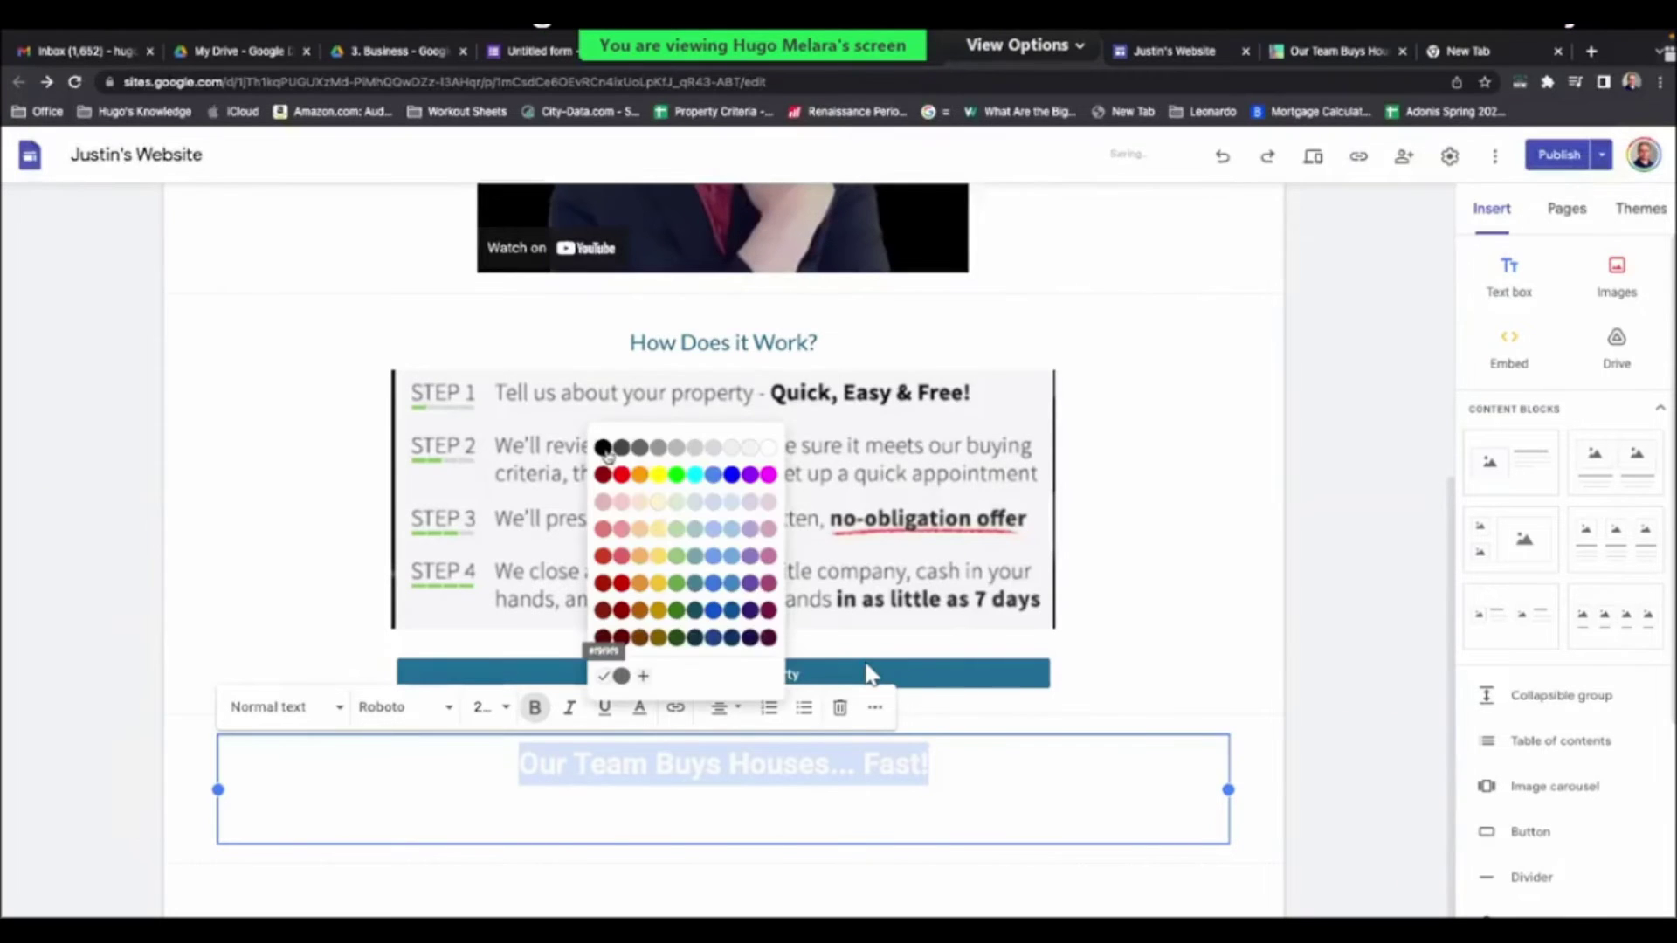
pyautogui.click(602, 448)
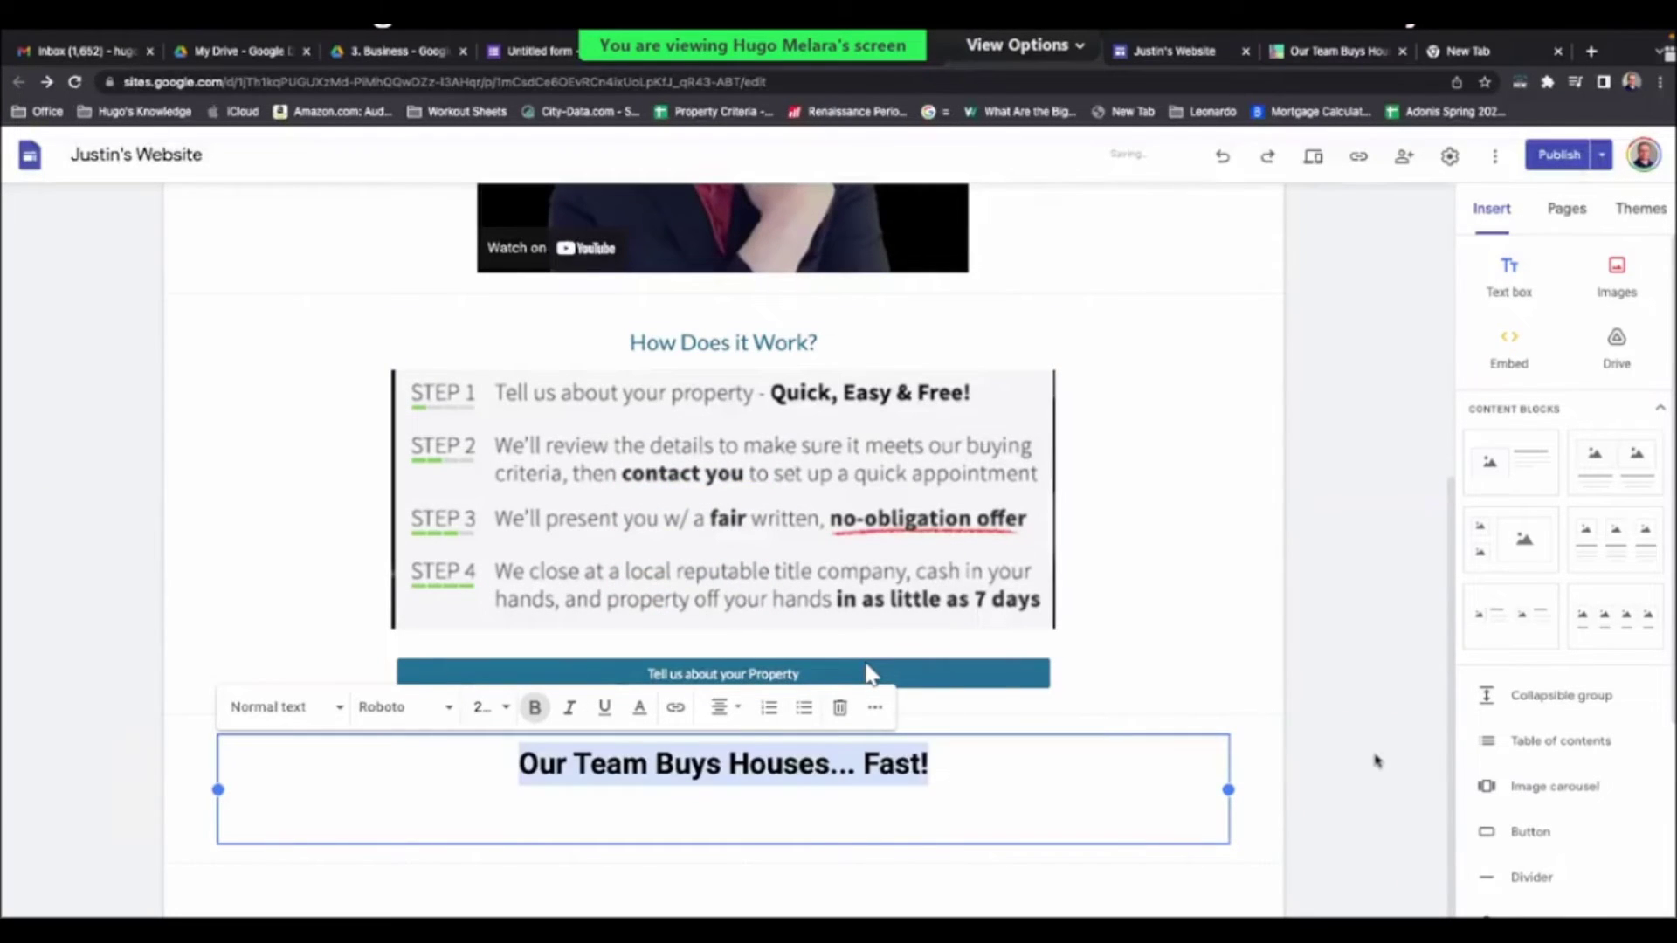
pyautogui.press('Escape')
pyautogui.scroll(-1, 869, 673)
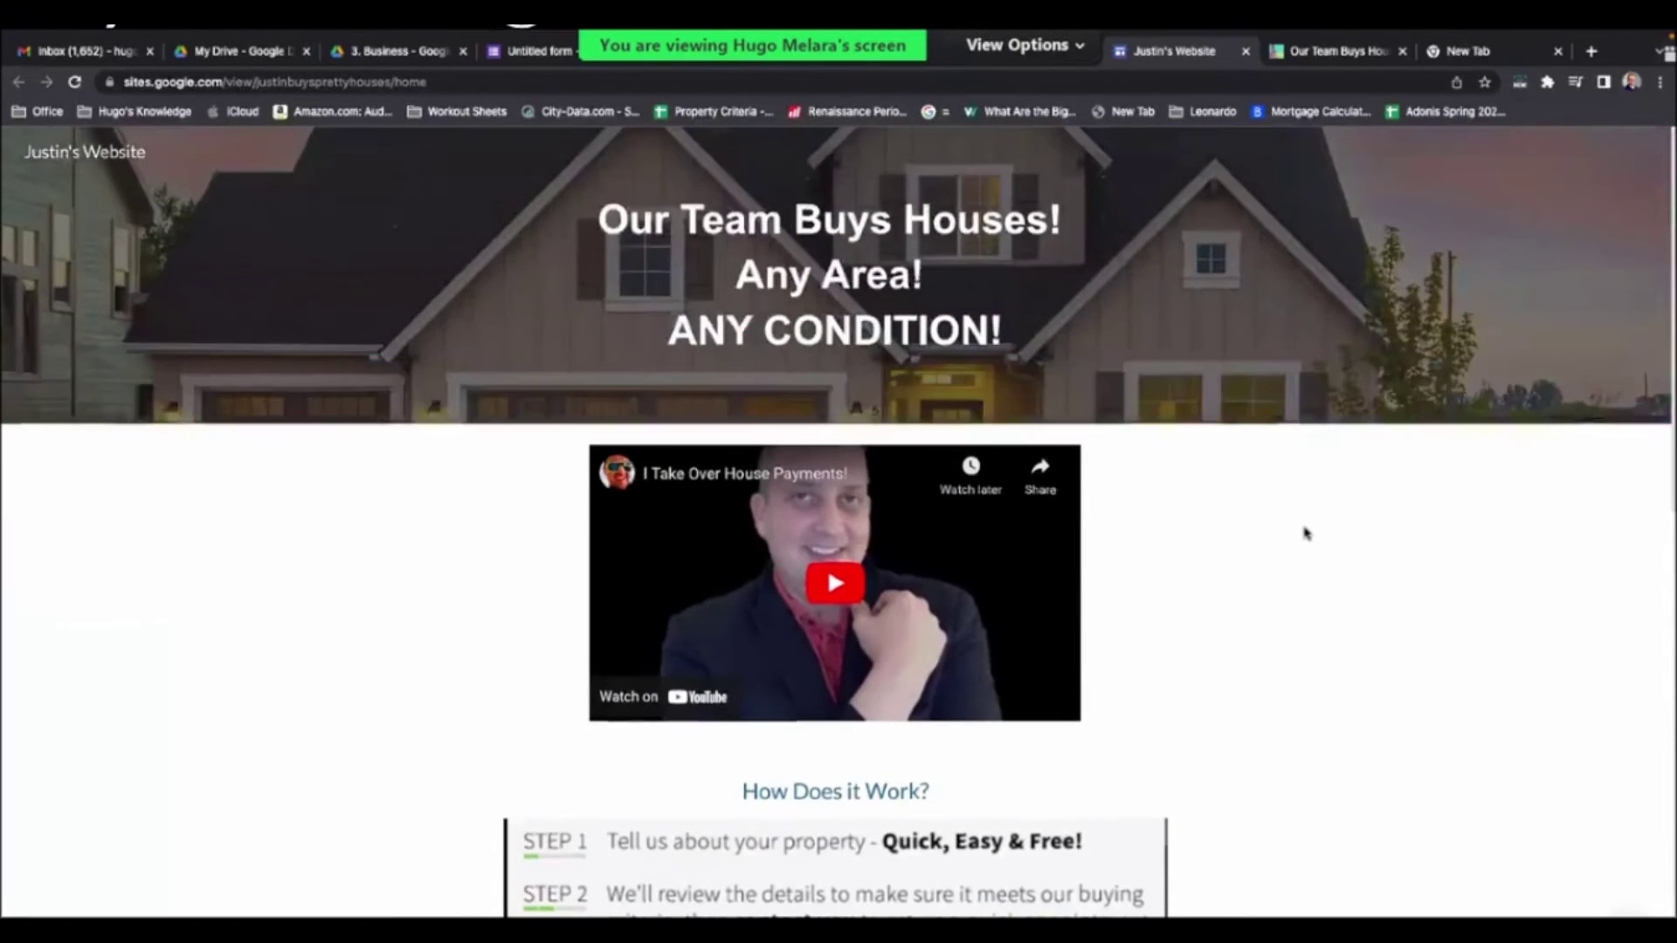
# - Copy the 'Frequently Asked Questions' heading from the sales site and return below the homeowners' bullet list
pyautogui.scroll(-1, 1301, 531)
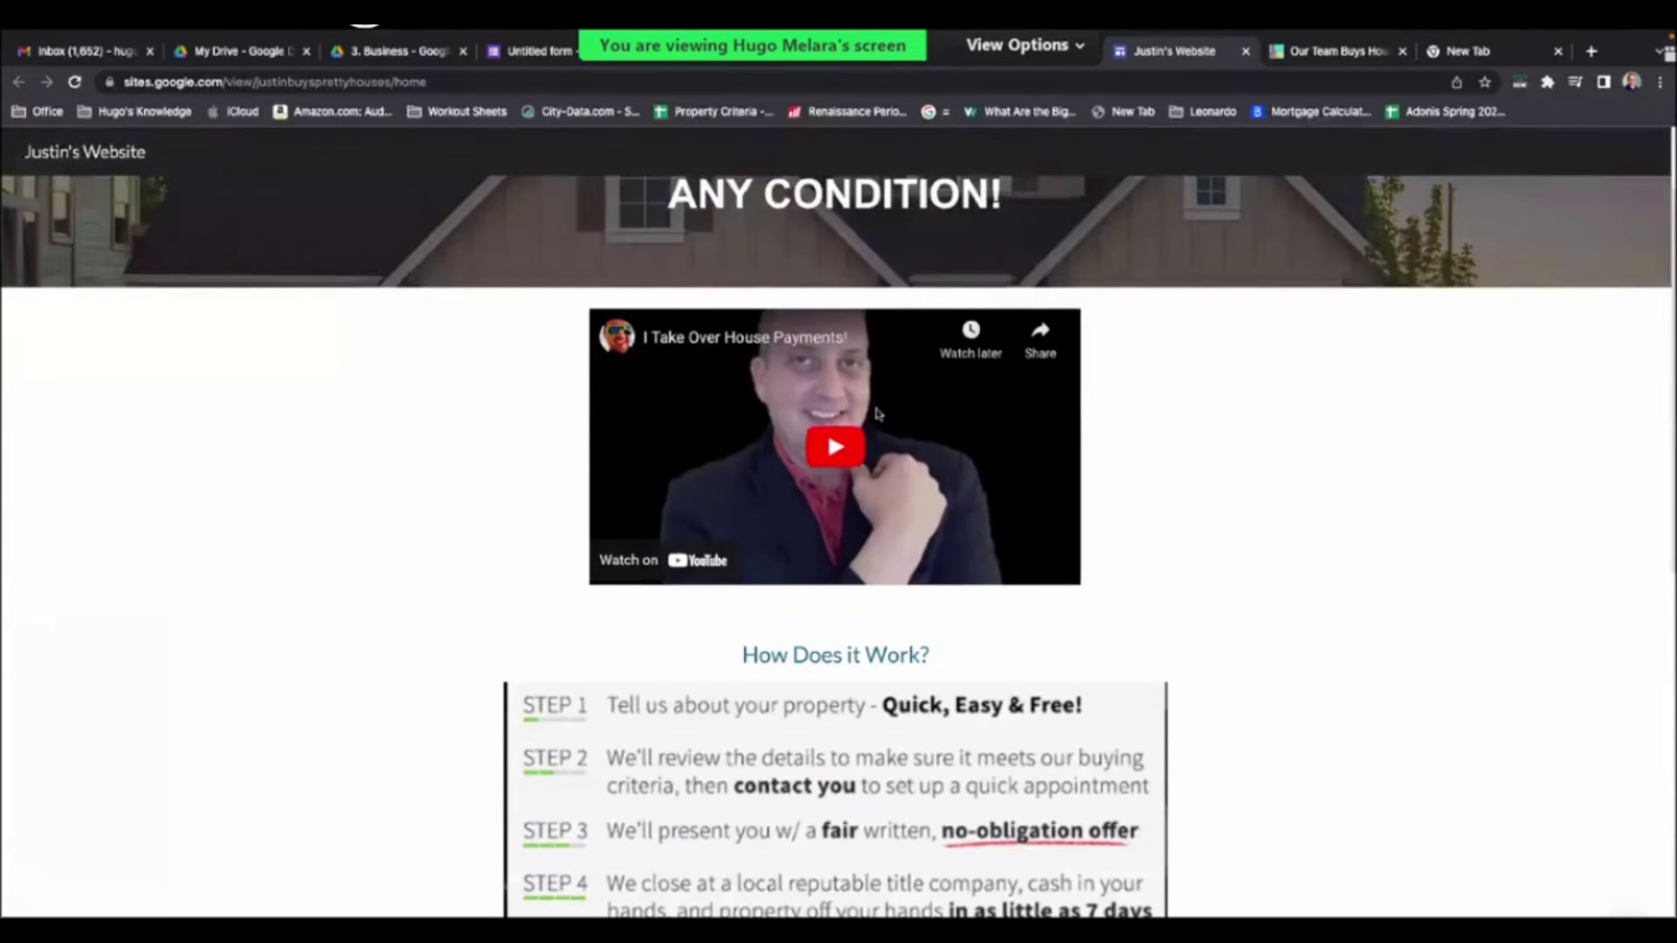
pyautogui.scroll(-5, 1227, 502)
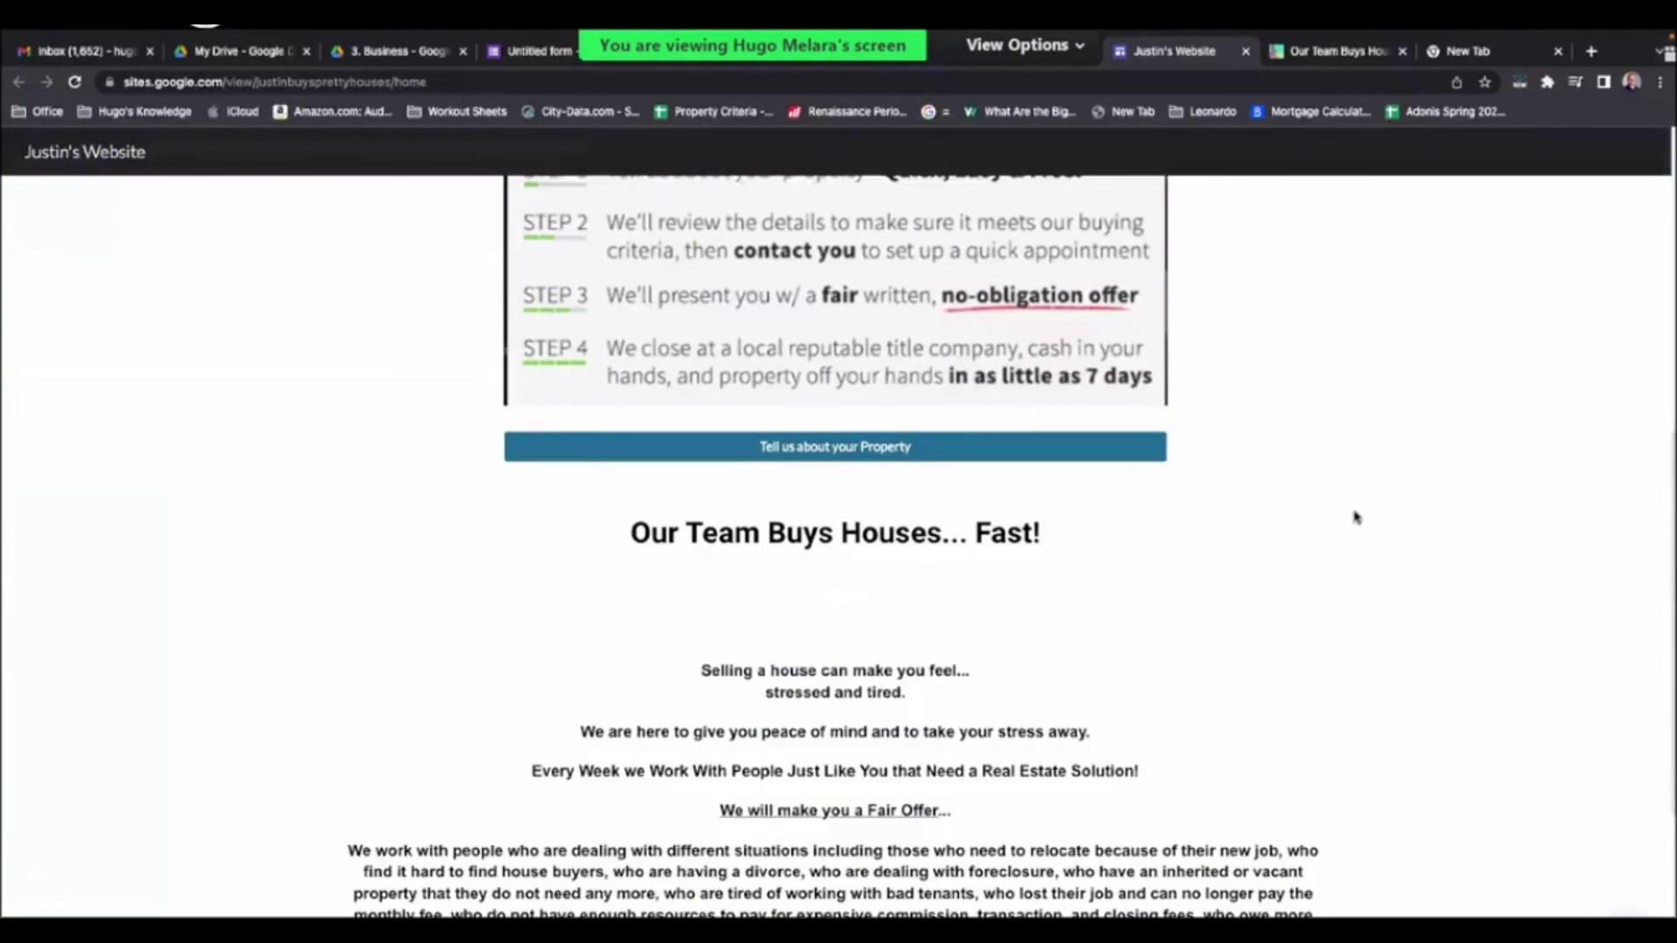
pyautogui.scroll(-4, 1354, 517)
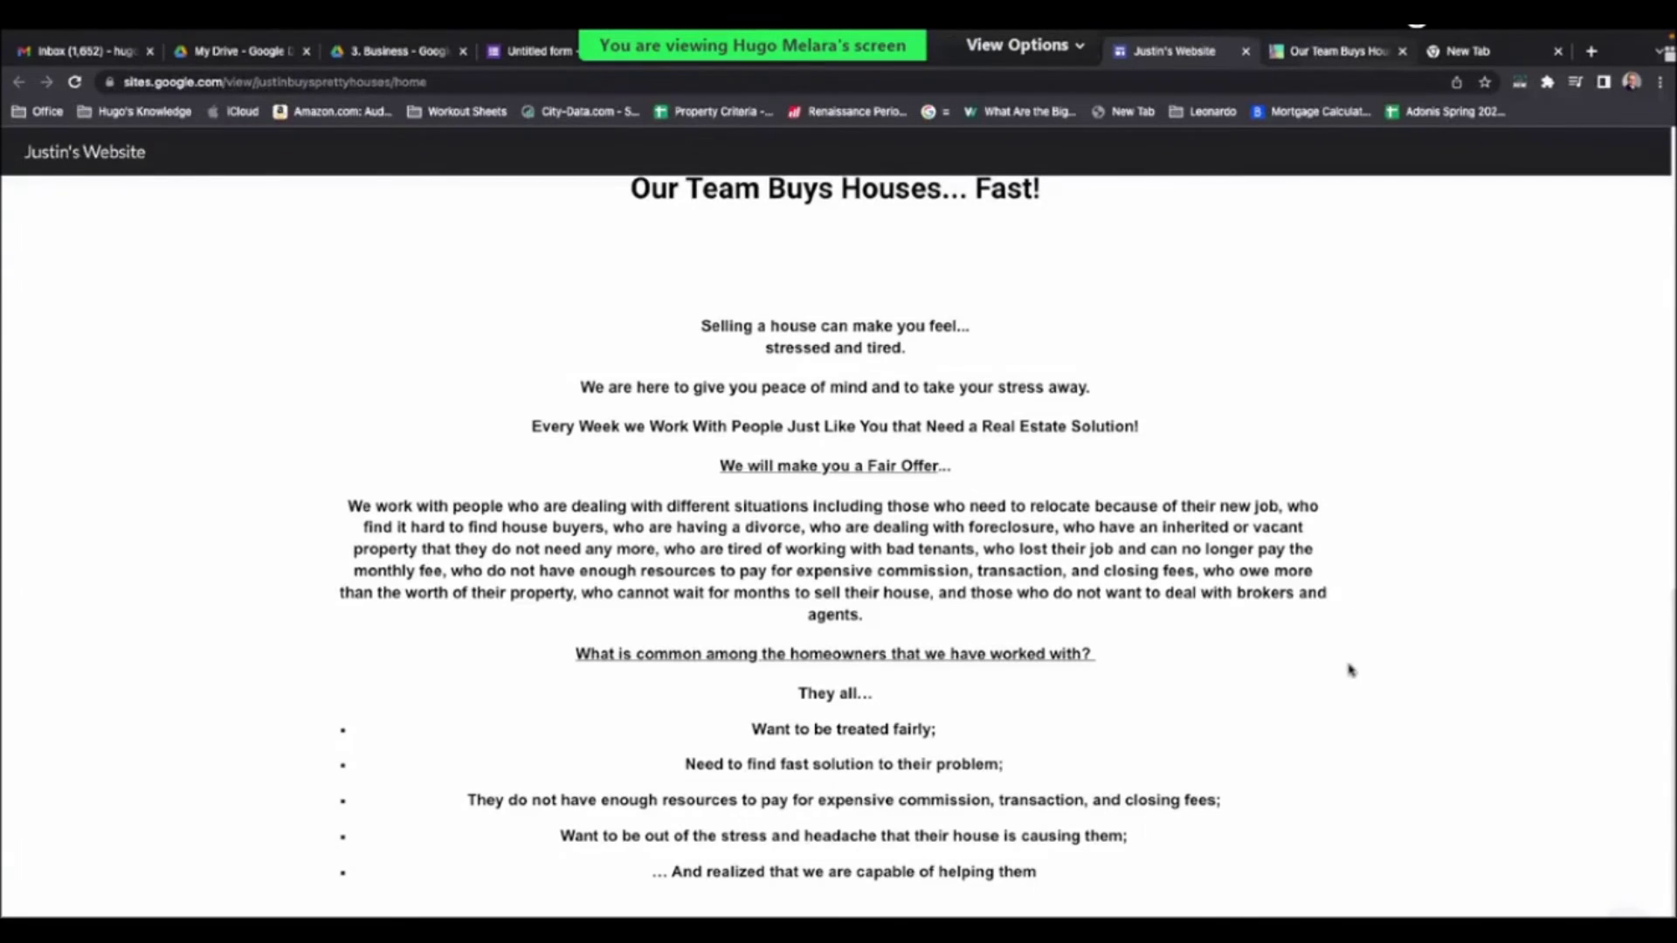
pyautogui.hotkey('ctrl', 'Tab')
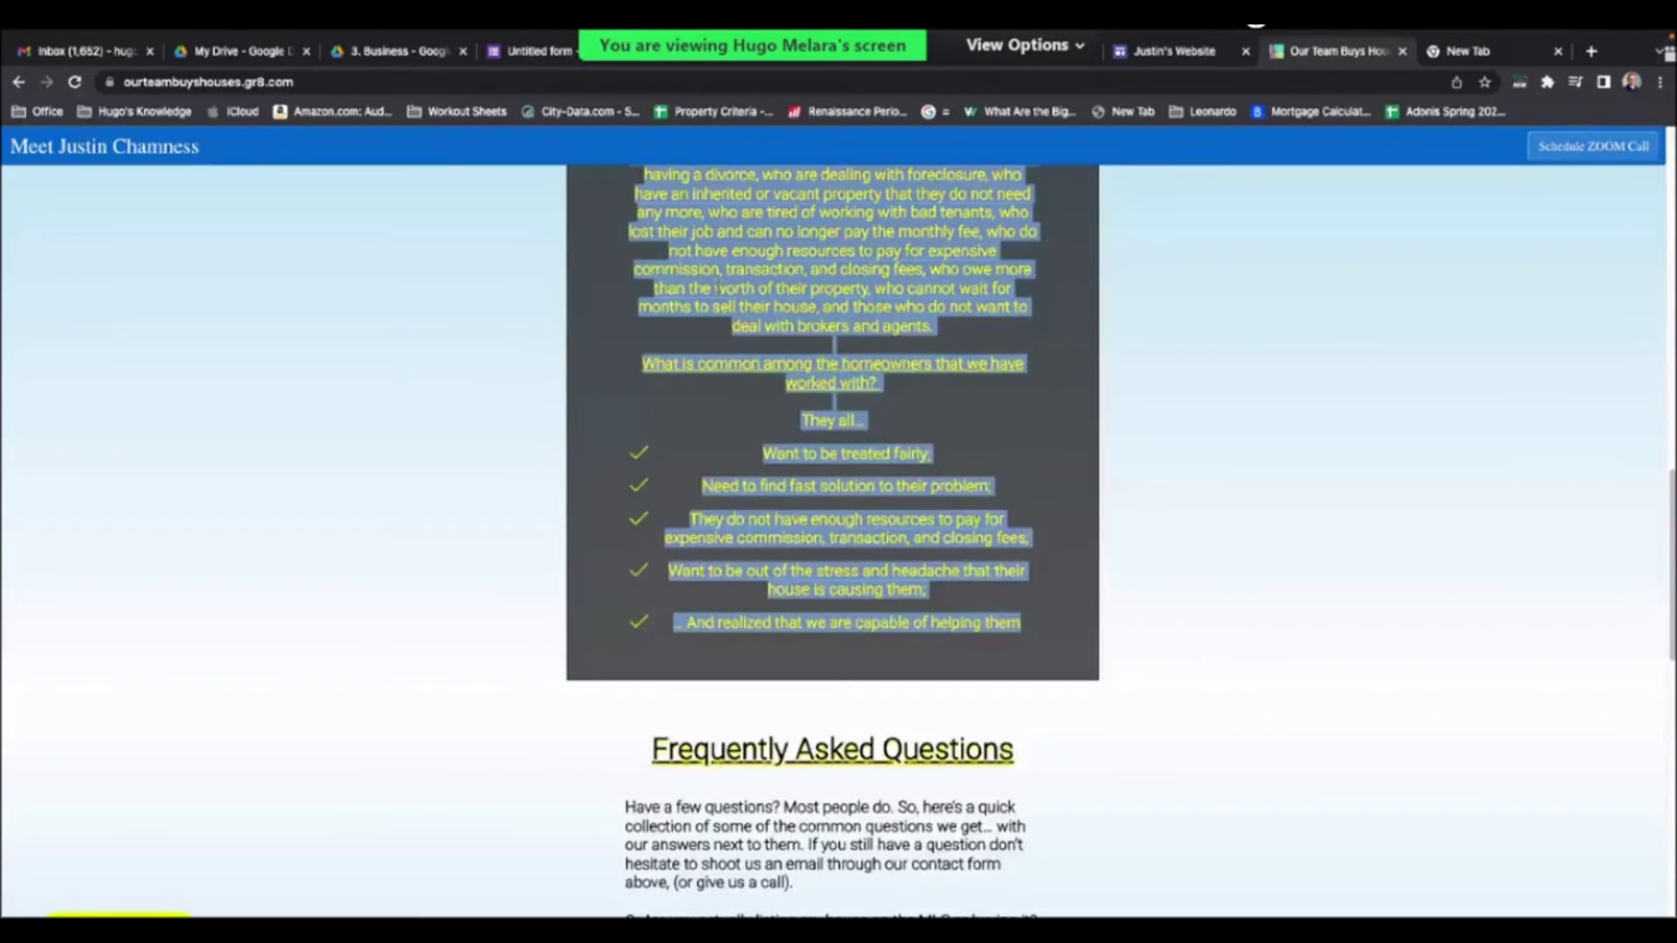
pyautogui.scroll(-5, 823, 300)
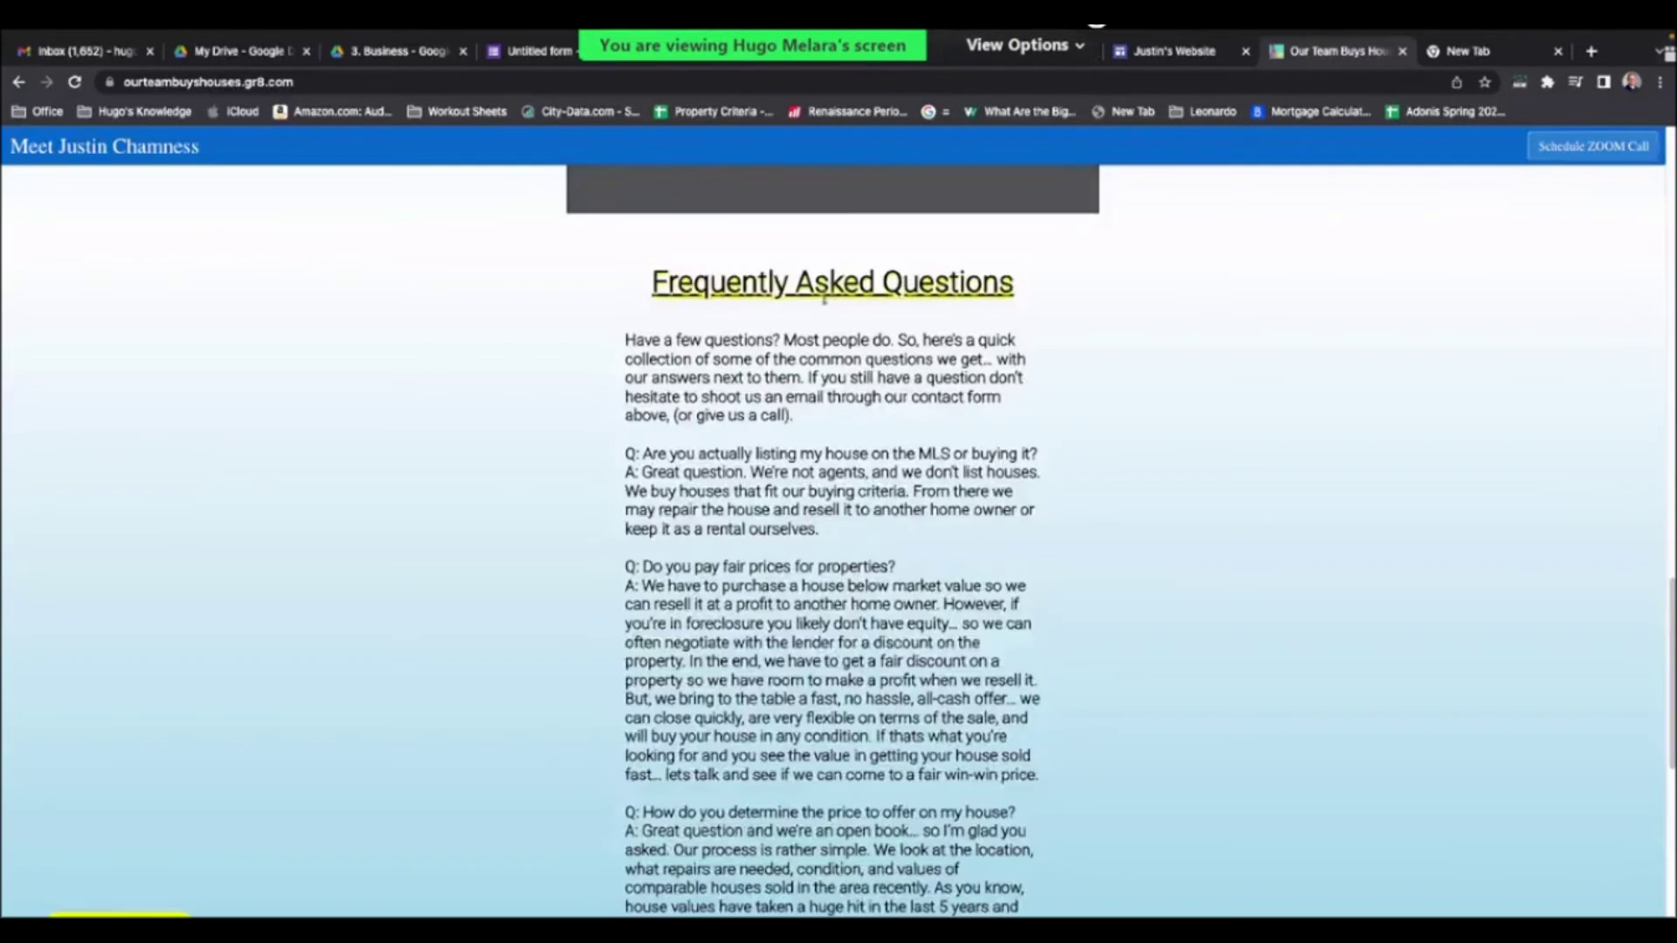
pyautogui.tripleClick(832, 282)
pyautogui.hotkey('ctrl', 'c')
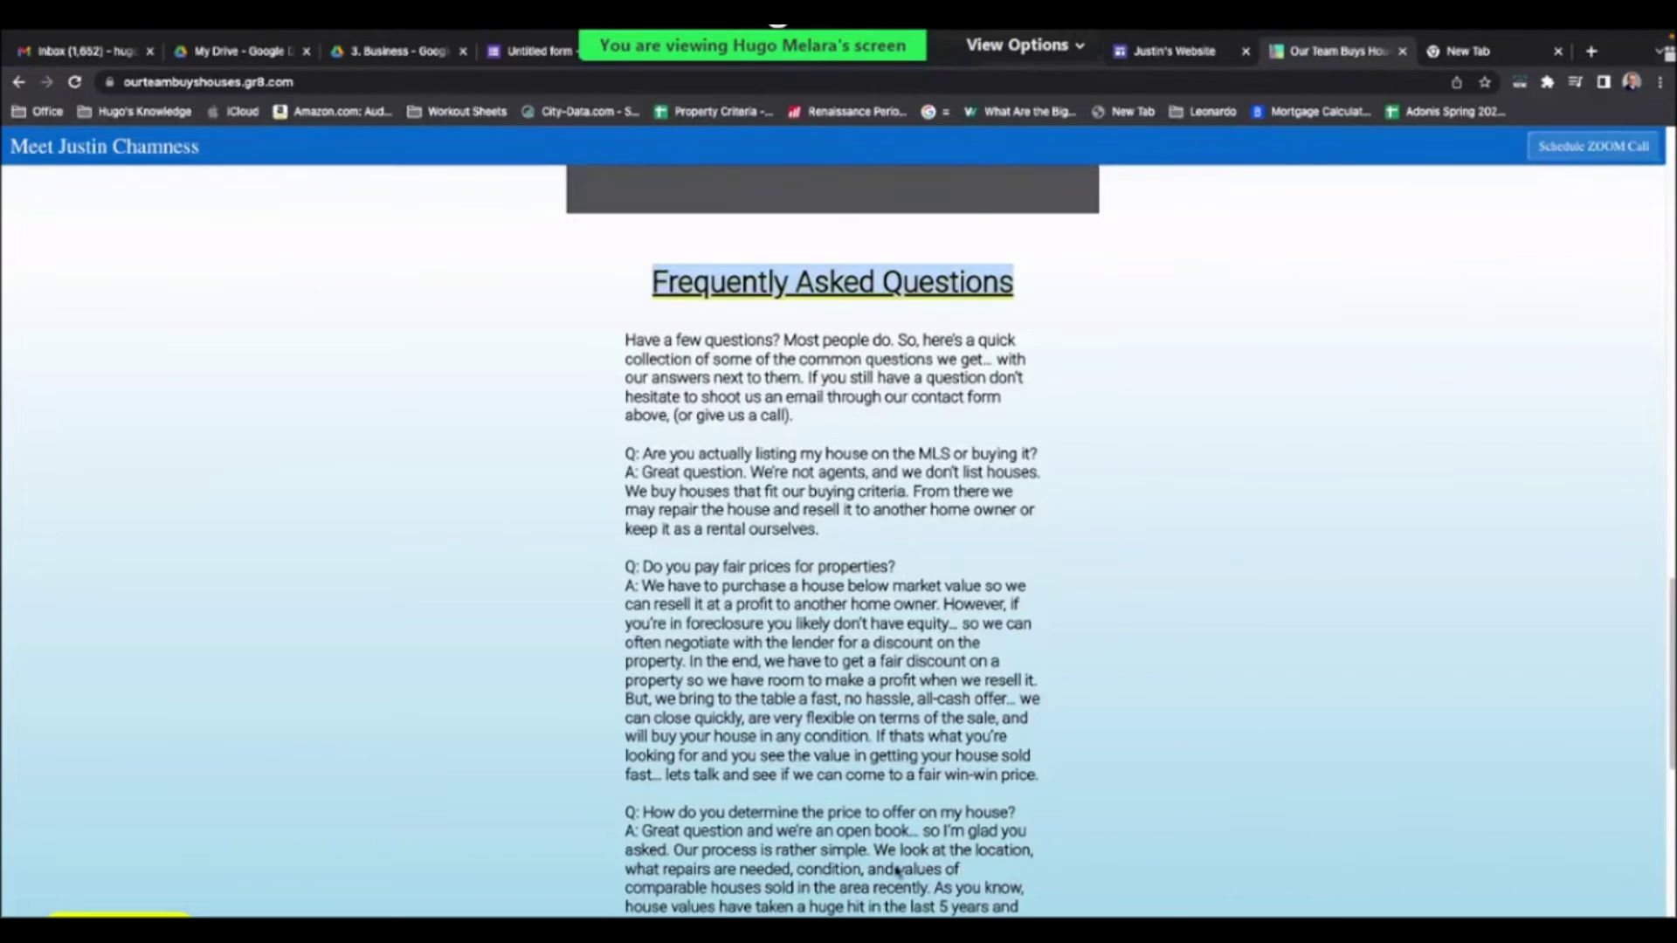
pyautogui.hotkey('ctrl', 'shift', 'Tab')
pyautogui.scroll(-15, 889, 866)
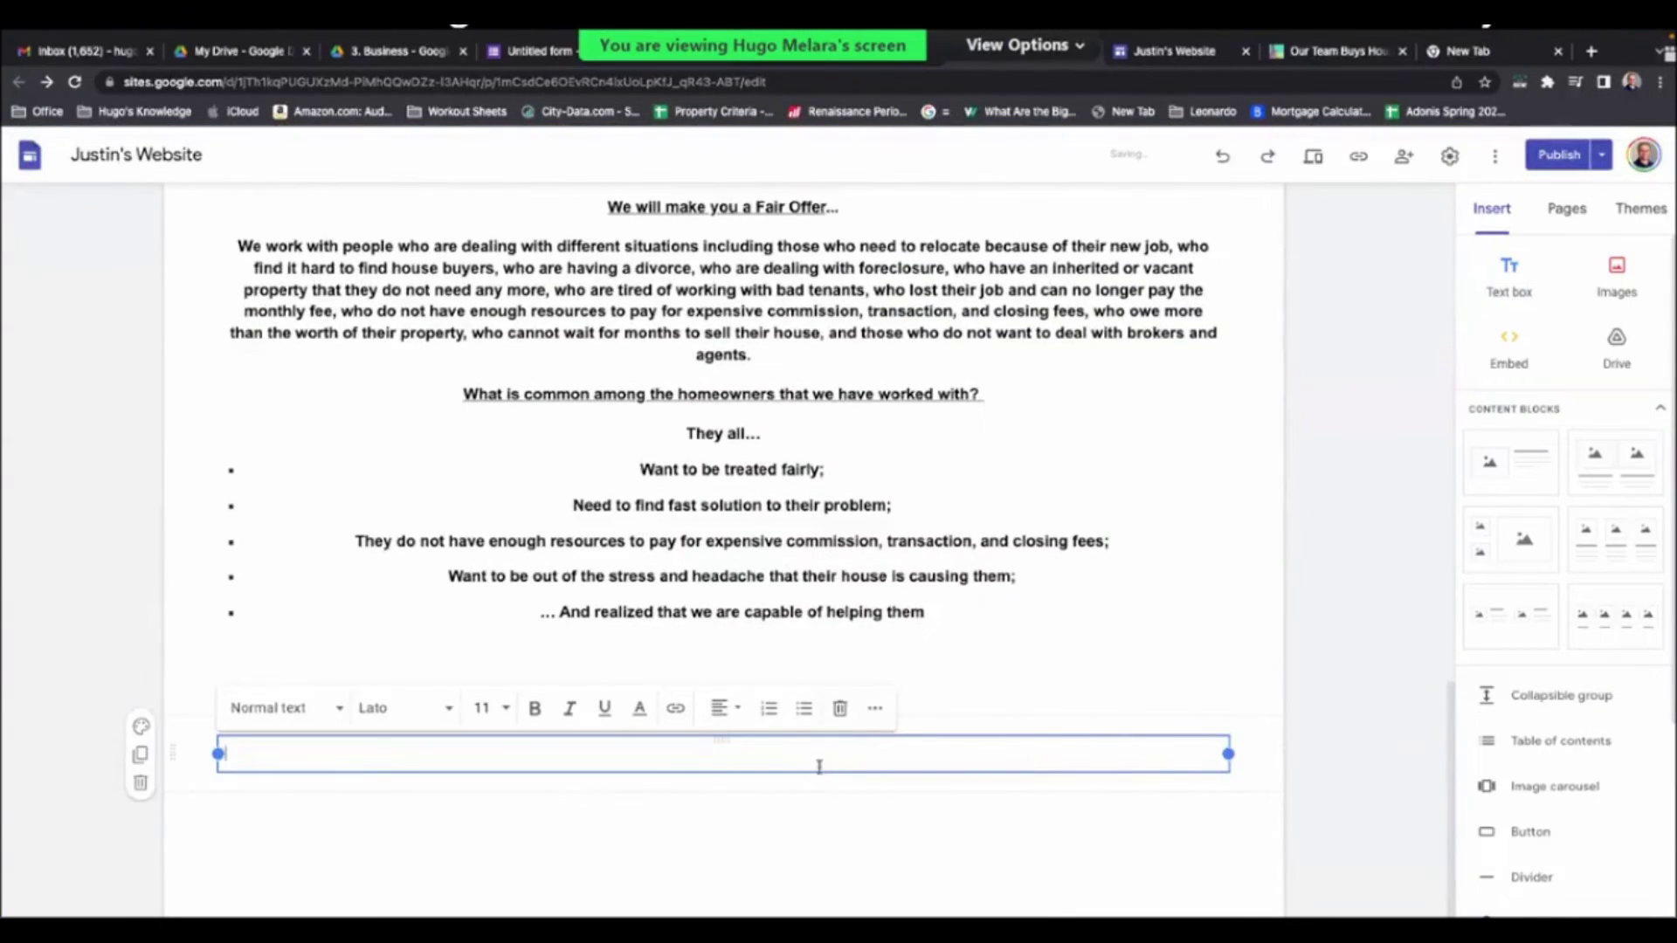
# - Paste the 'Frequently Asked Questions' heading and add a divider above it
pyautogui.hotkey('ctrl', 'v')
pyautogui.click(1371, 814)
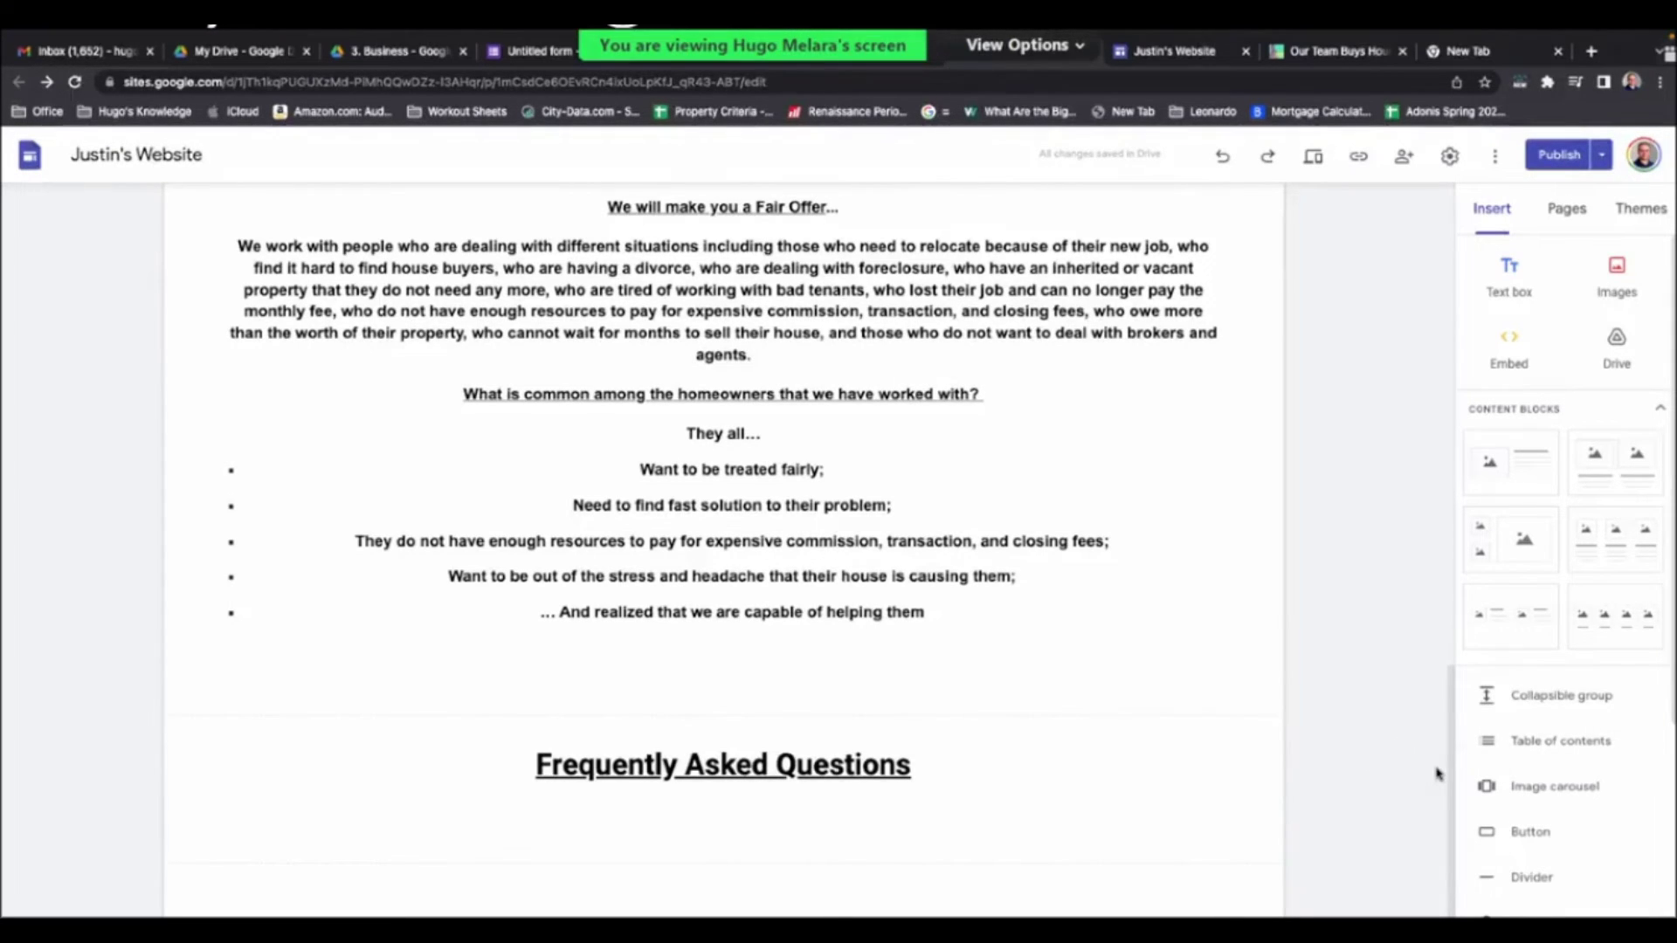
pyautogui.scroll(-1, 1349, 812)
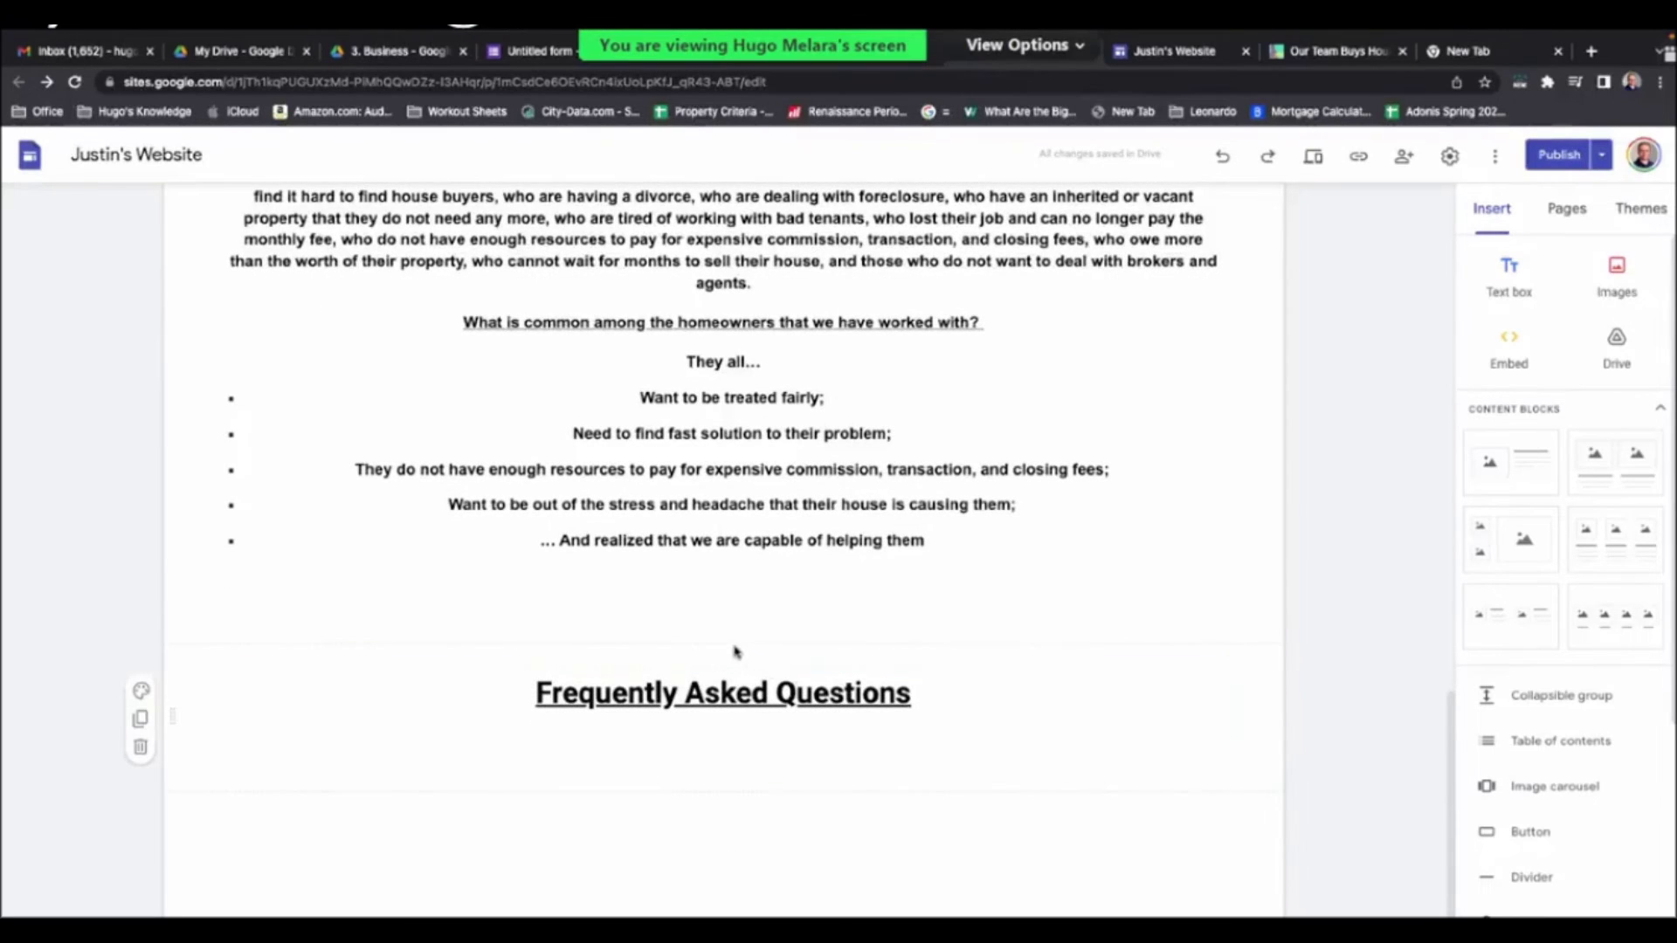
pyautogui.click(625, 627)
pyautogui.click(1530, 878)
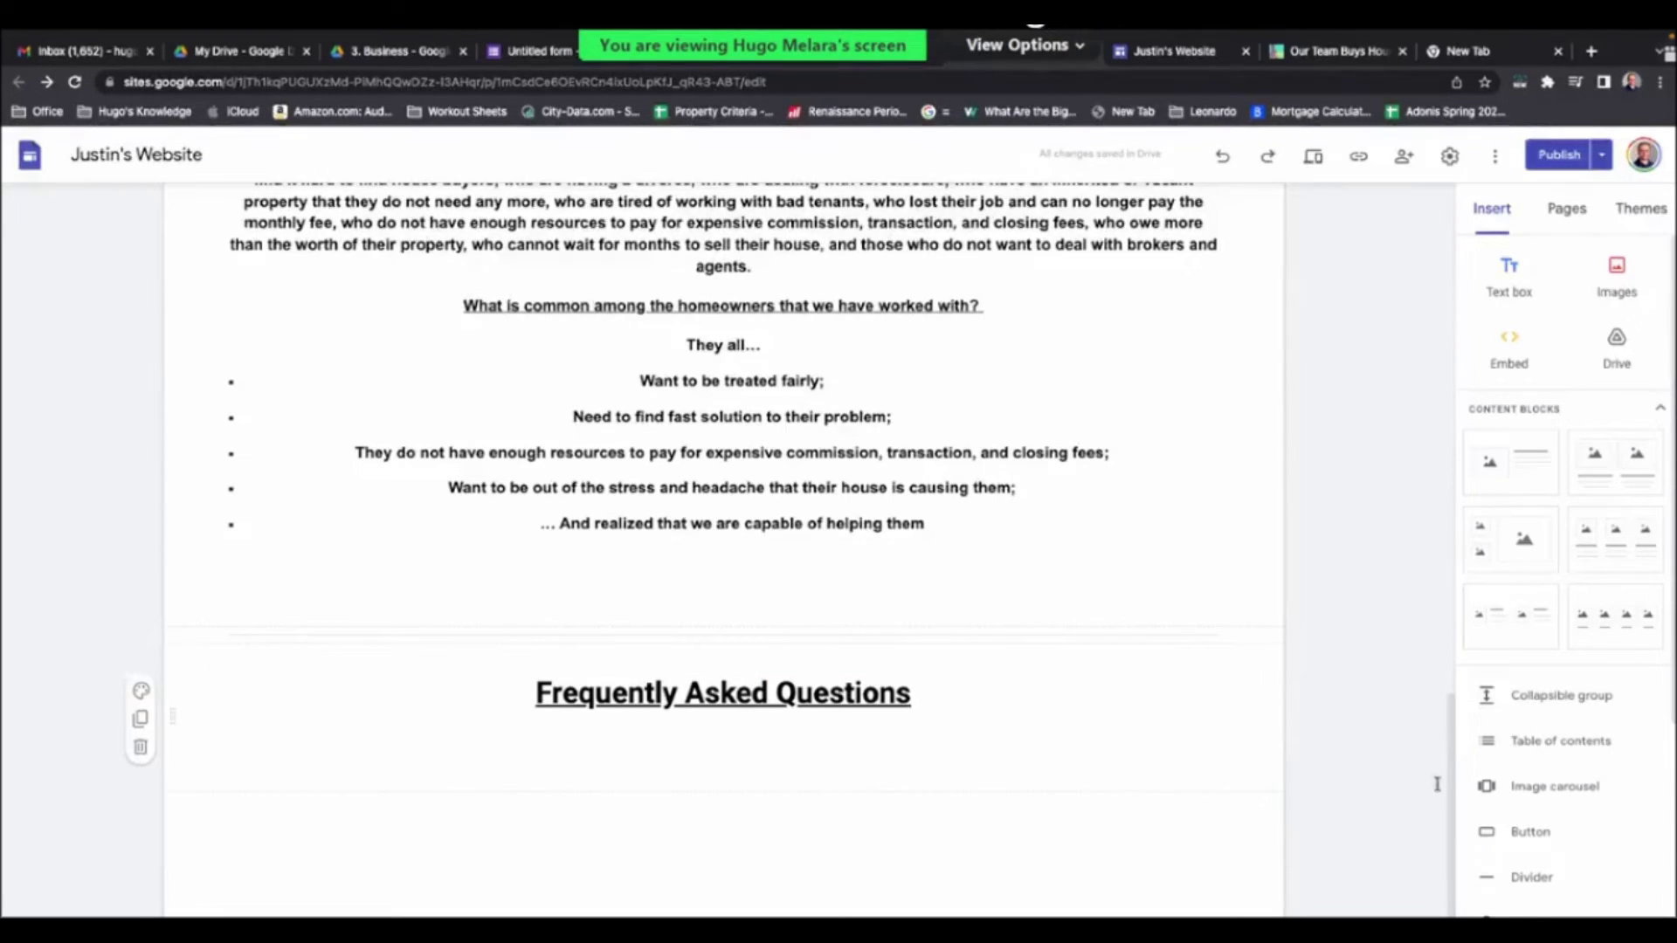
# - Insert a collapsible group block and move it below the FAQ heading
pyautogui.scroll(-4, 1588, 776)
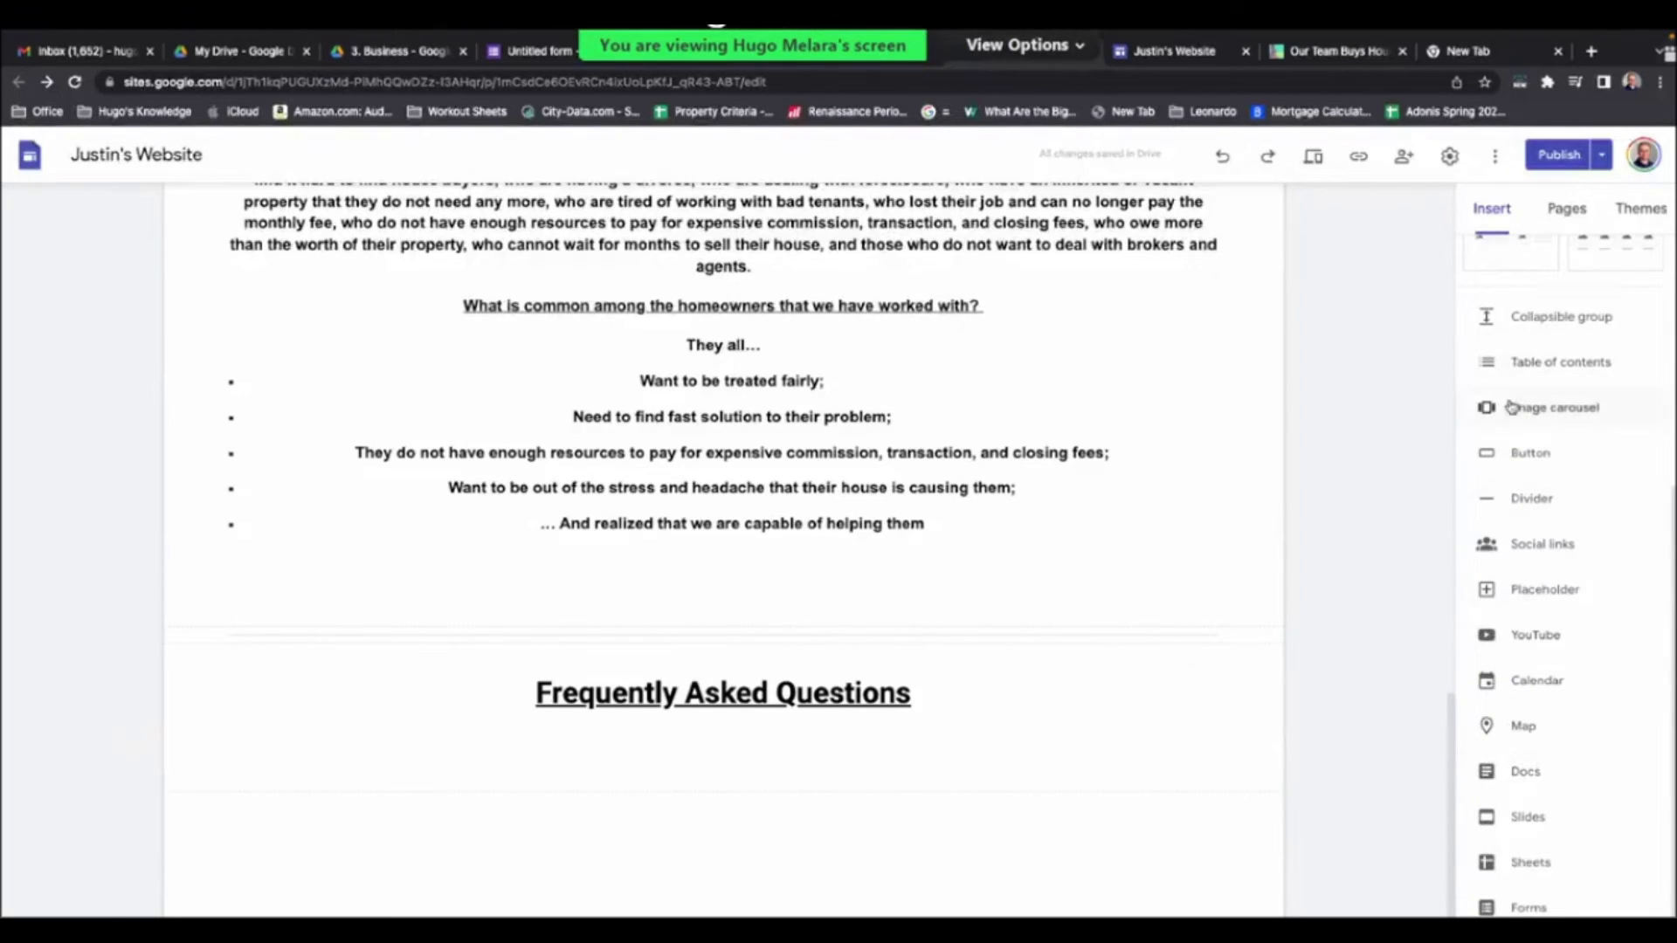
pyautogui.scroll(1, 1602, 490)
pyautogui.scroll(3, 1603, 489)
pyautogui.scroll(-4, 1589, 480)
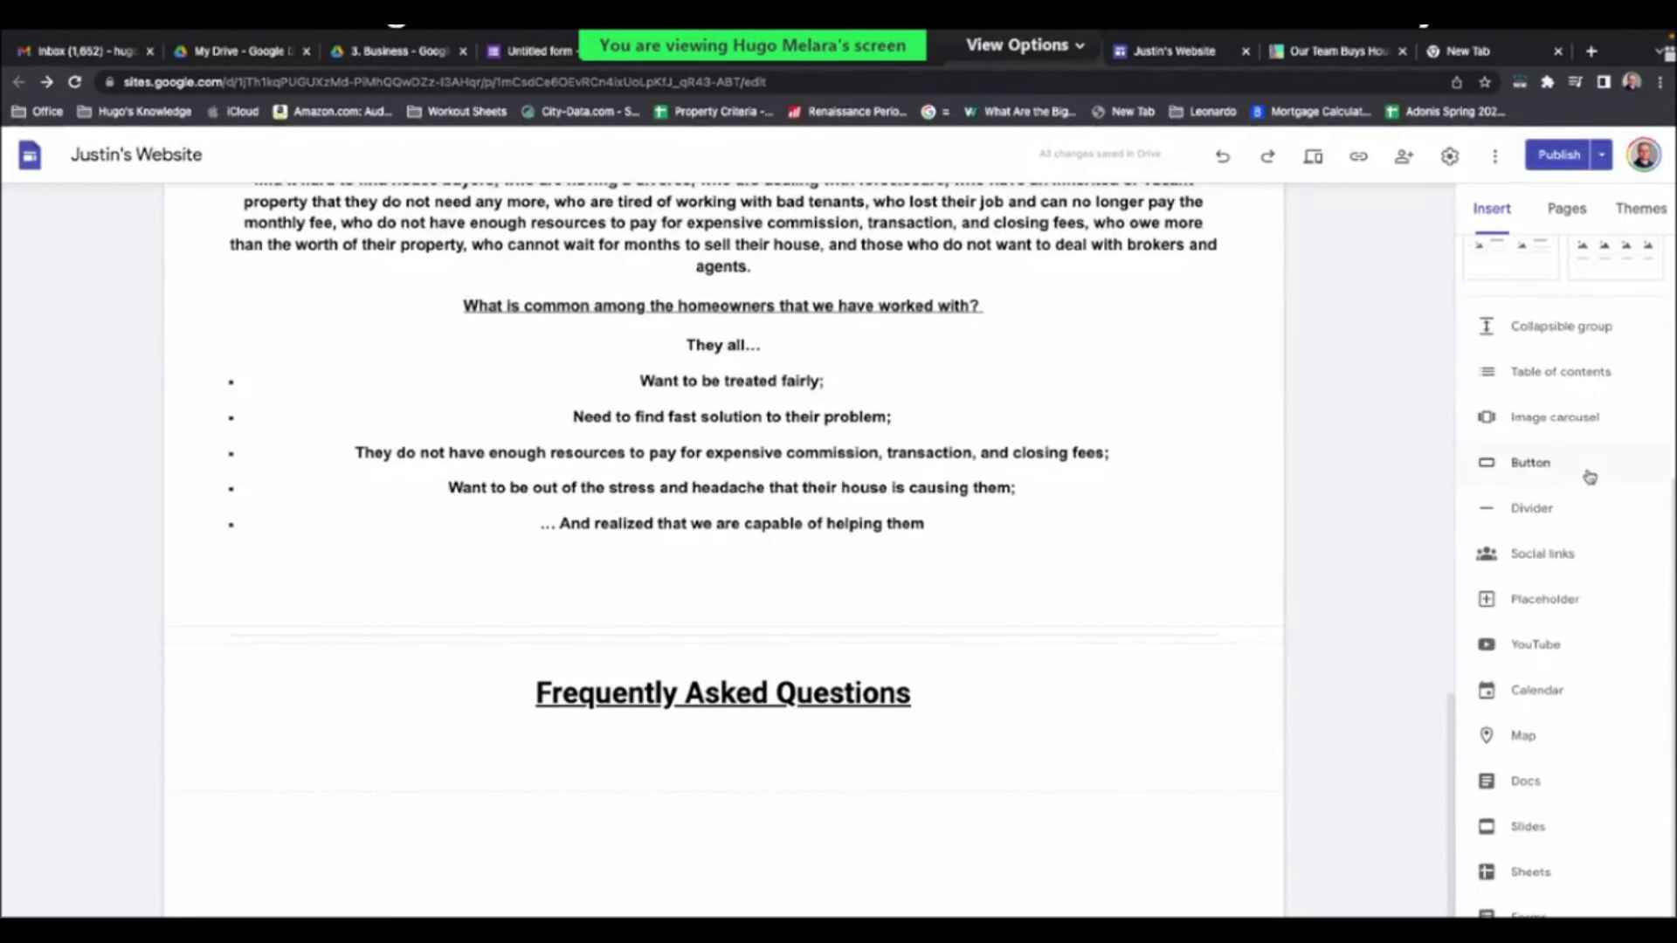
pyautogui.click(1552, 331)
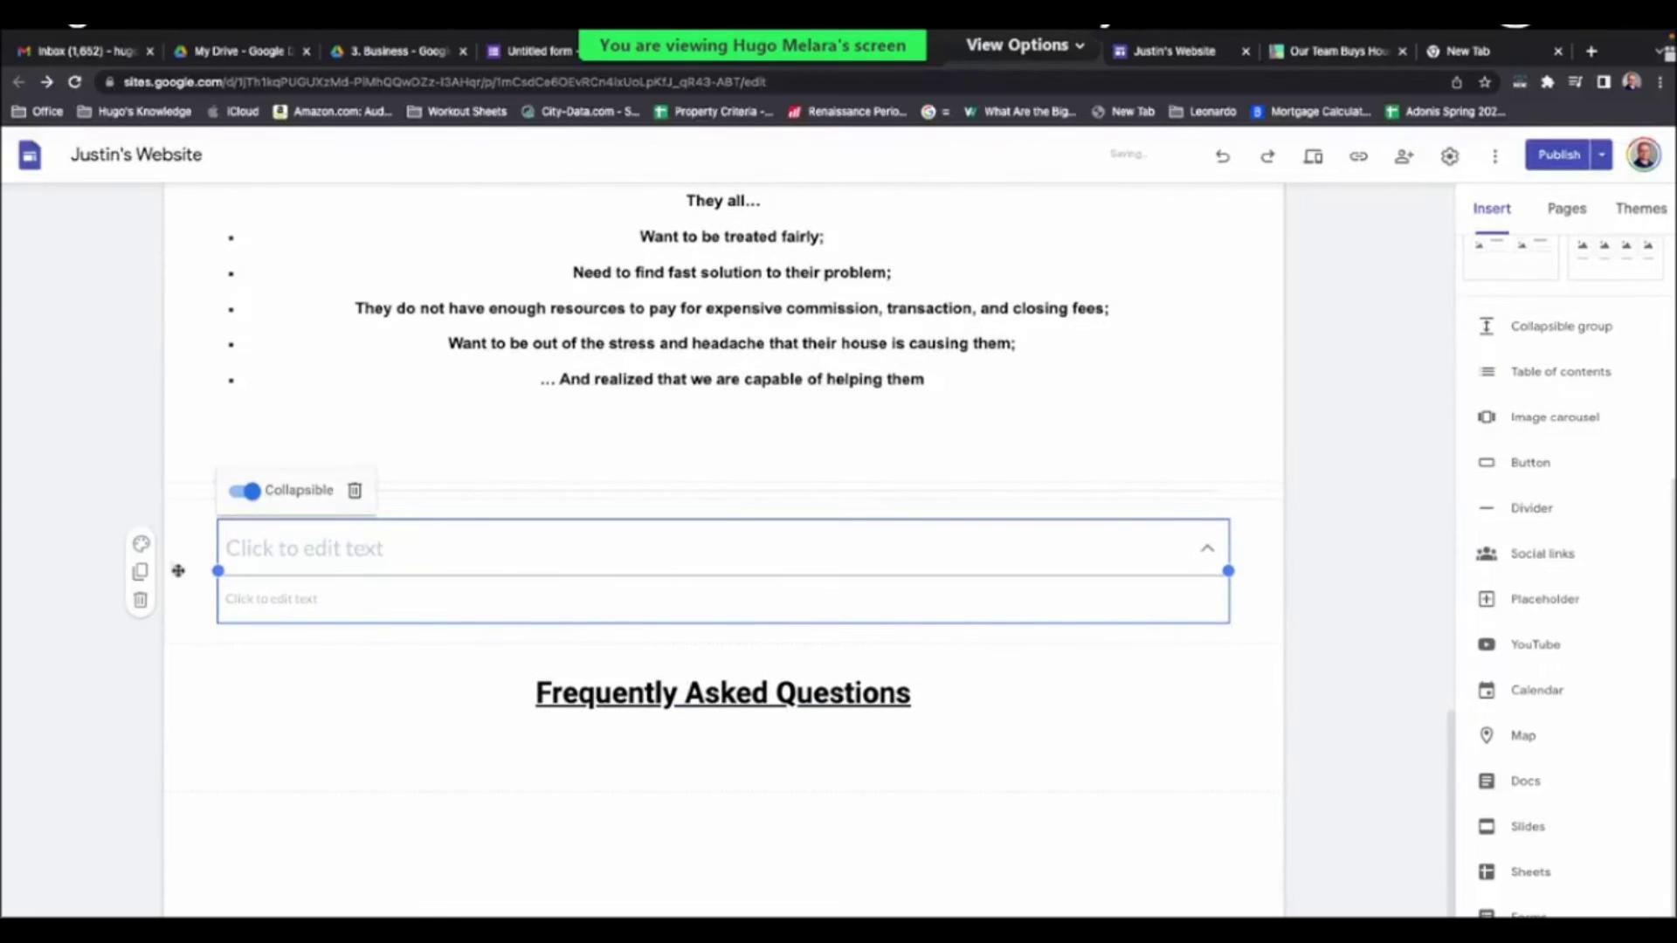
pyautogui.moveTo(171, 570); pyautogui.dragTo(180, 776)
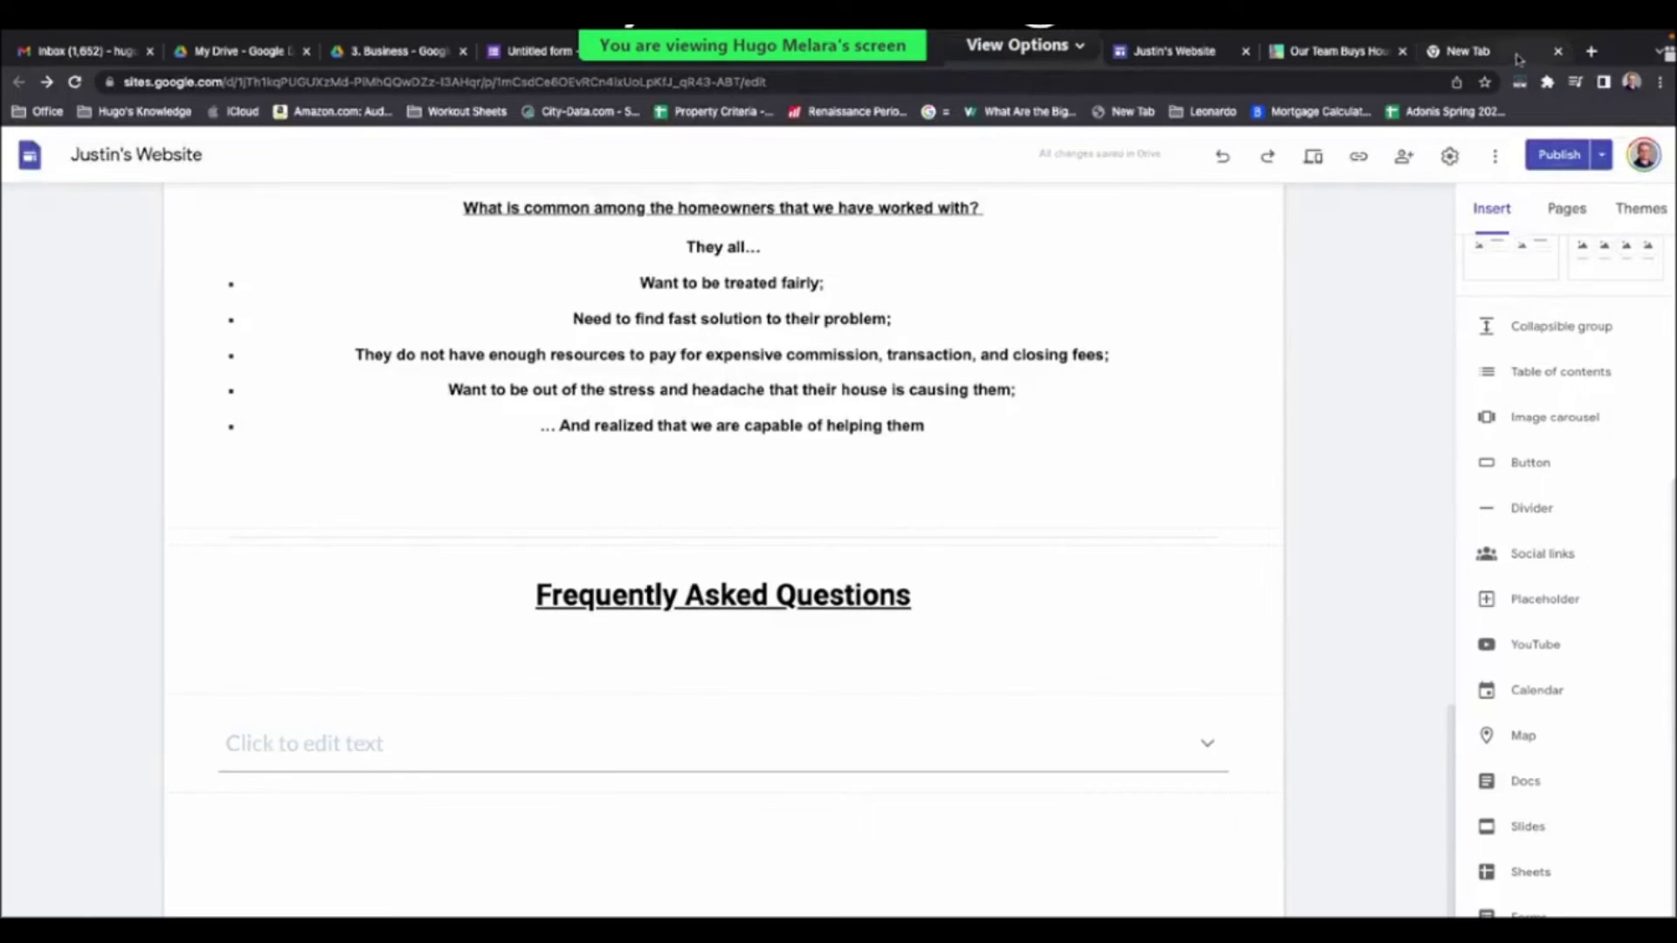
# - Load hugomelara.com in the new tab and follow its 'Booking page!' link
pyautogui.hotkey('ctrl', '9')
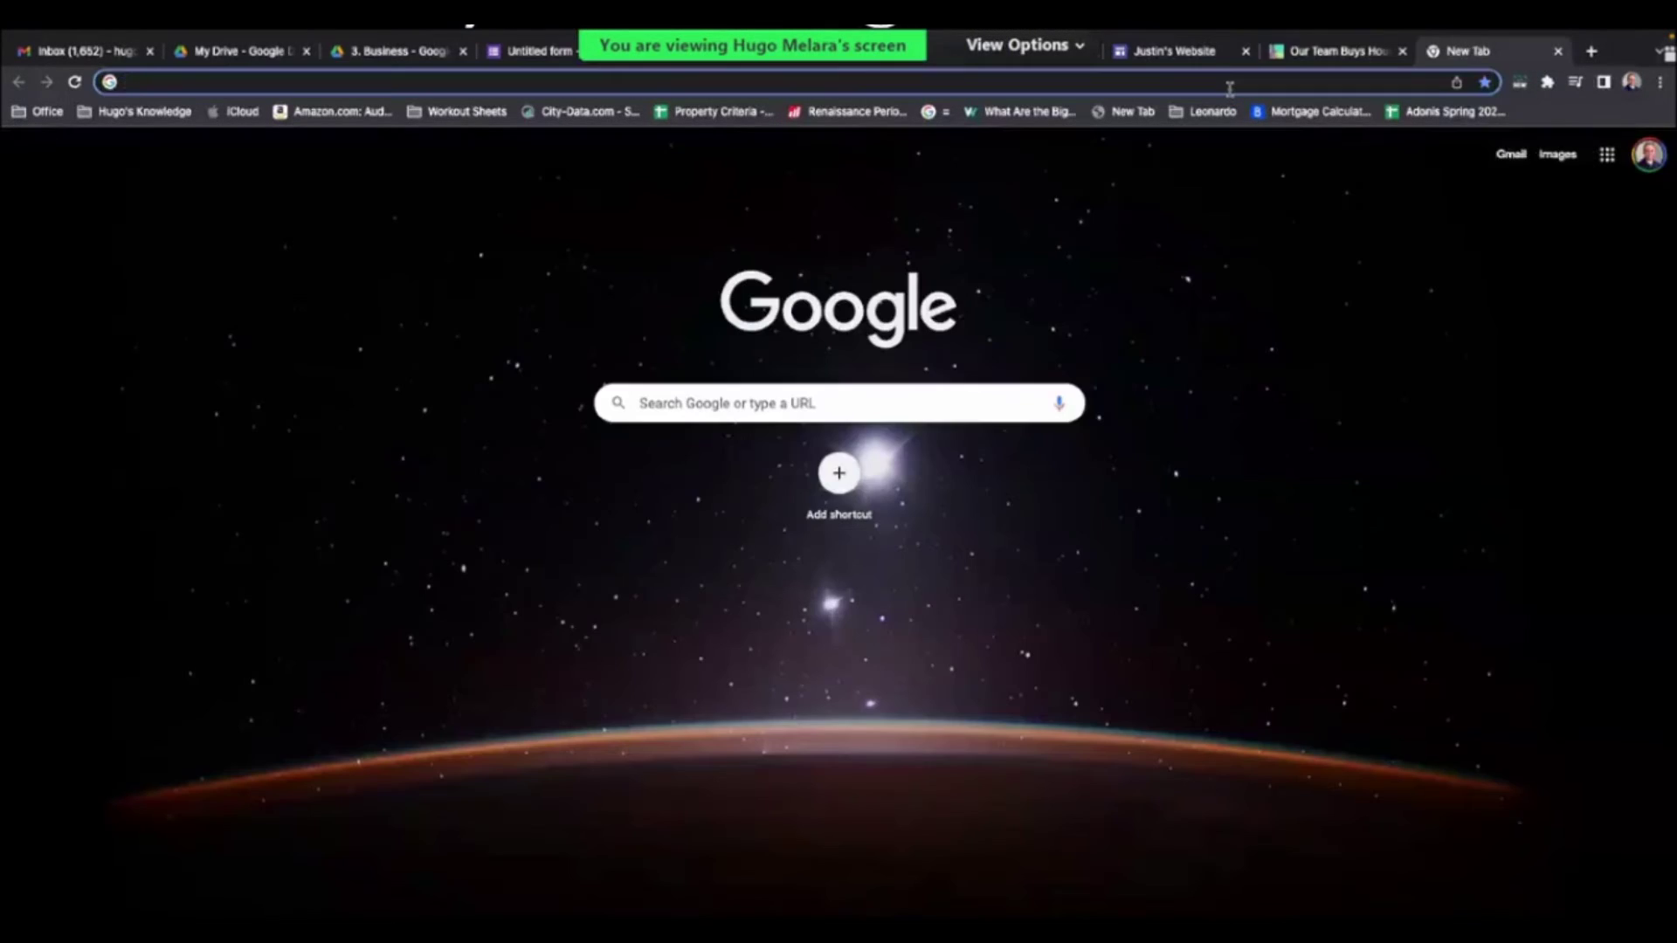
pyautogui.write('w')
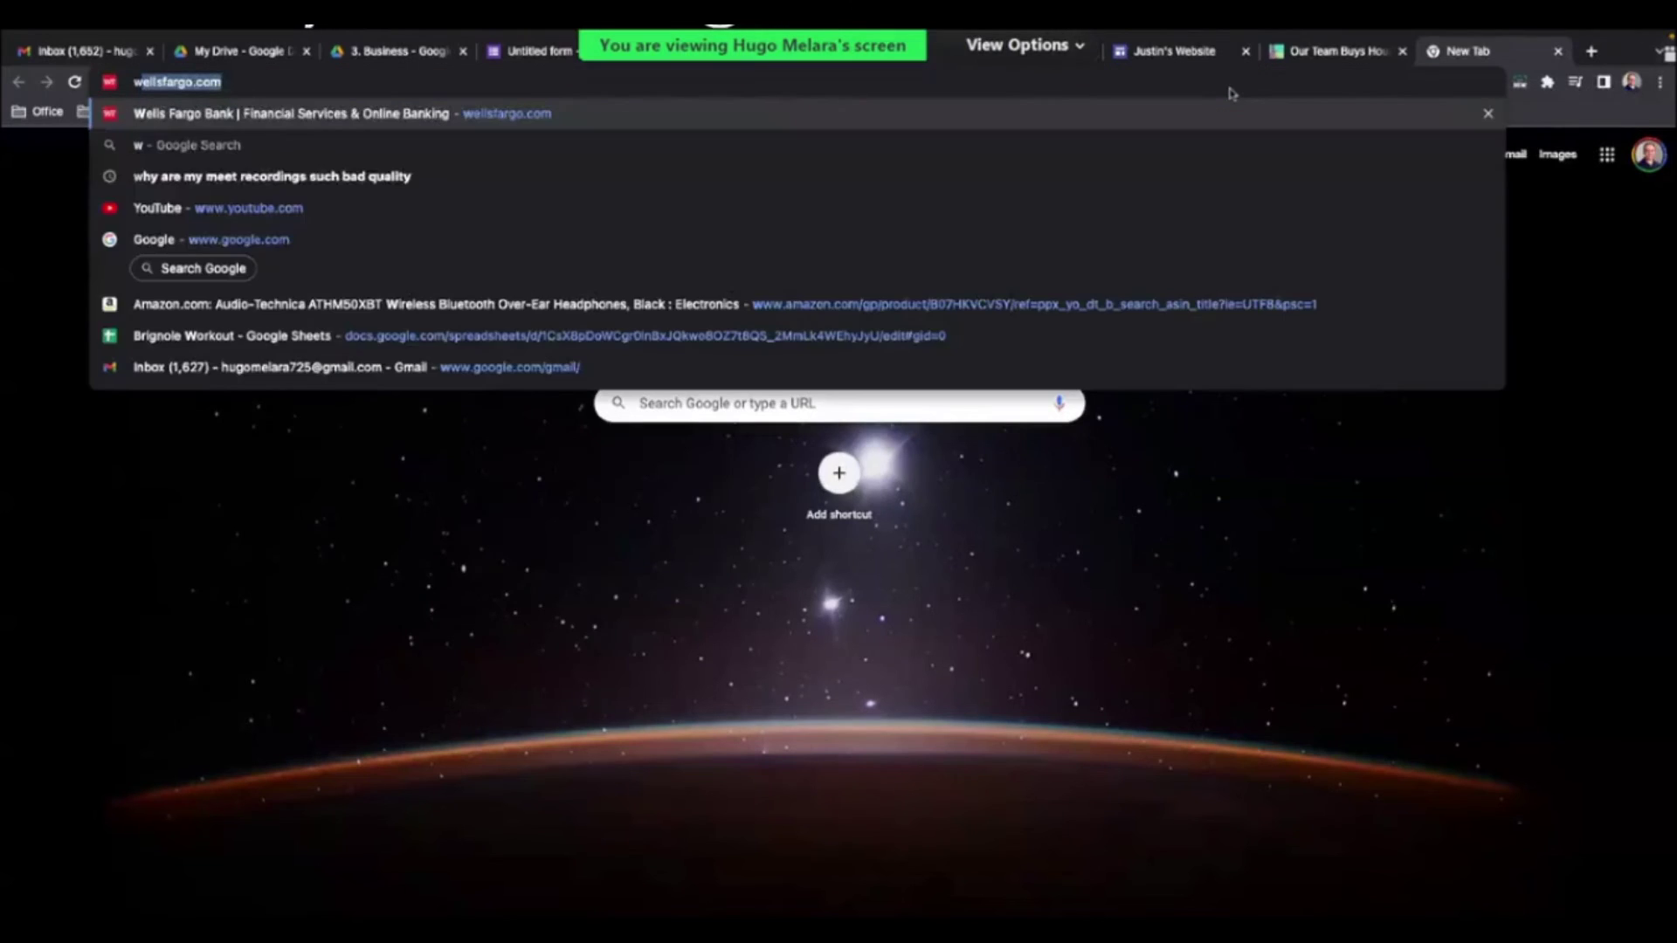
pyautogui.write('ww')
pyautogui.press('Down')
pyautogui.press('Down')
pyautogui.press('Down')
pyautogui.press('Down')
pyautogui.press('Return')
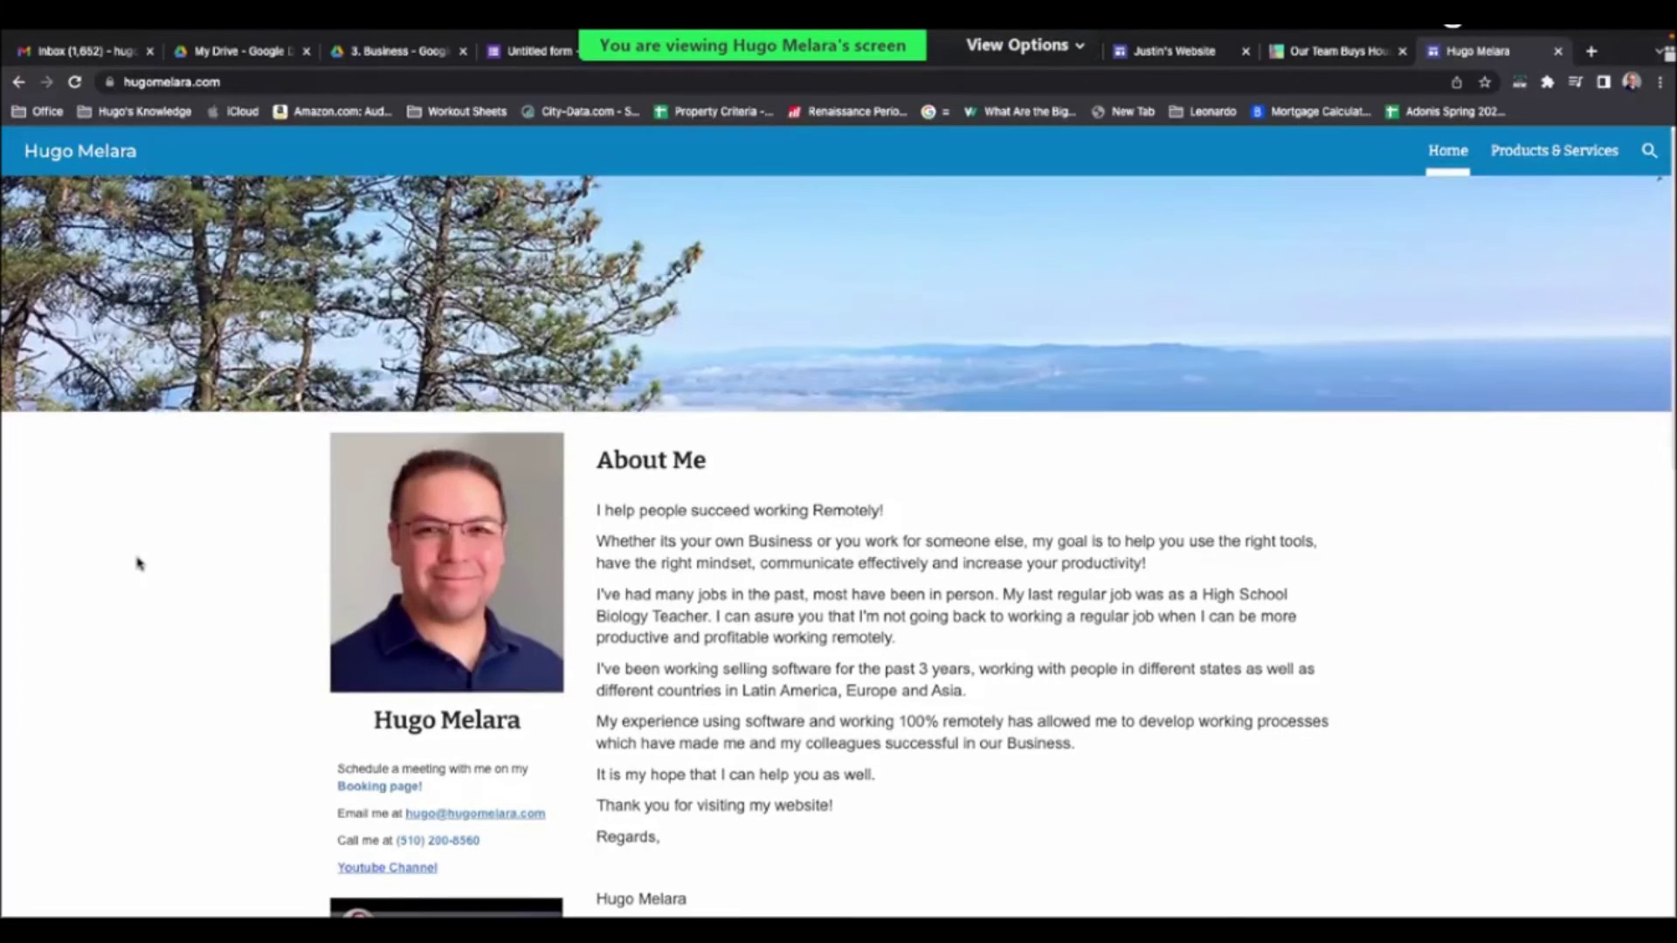
pyautogui.scroll(-1, 137, 564)
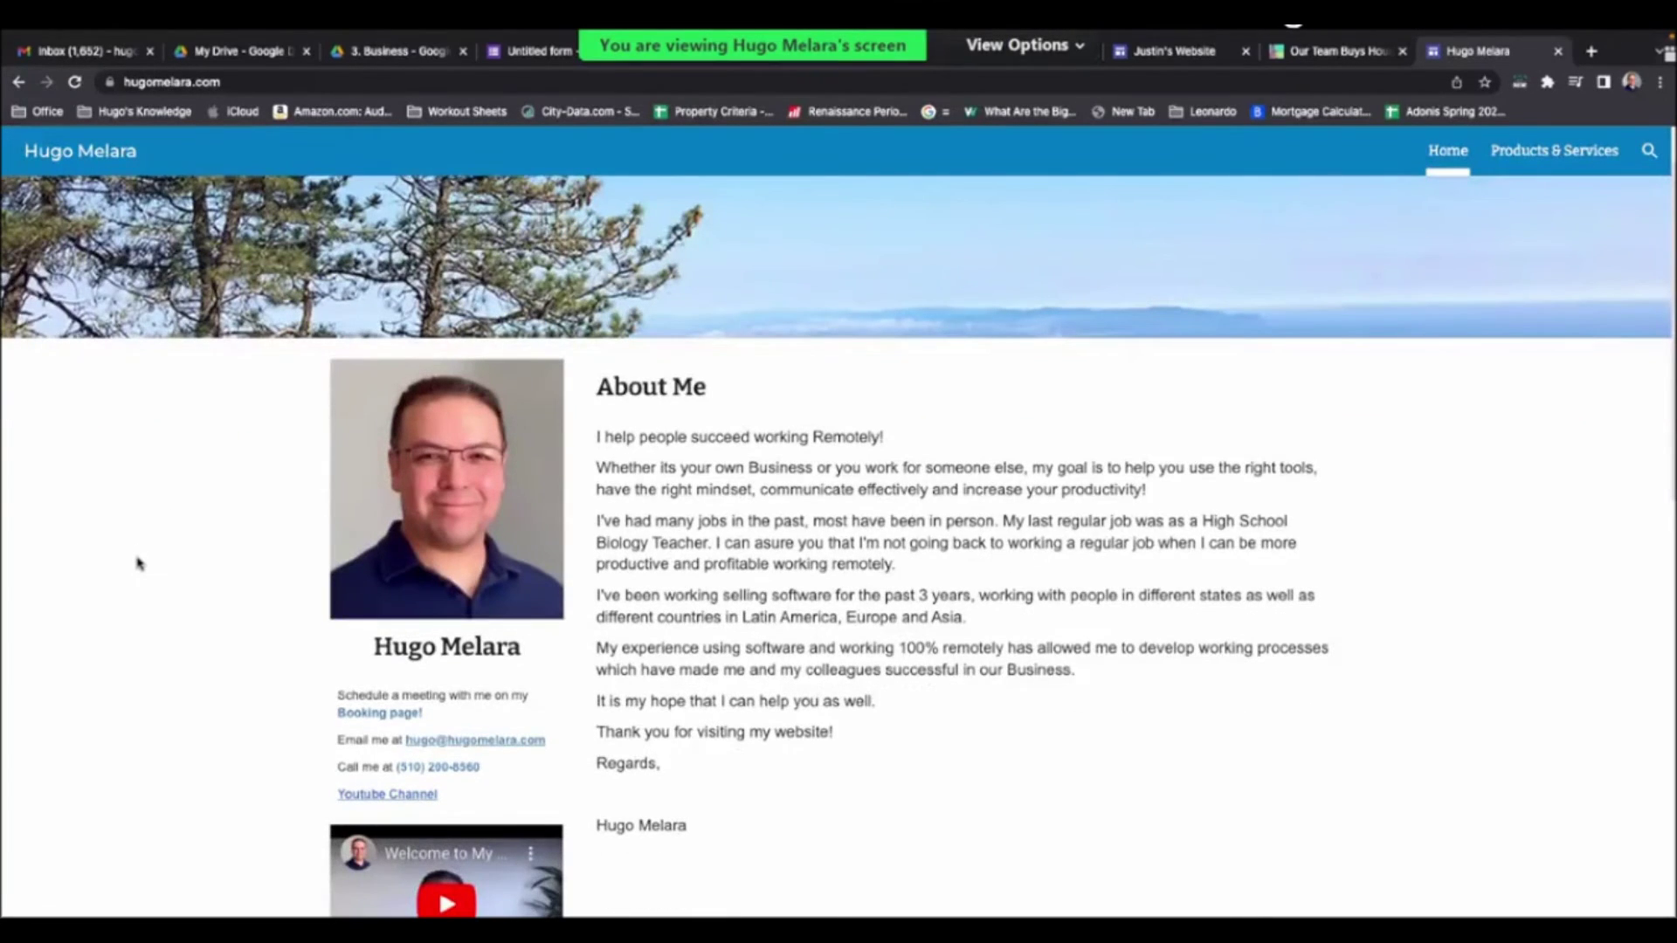
pyautogui.scroll(-1, 139, 552)
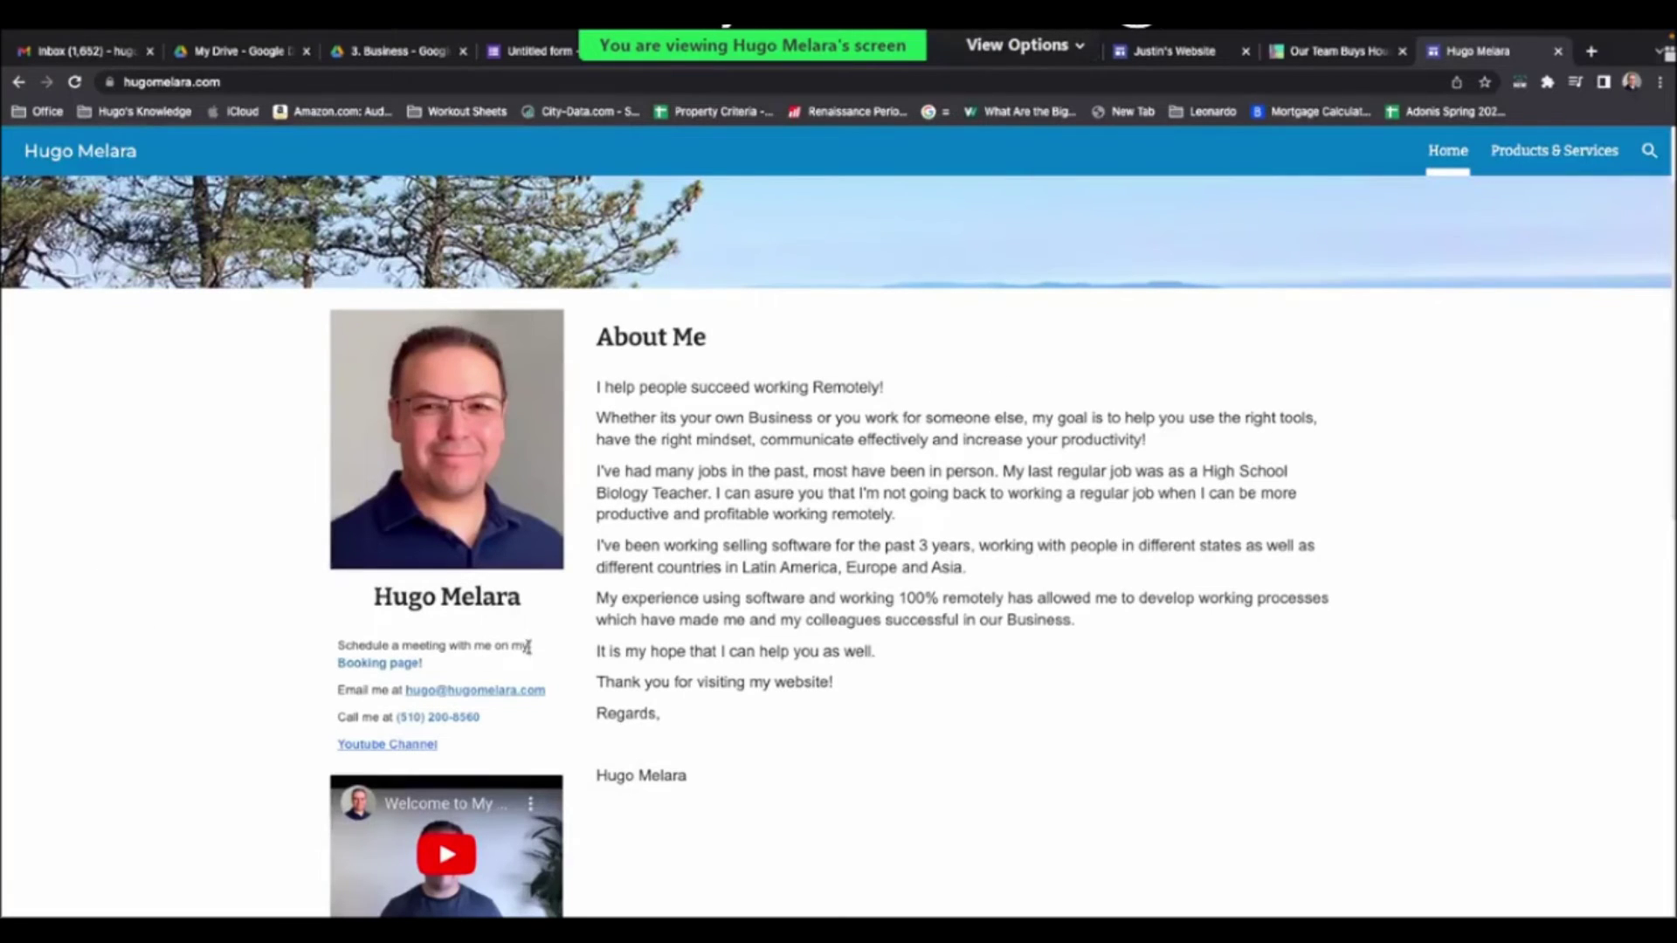
pyautogui.click(402, 665)
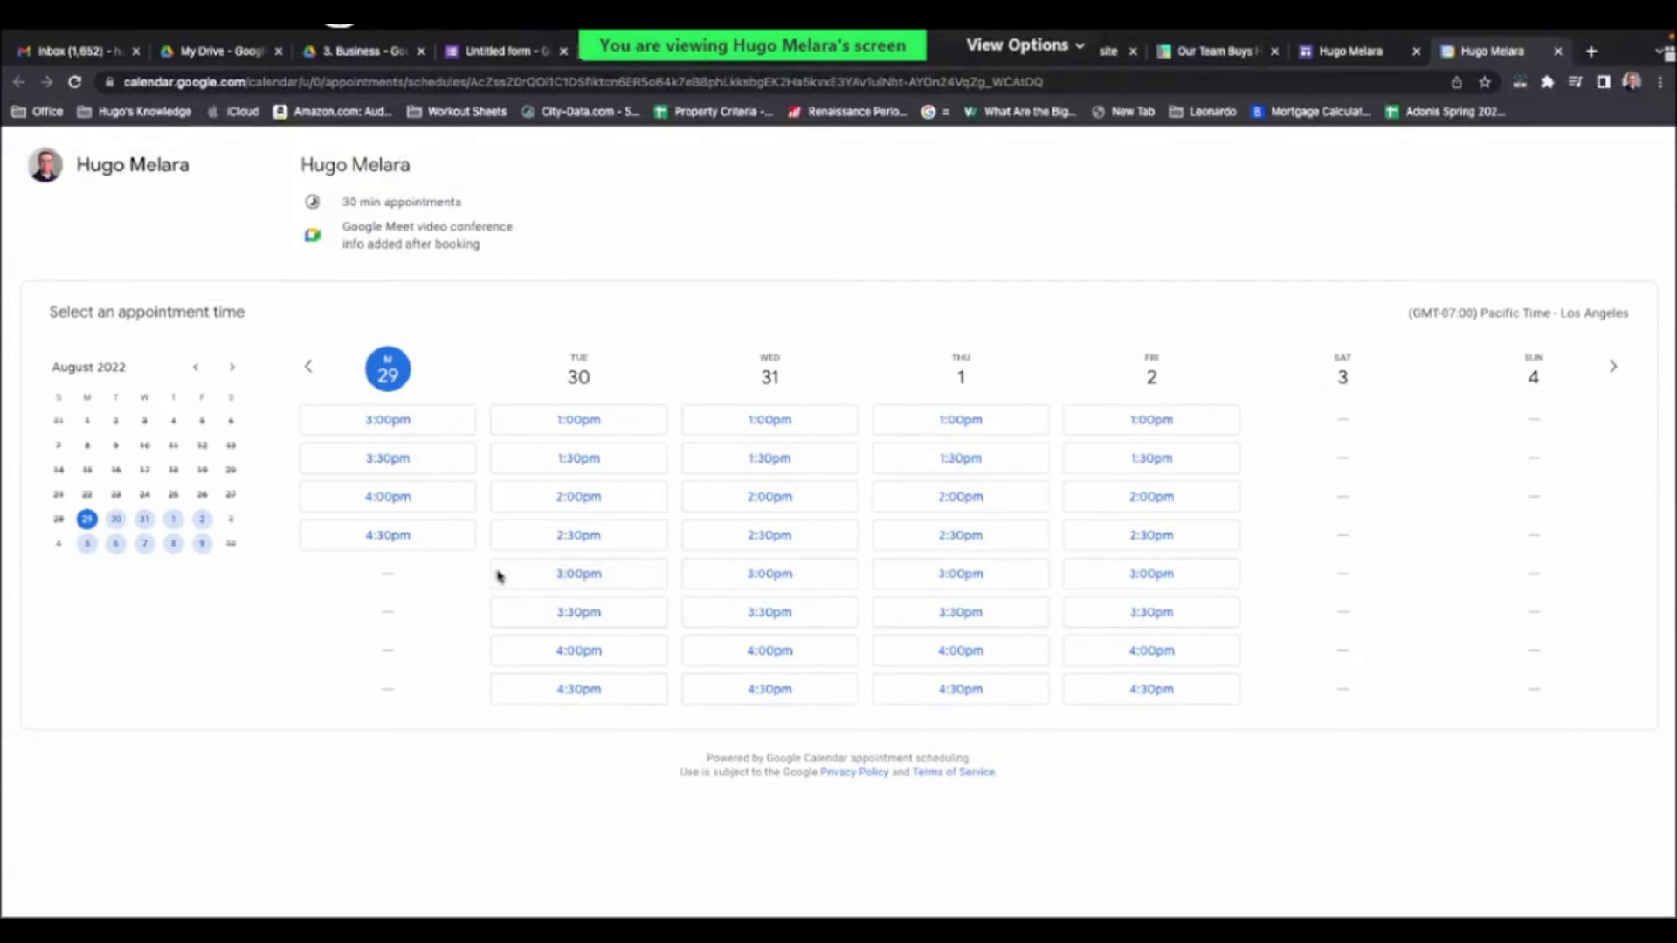
# - Book the Tuesday, August 30, 3:00pm appointment slot and dismiss the confirmation
pyautogui.click(598, 579)
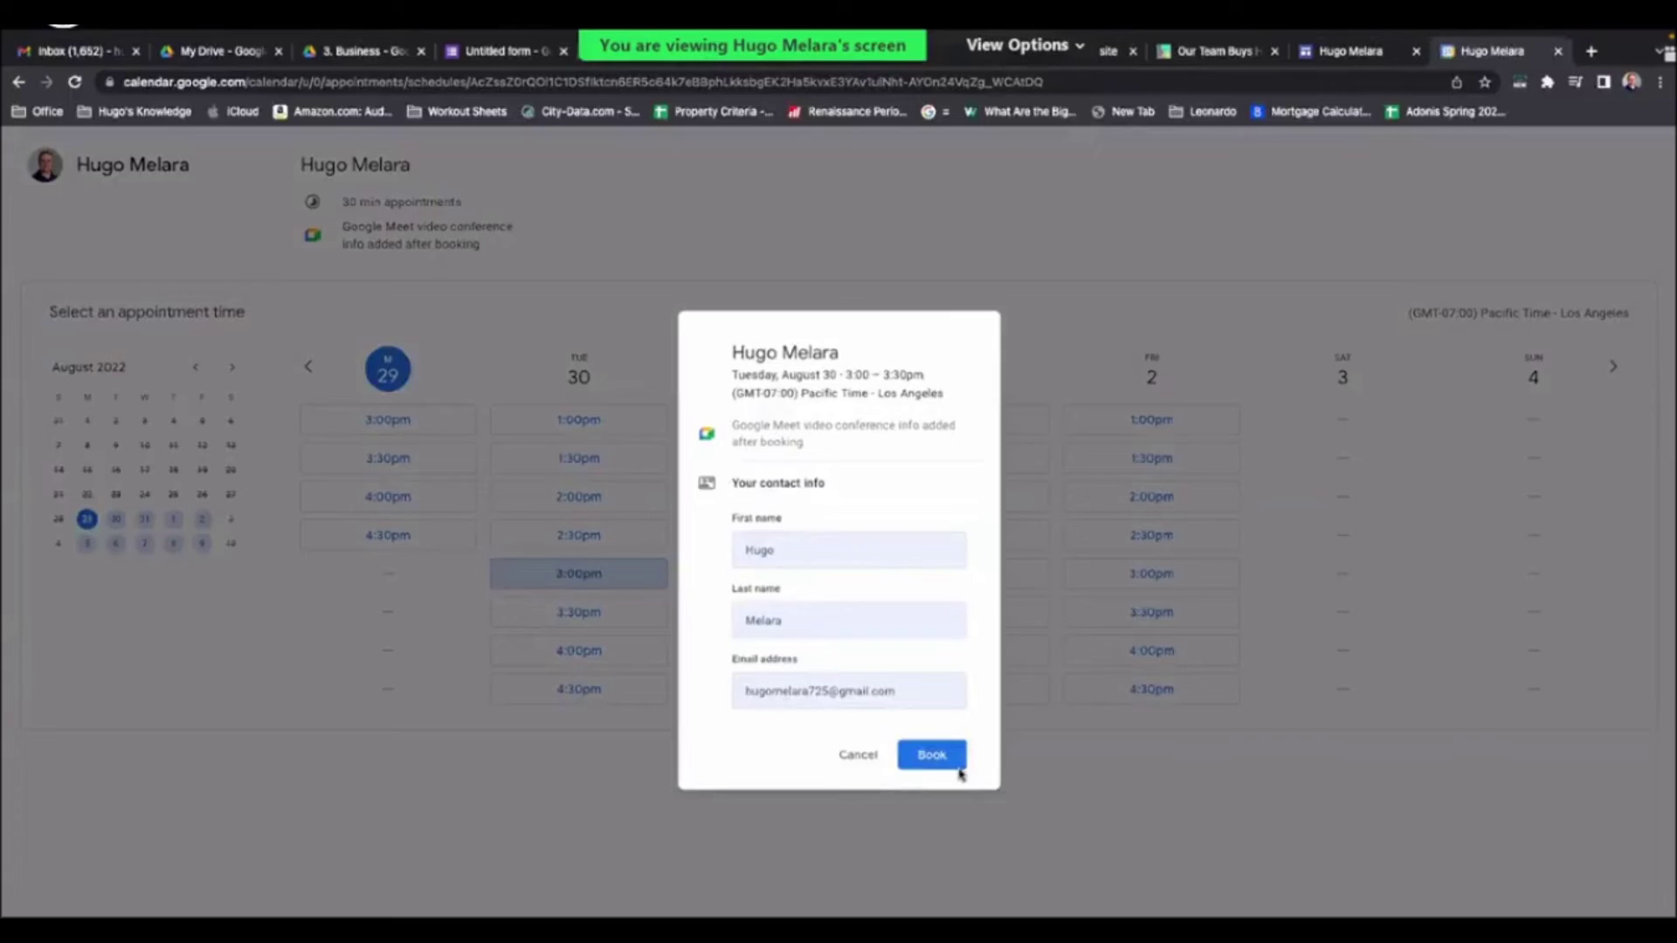
pyautogui.click(957, 761)
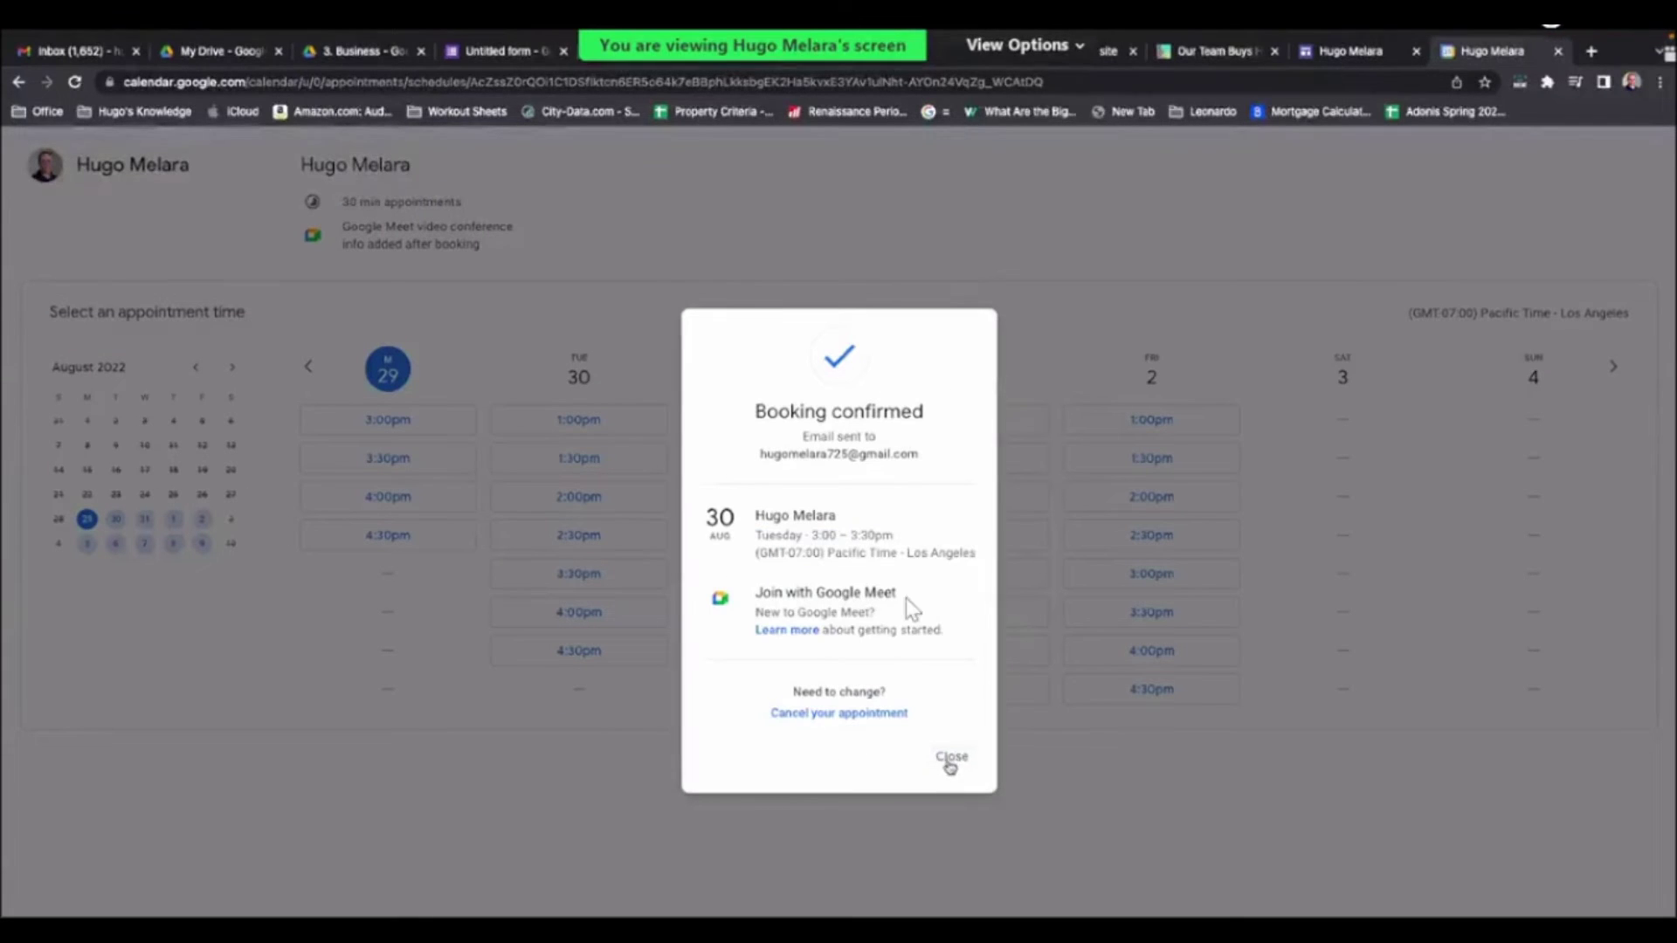
pyautogui.click(954, 753)
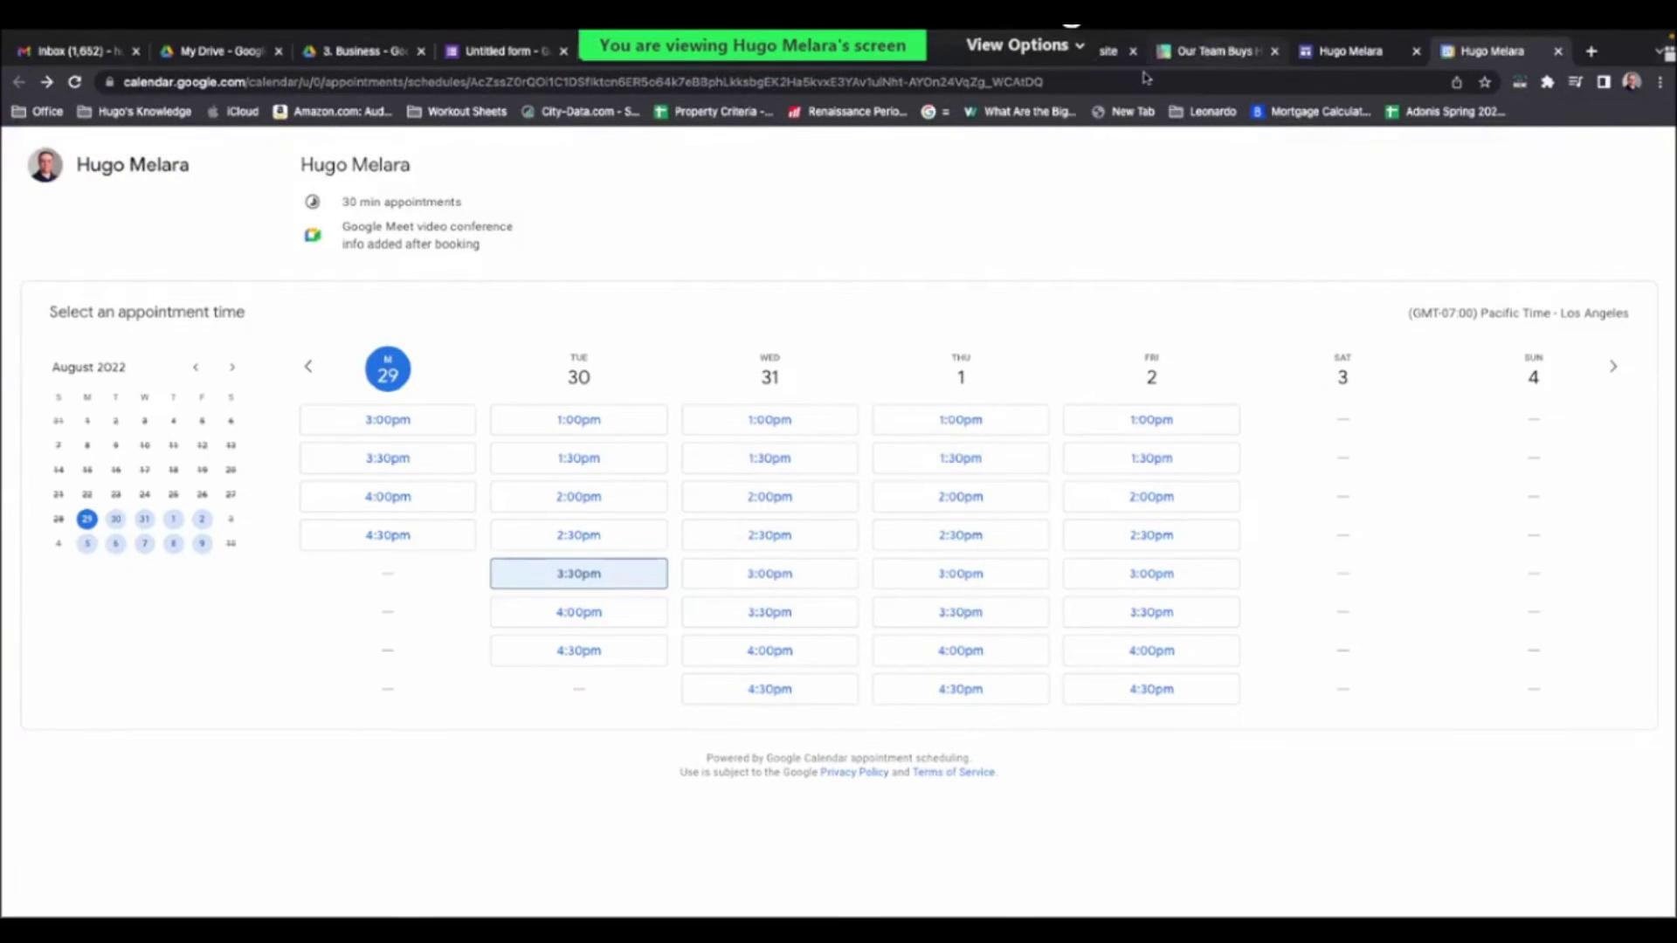
# - Return to the hugomelara.com About Me page and scroll down it
pyautogui.hotkey('ctrl', 'shift', 'Tab')
pyautogui.hotkey('ctrl', 'shift', 'Tab')
pyautogui.hotkey('ctrl', 'Tab')
pyautogui.scroll(-1, 731, 725)
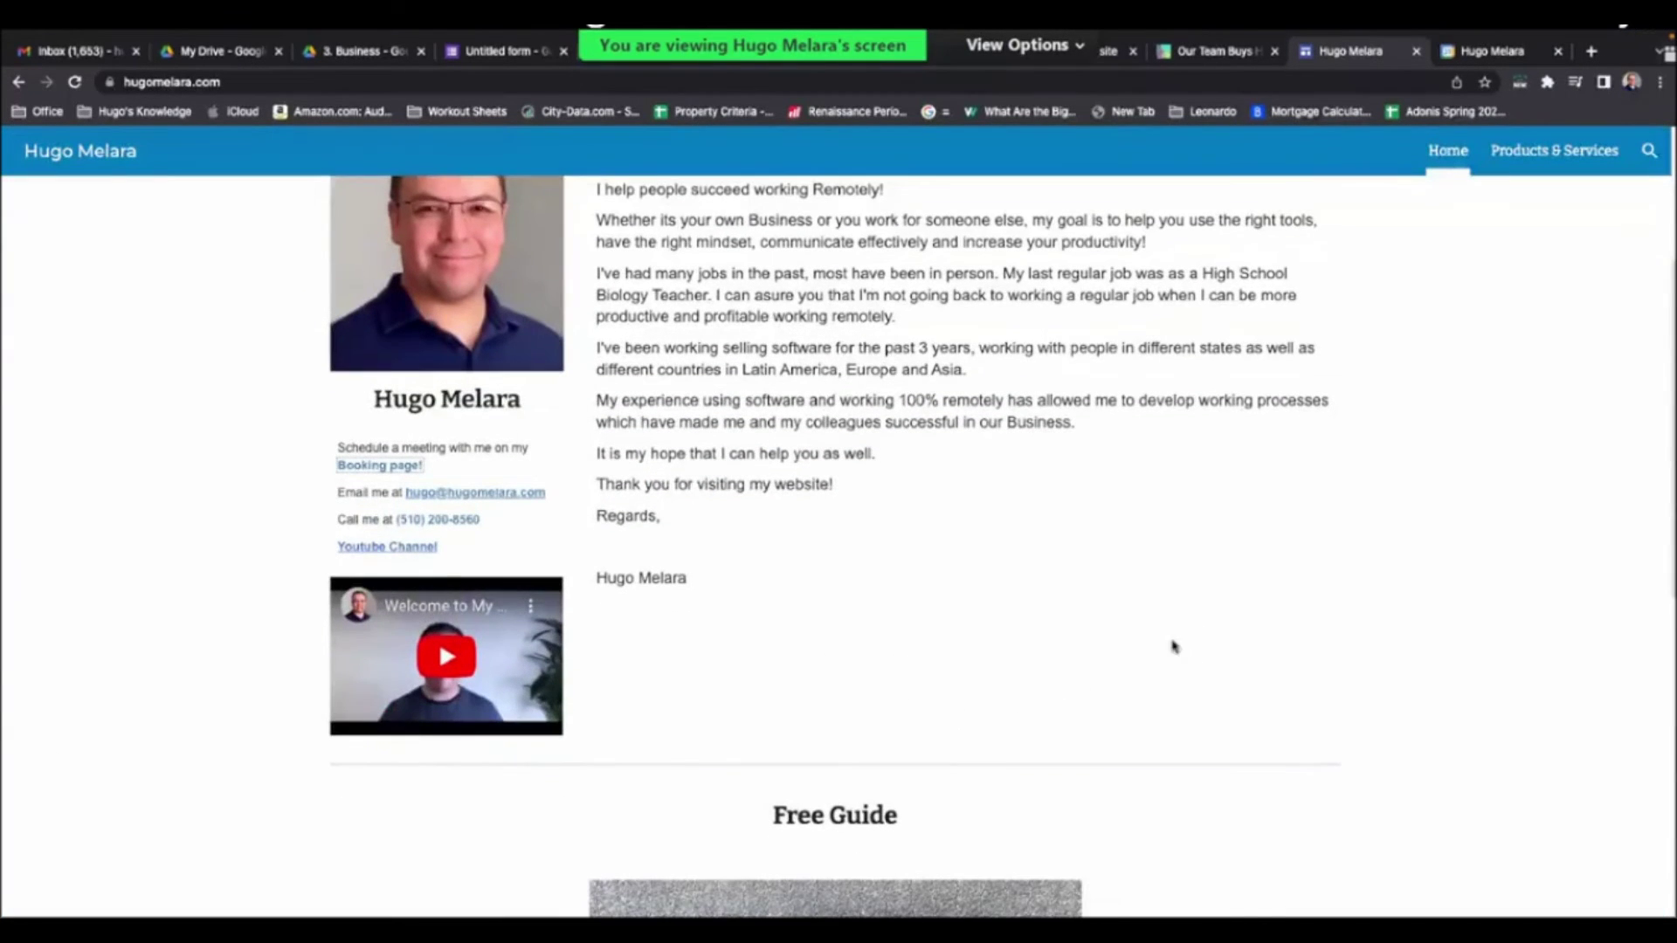
pyautogui.scroll(-5, 1171, 643)
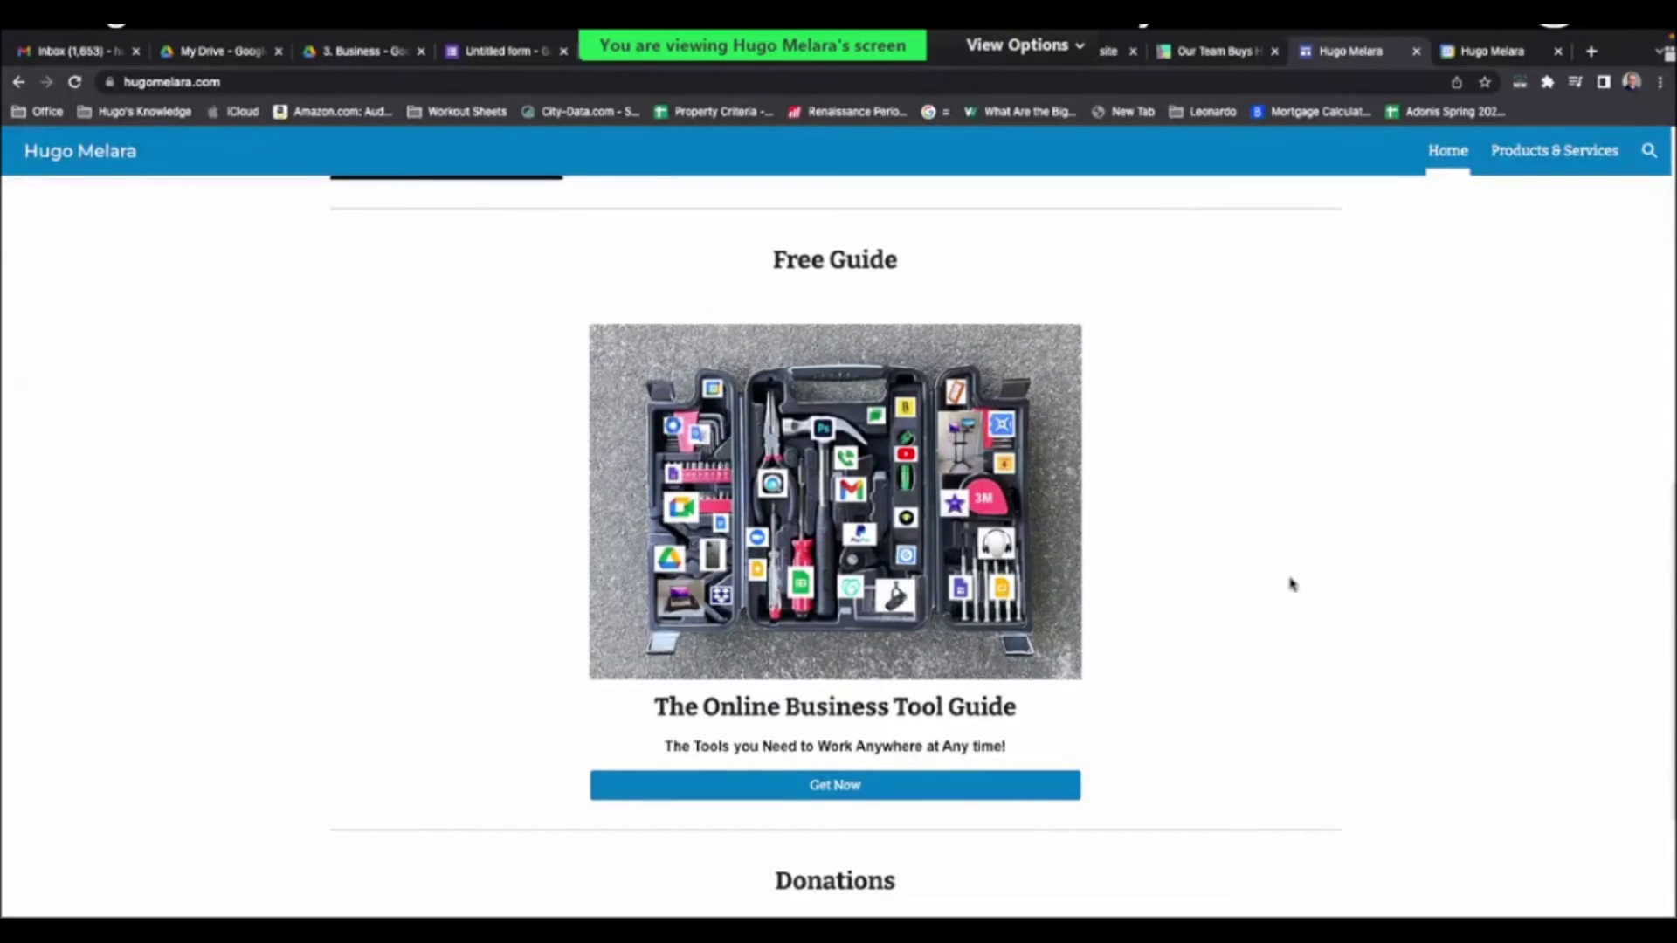
# - Confirm the DONATE image opens PayPal's donation page, close it, and return to the Our Team Buys FAQ
pyautogui.scroll(-4, 1301, 569)
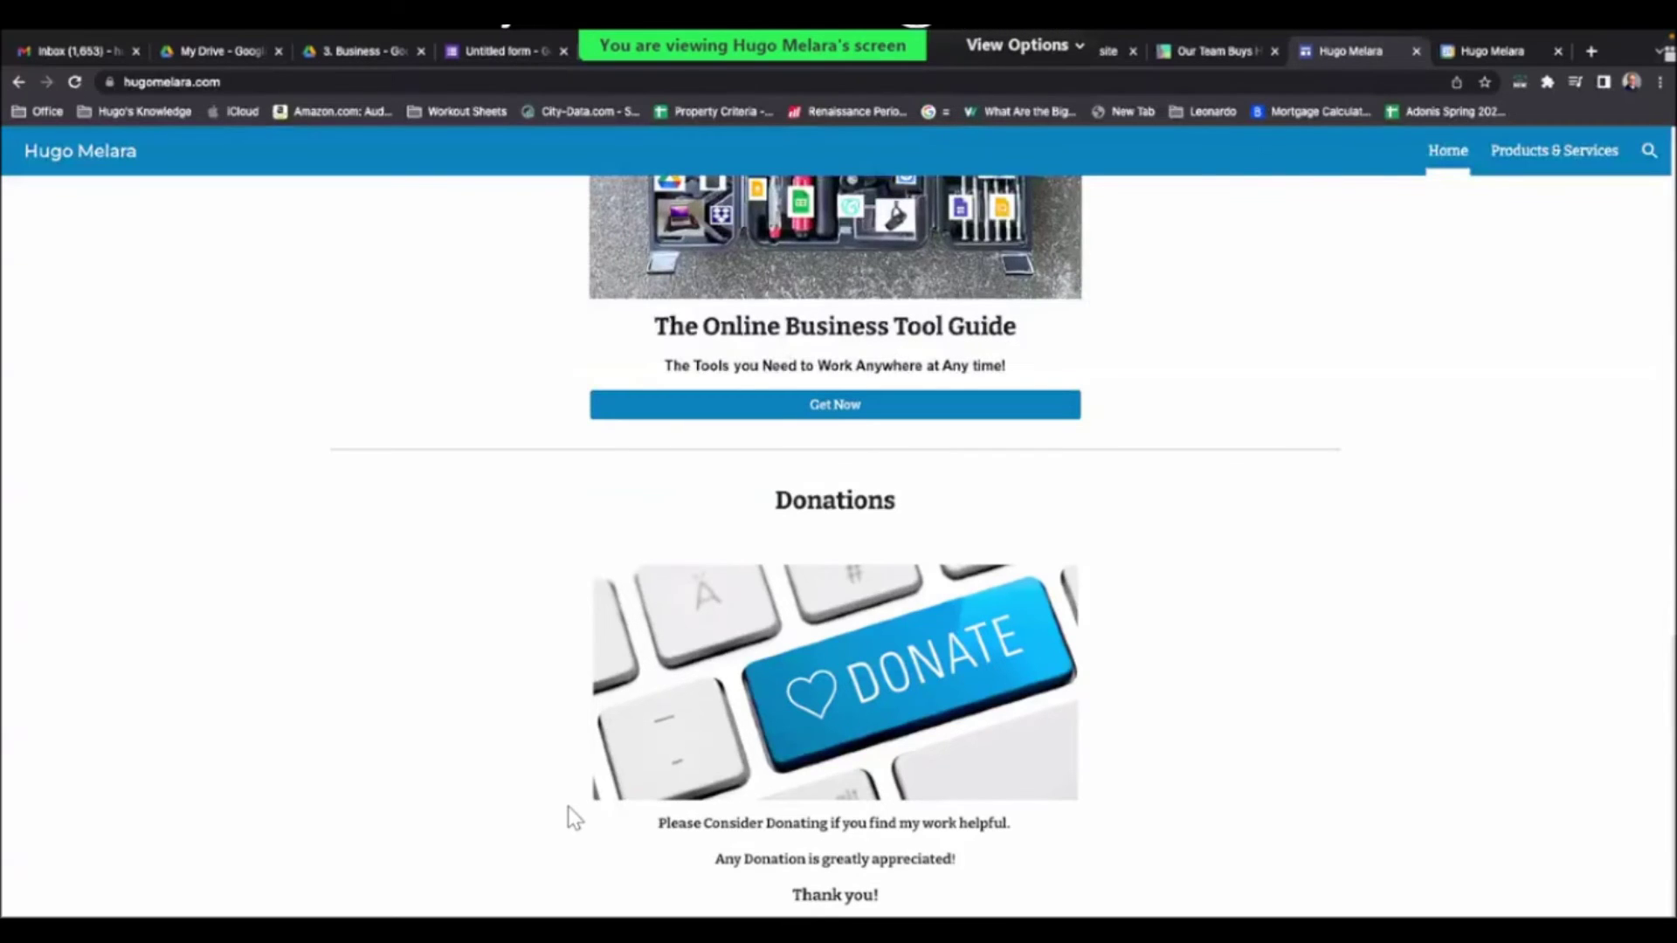
pyautogui.click(1074, 687)
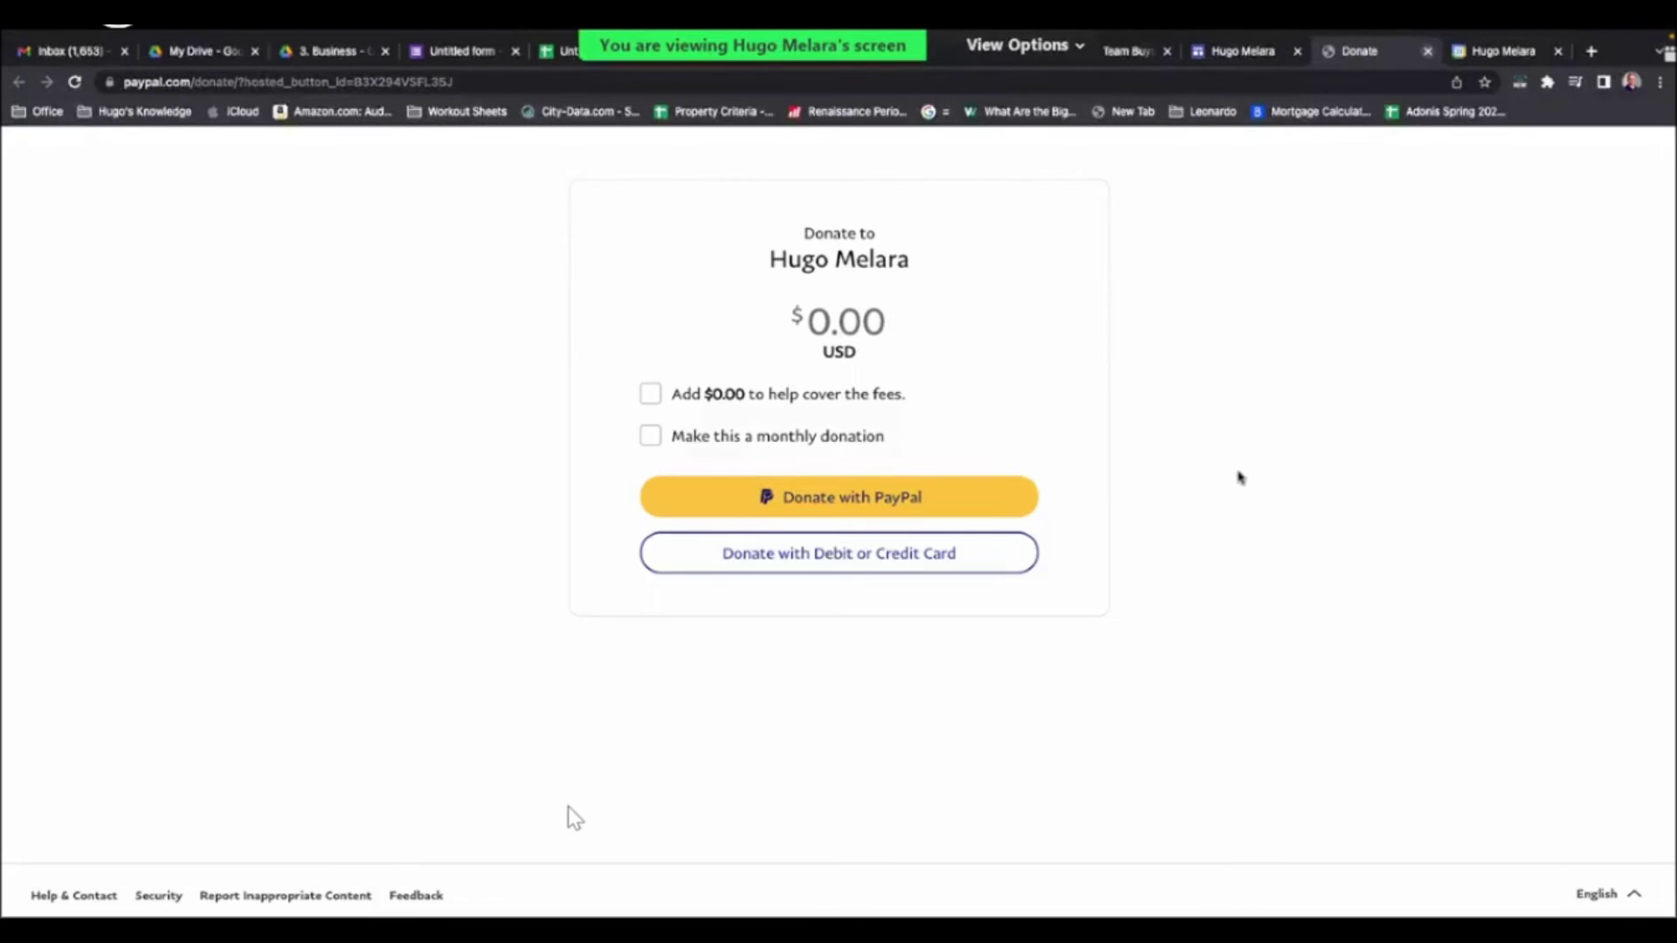
pyautogui.hotkey('ctrl', 'w')
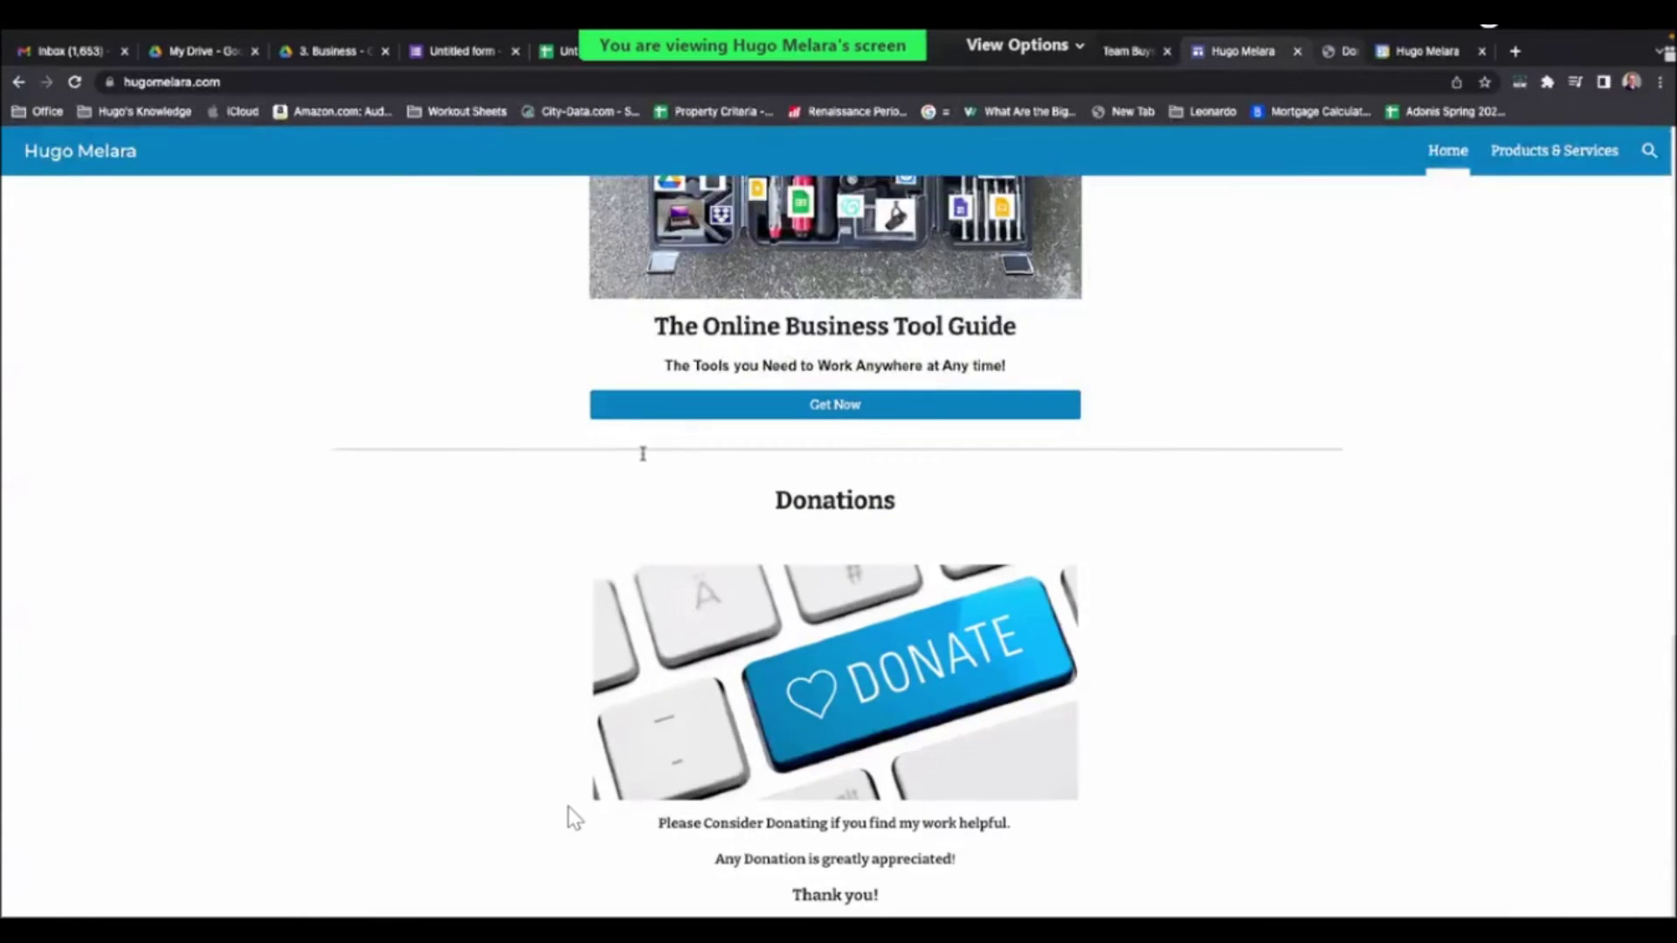
pyautogui.hotkey('ctrl', 'shift', 'Tab')
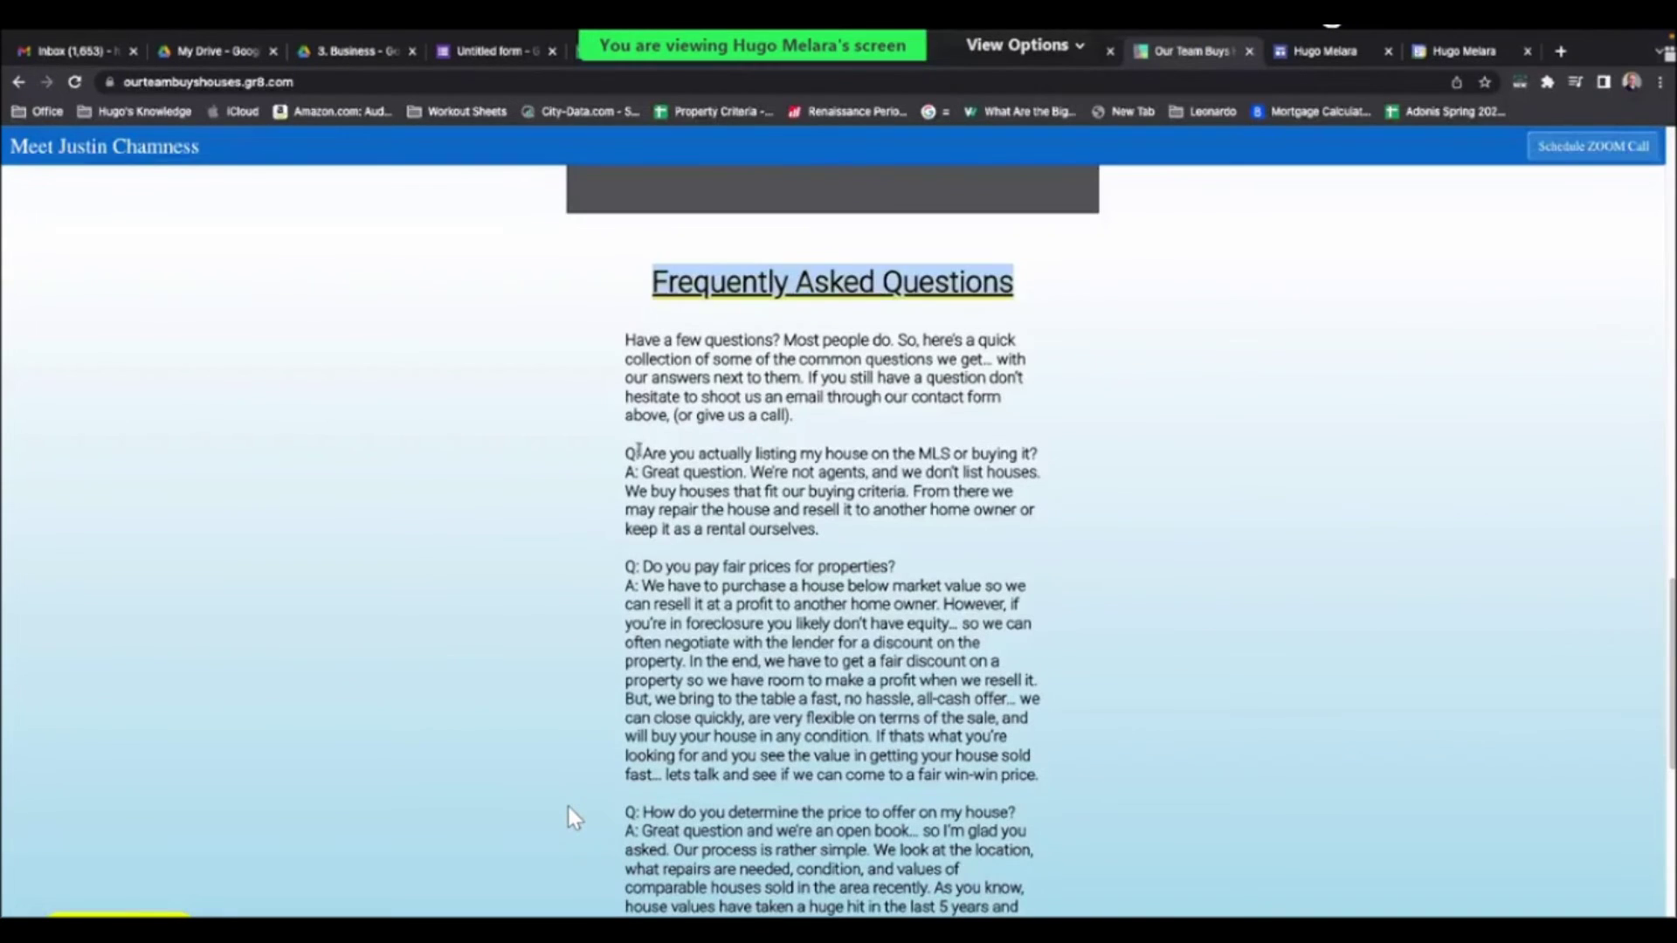
# - Select the first FAQ question about MLS listing and its answer, then return to the Sites editor
pyautogui.click(638, 450)
pyautogui.moveTo(979, 447); pyautogui.dragTo(1039, 465)
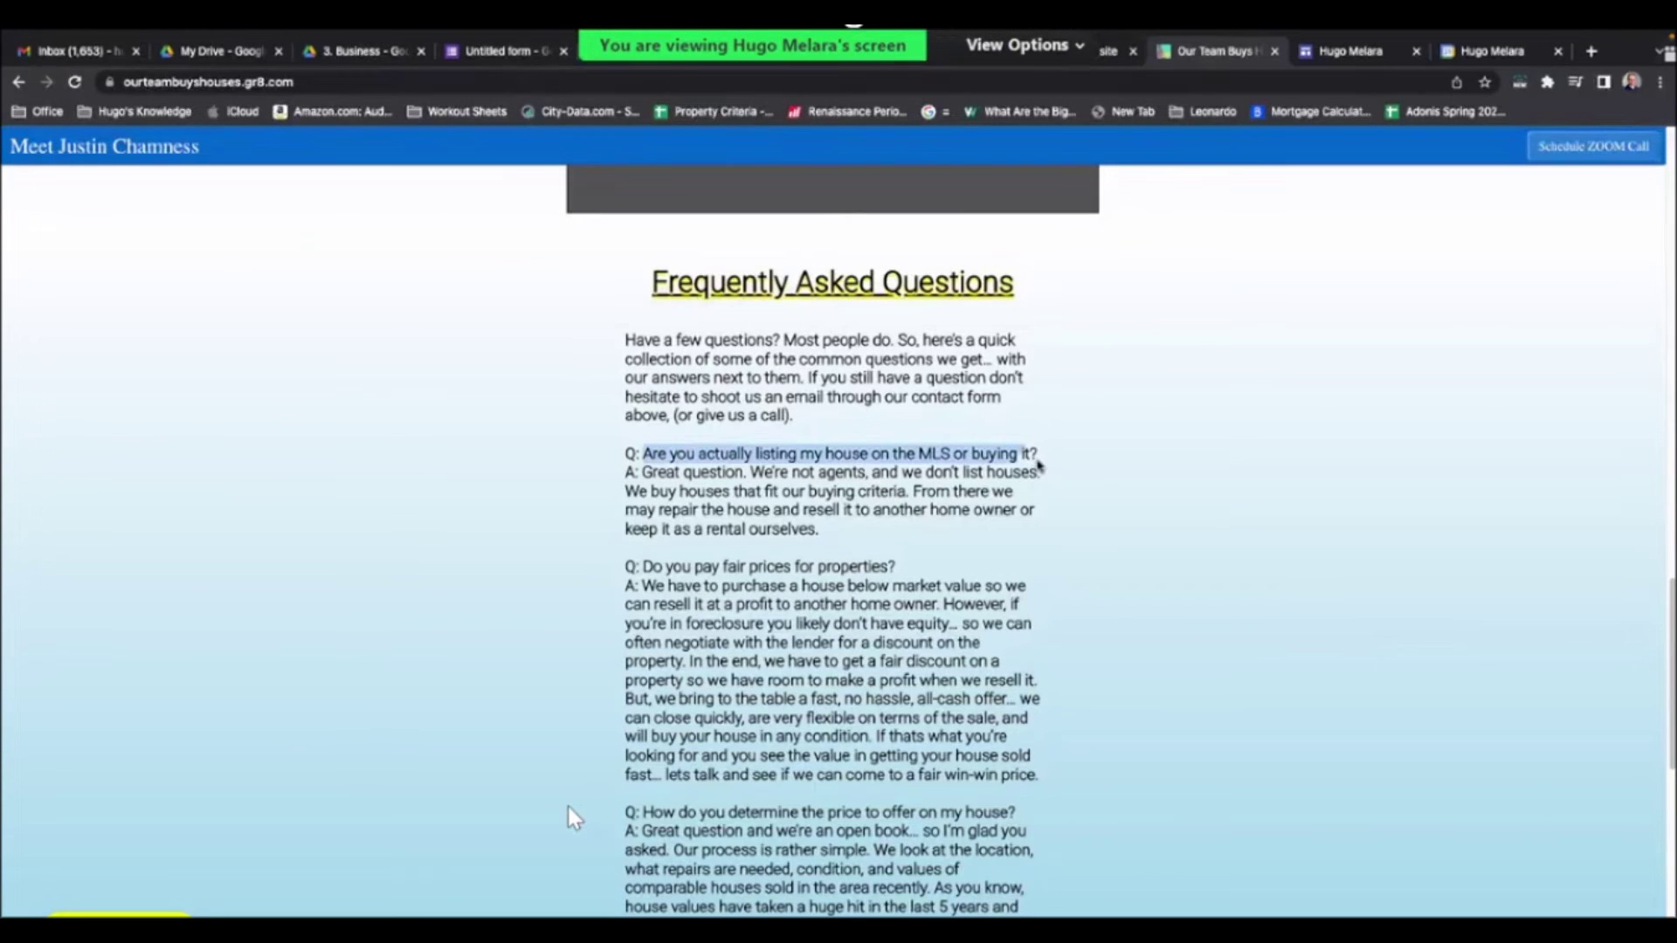
pyautogui.moveTo(1039, 465); pyautogui.dragTo(1041, 461)
pyautogui.moveTo(625, 491); pyautogui.dragTo(640, 471)
pyautogui.hotkey('ctrl', 'c')
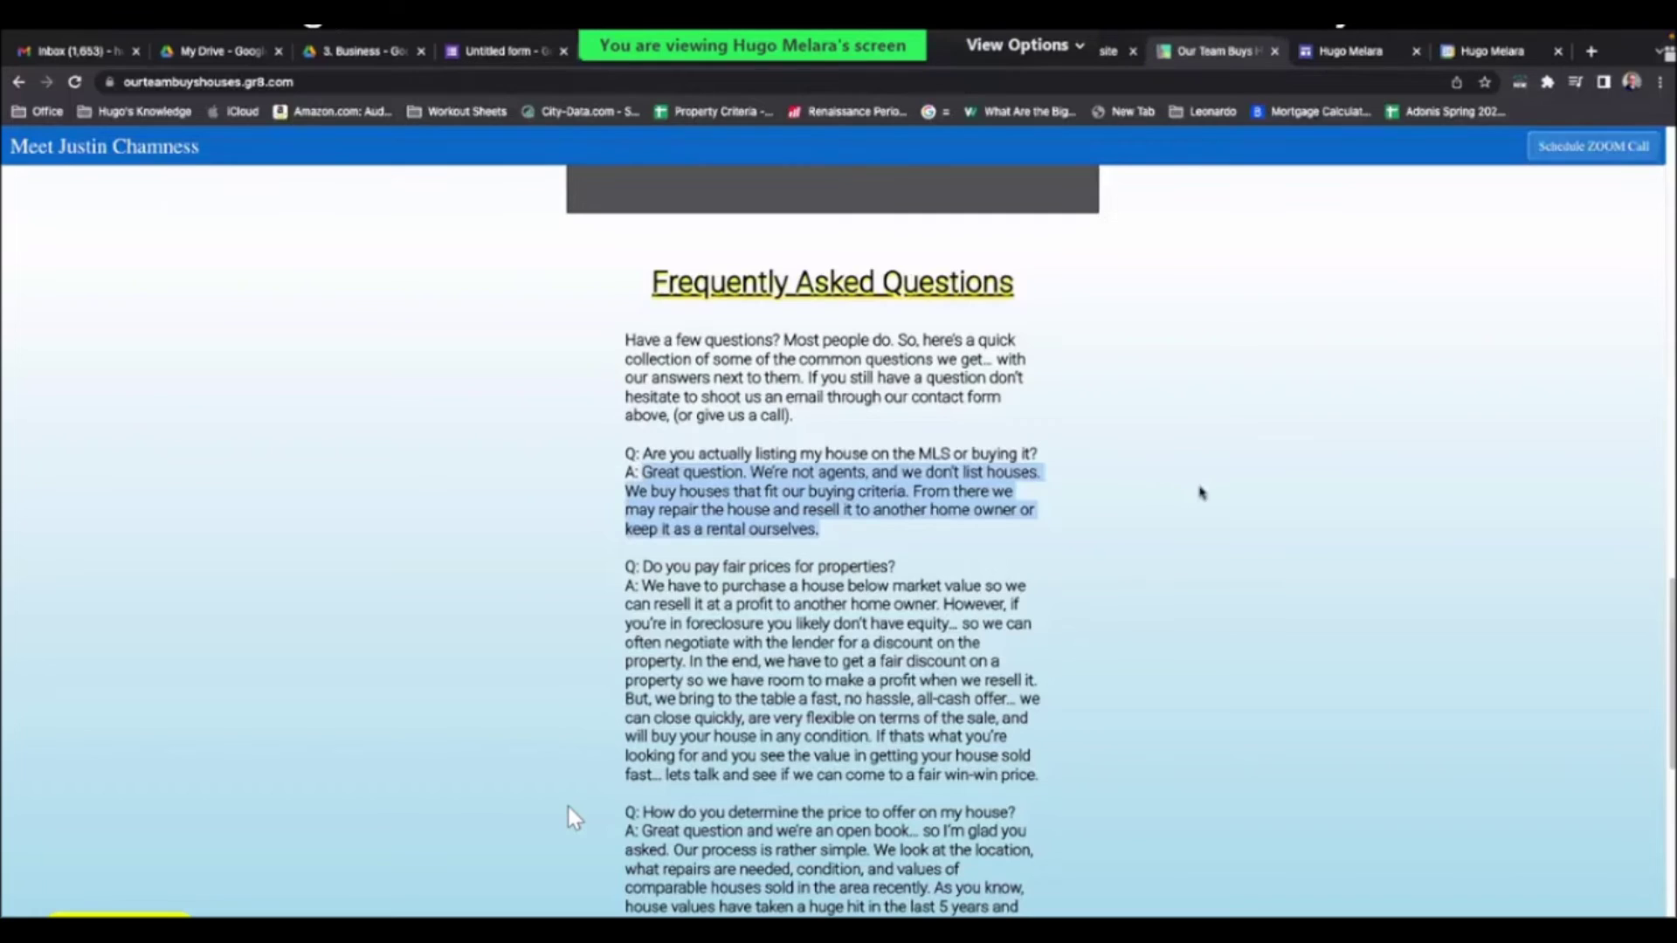
pyautogui.click(1167, 432)
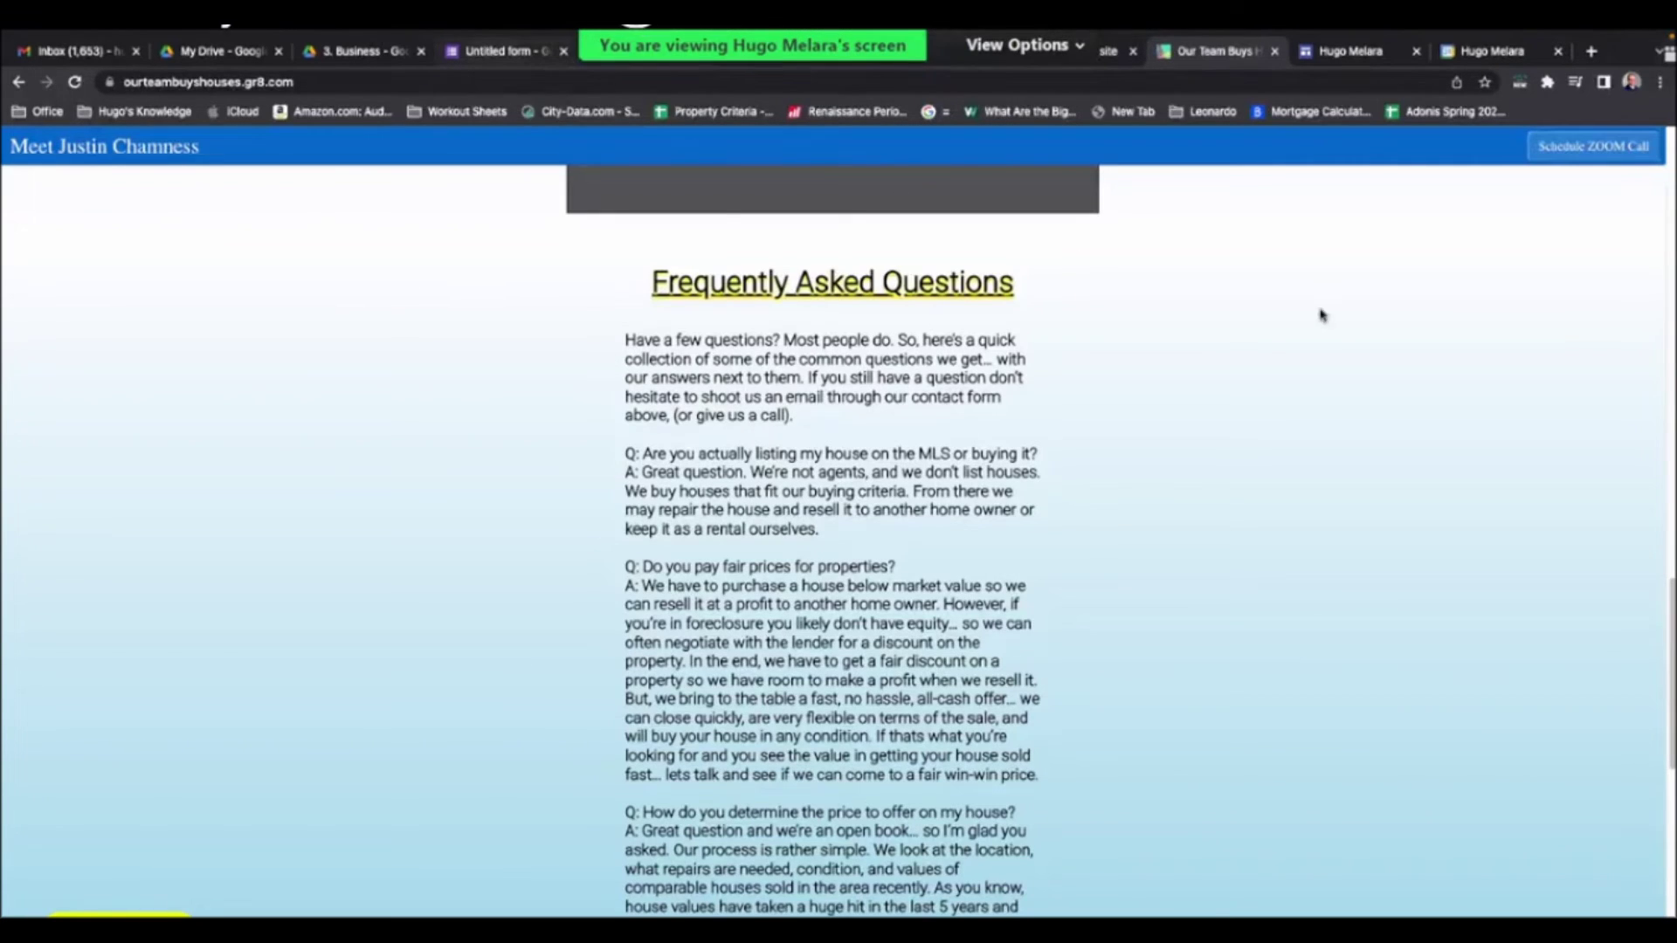
pyautogui.hotkey('ctrl', '4')
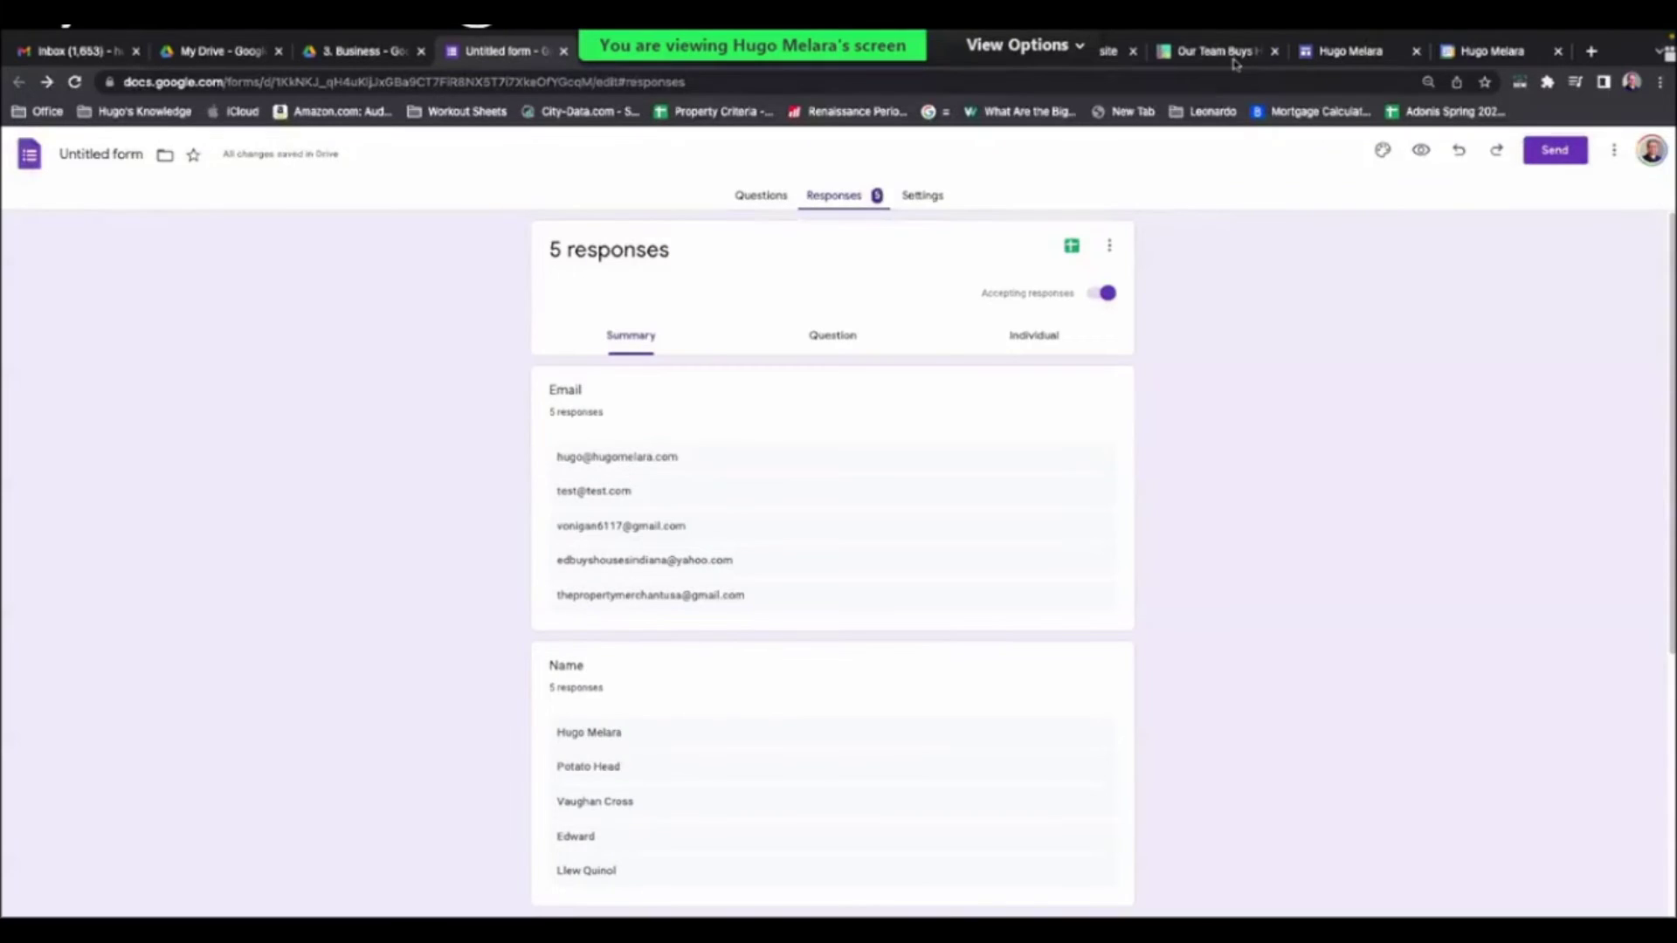
pyautogui.click(1231, 54)
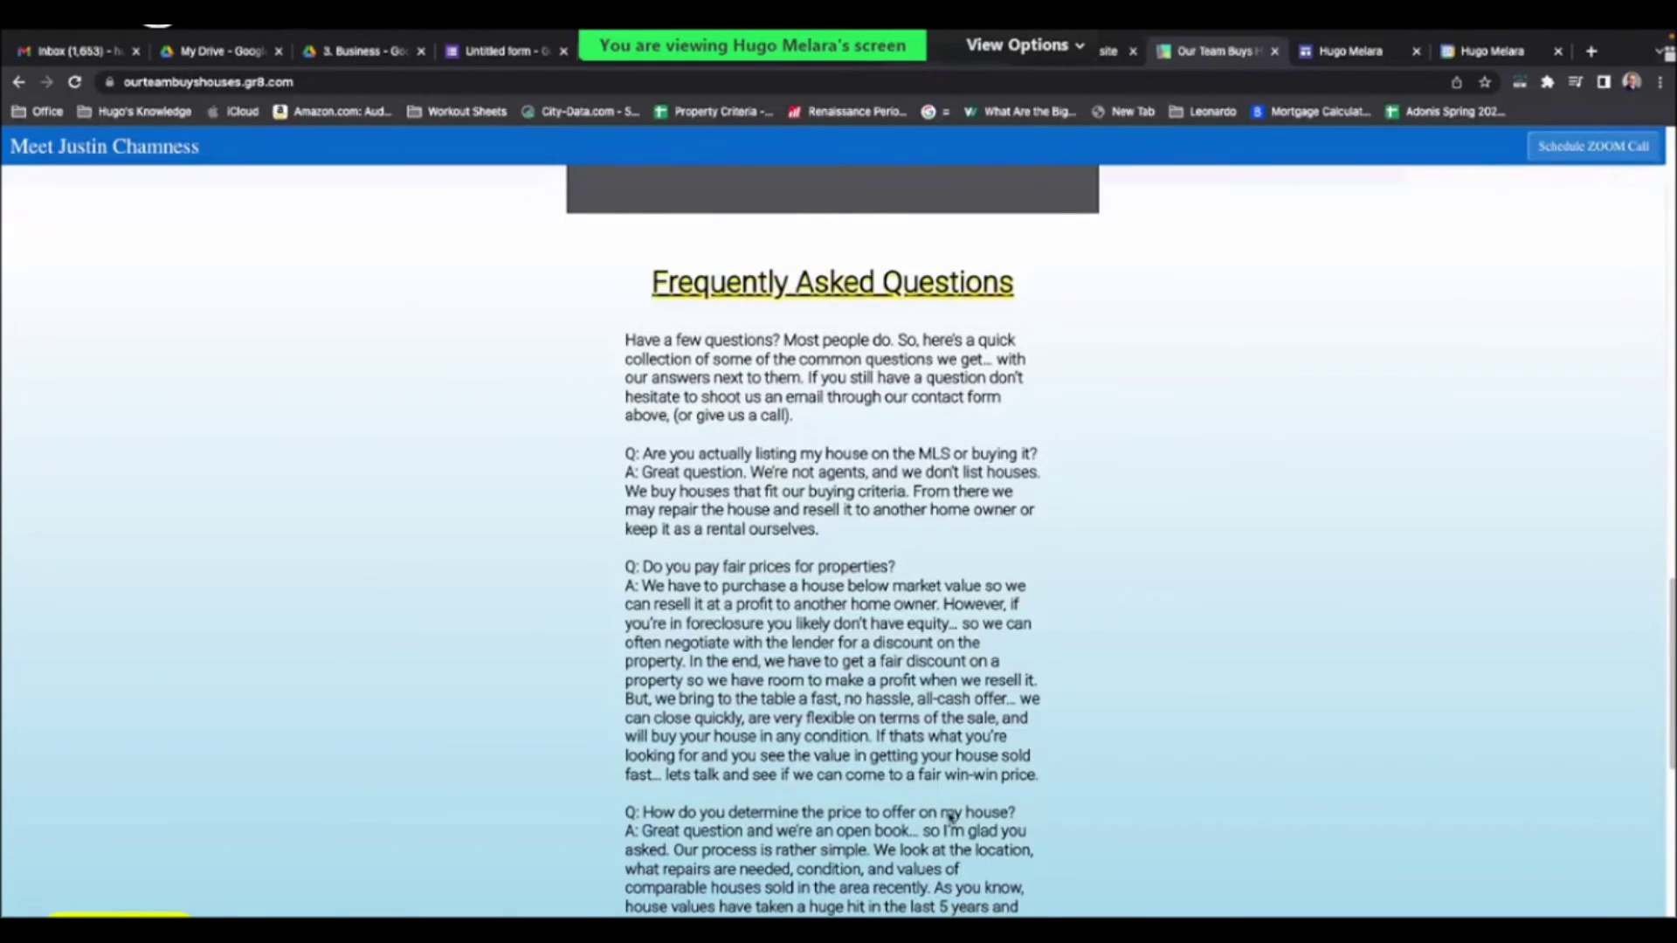
pyautogui.hotkey('ctrl', 'shift', 'Tab')
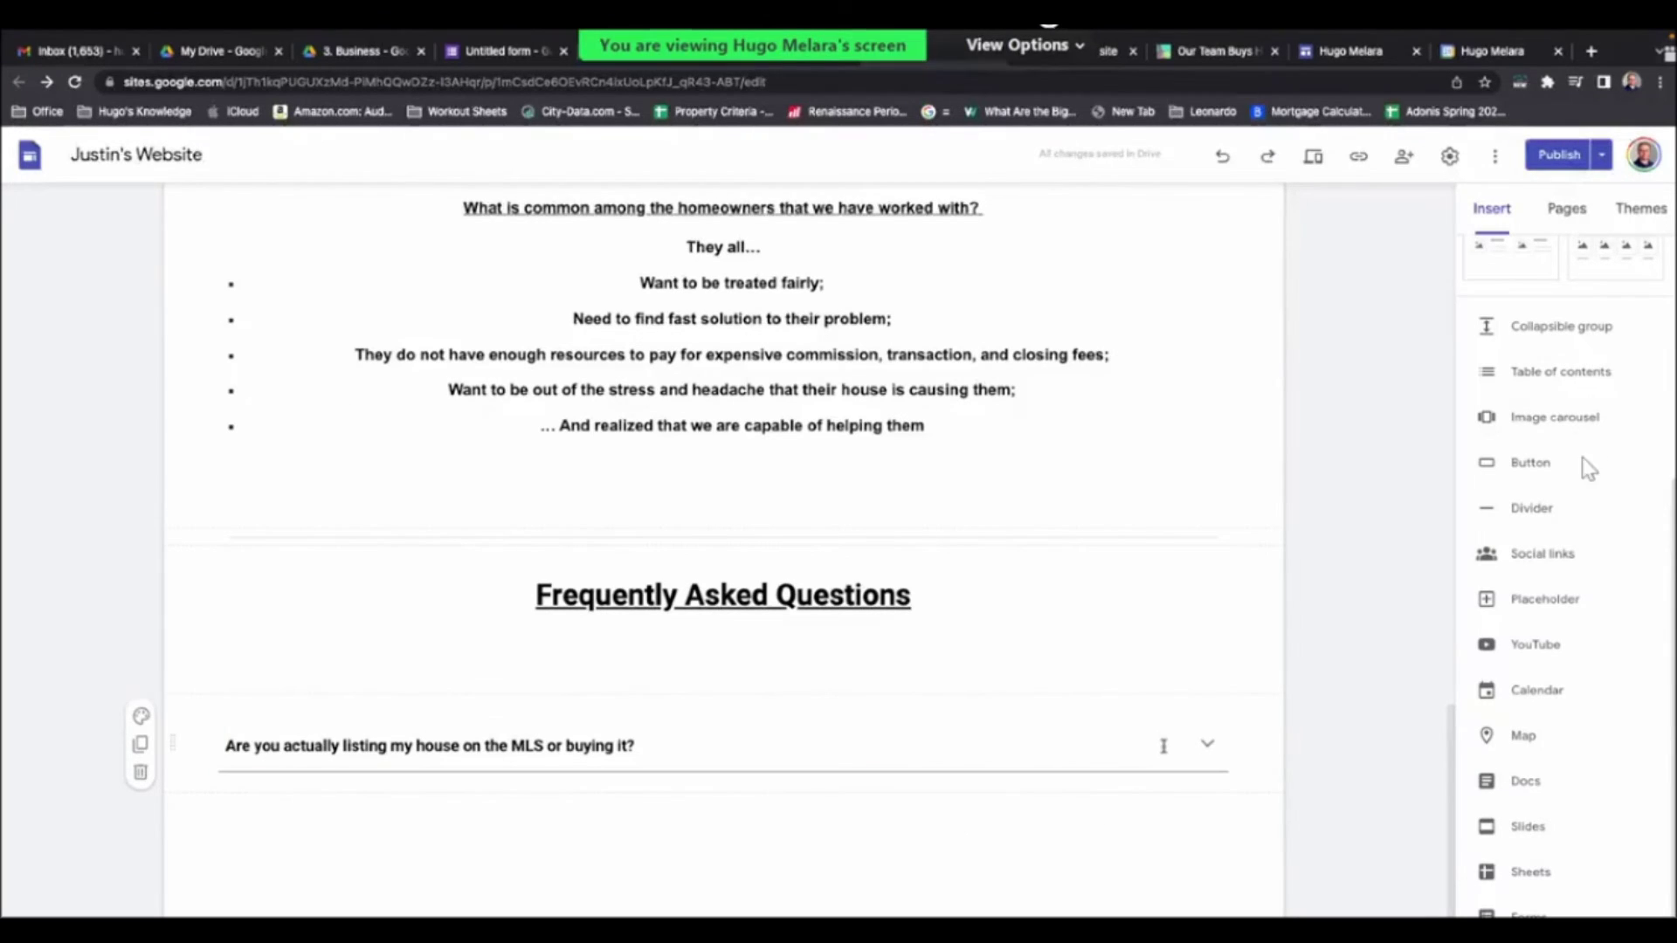
# - Paste the answer under the MLS question, collapse the item, and publish the site
pyautogui.click(1040, 792)
pyautogui.hotkey('ctrl', 'v')
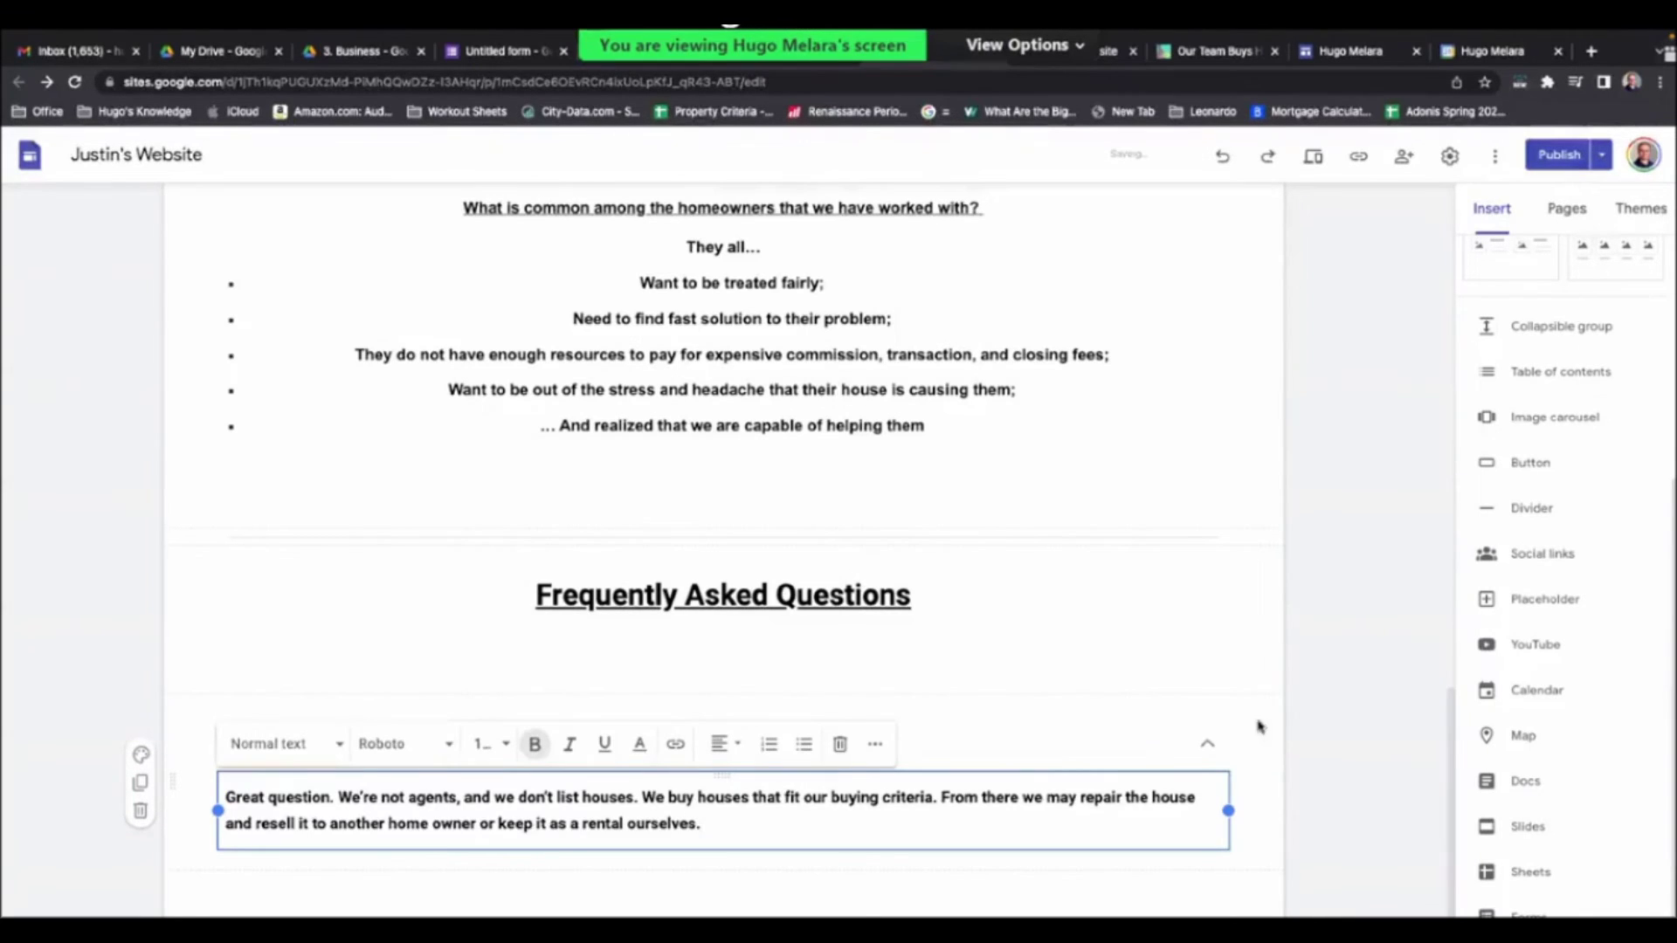
pyautogui.click(1307, 745)
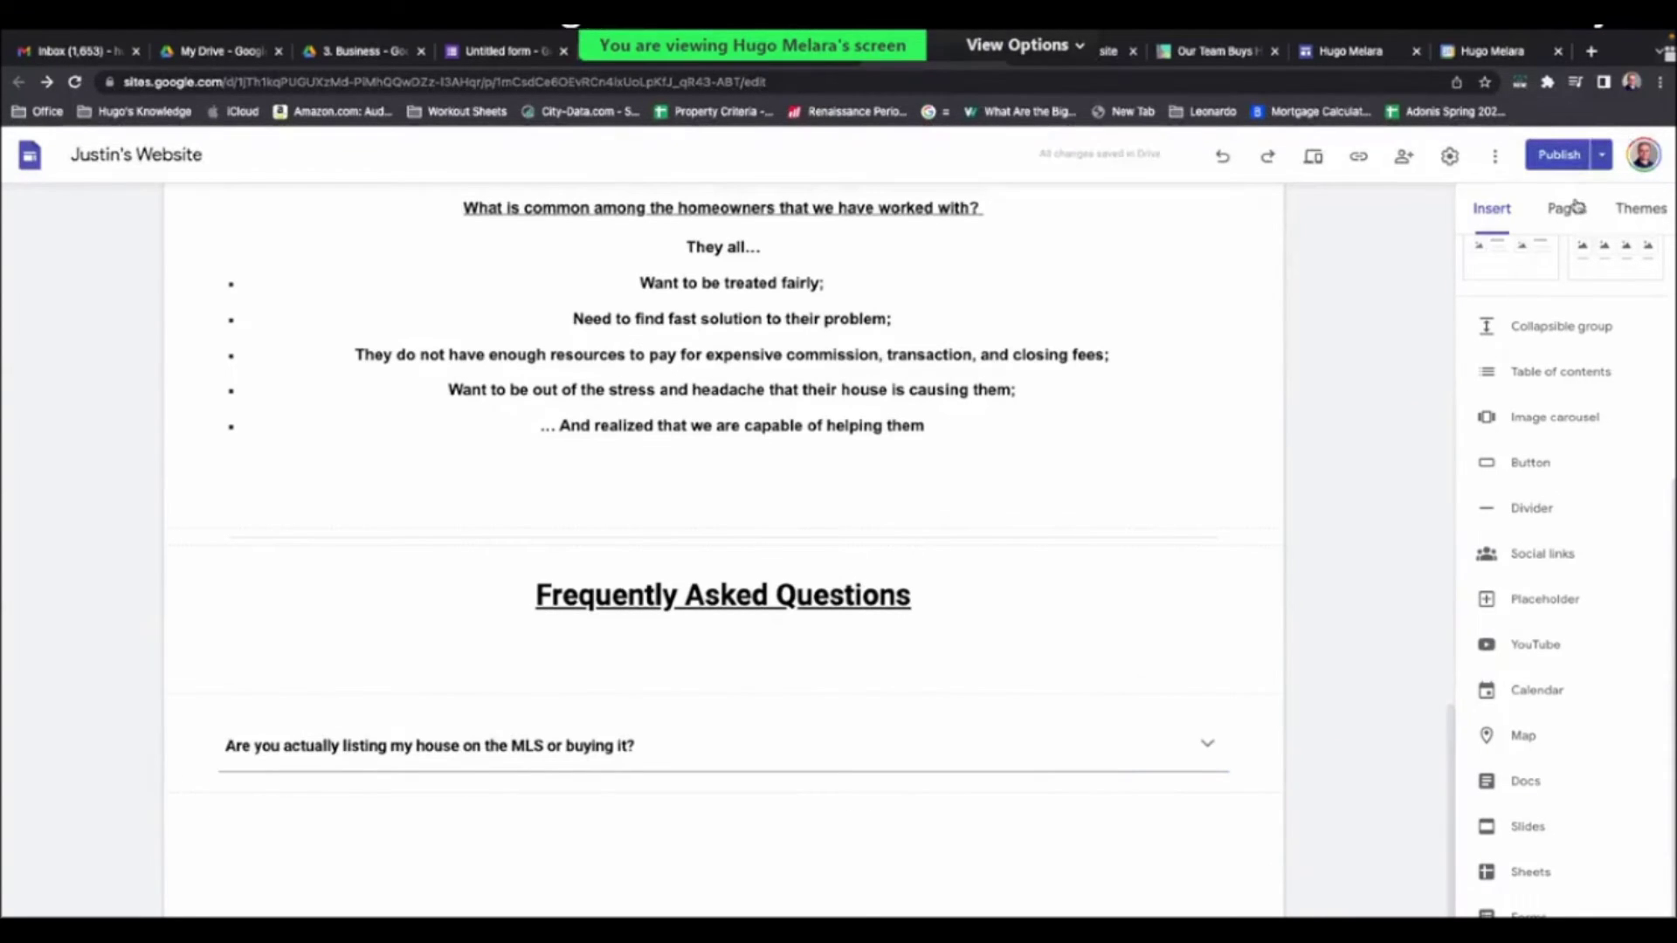
pyautogui.click(1562, 157)
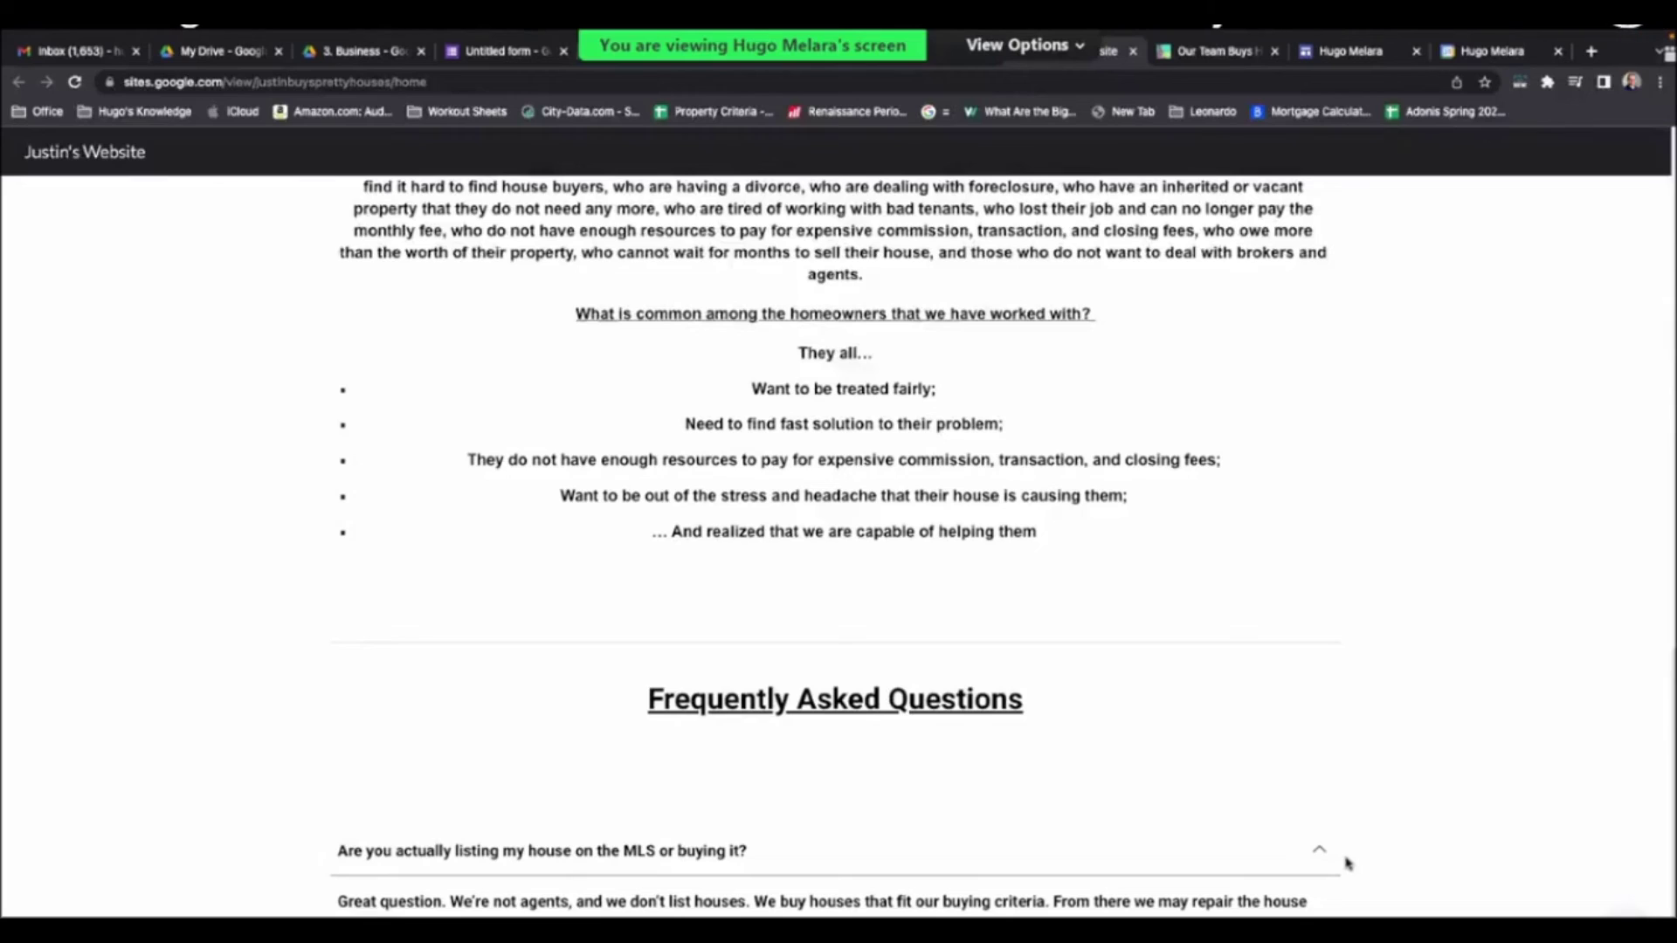
# - Pass through the ourteambuyshouses FAQ tab to reach the Untitled form (Responses) spreadsheet
pyautogui.scroll(1, 1312, 856)
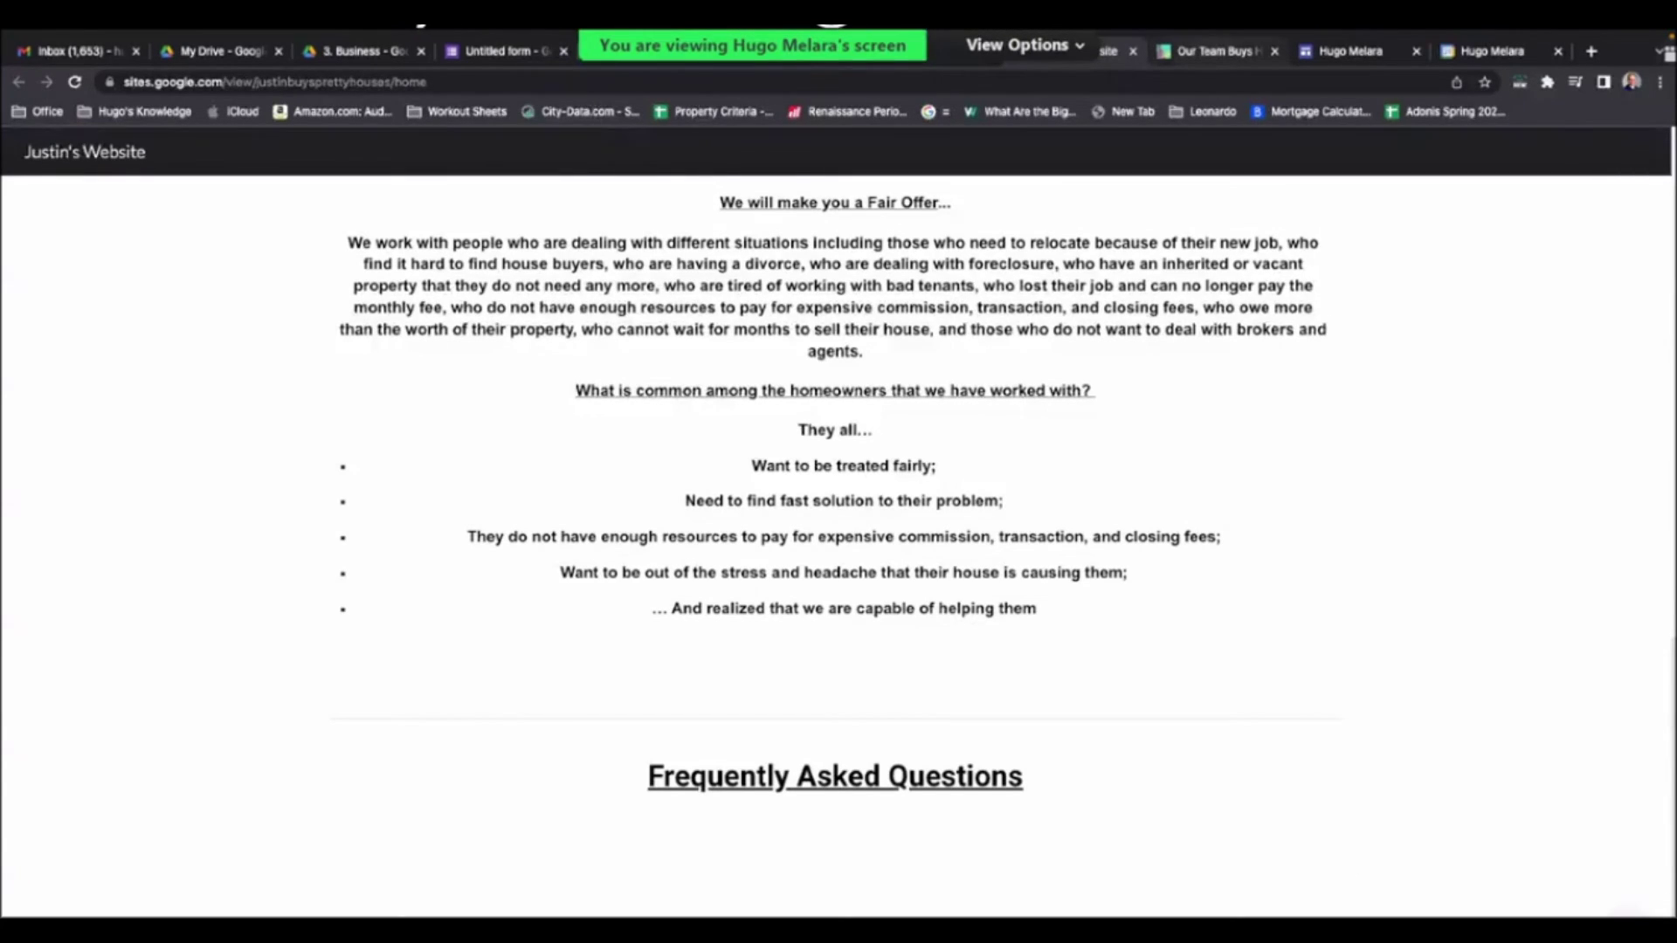
pyautogui.hotkey('ctrl', 'Tab')
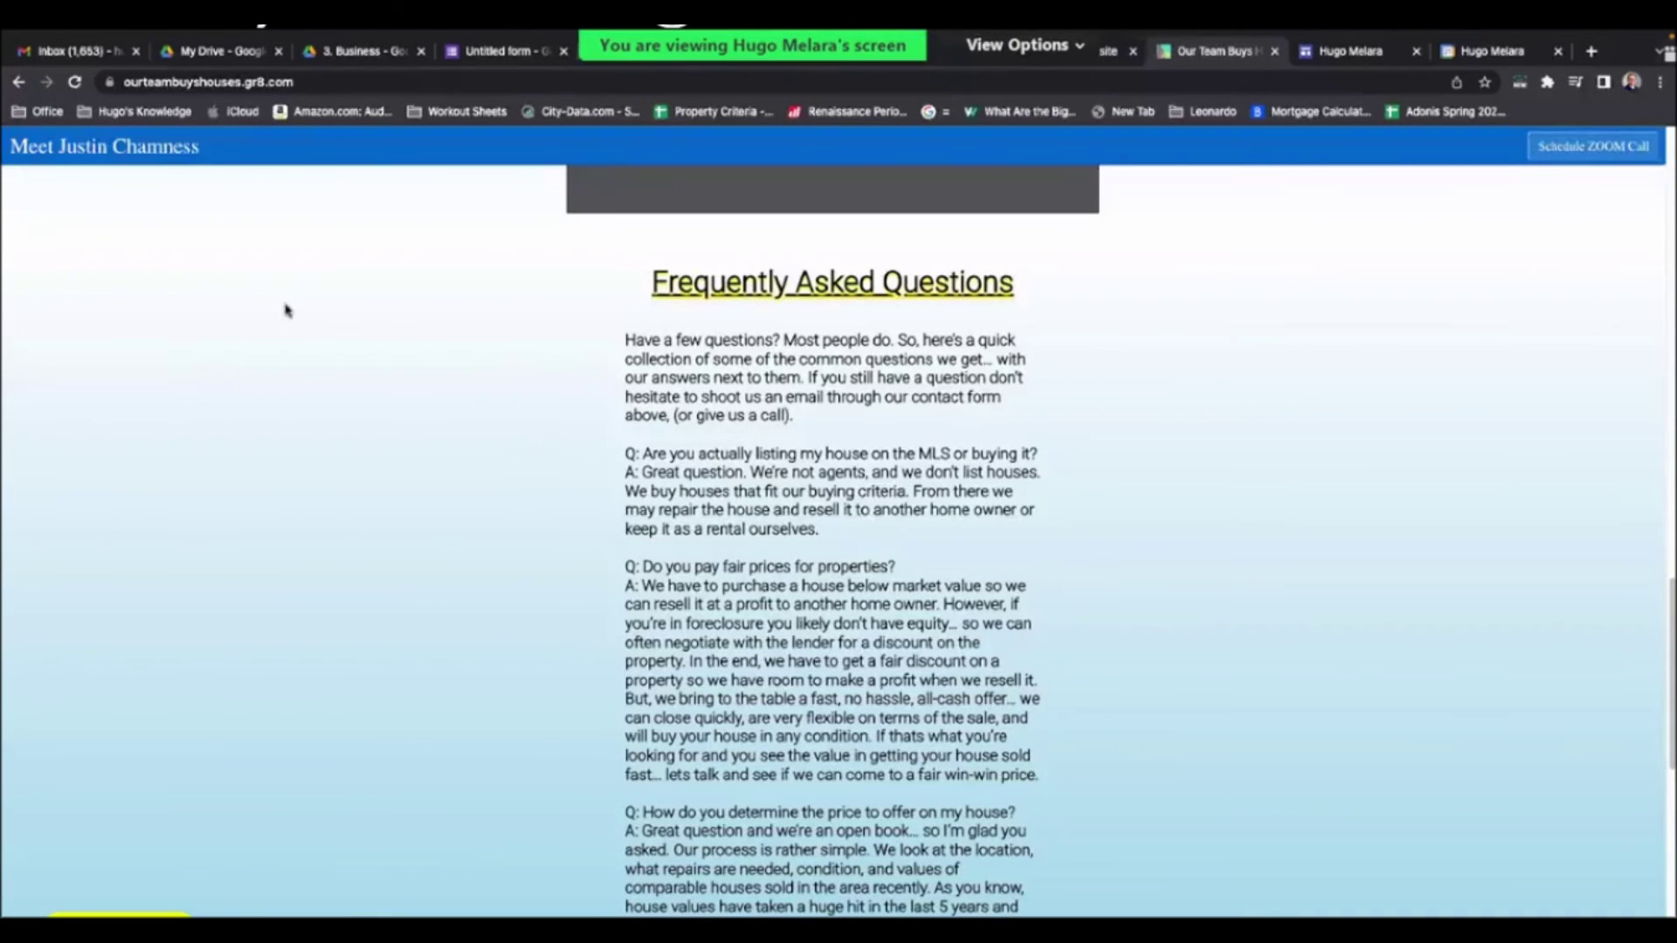
pyautogui.hotkey('ctrl', 'shift', 'Tab')
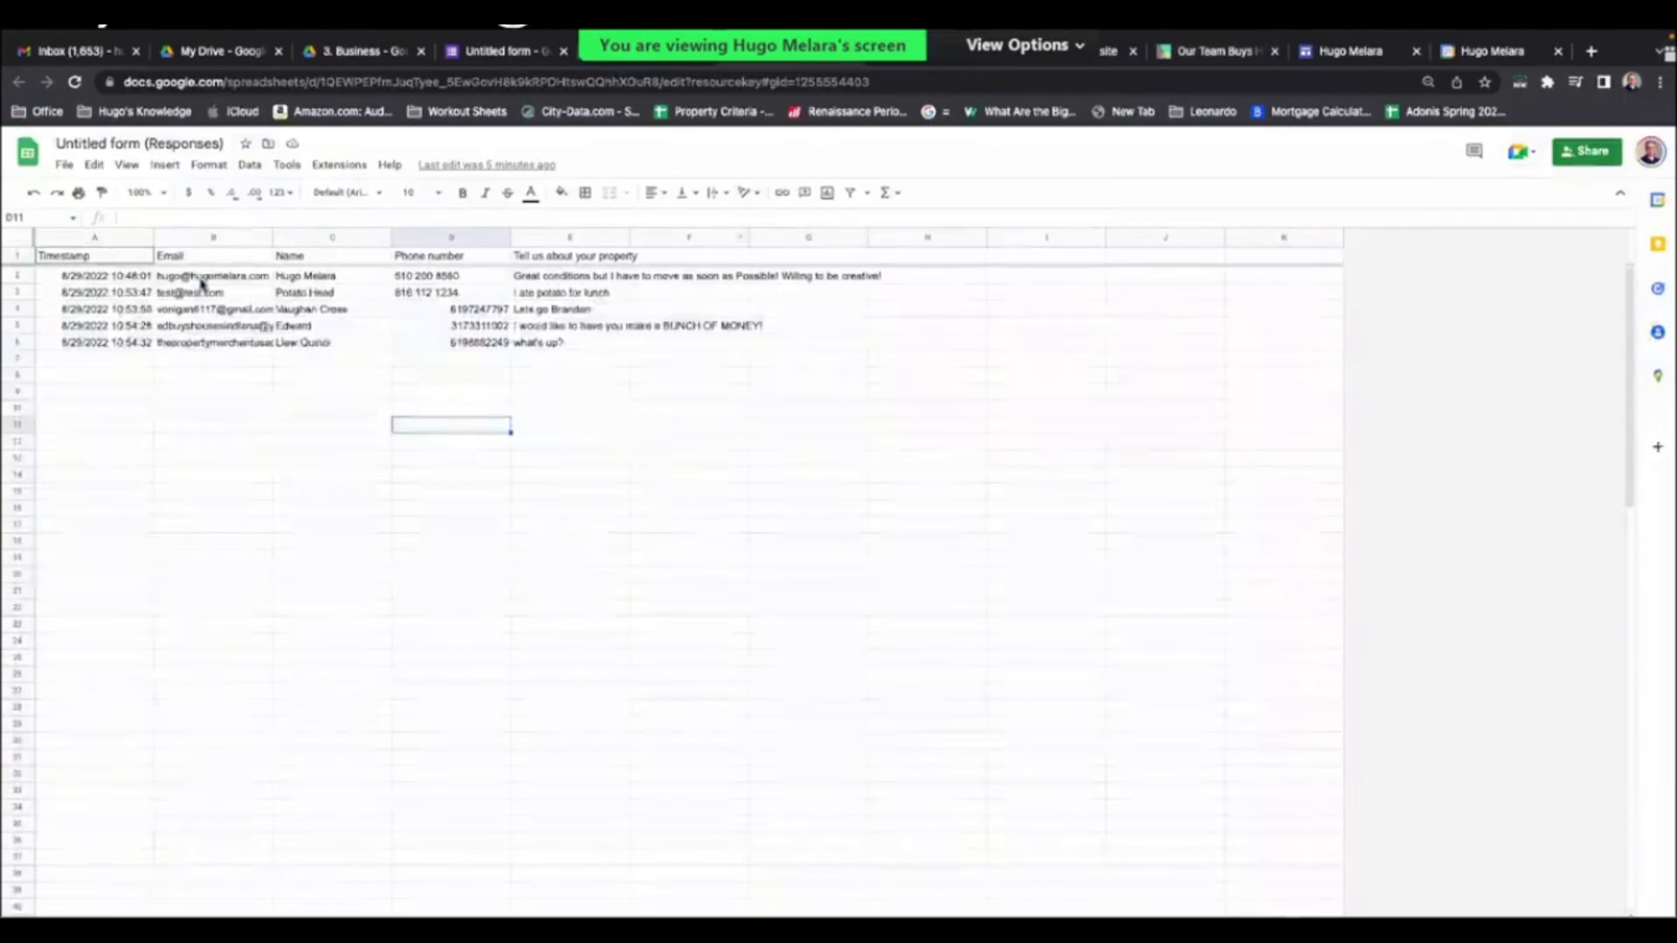
# - Inspect the responses' e-mails, names and property description, then view the form's 5-response summary
pyautogui.click(223, 293)
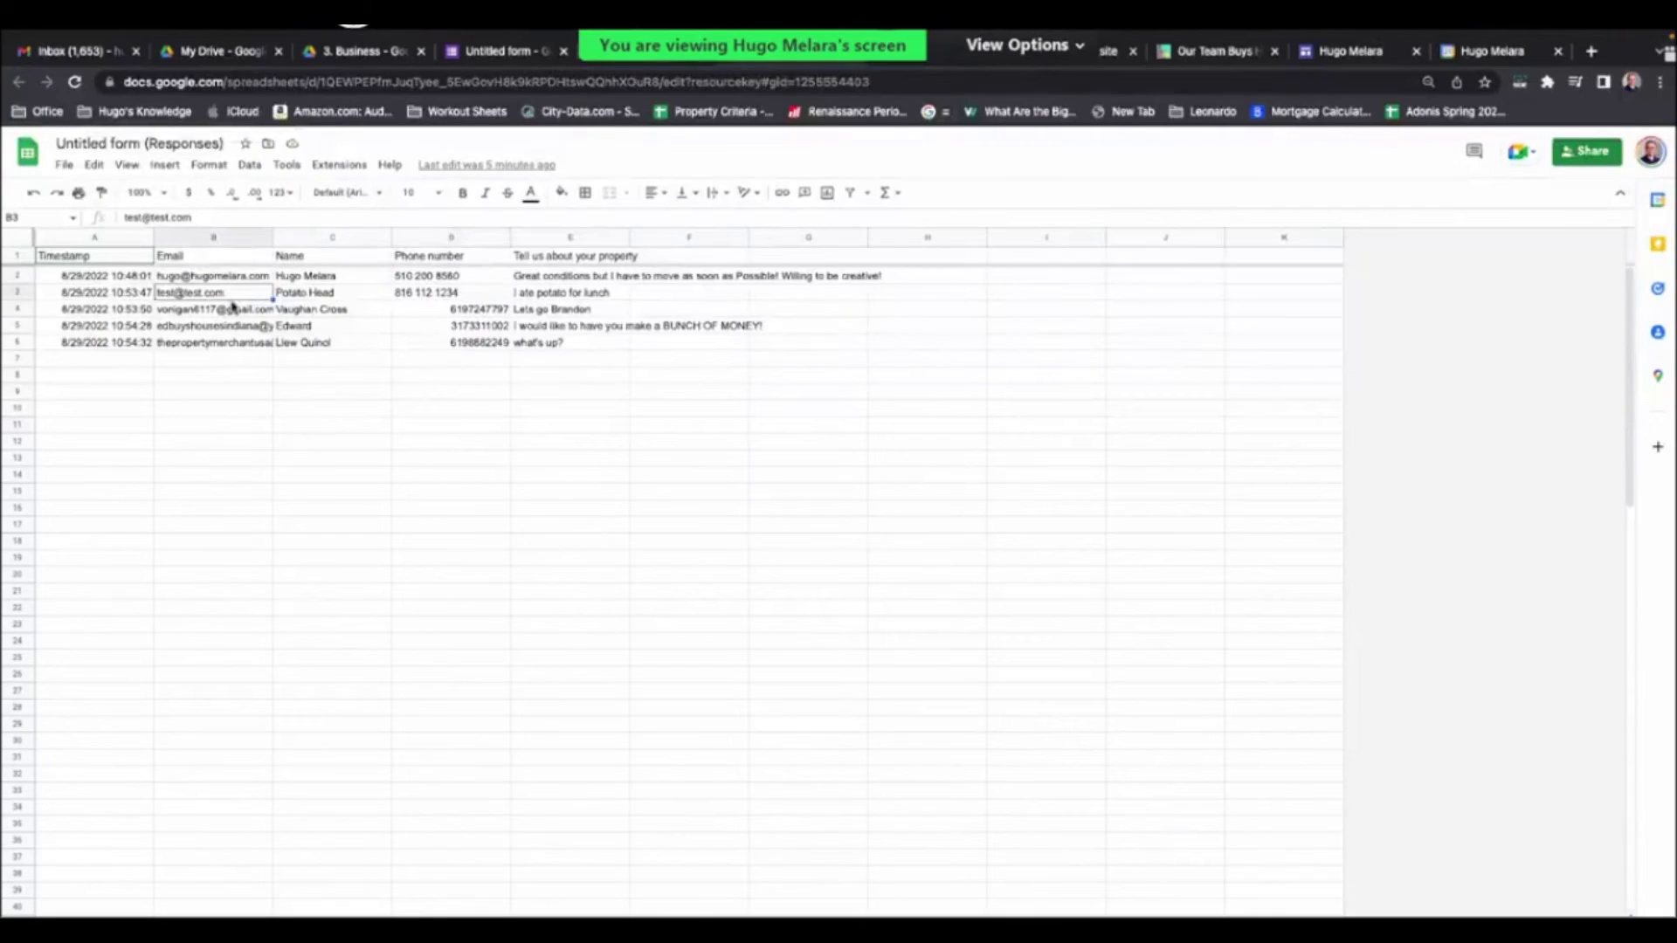
pyautogui.click(324, 294)
pyautogui.press('Right')
pyautogui.press('Right')
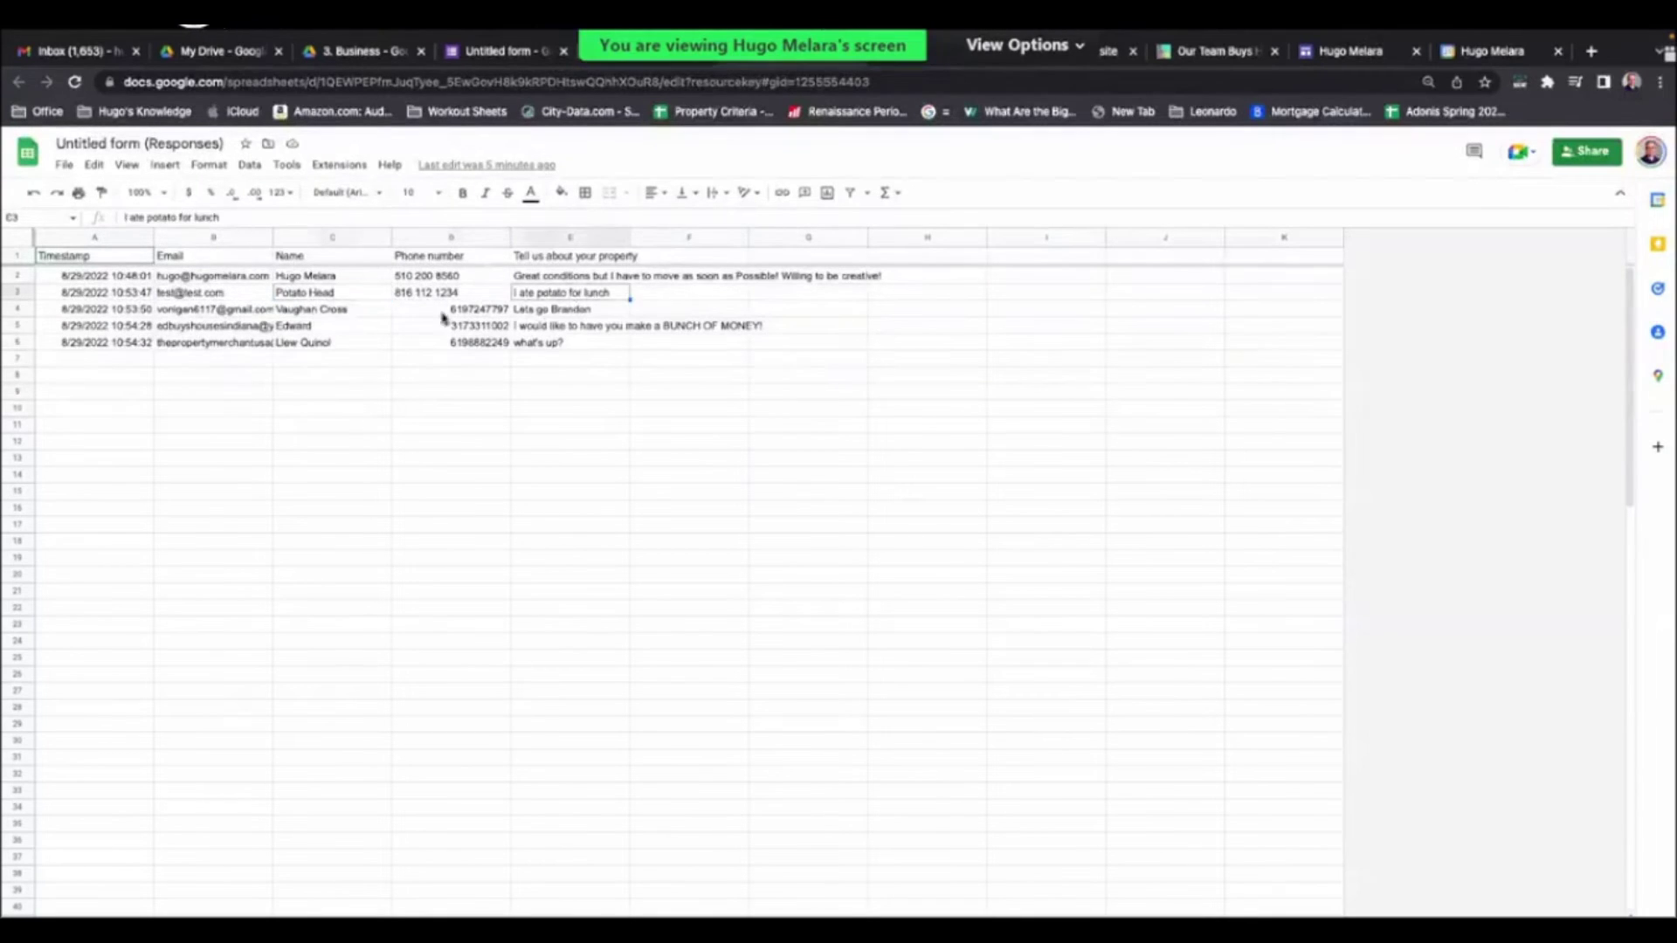
pyautogui.click(198, 313)
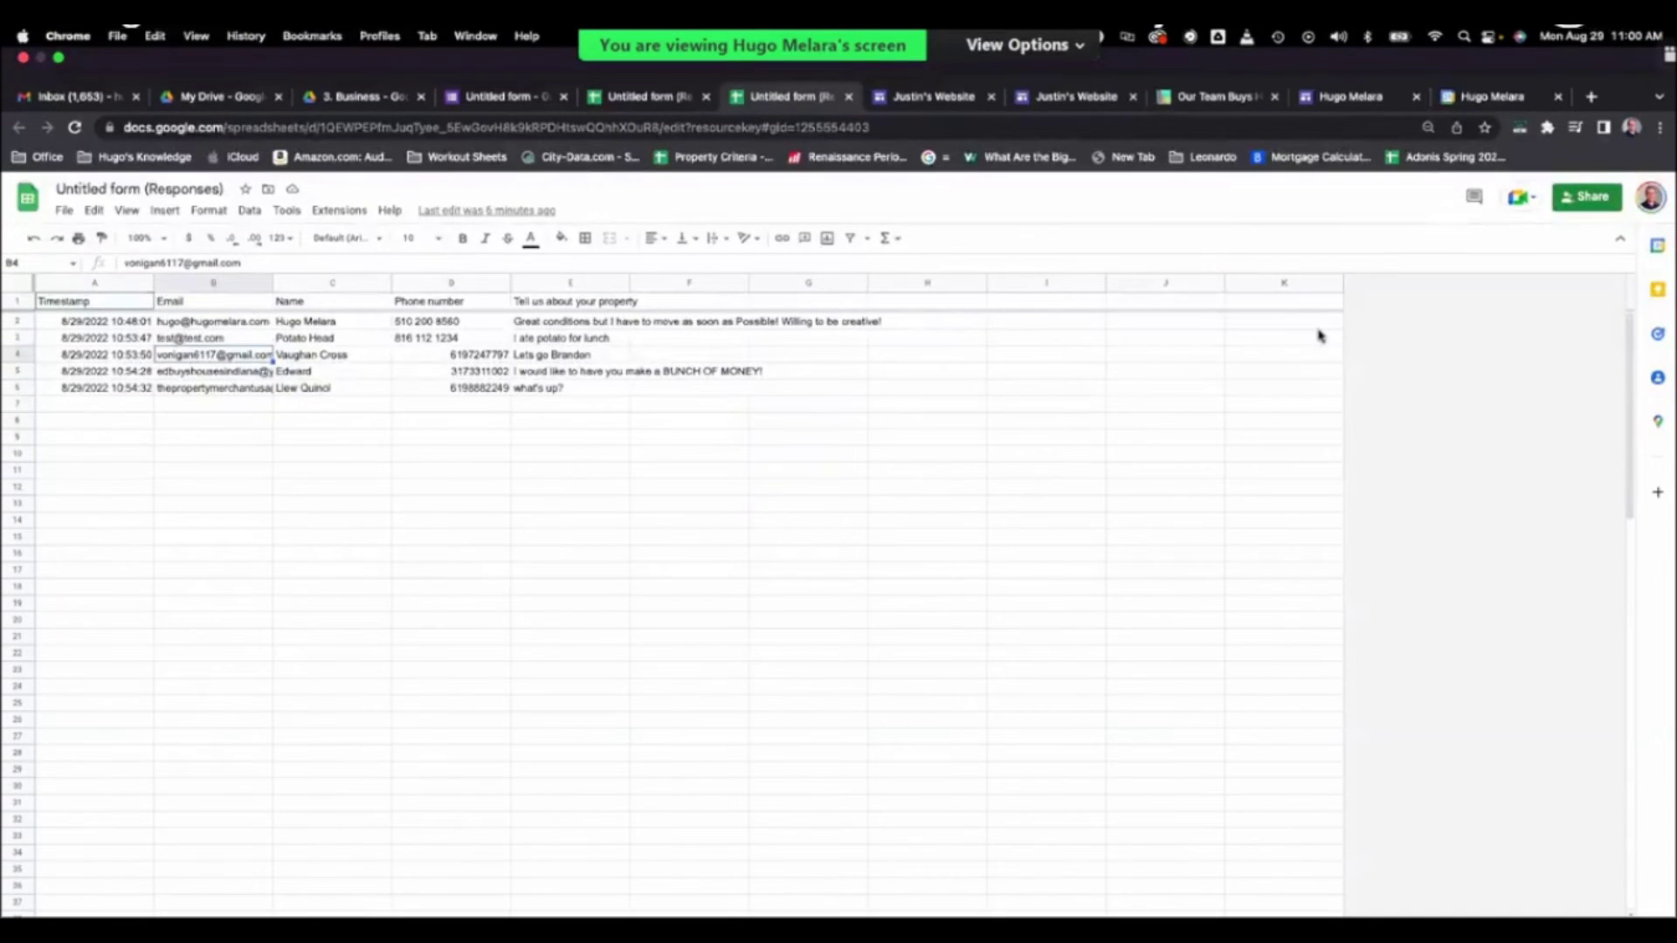
pyautogui.press('super+4')
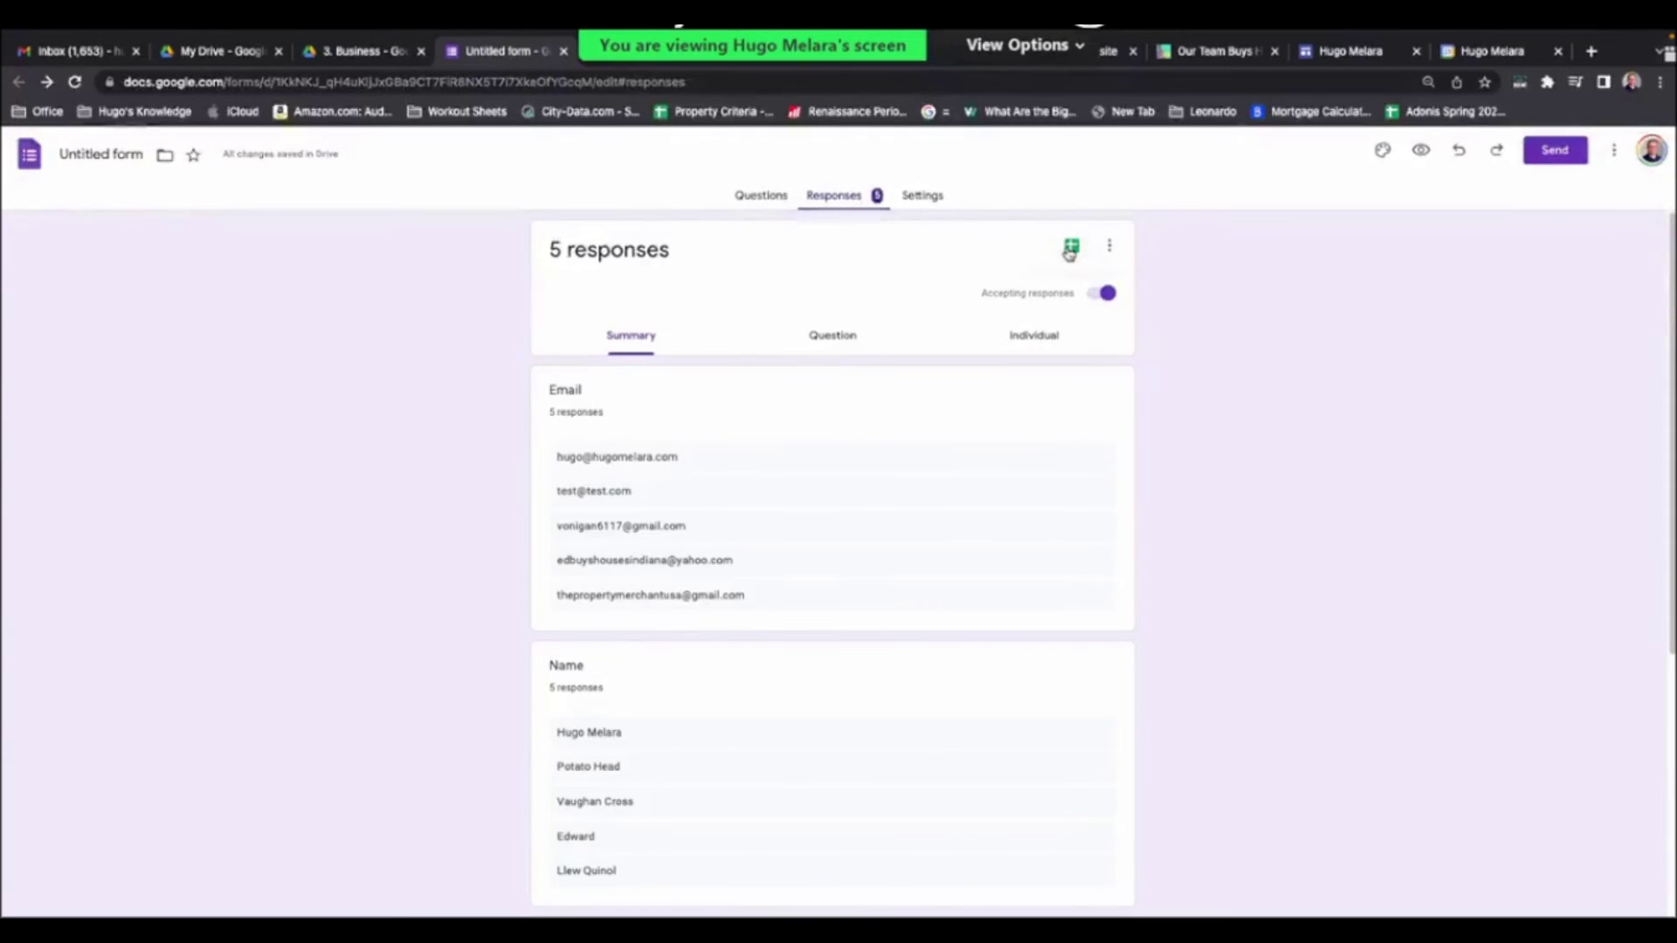
# - Open the linked Untitled form (Responses) spreadsheet and bookmark it in the browser
pyautogui.click(1071, 249)
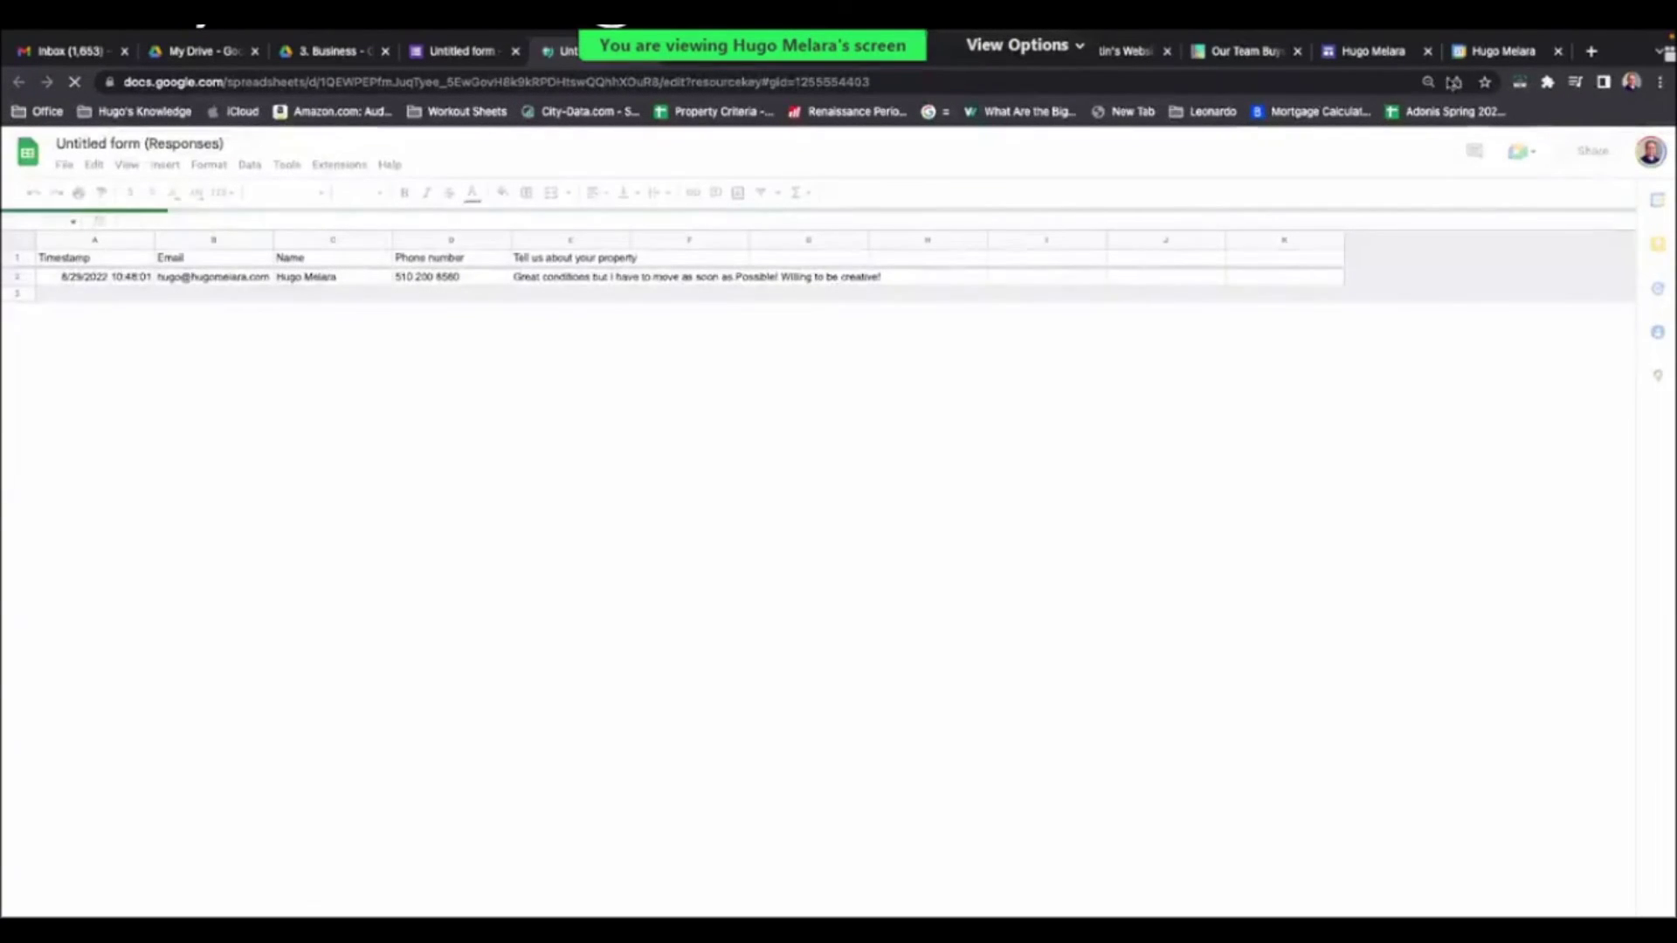
pyautogui.hotkey('ctrl', 'd')
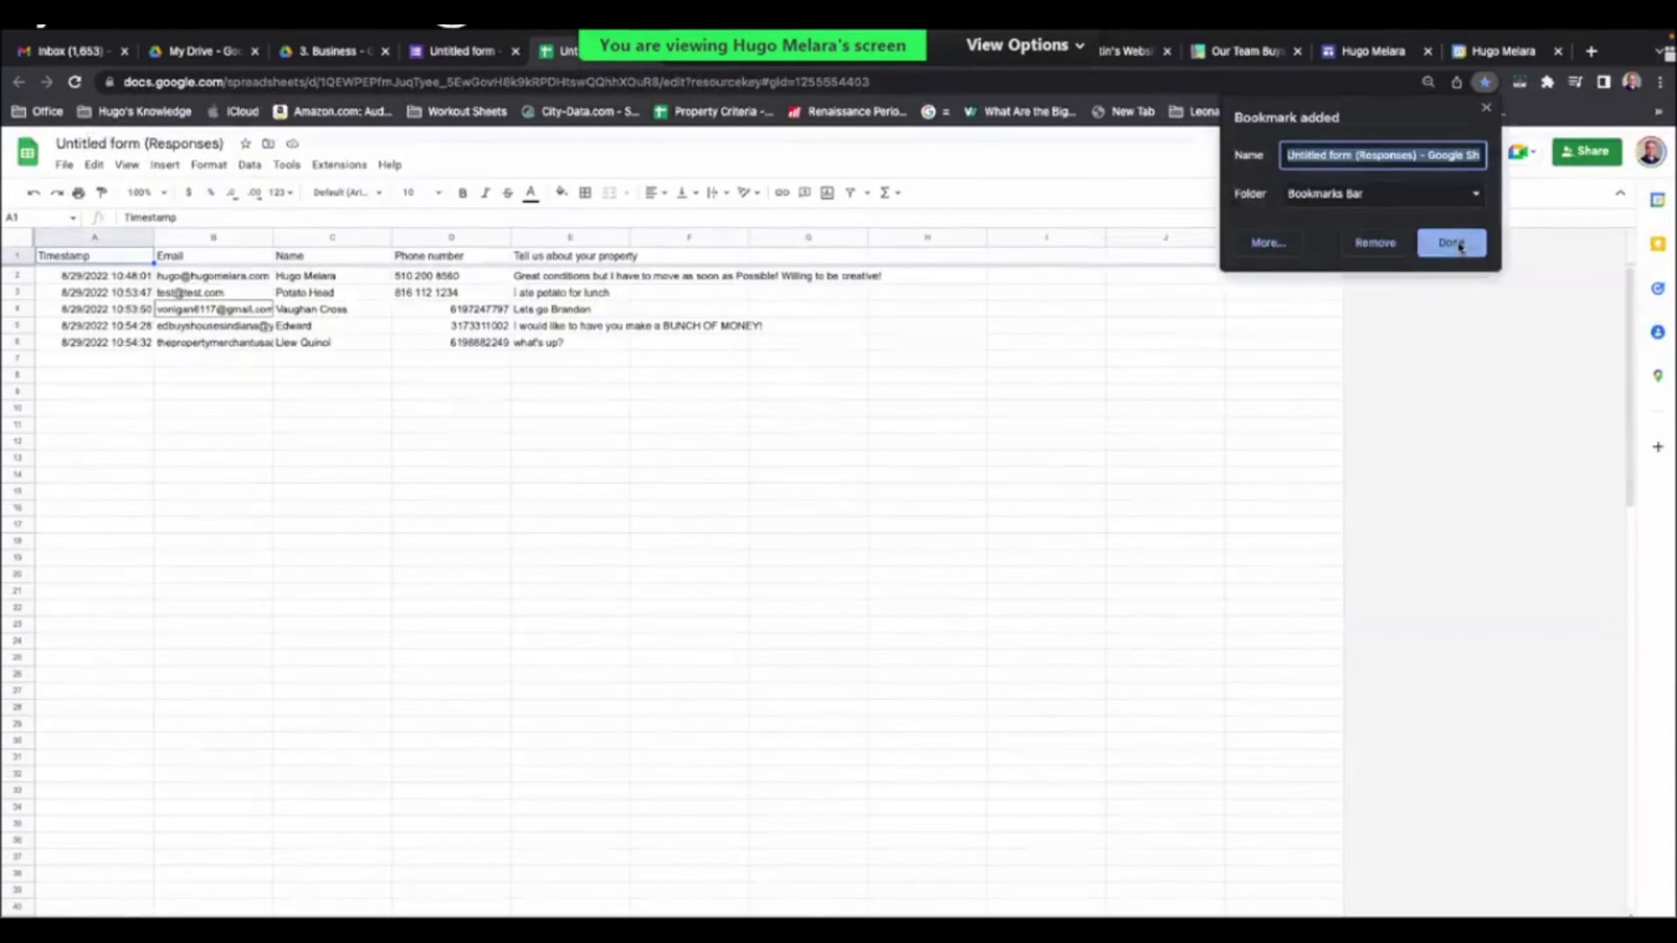
pyautogui.click(1446, 240)
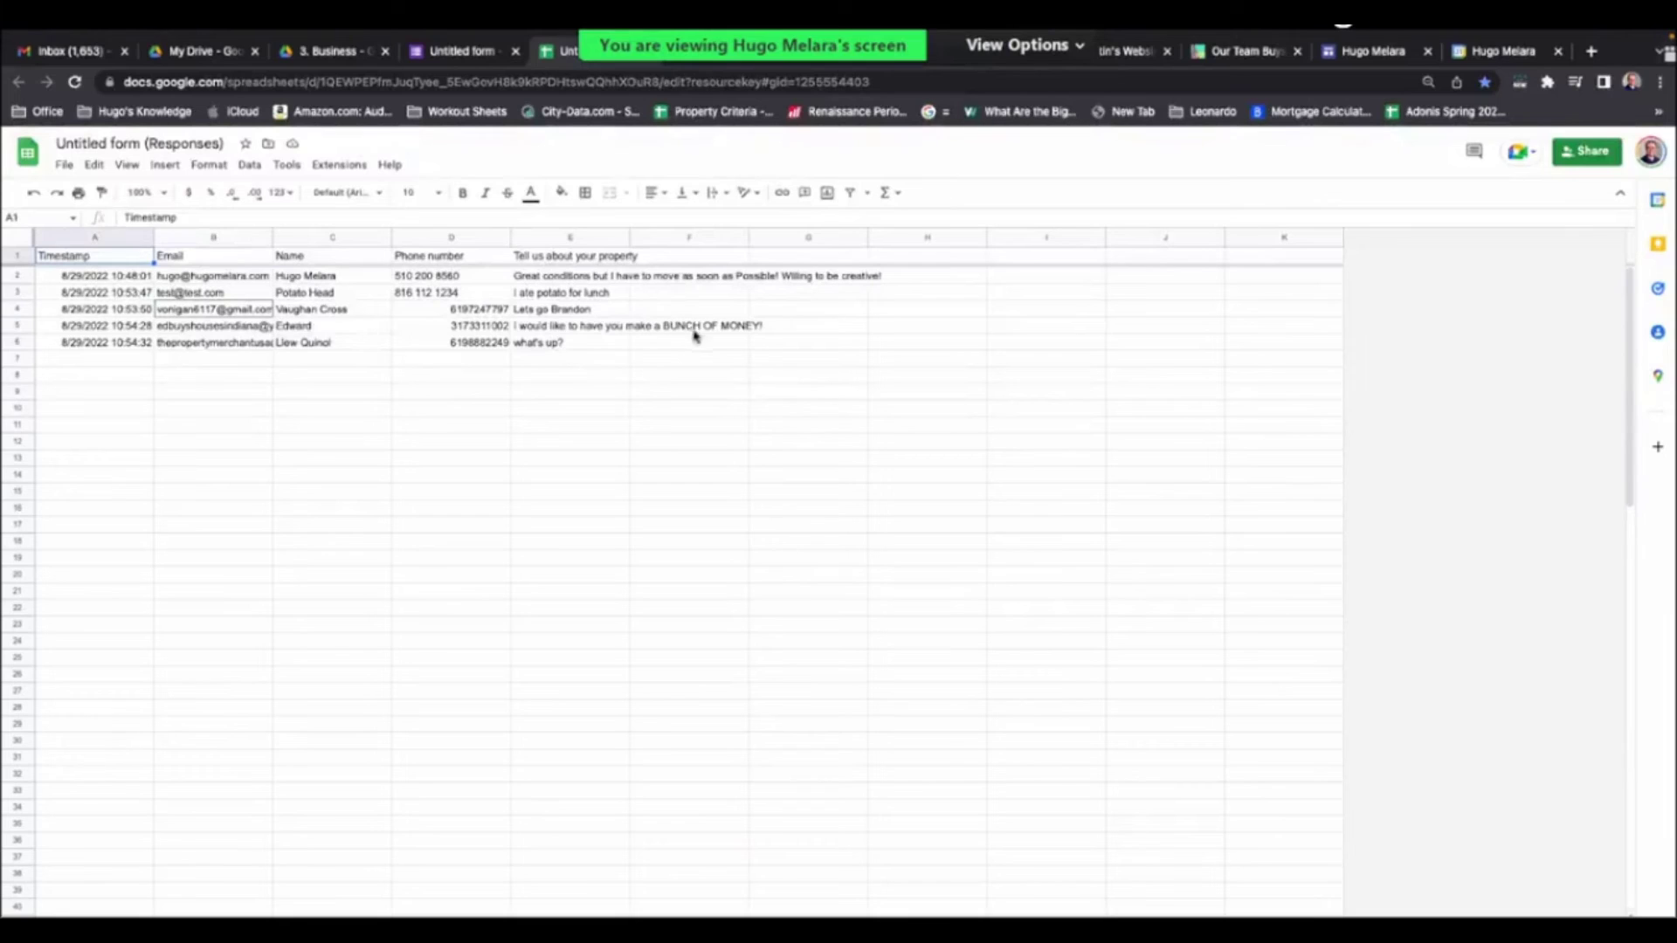
pyautogui.click(689, 508)
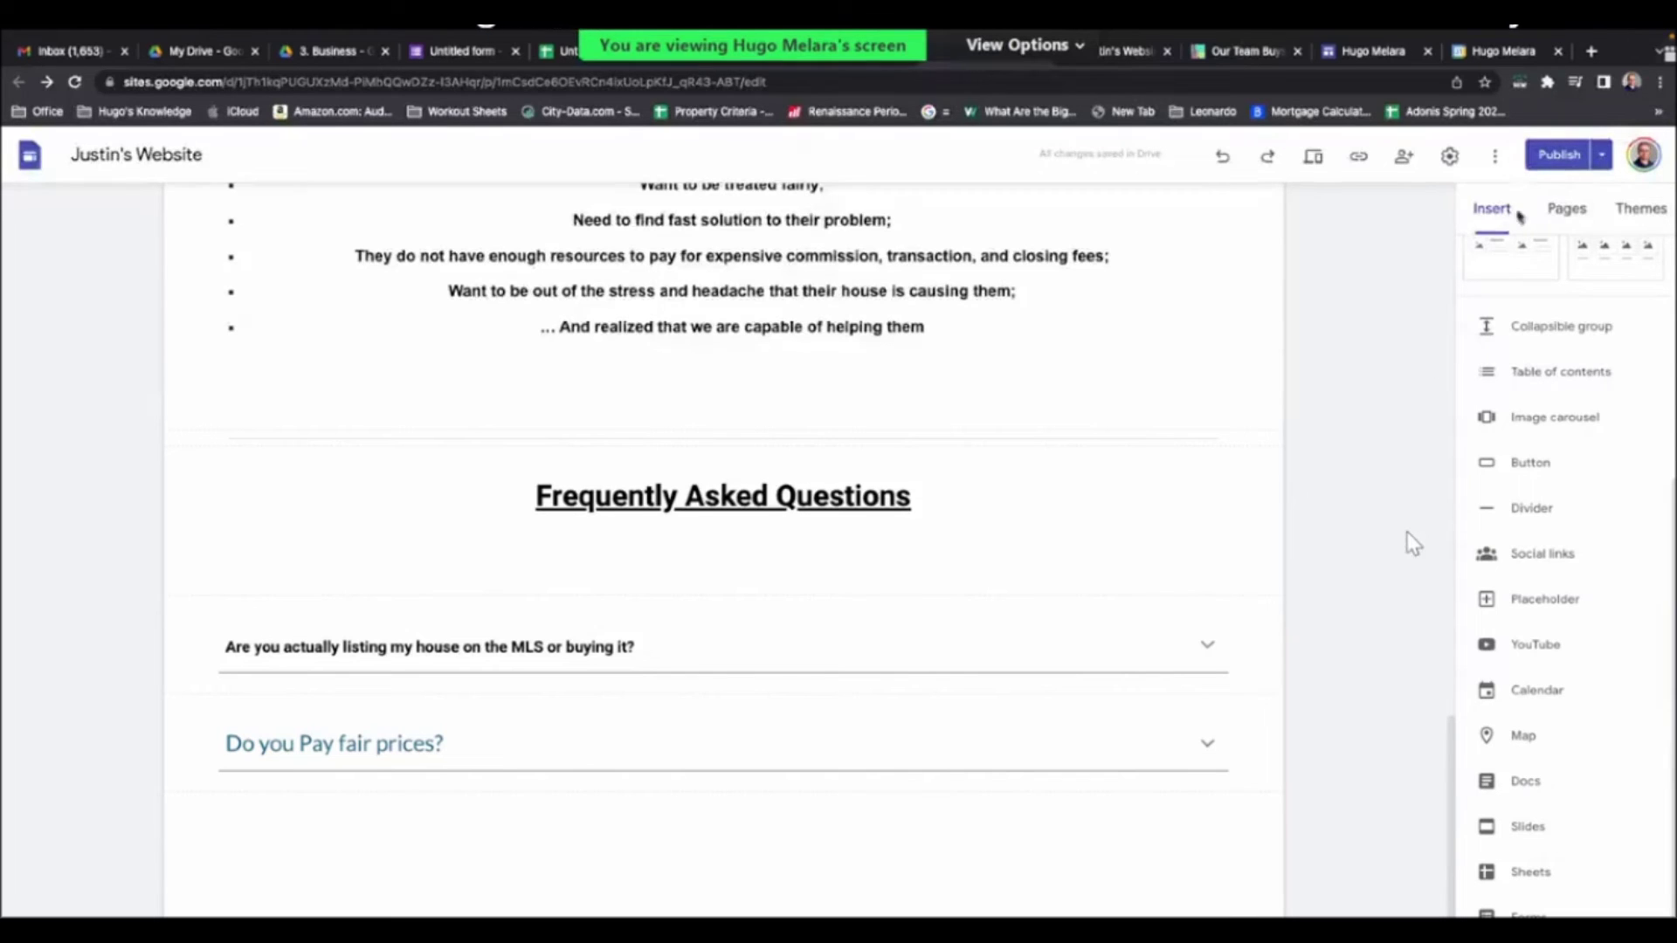
# - Publish the site with the new Do you Pay fair prices? FAQ item
pyautogui.click(1538, 165)
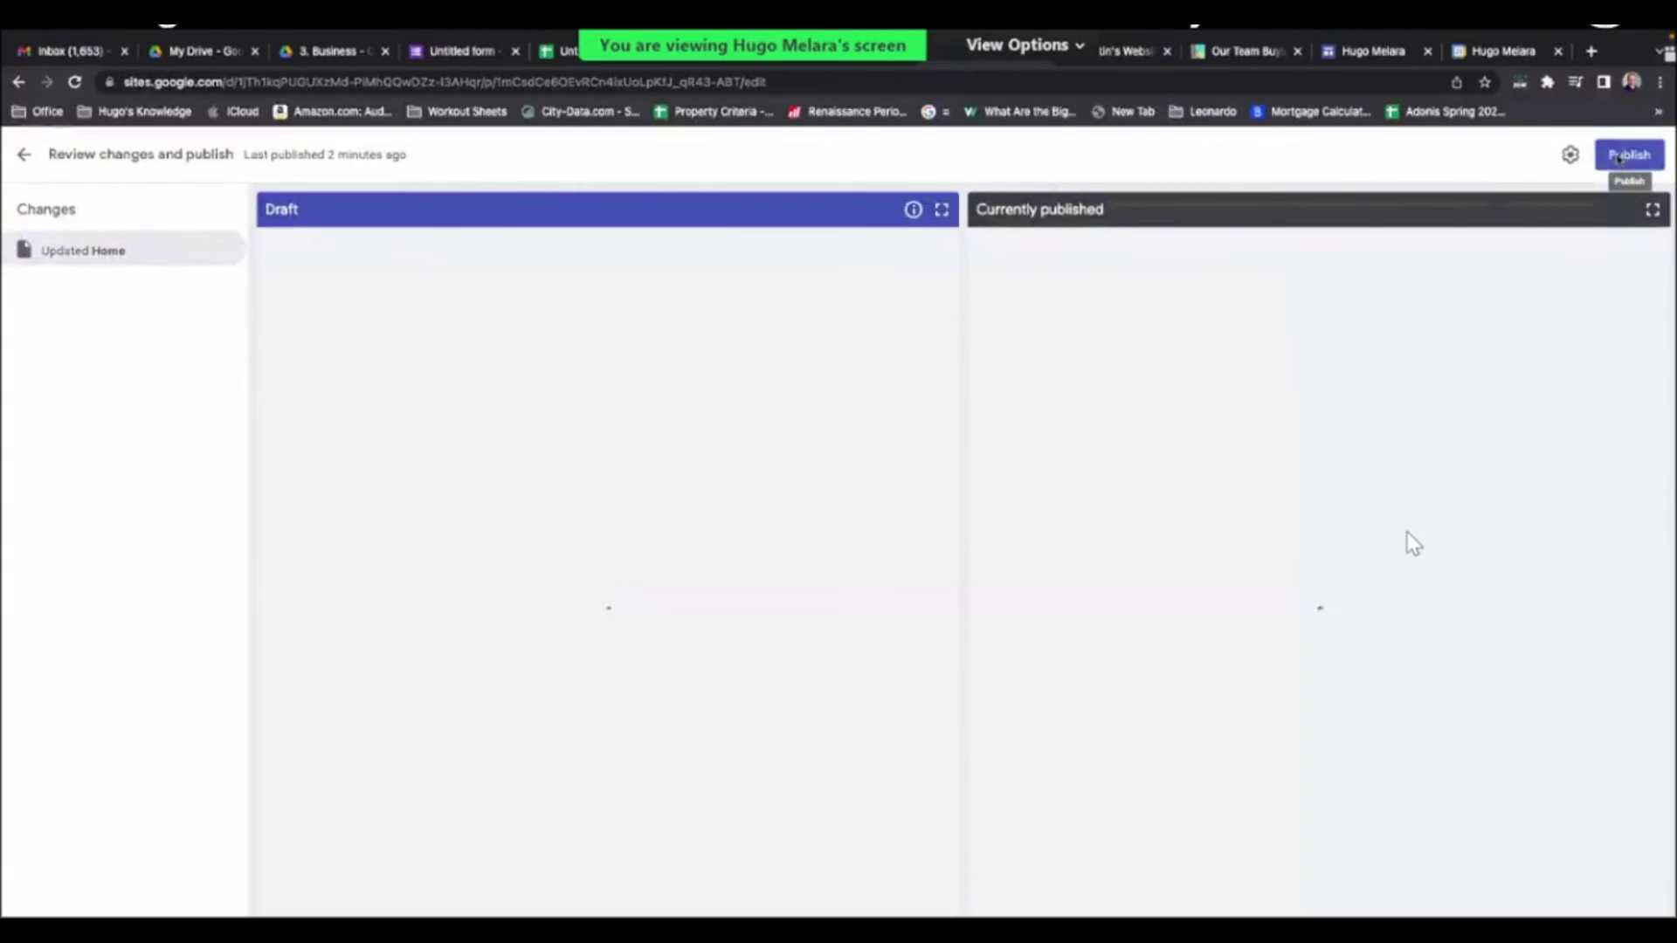
pyautogui.click(1616, 160)
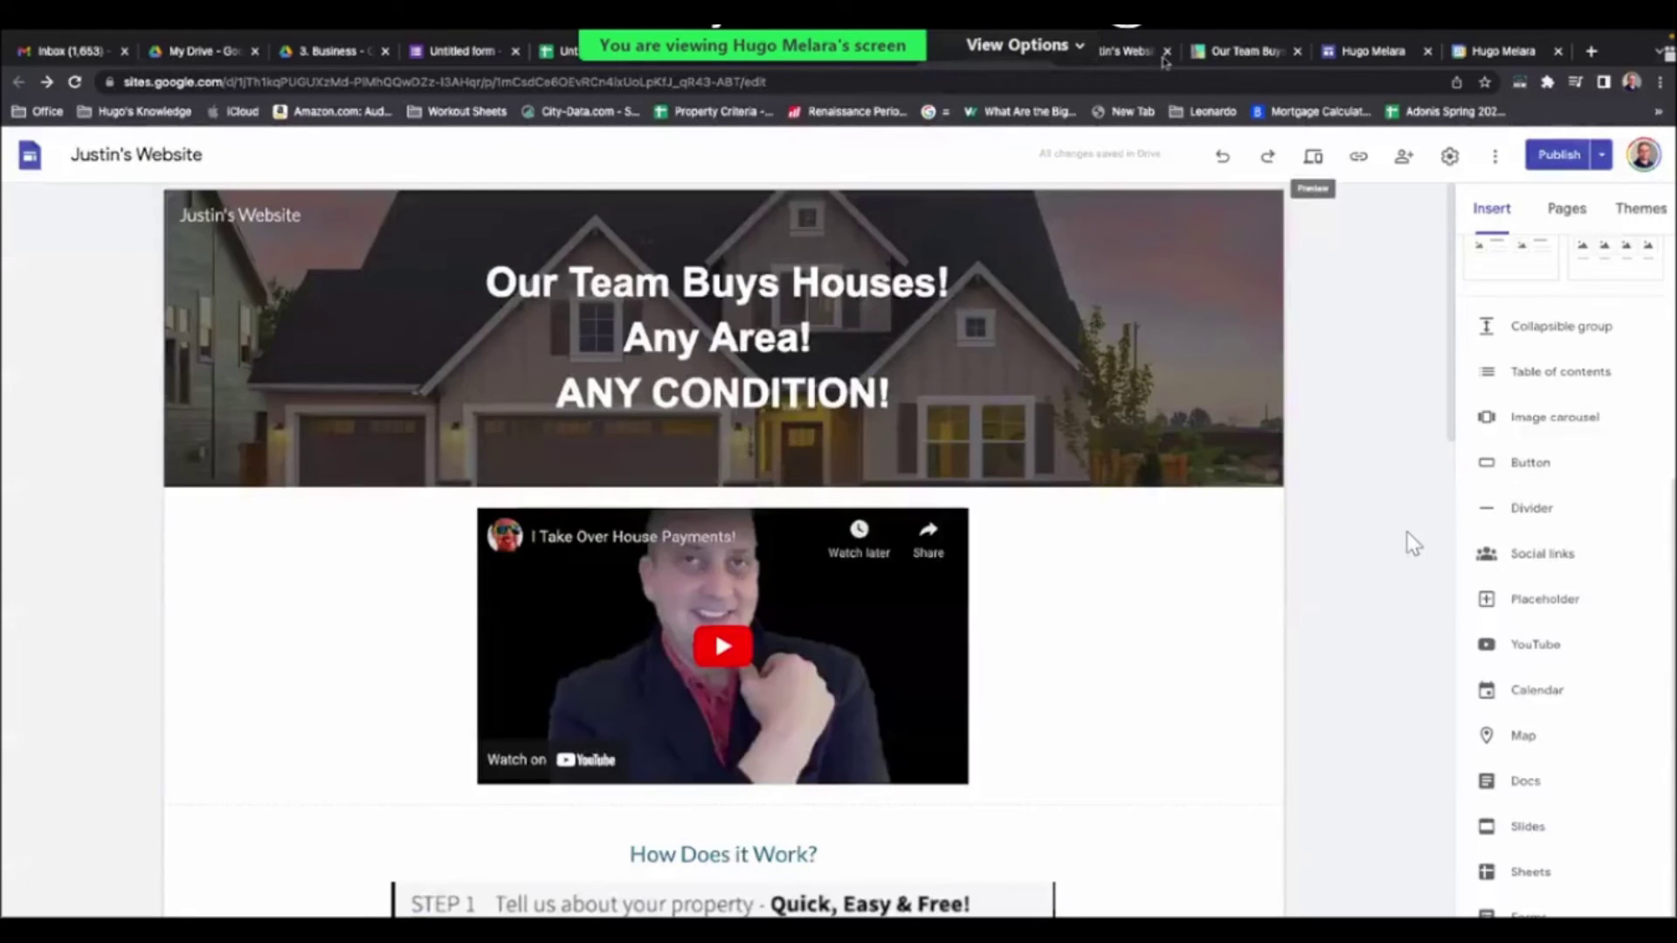
# - Close the hugomelara.com tab and return to the live Justin's Website page
pyautogui.click(1371, 51)
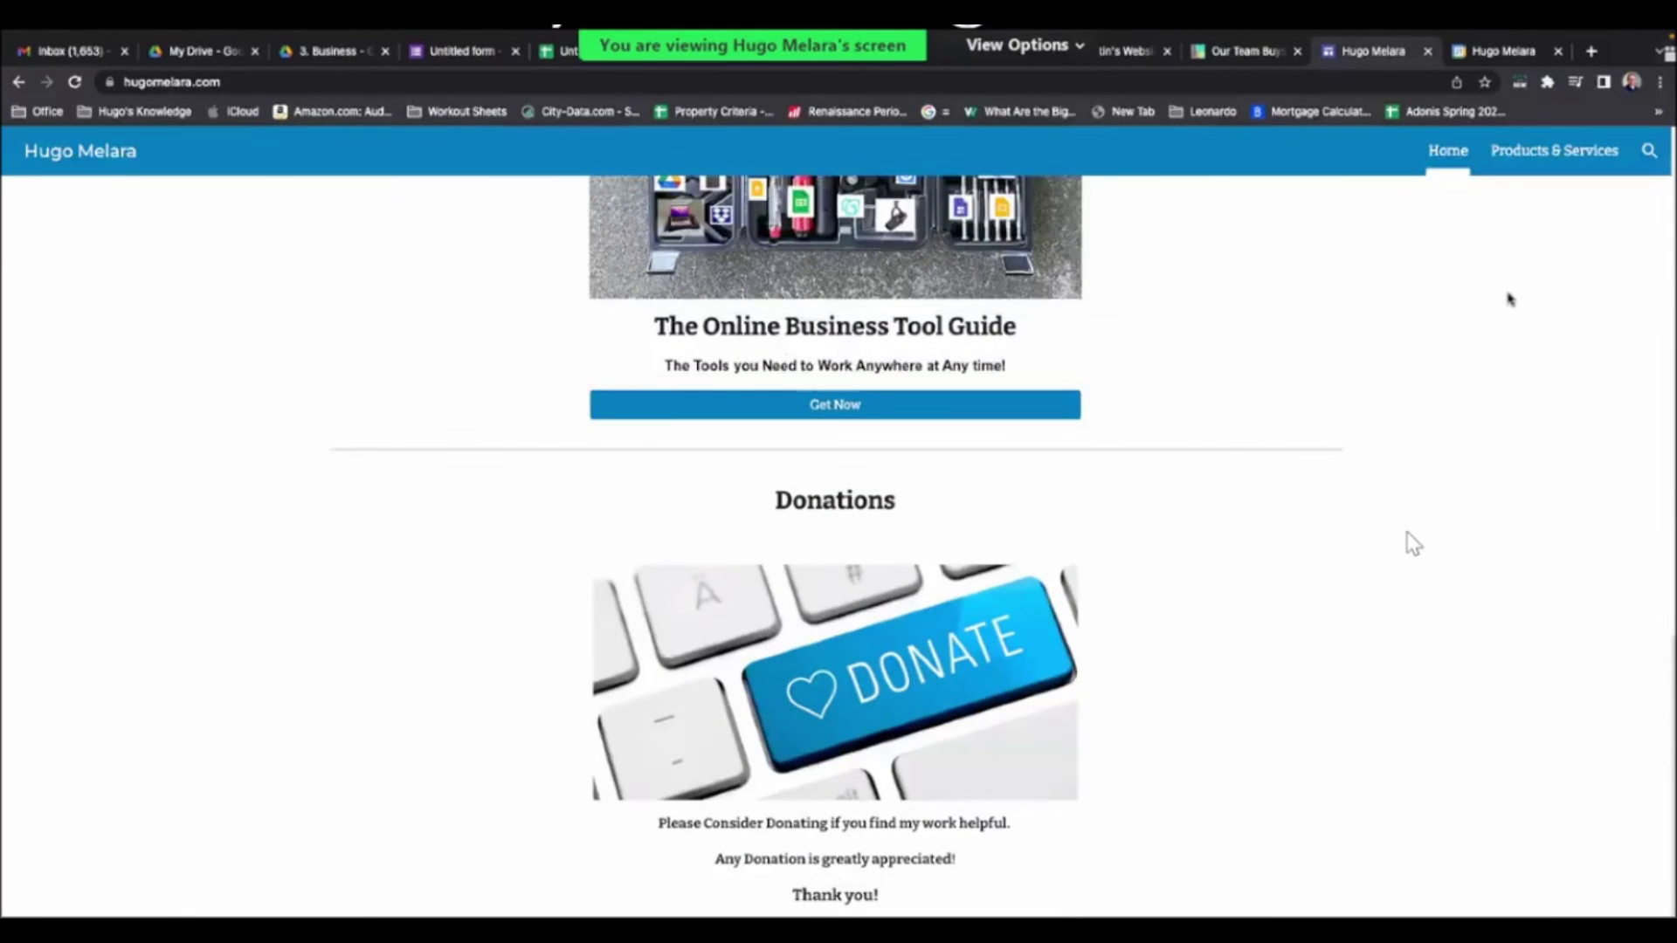
pyautogui.hotkey('ctrl', 'w')
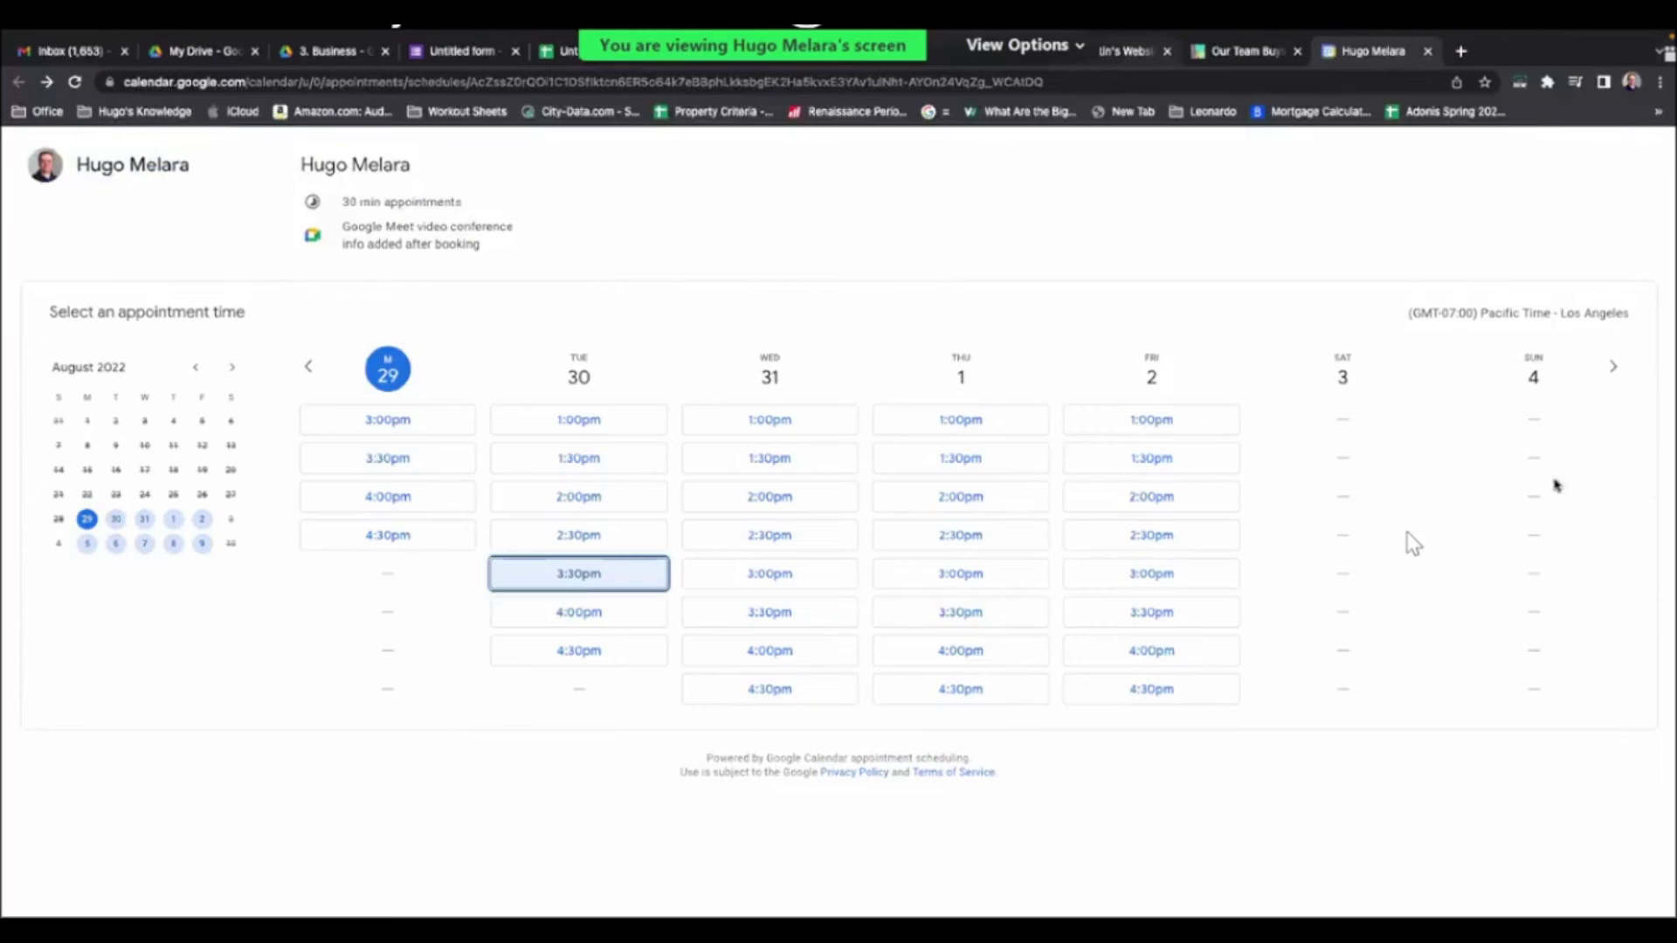
pyautogui.hotkey('ctrl', 'shift', 'Tab')
pyautogui.hotkey('ctrl', 'shift', 'Tab')
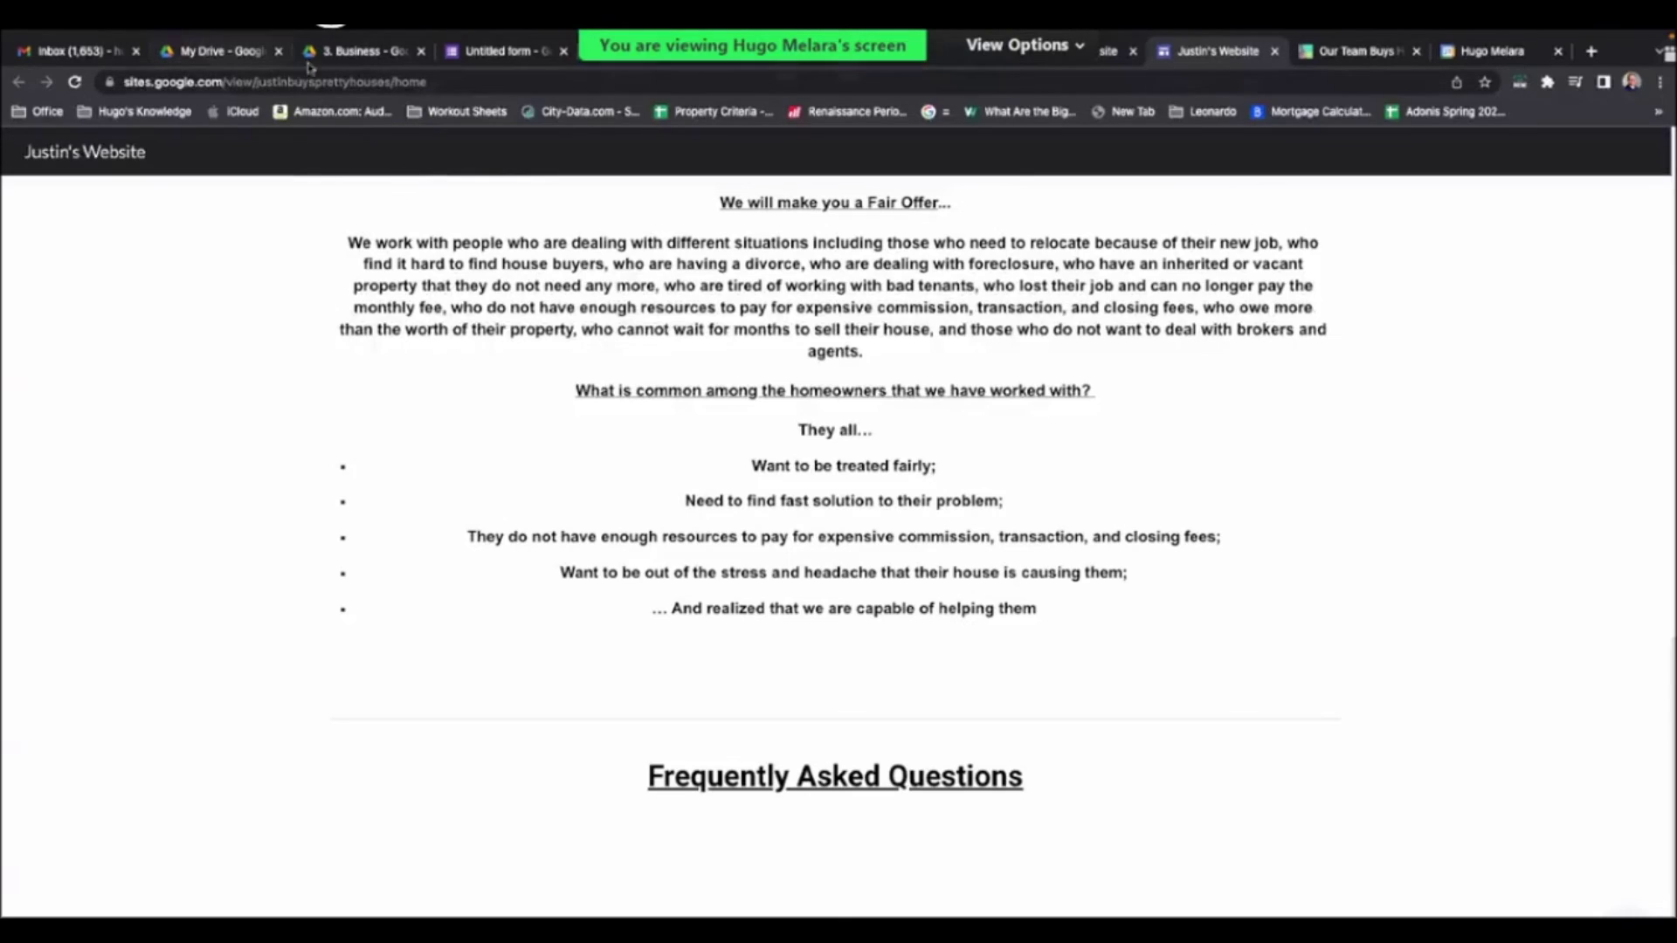
pyautogui.click(218, 50)
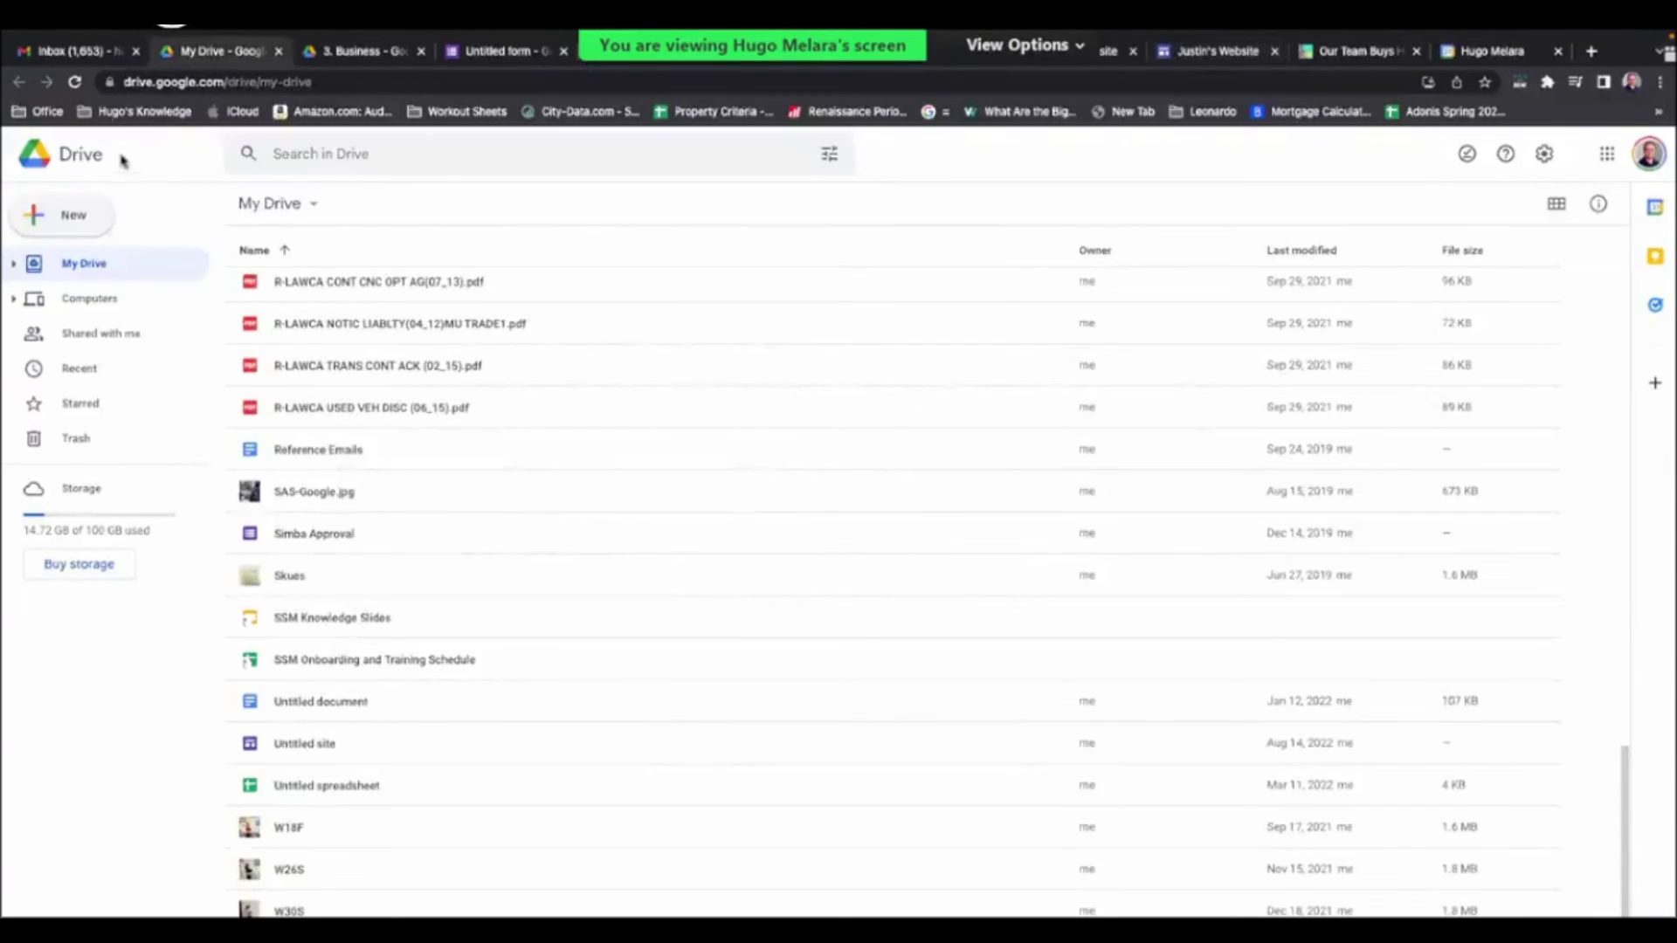
pyautogui.hotkey('ctrl', 'Tab')
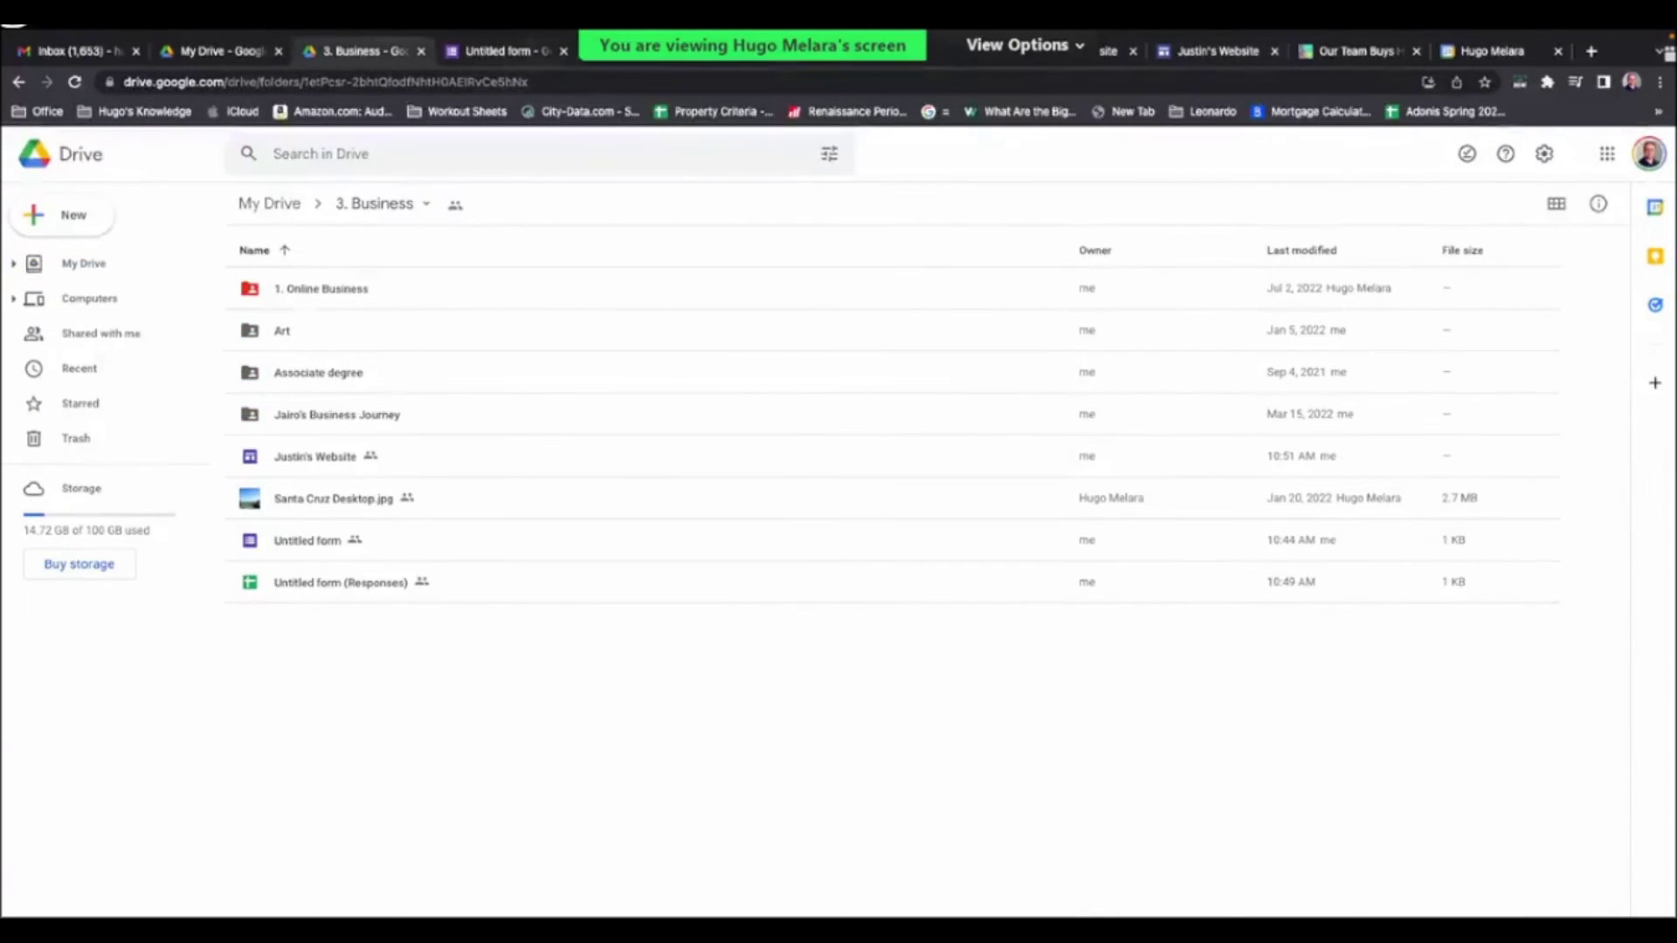
pyautogui.click(1196, 52)
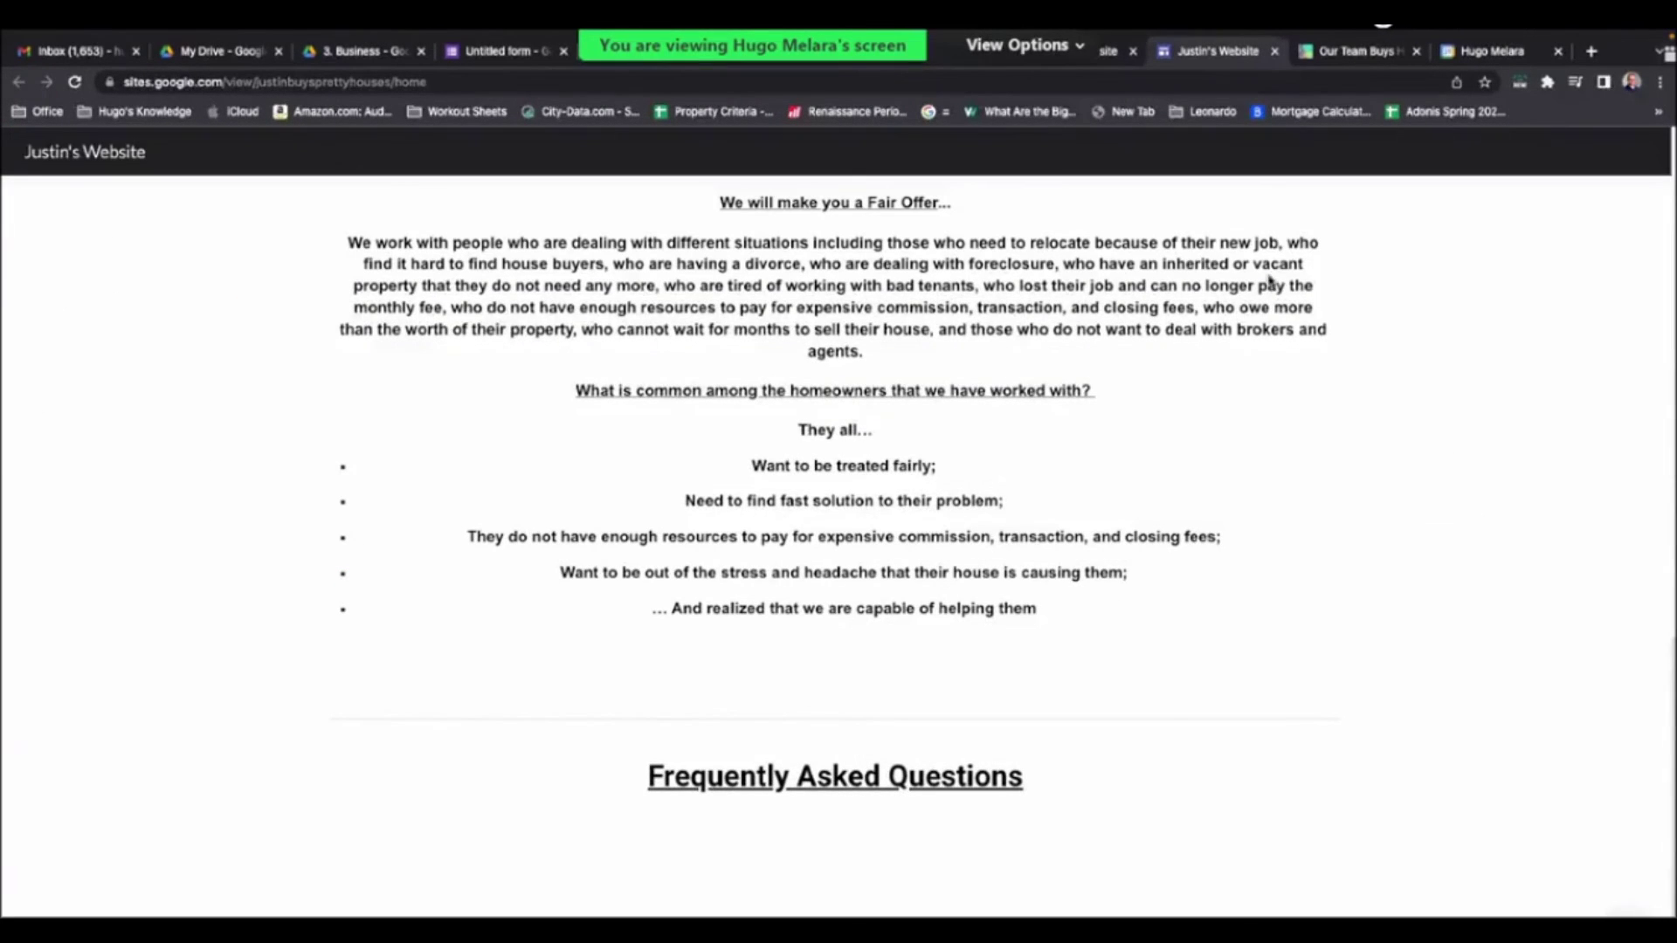
pyautogui.click(74, 83)
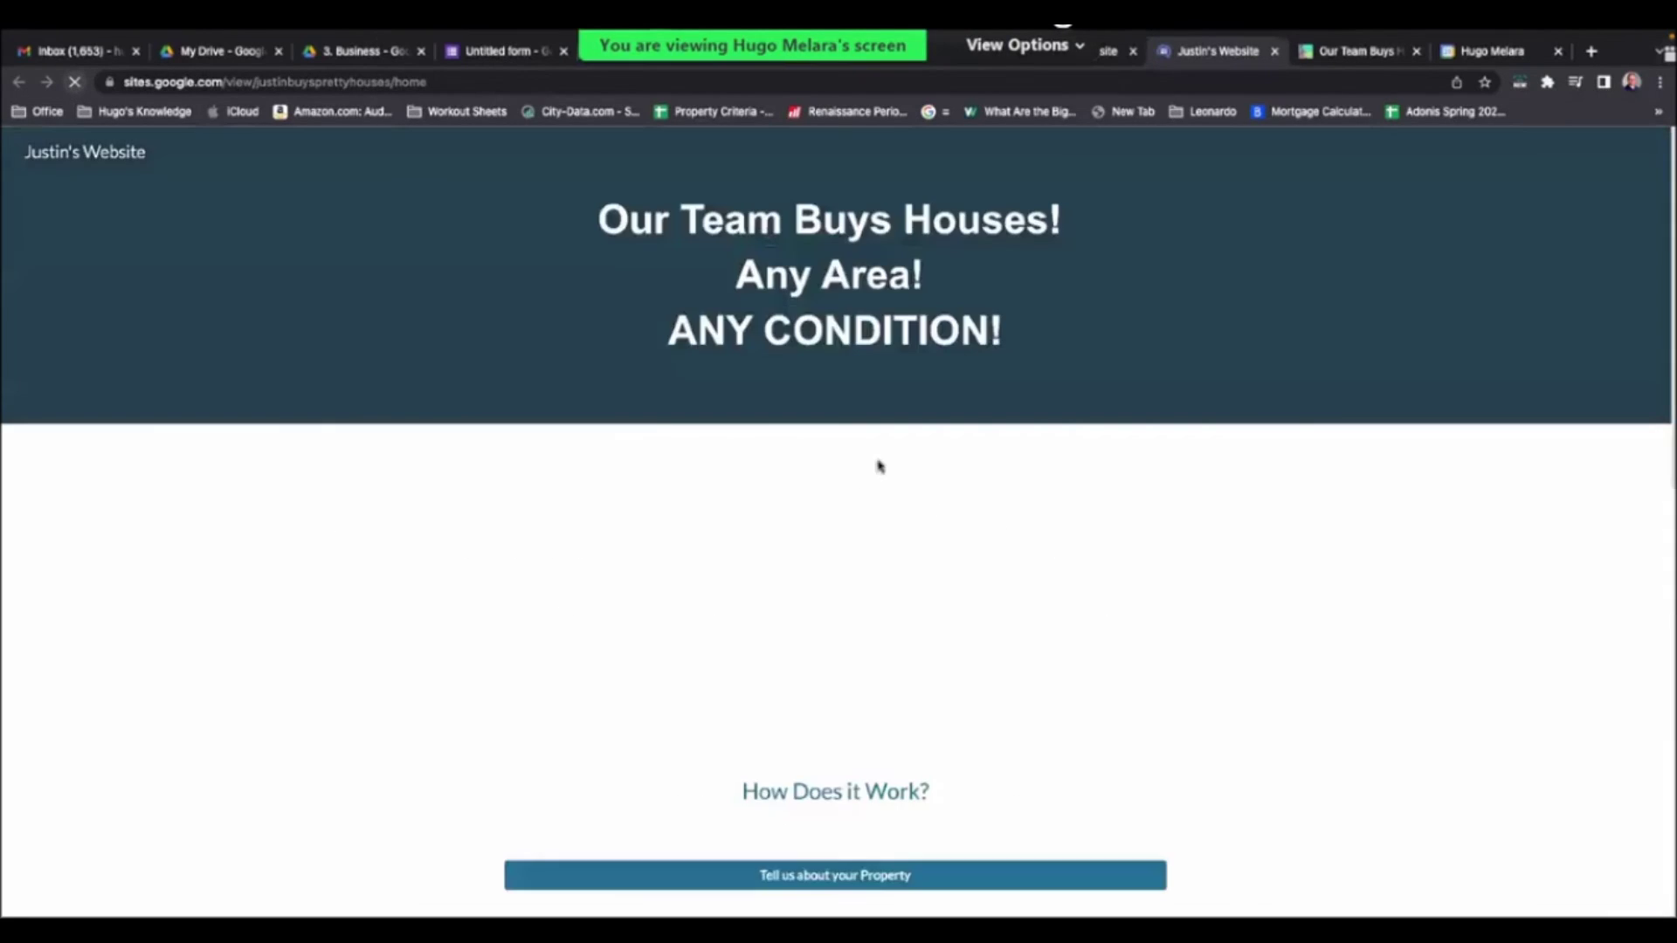
# - Scroll the reloaded live page down to the FAQ section and back to the top
pyautogui.scroll(-3, 1544, 695)
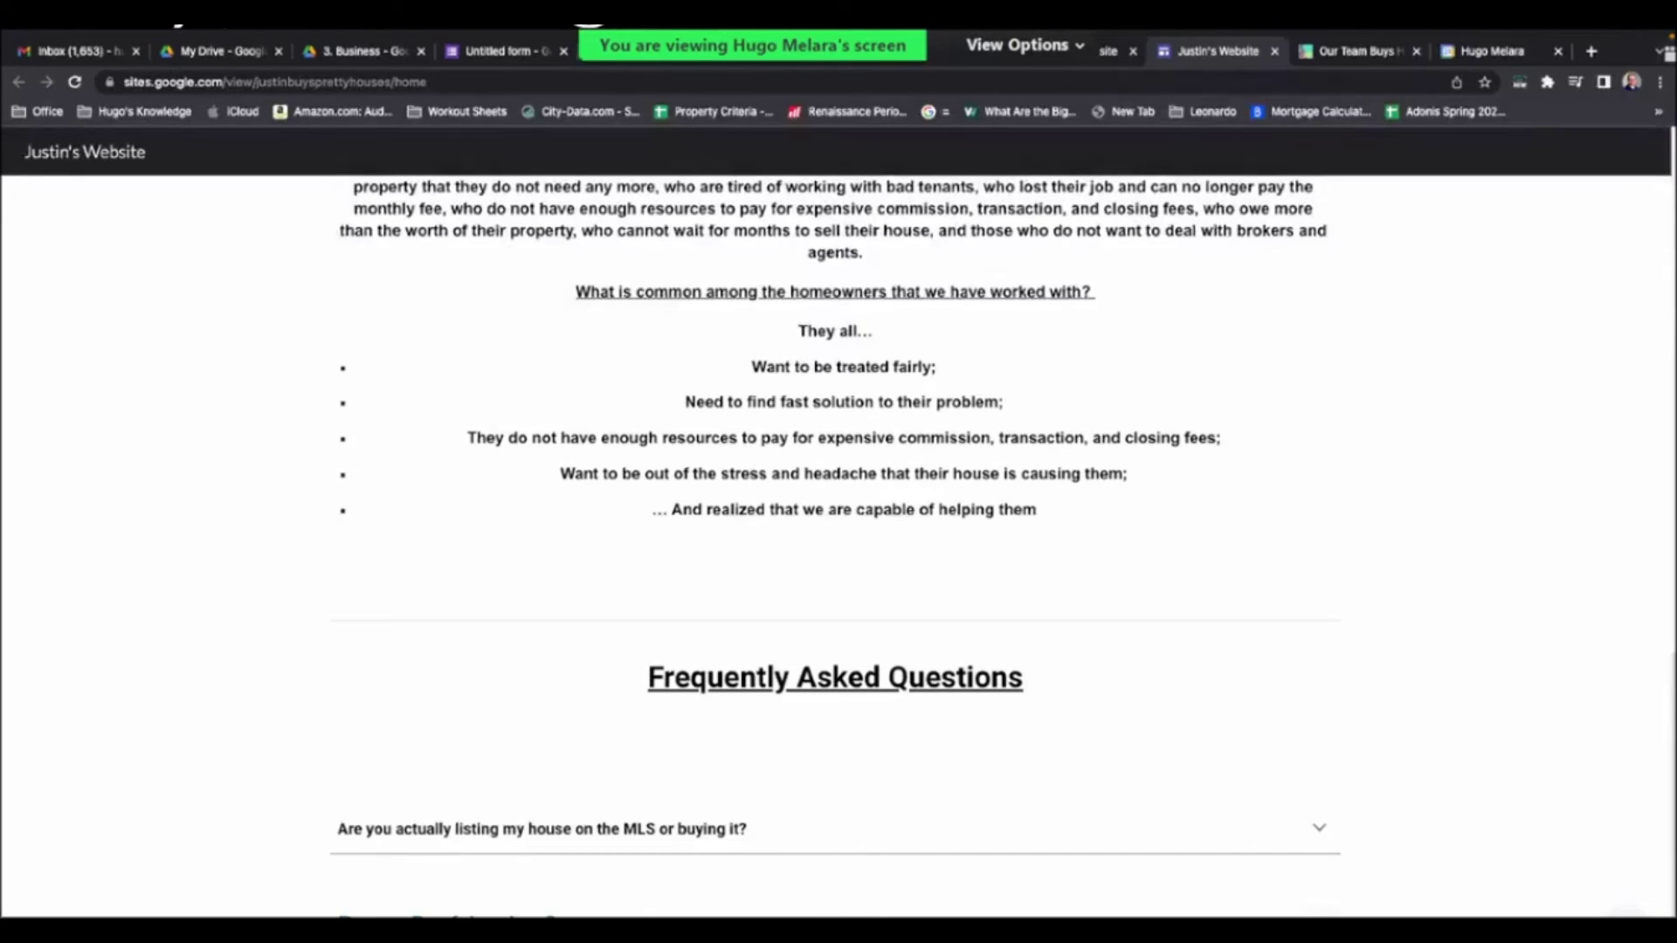
pyautogui.scroll(-1, 600, 897)
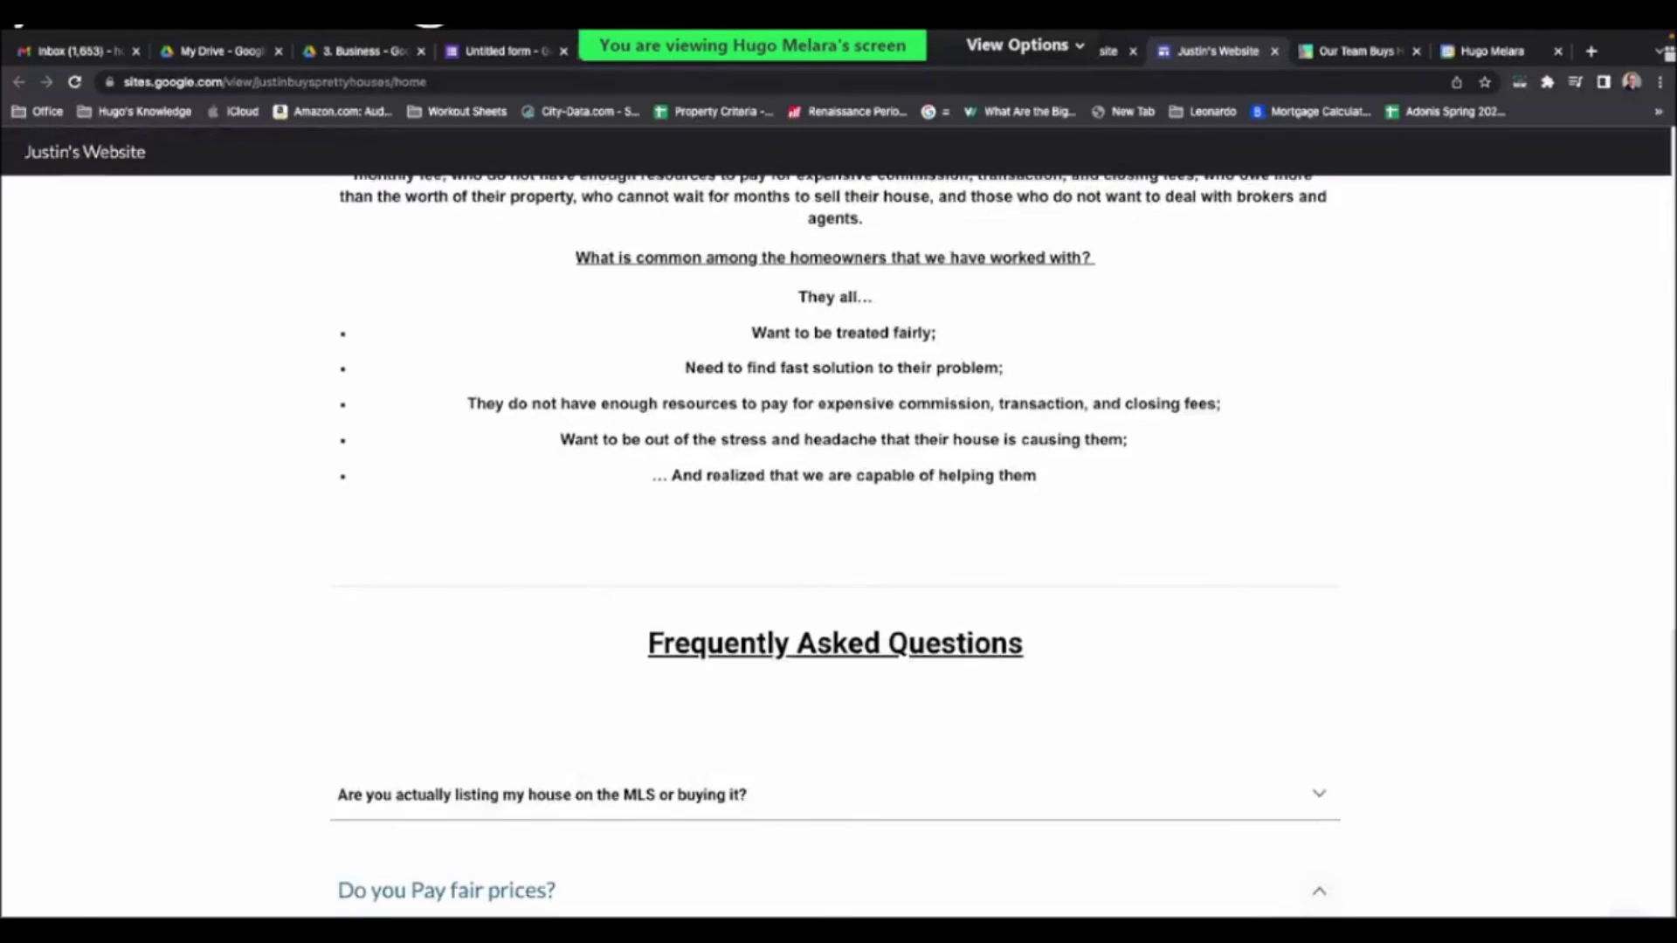
pyautogui.scroll(-2, 1339, 775)
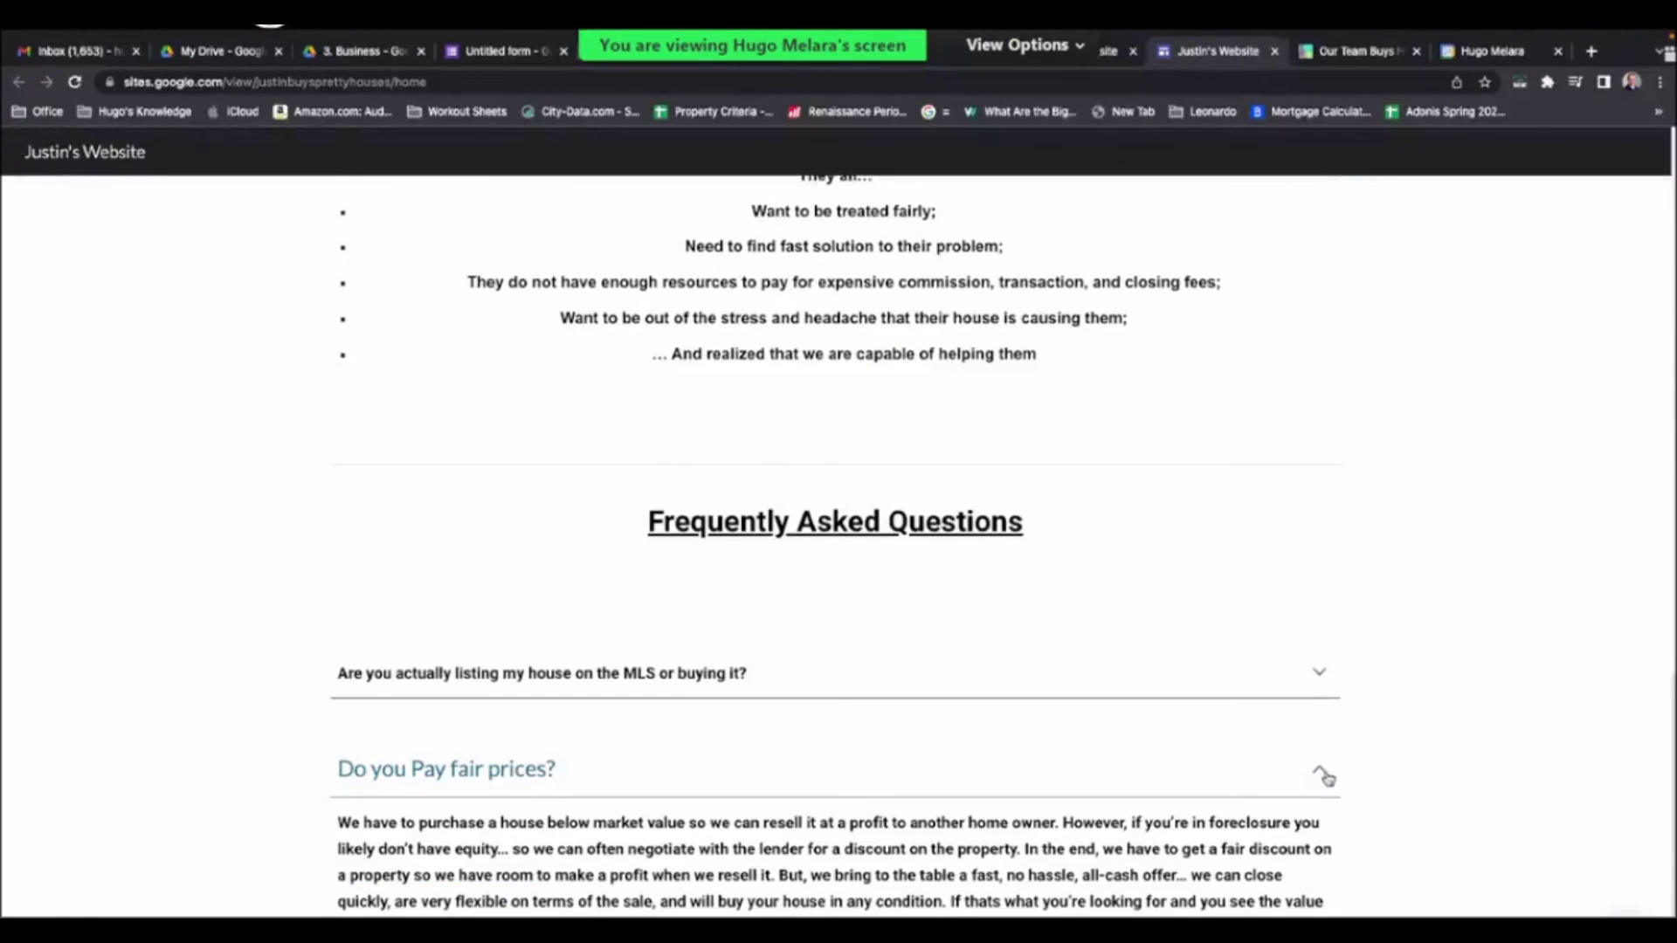
pyautogui.scroll(2, 1362, 762)
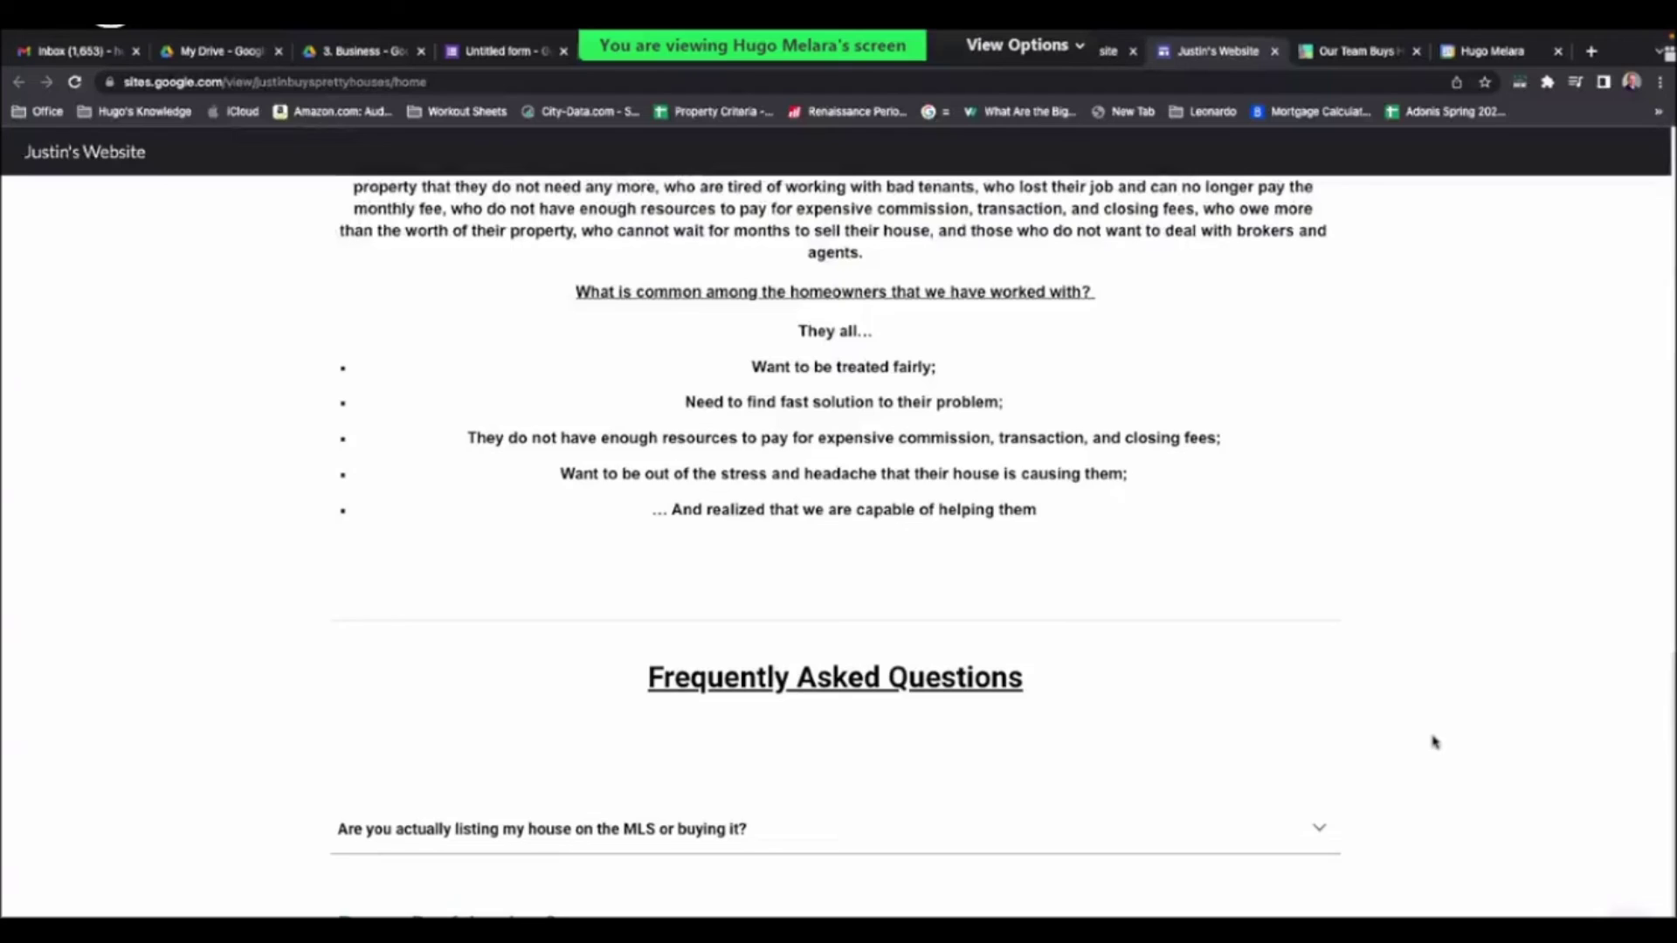
pyautogui.scroll(1, 1433, 742)
pyautogui.scroll(7, 1452, 632)
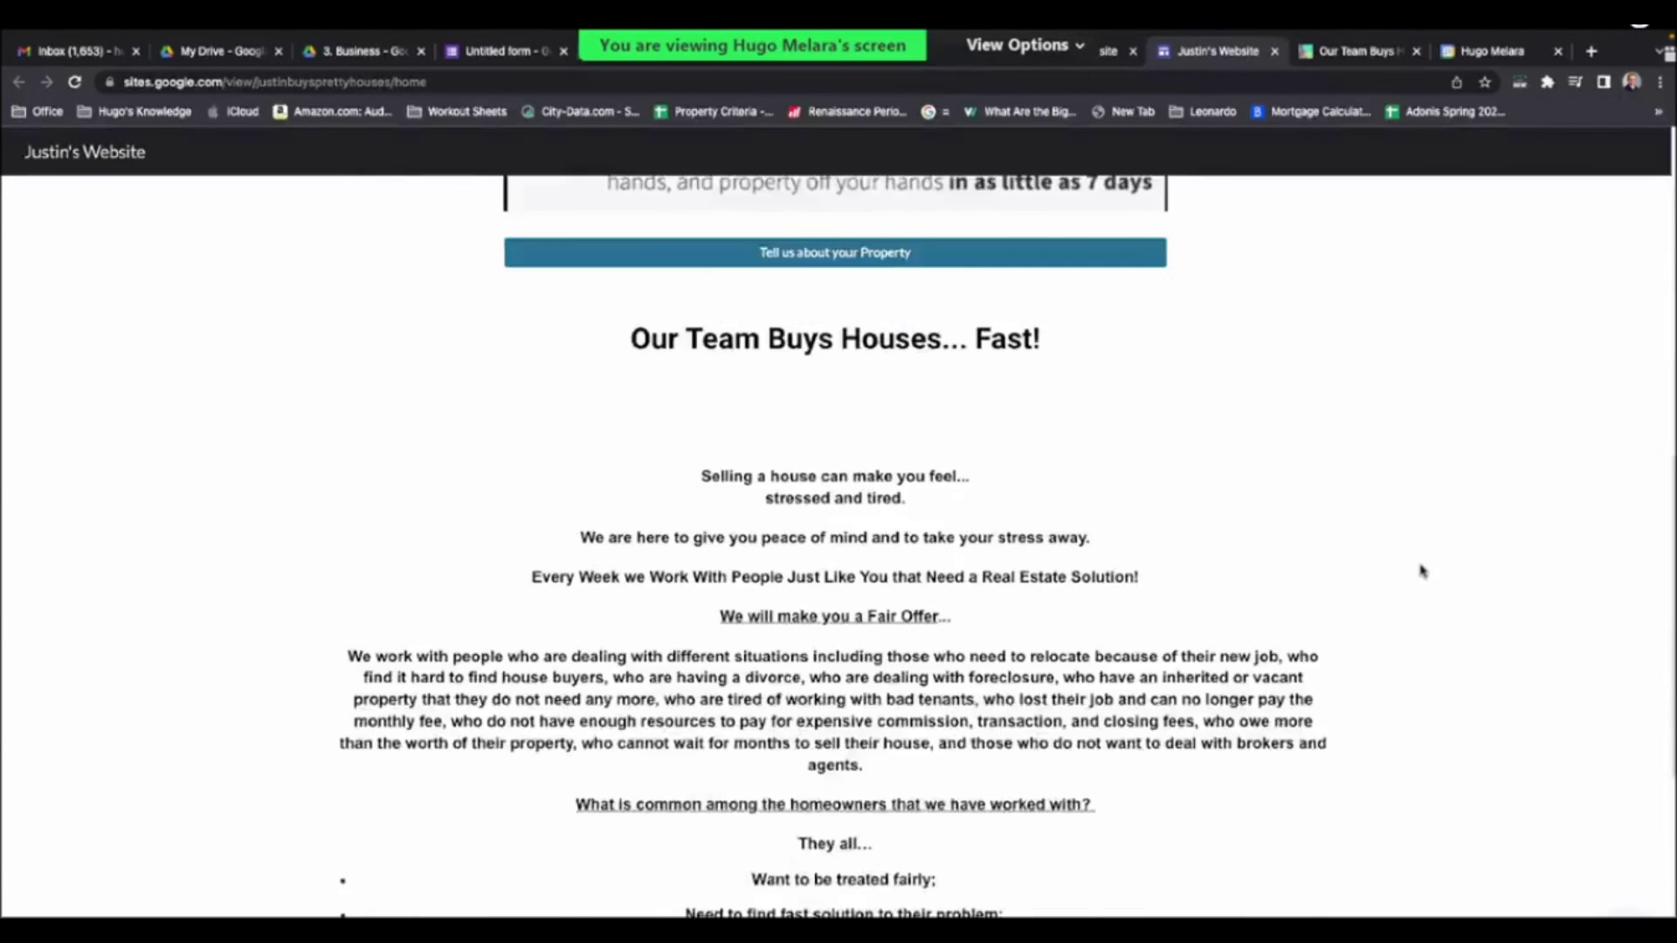
pyautogui.scroll(7, 1422, 569)
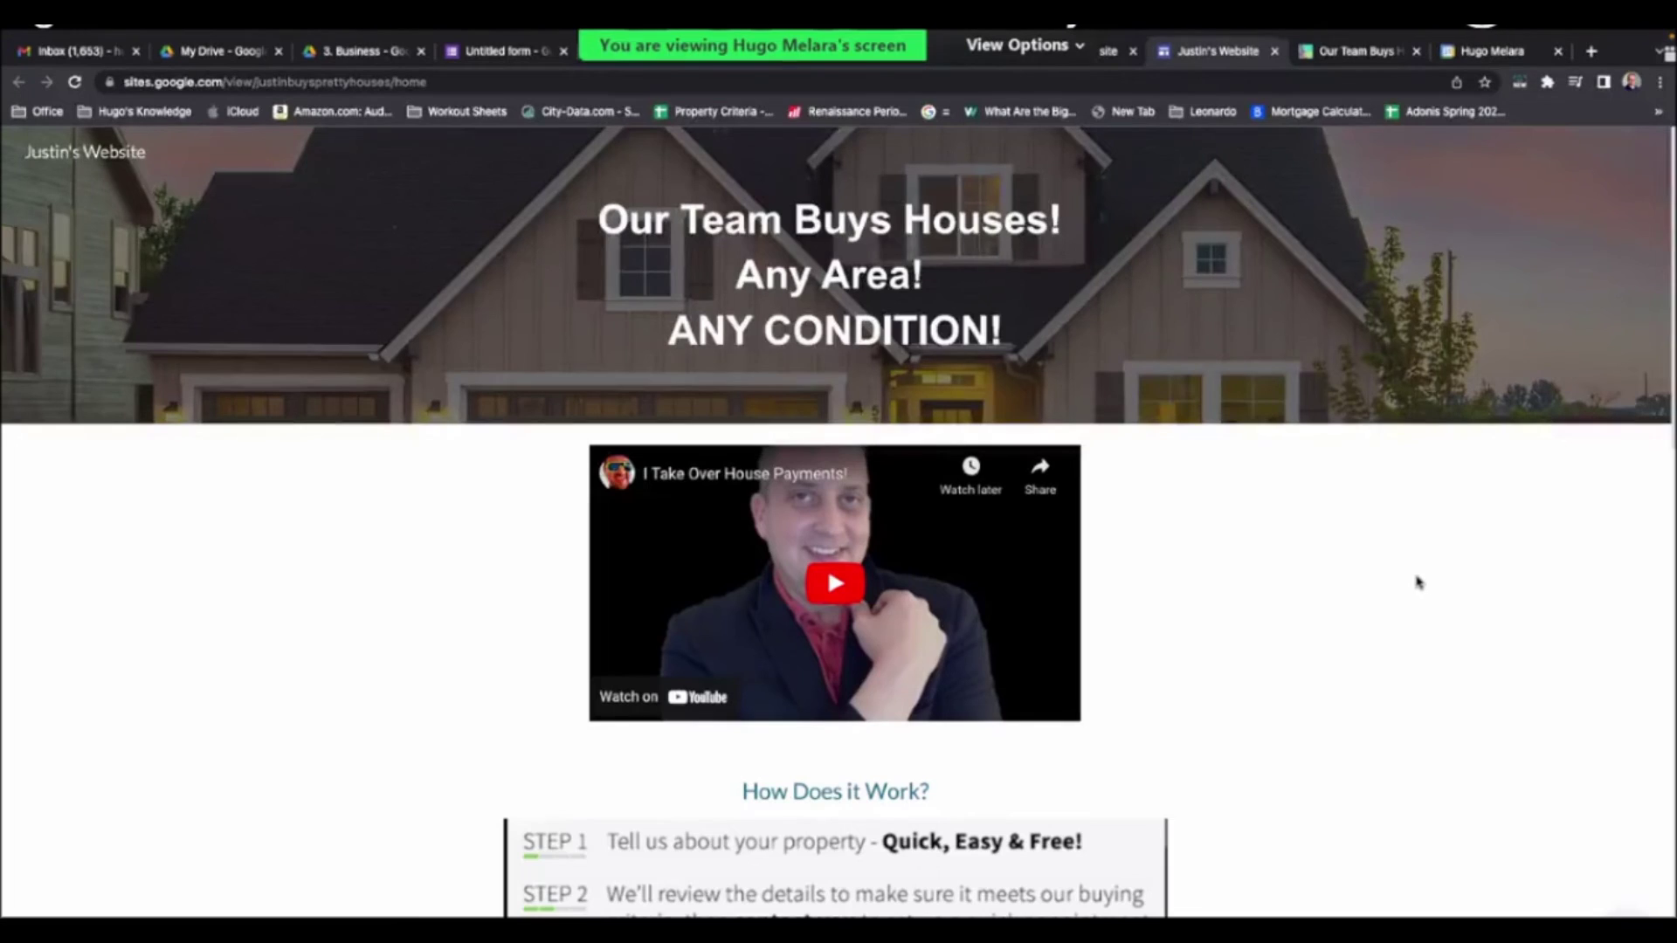
pyautogui.scroll(-3, 1418, 582)
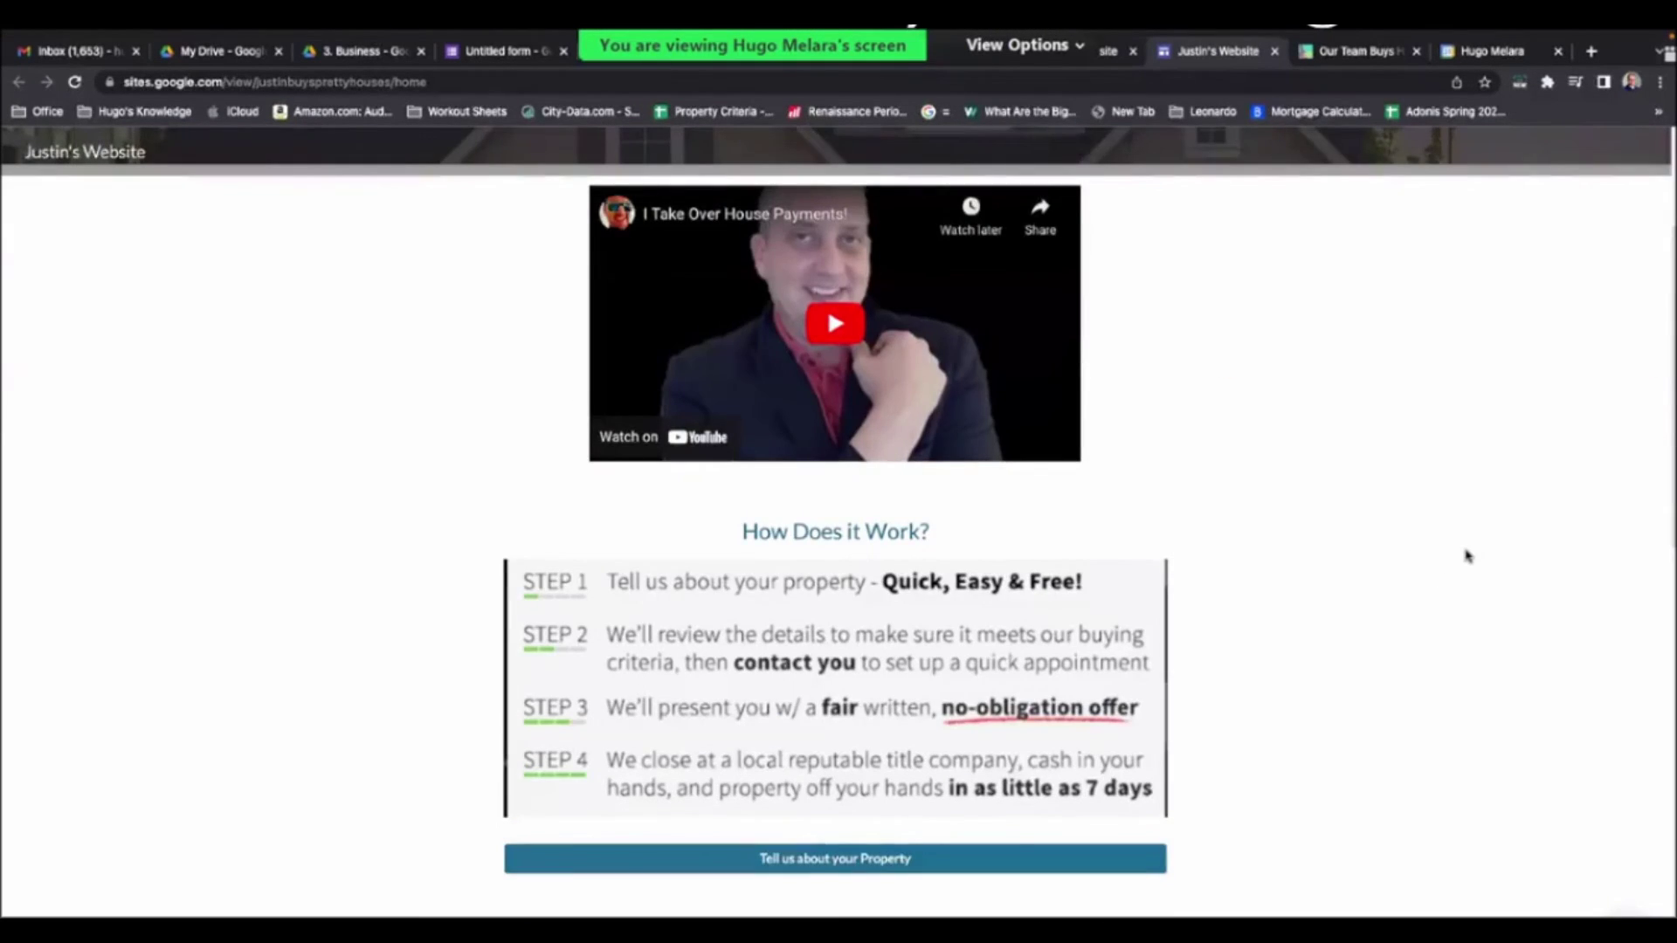
pyautogui.scroll(3, 1467, 557)
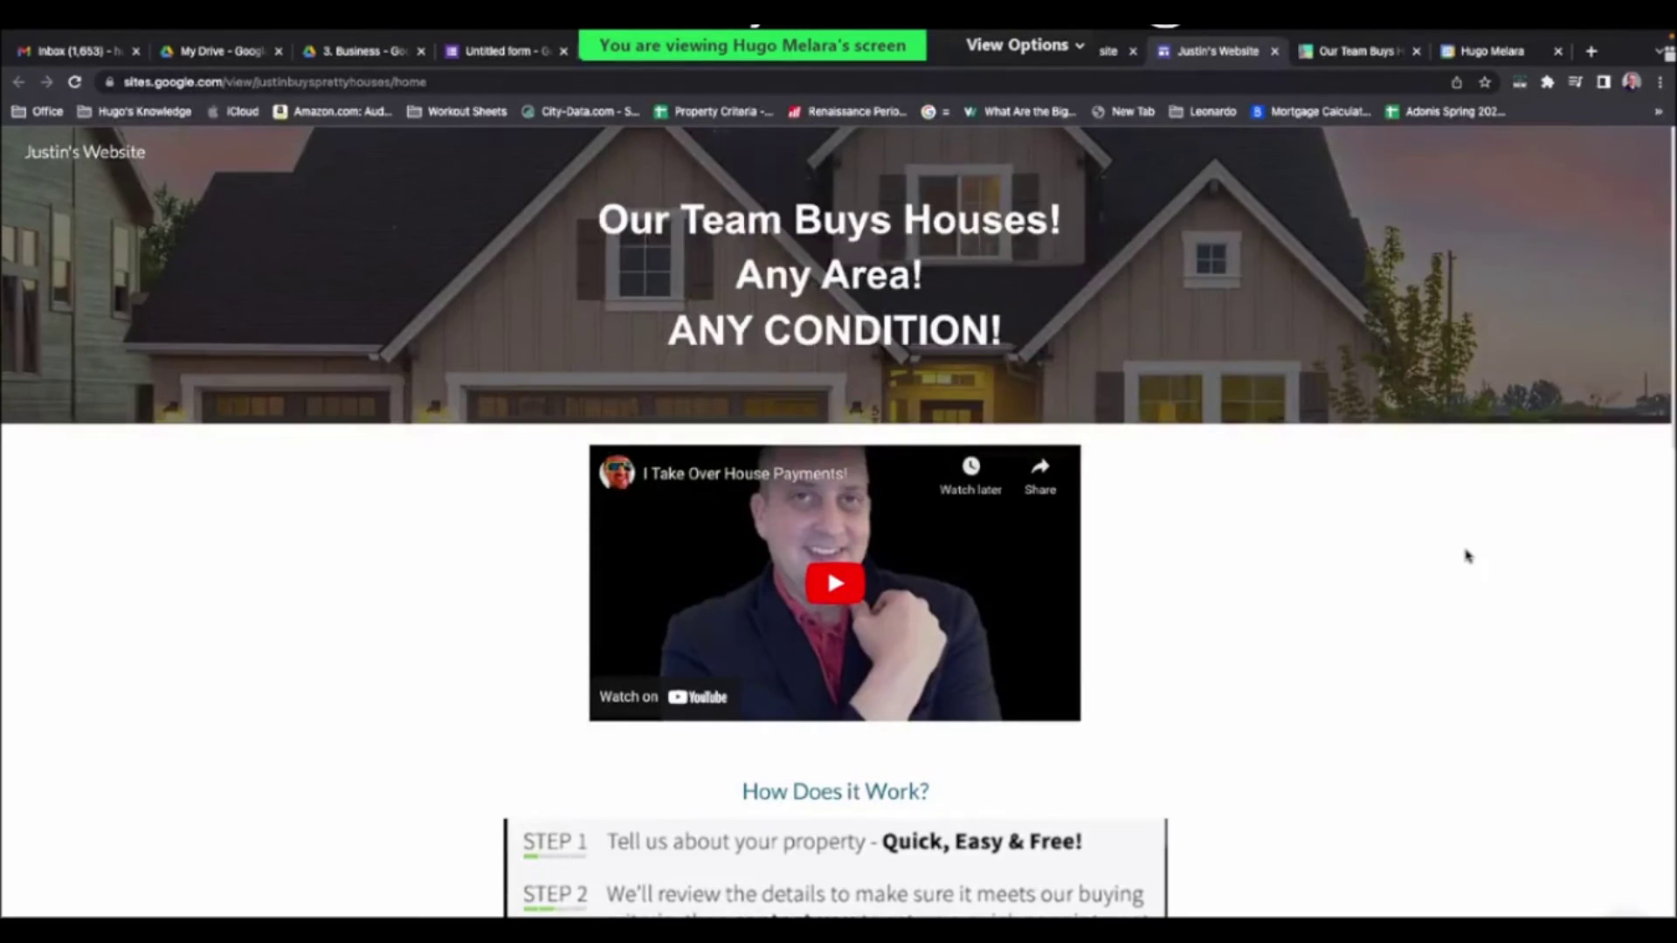